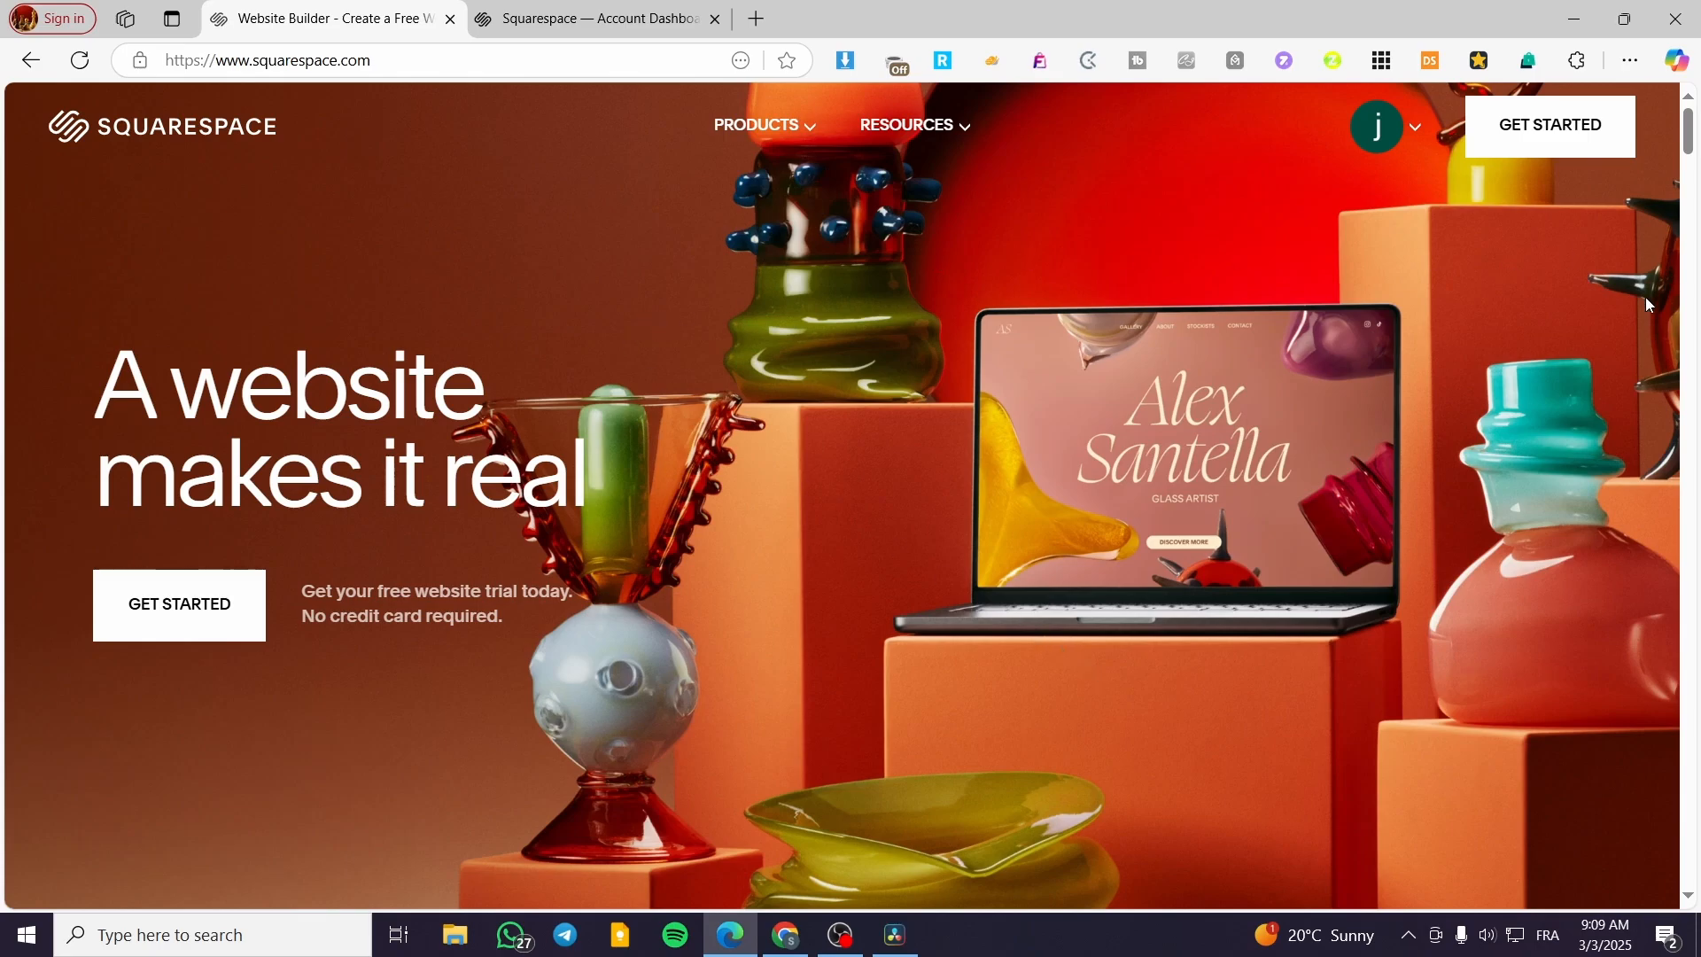
Step: Open the "Your Site Title" burger website from the account dashboard and start editing its Home page
click(599, 21)
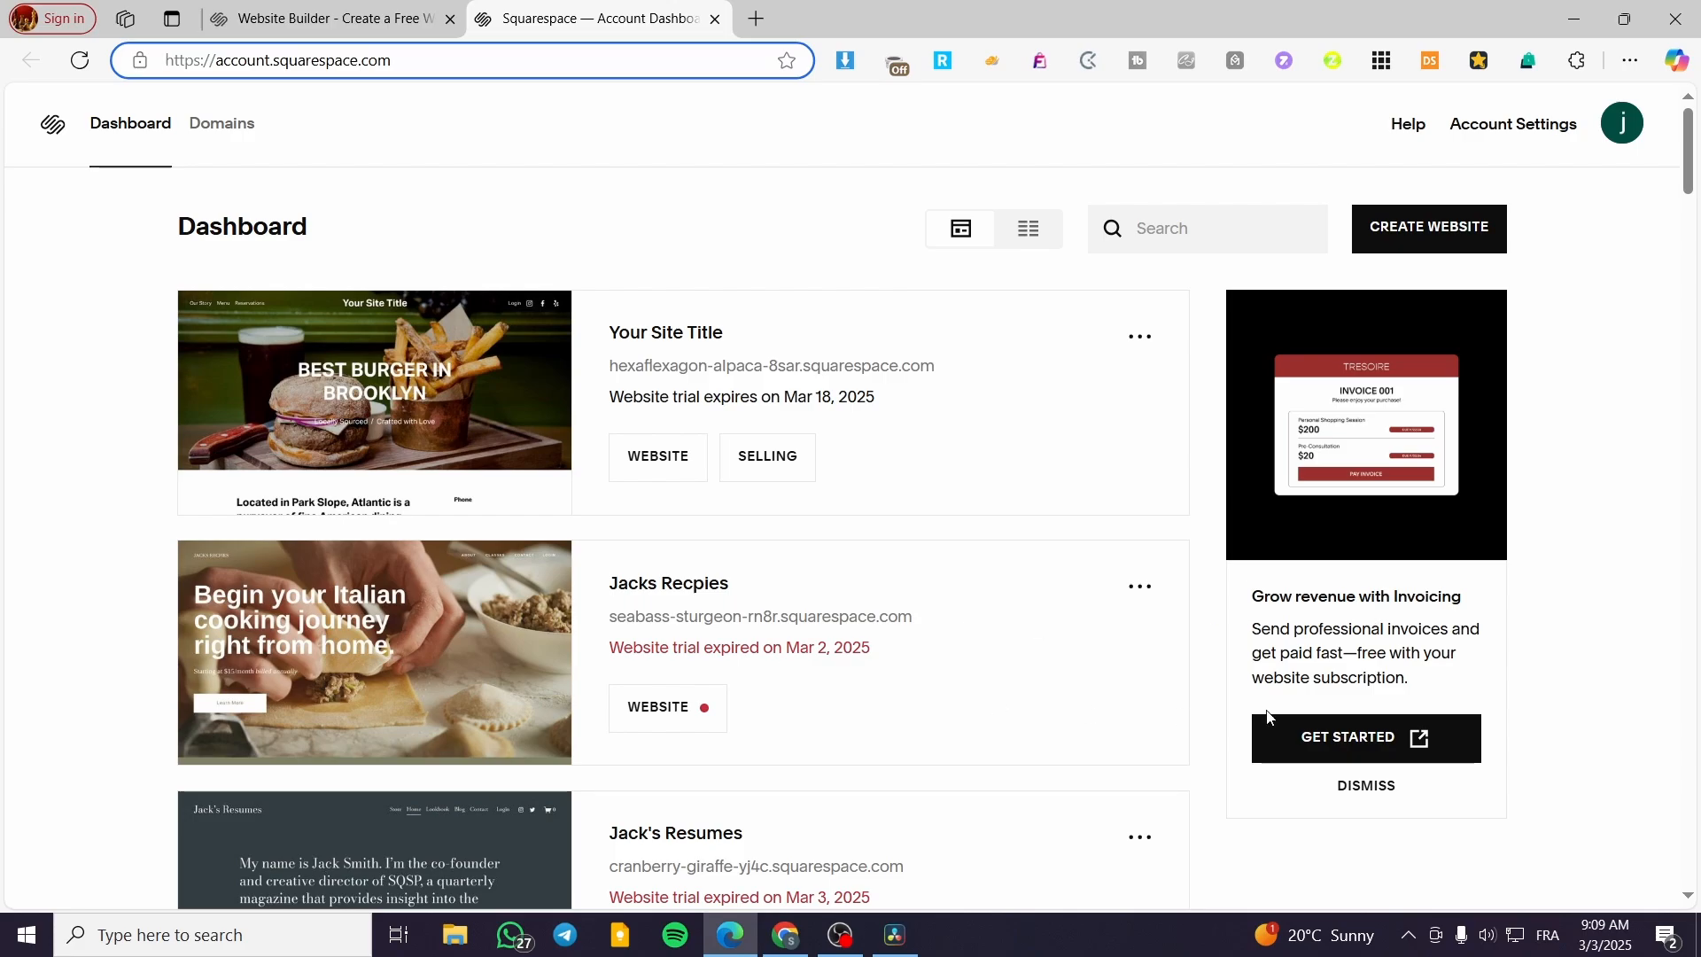
mouse_move(361, 435)
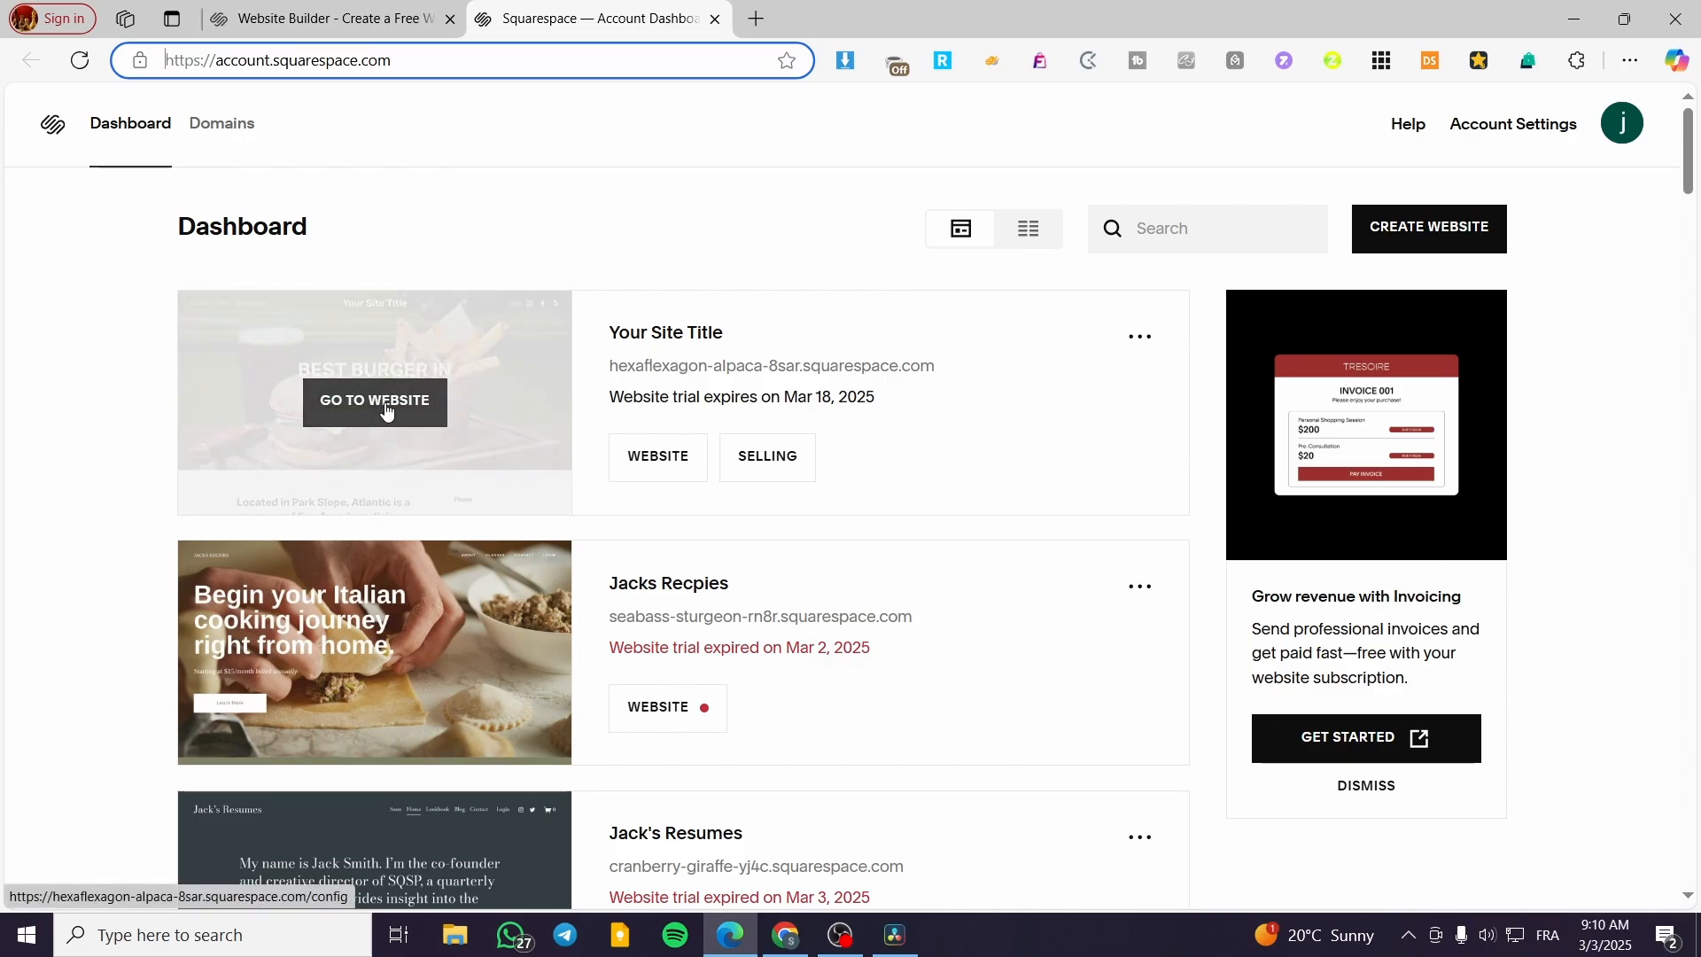
click(385, 410)
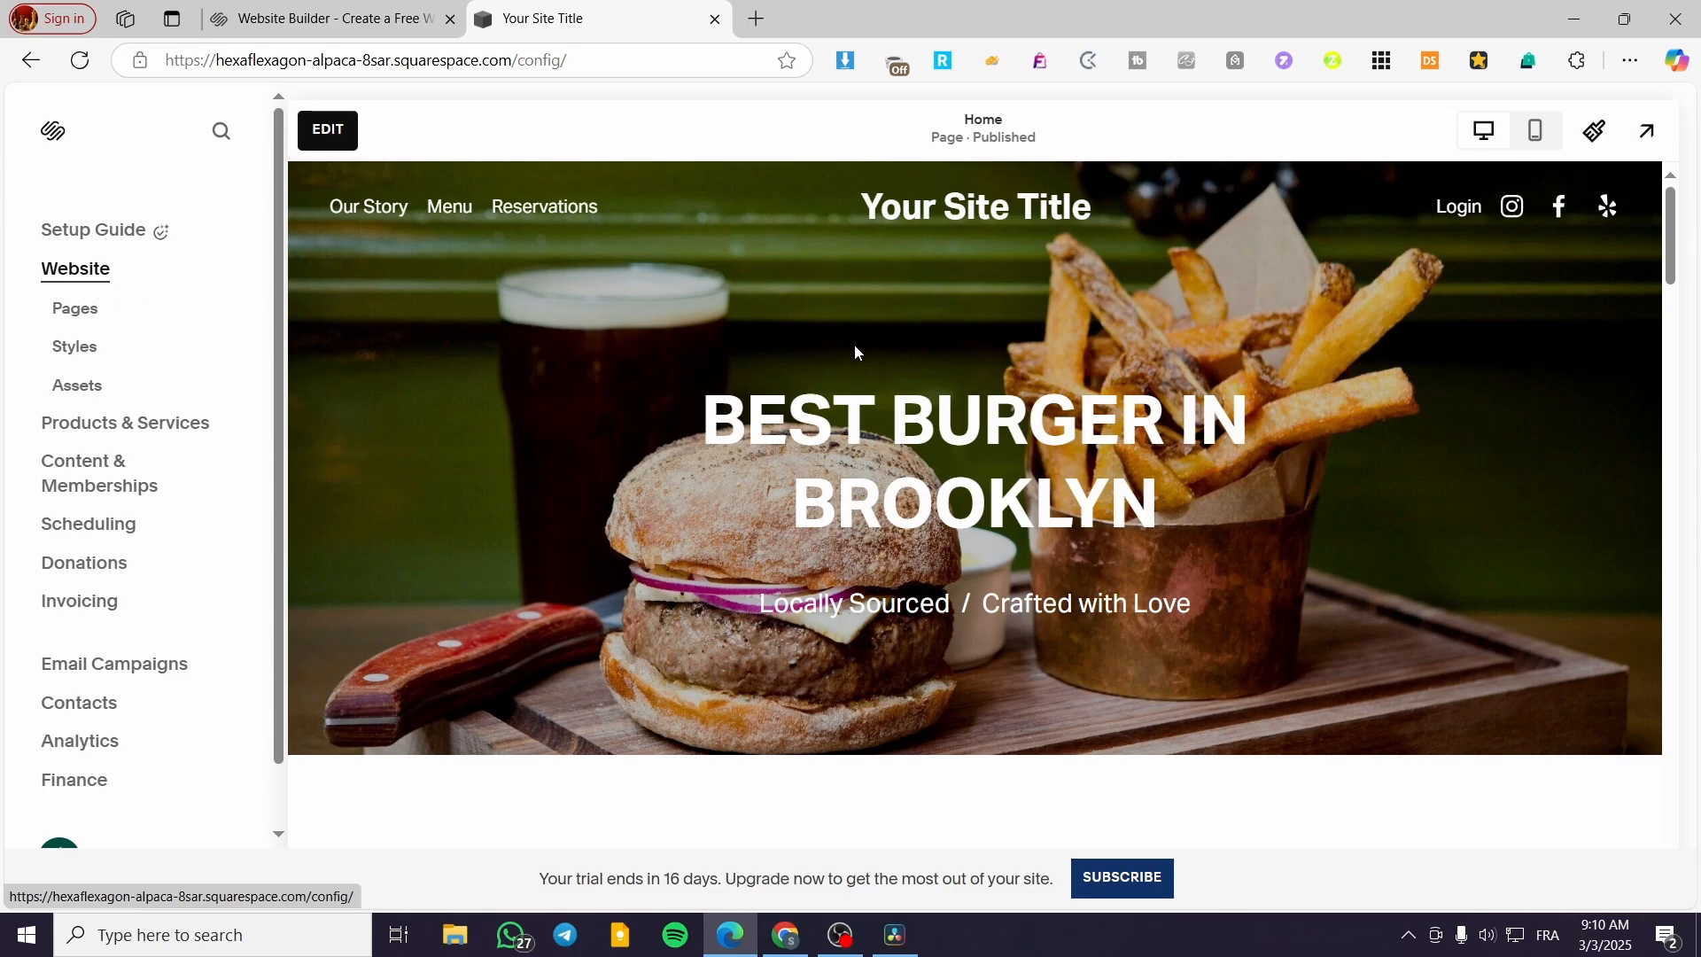
scroll(1085, 356, down, 5)
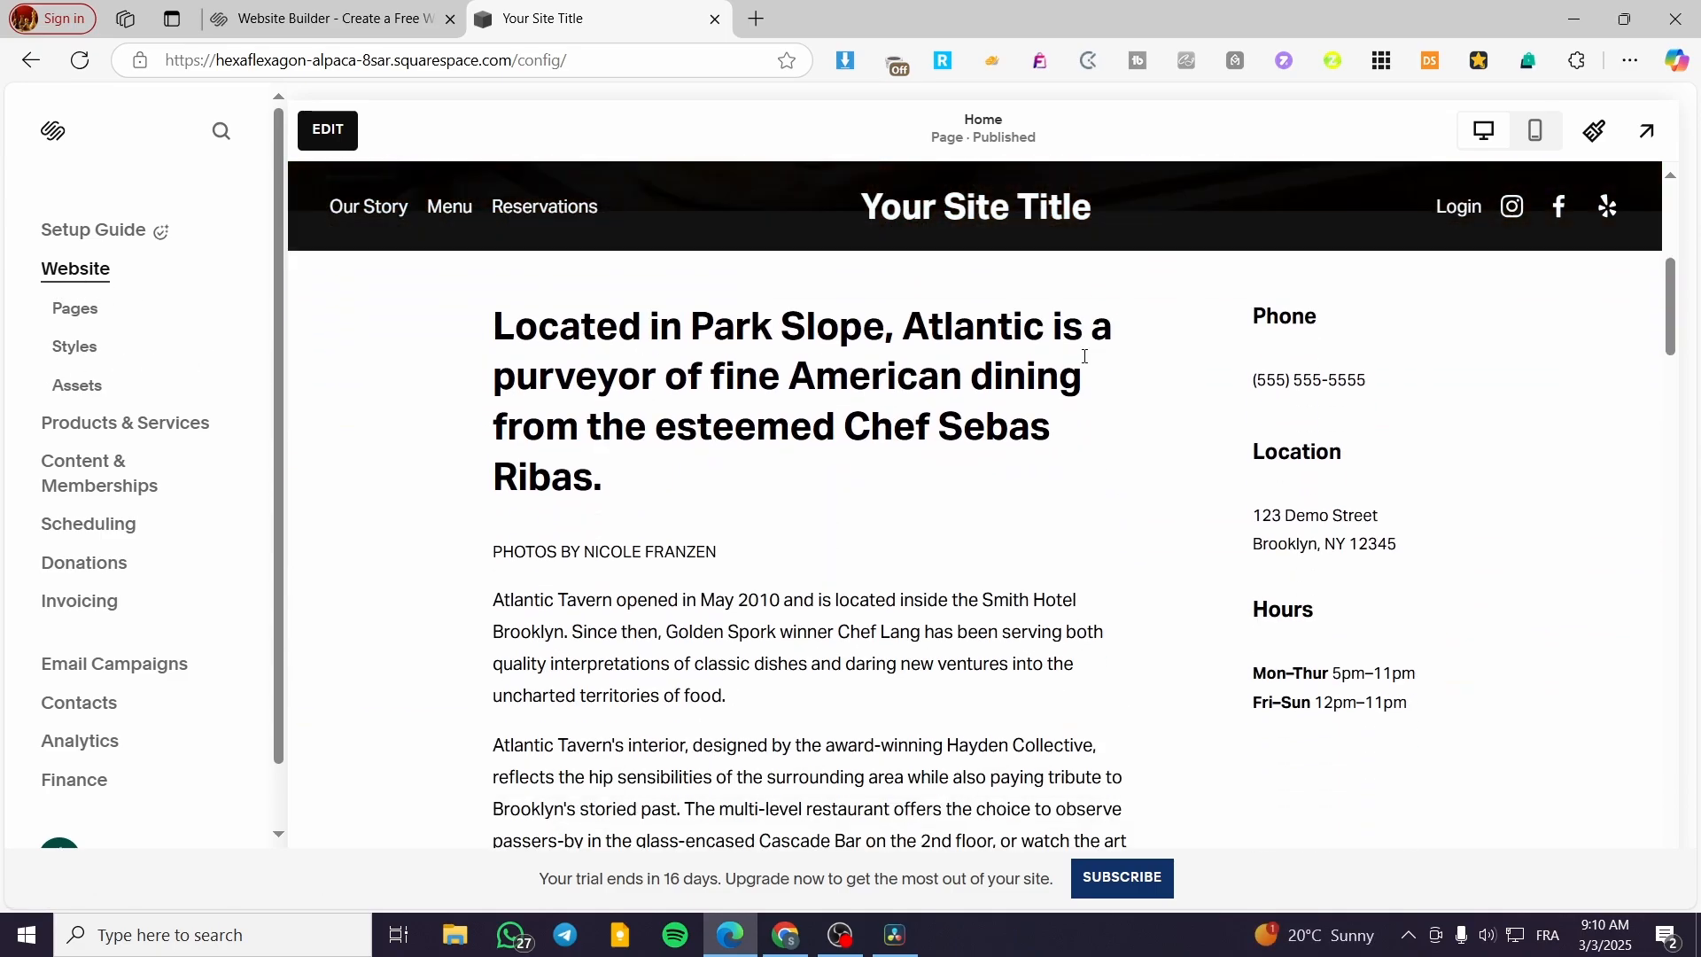
scroll(1085, 356, up, 5)
click(327, 131)
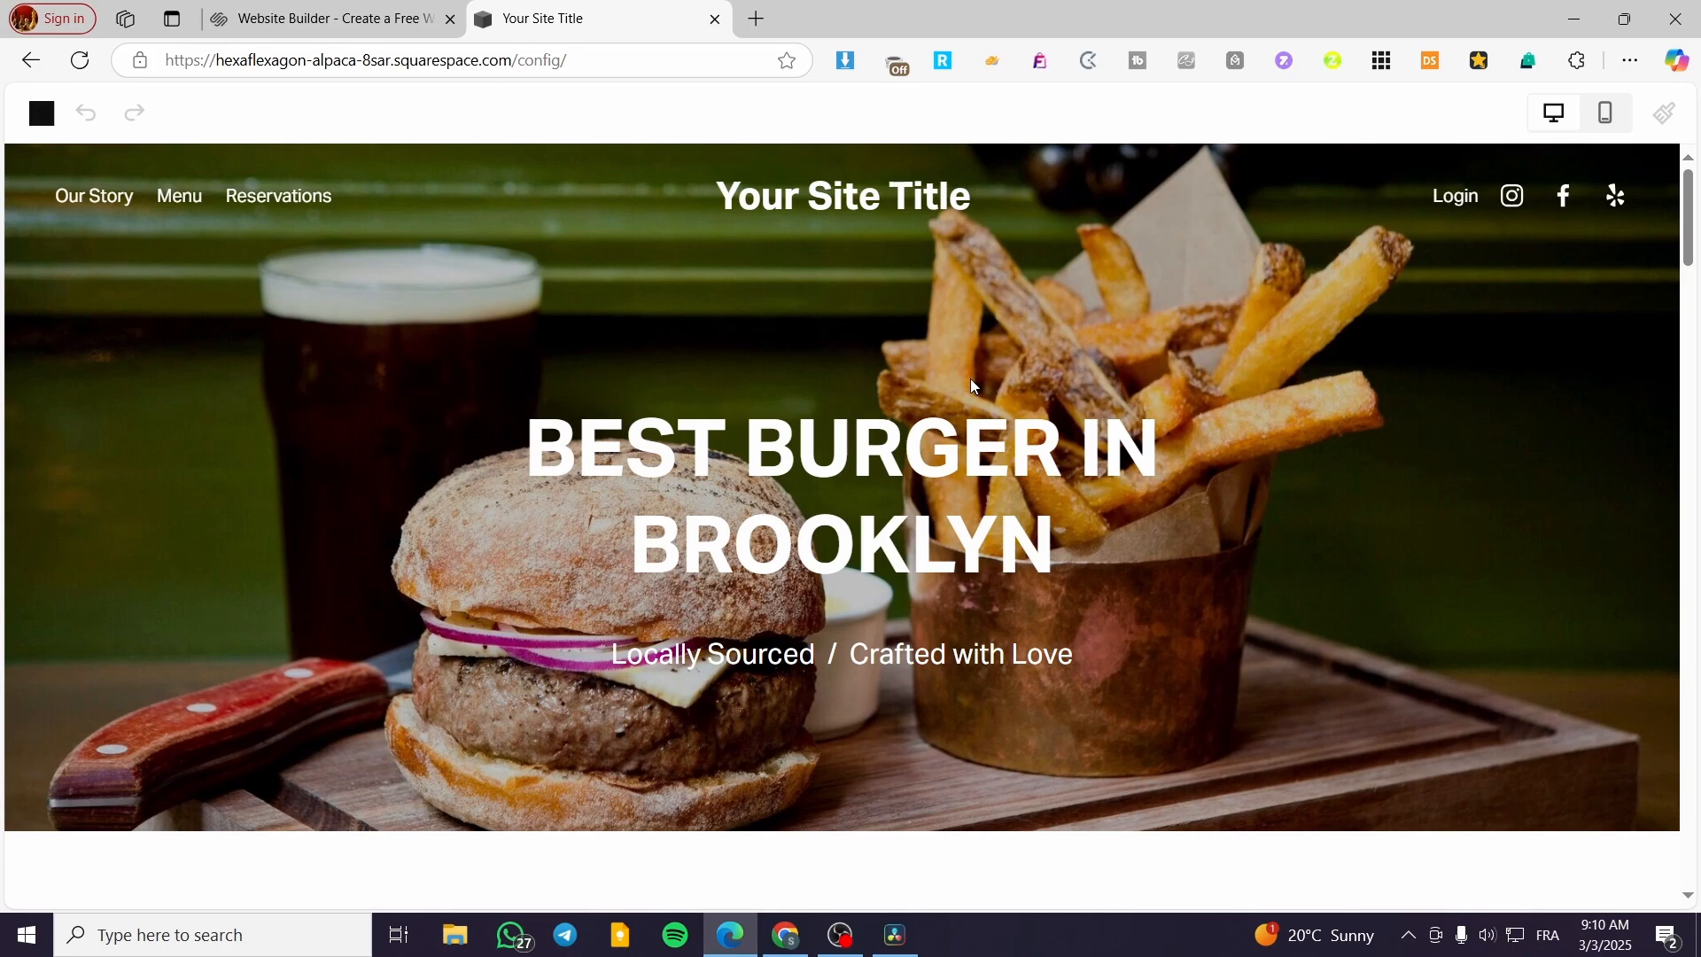
Step: Add a blank section directly below the burger banner and extend its height slightly
scroll(964, 375, down, 3)
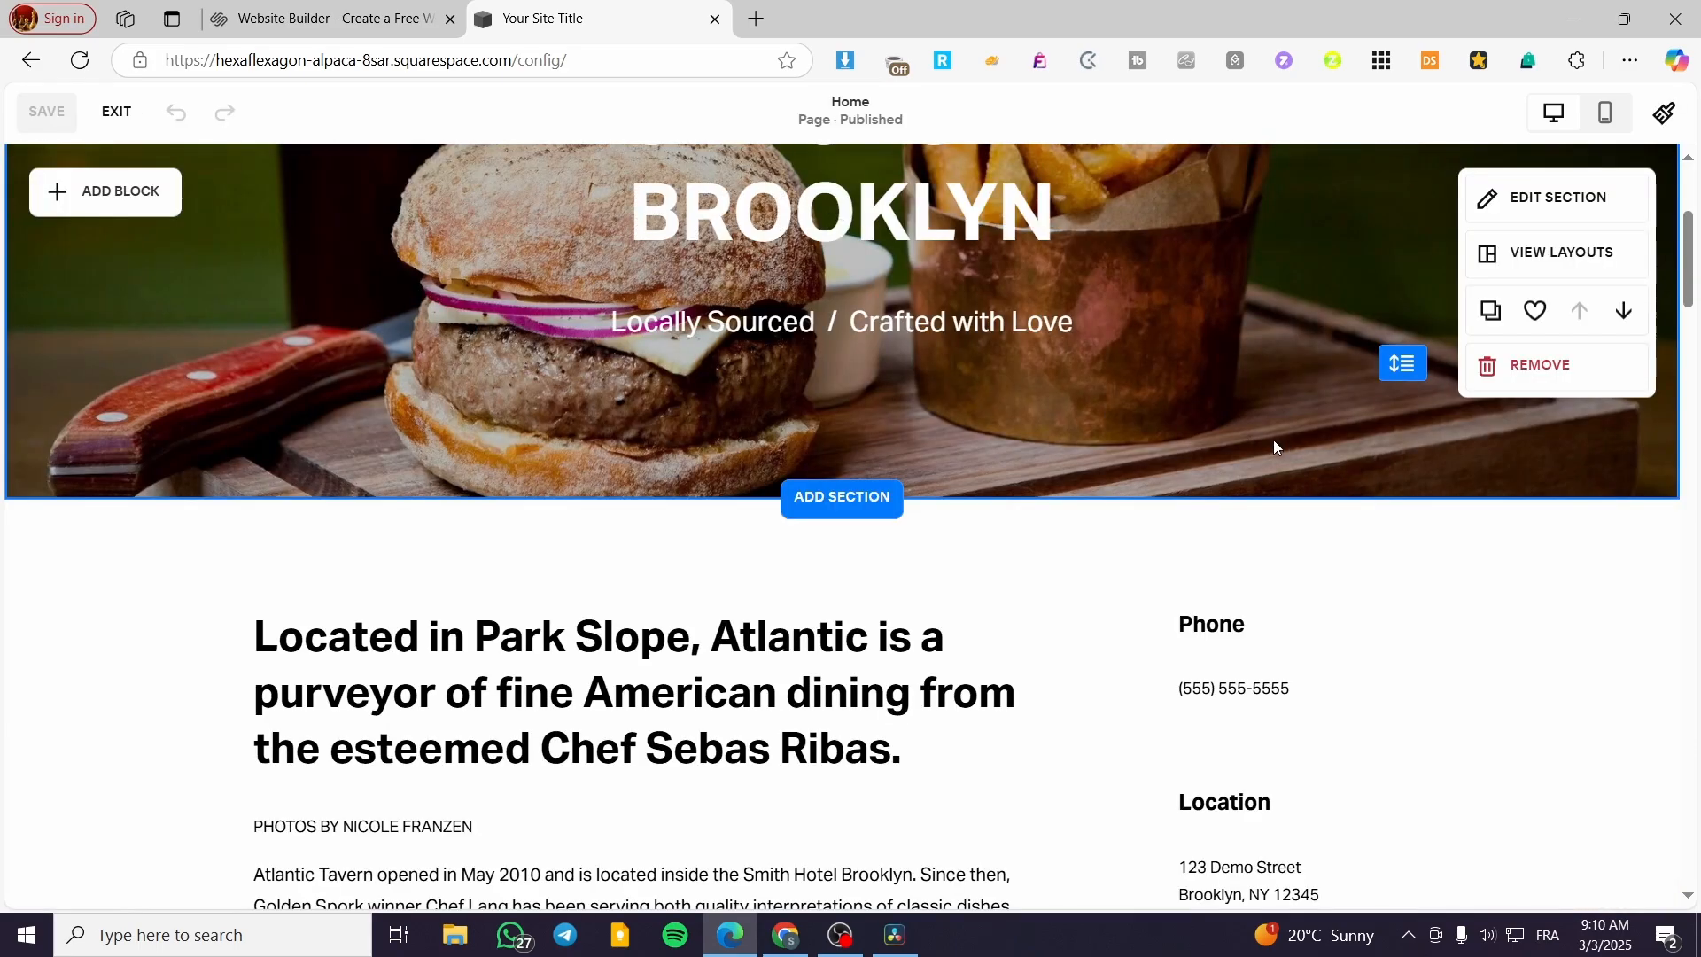
click(873, 502)
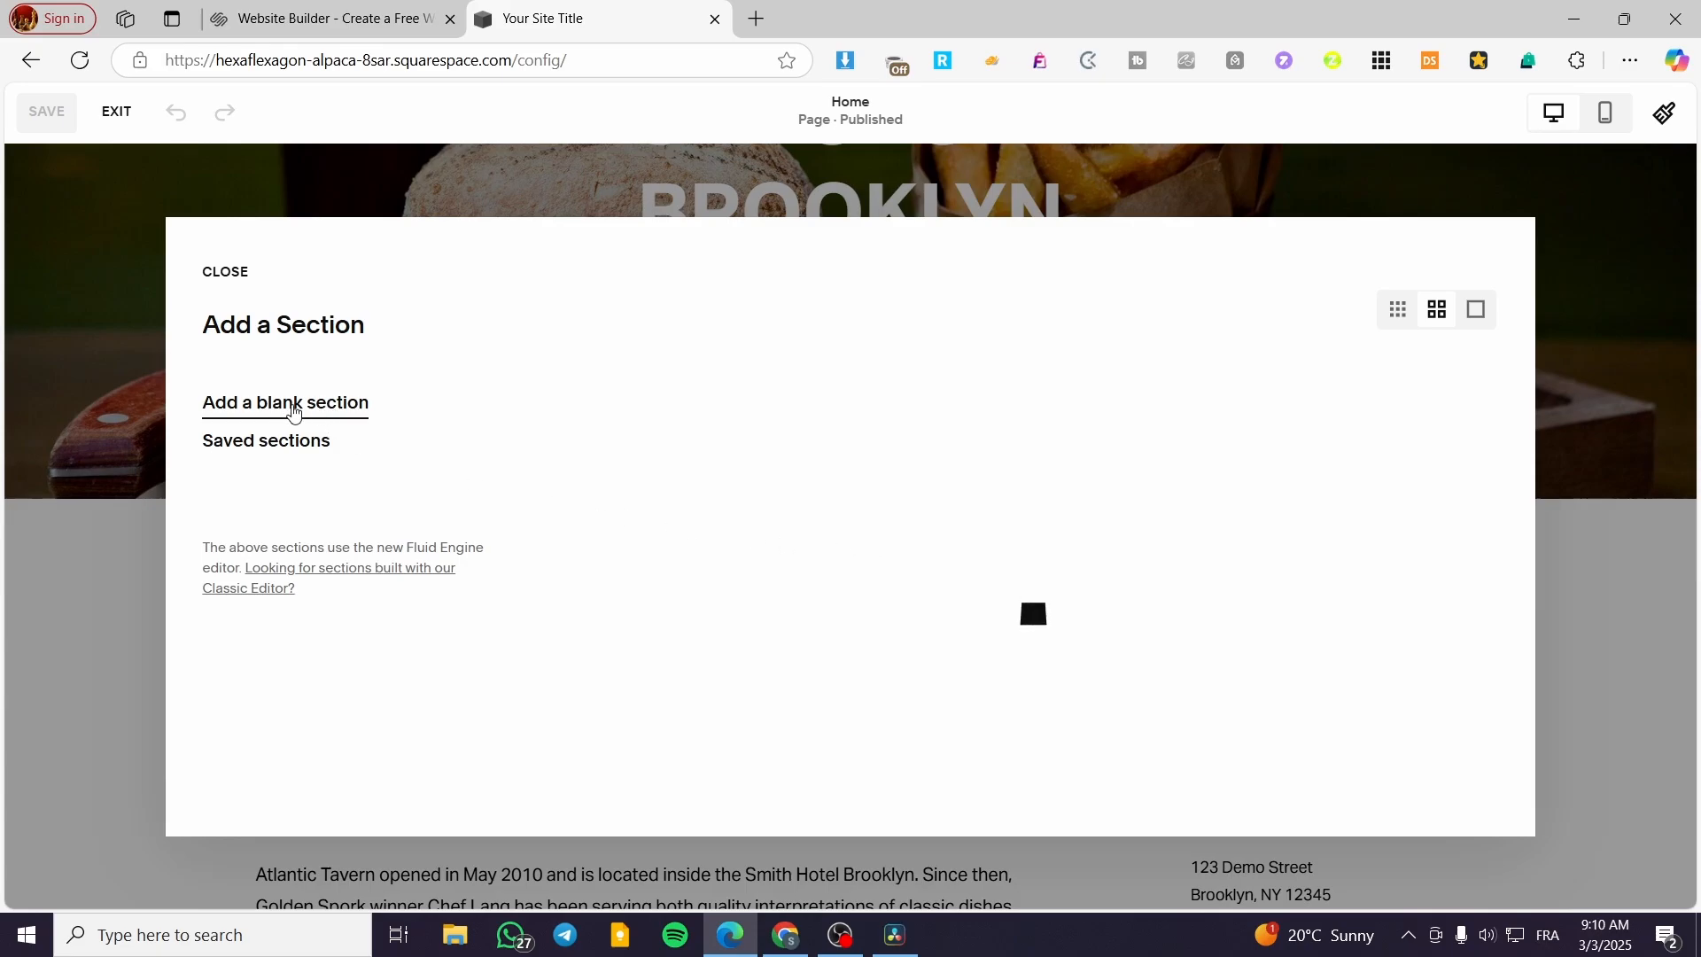
click(291, 409)
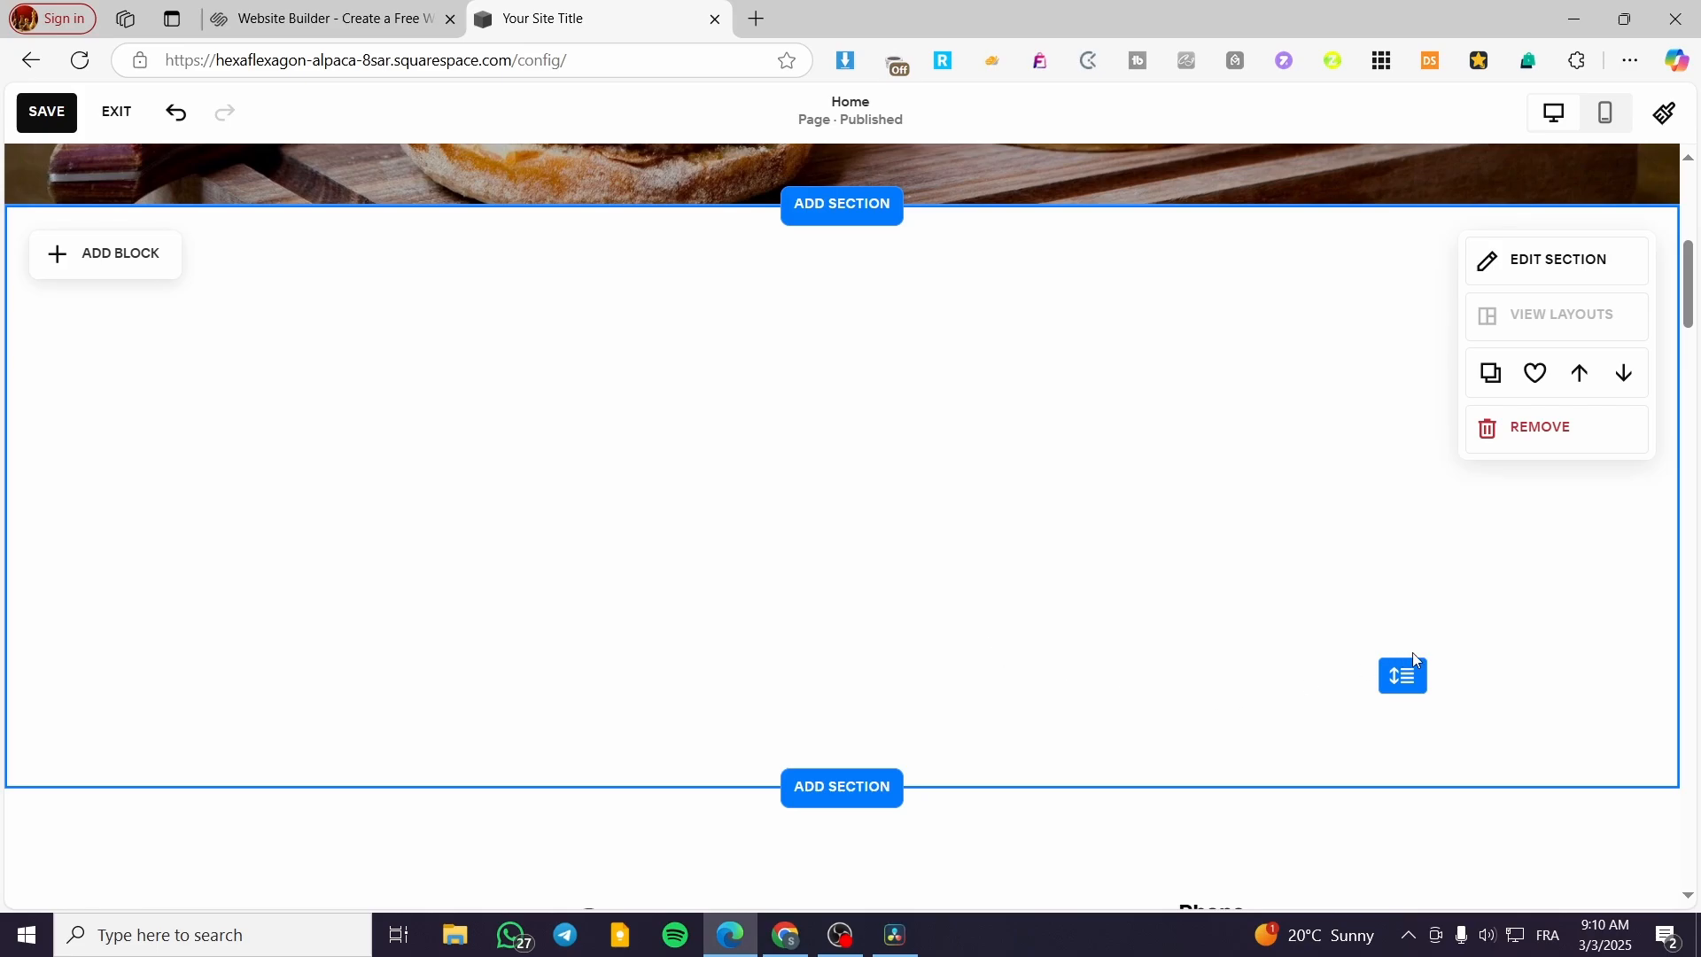
drag(1400, 676, 1390, 771)
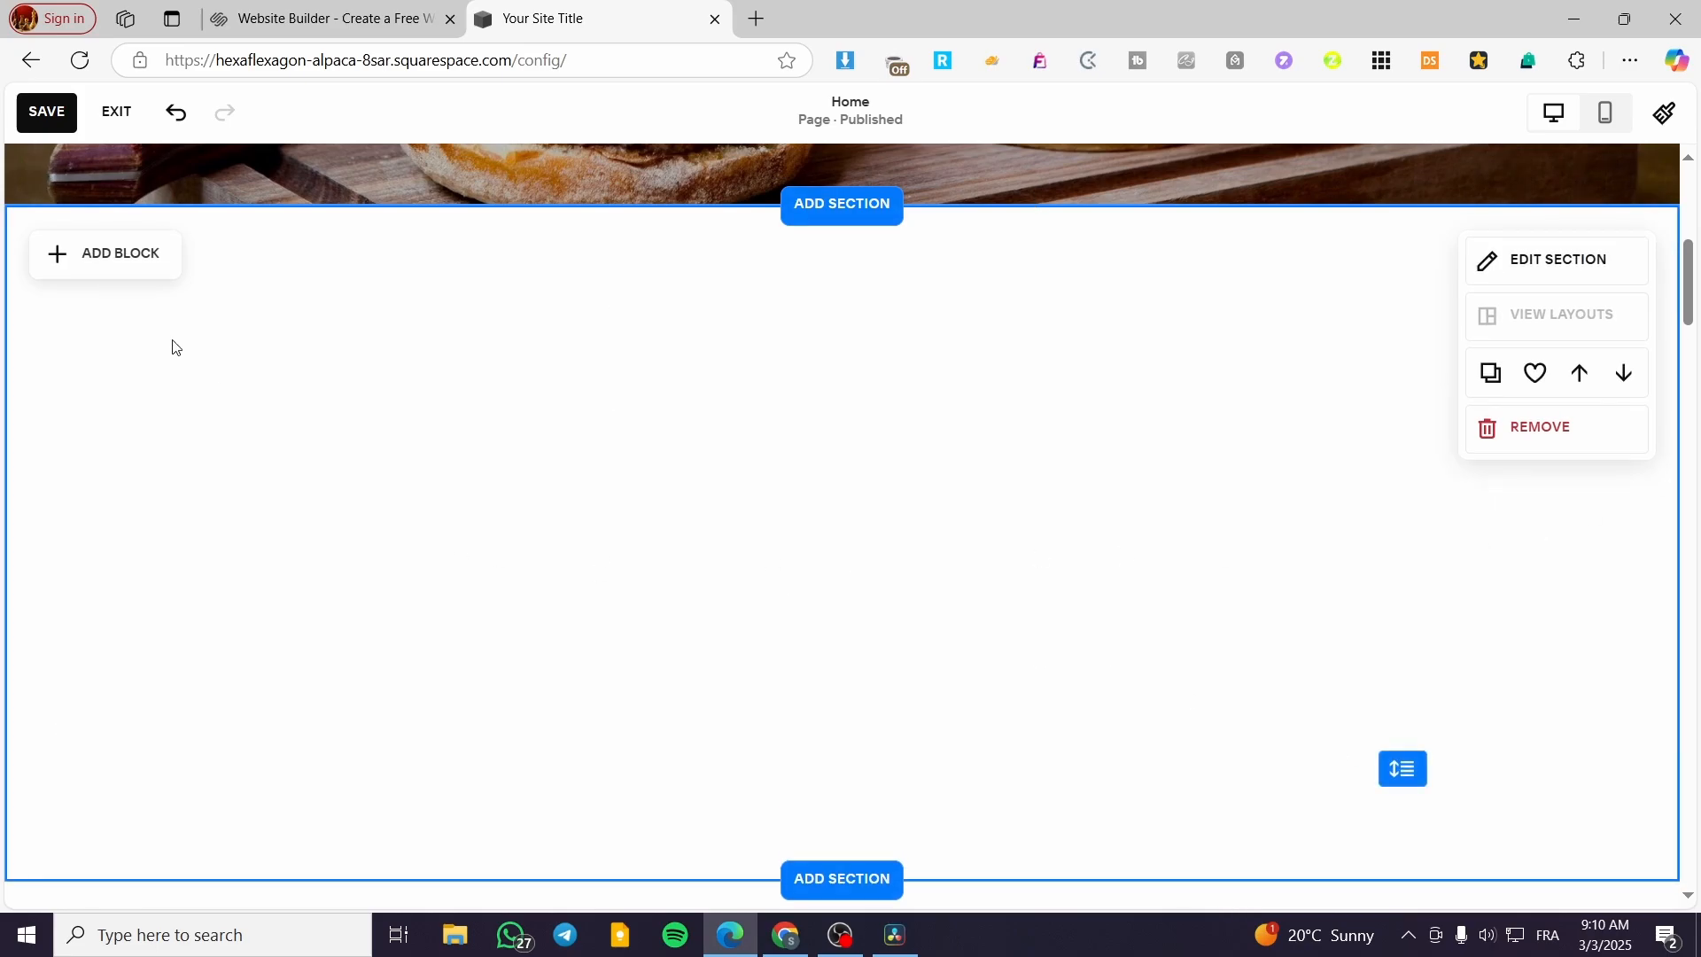
Step: Add an image block to the blank section and shorten it slightly from its lower edge
click(121, 255)
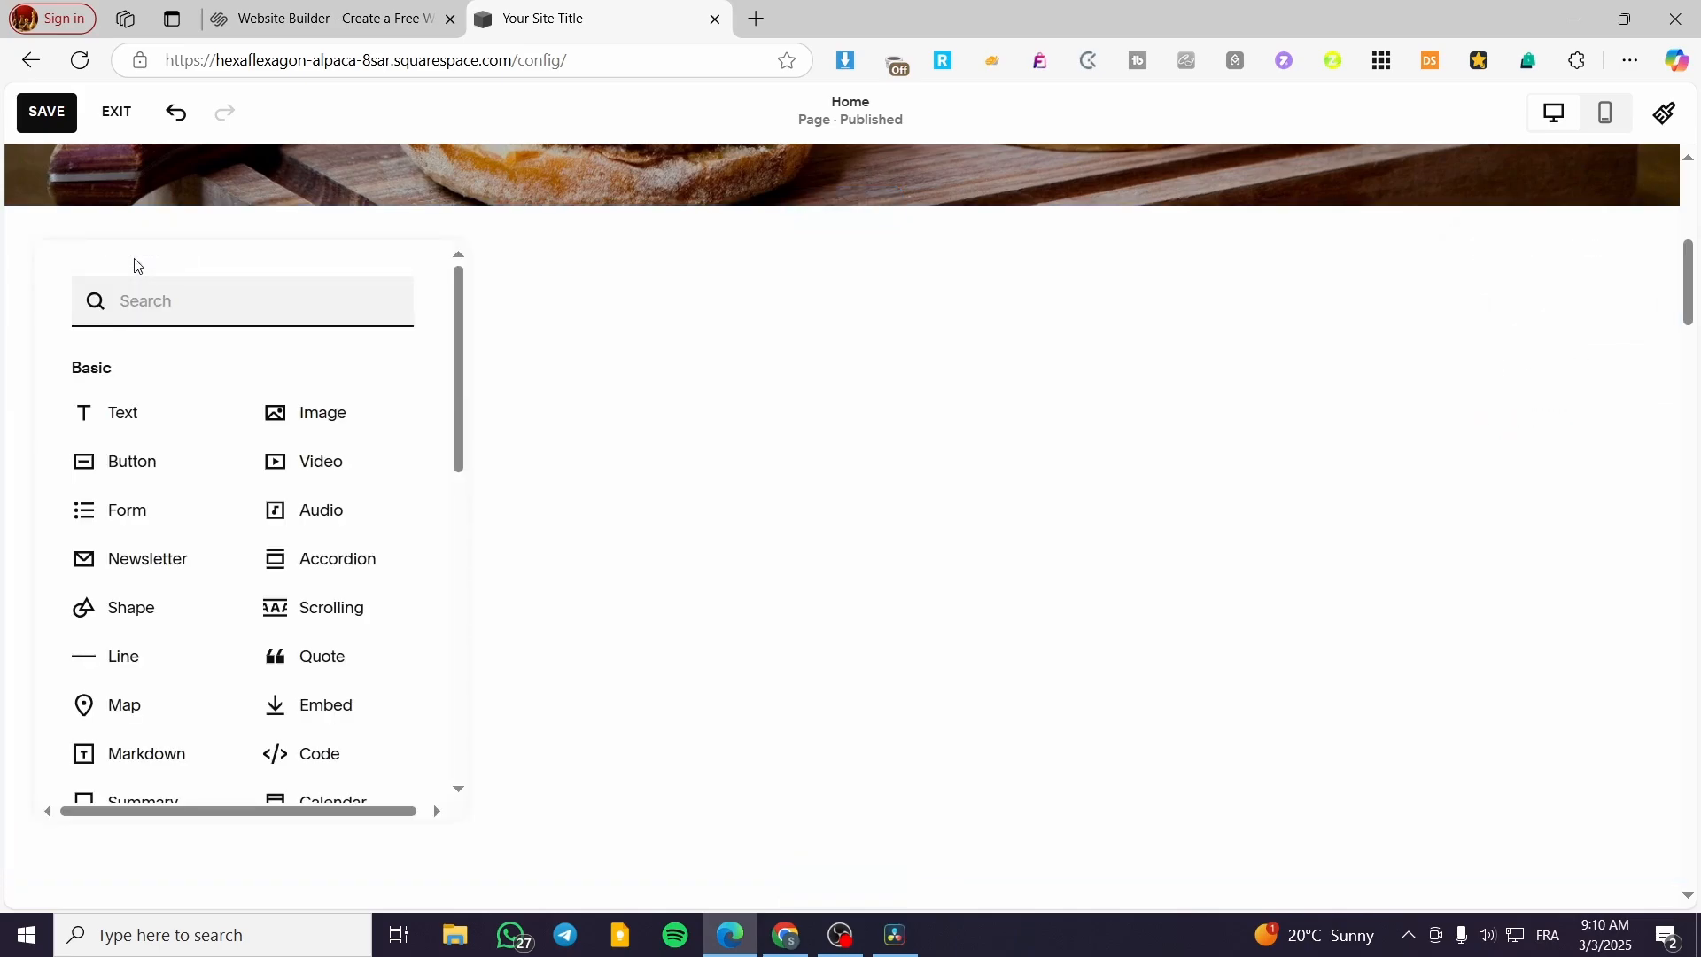
click(330, 413)
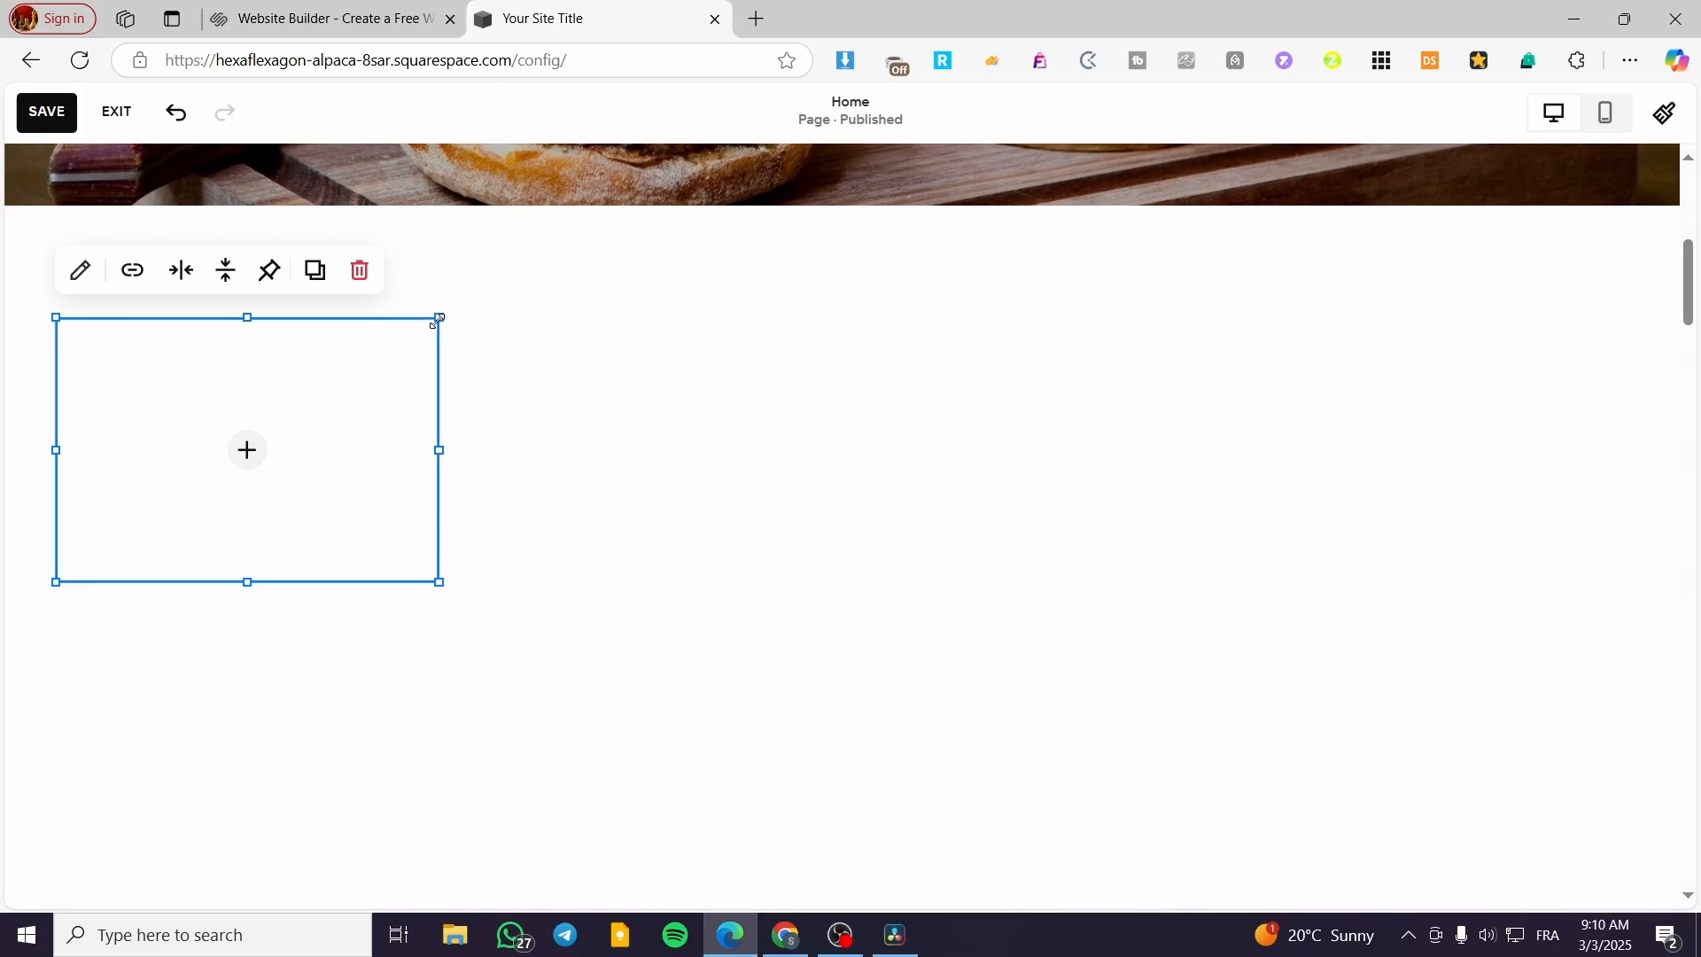
drag(439, 319, 398, 321)
mouse_move(438, 449)
mouse_down()
mouse_move(520, 450)
mouse_move(433, 445)
mouse_up()
click(246, 582)
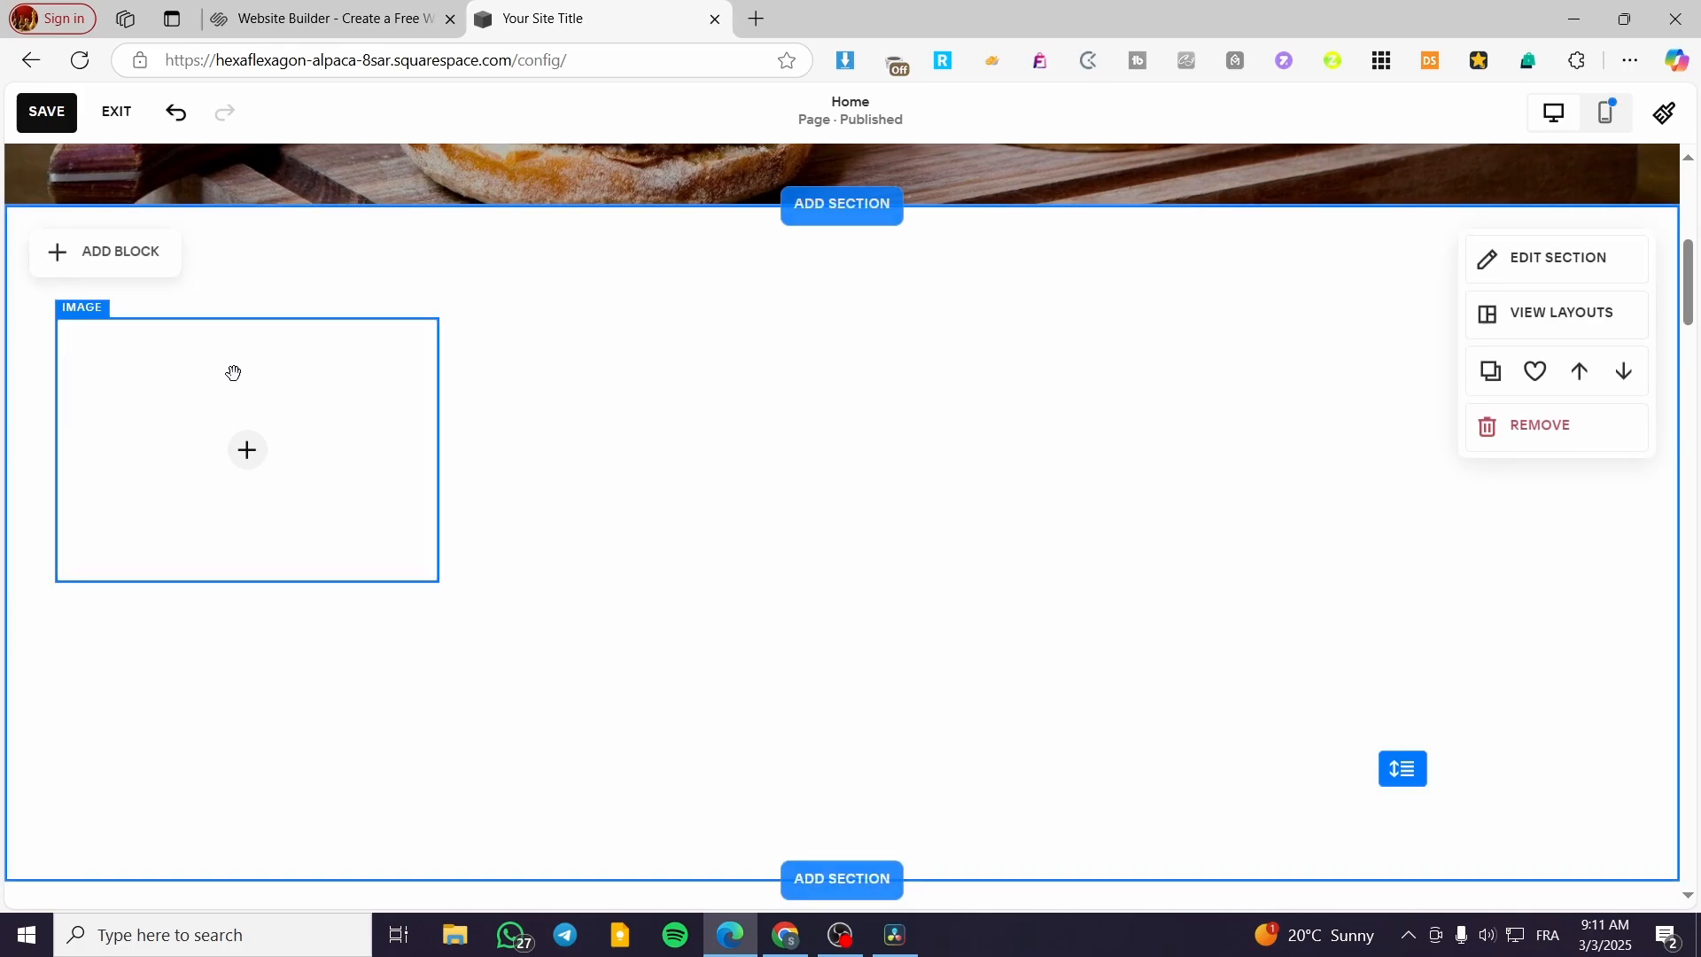
click(236, 320)
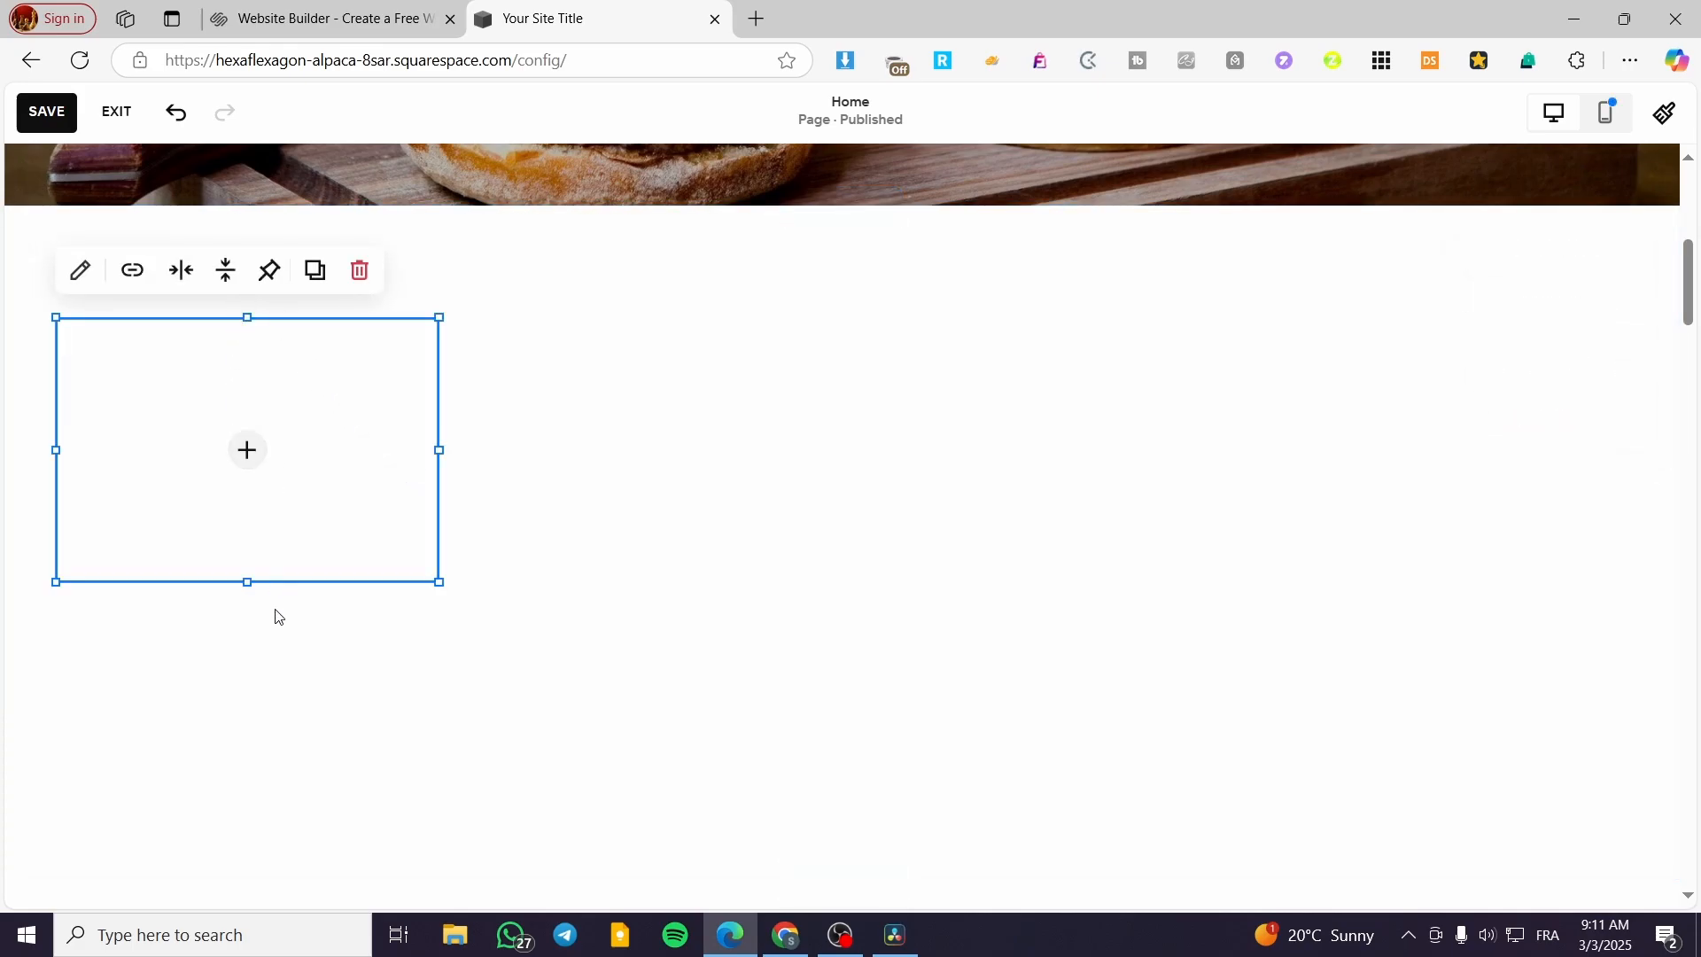
drag(249, 582, 242, 536)
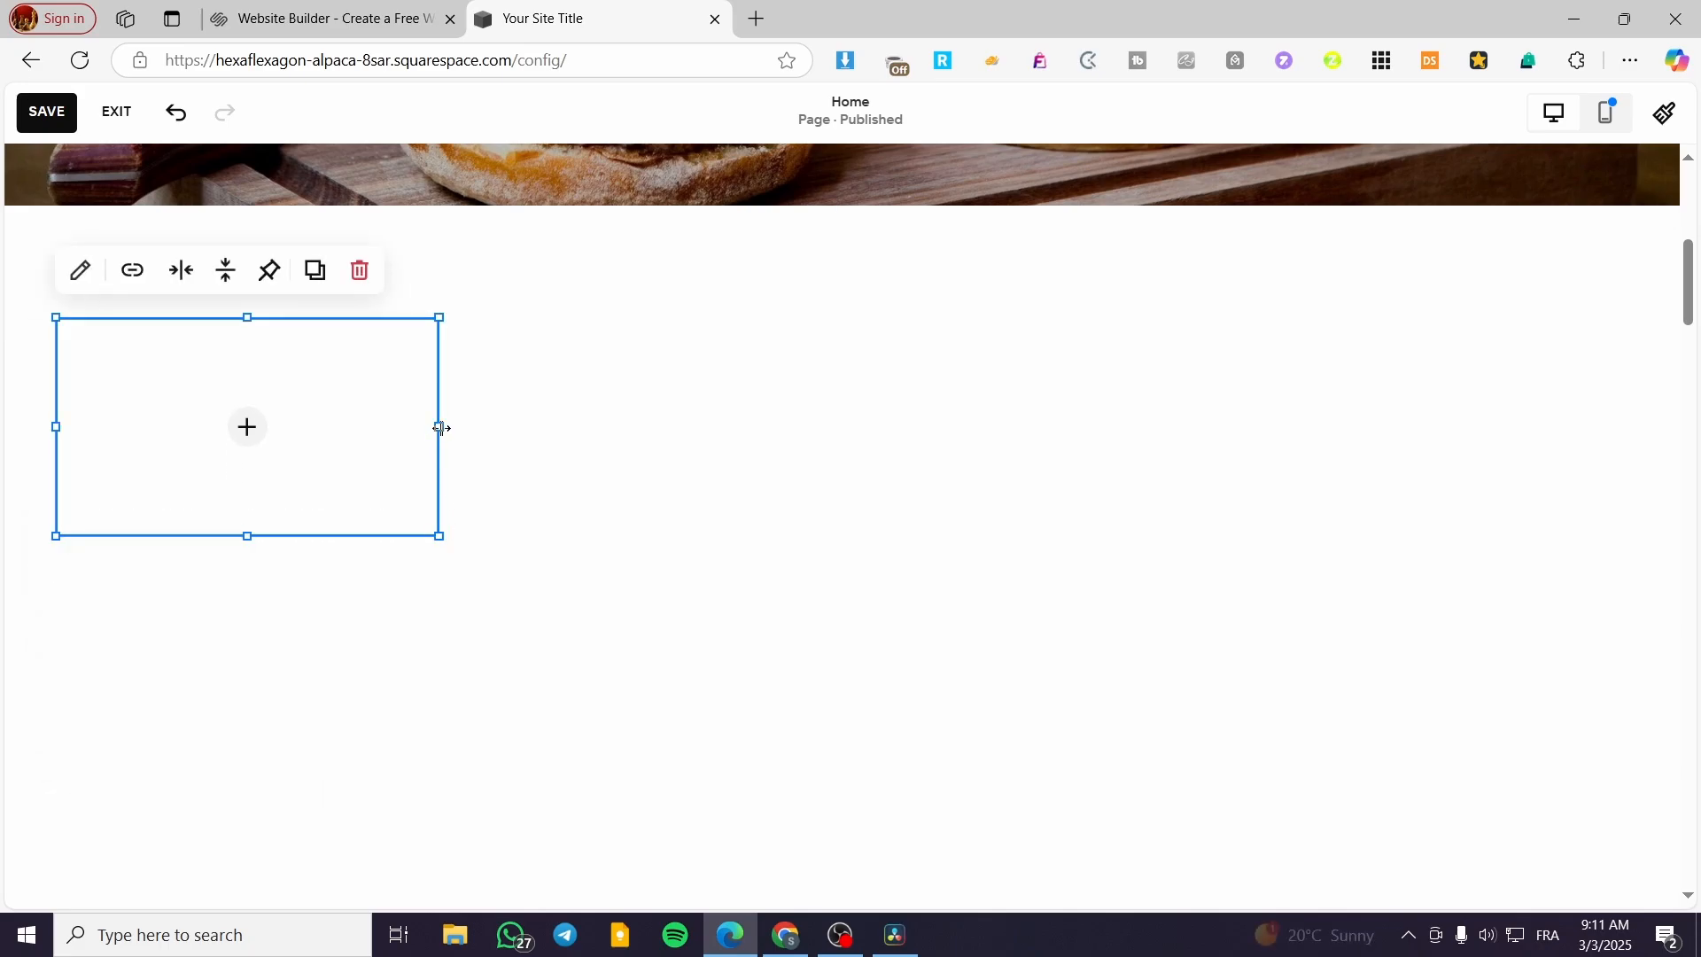
Step: Enlarge the empty image block in width and height, and place it at the section's left margin
drag(301, 426, 912, 443)
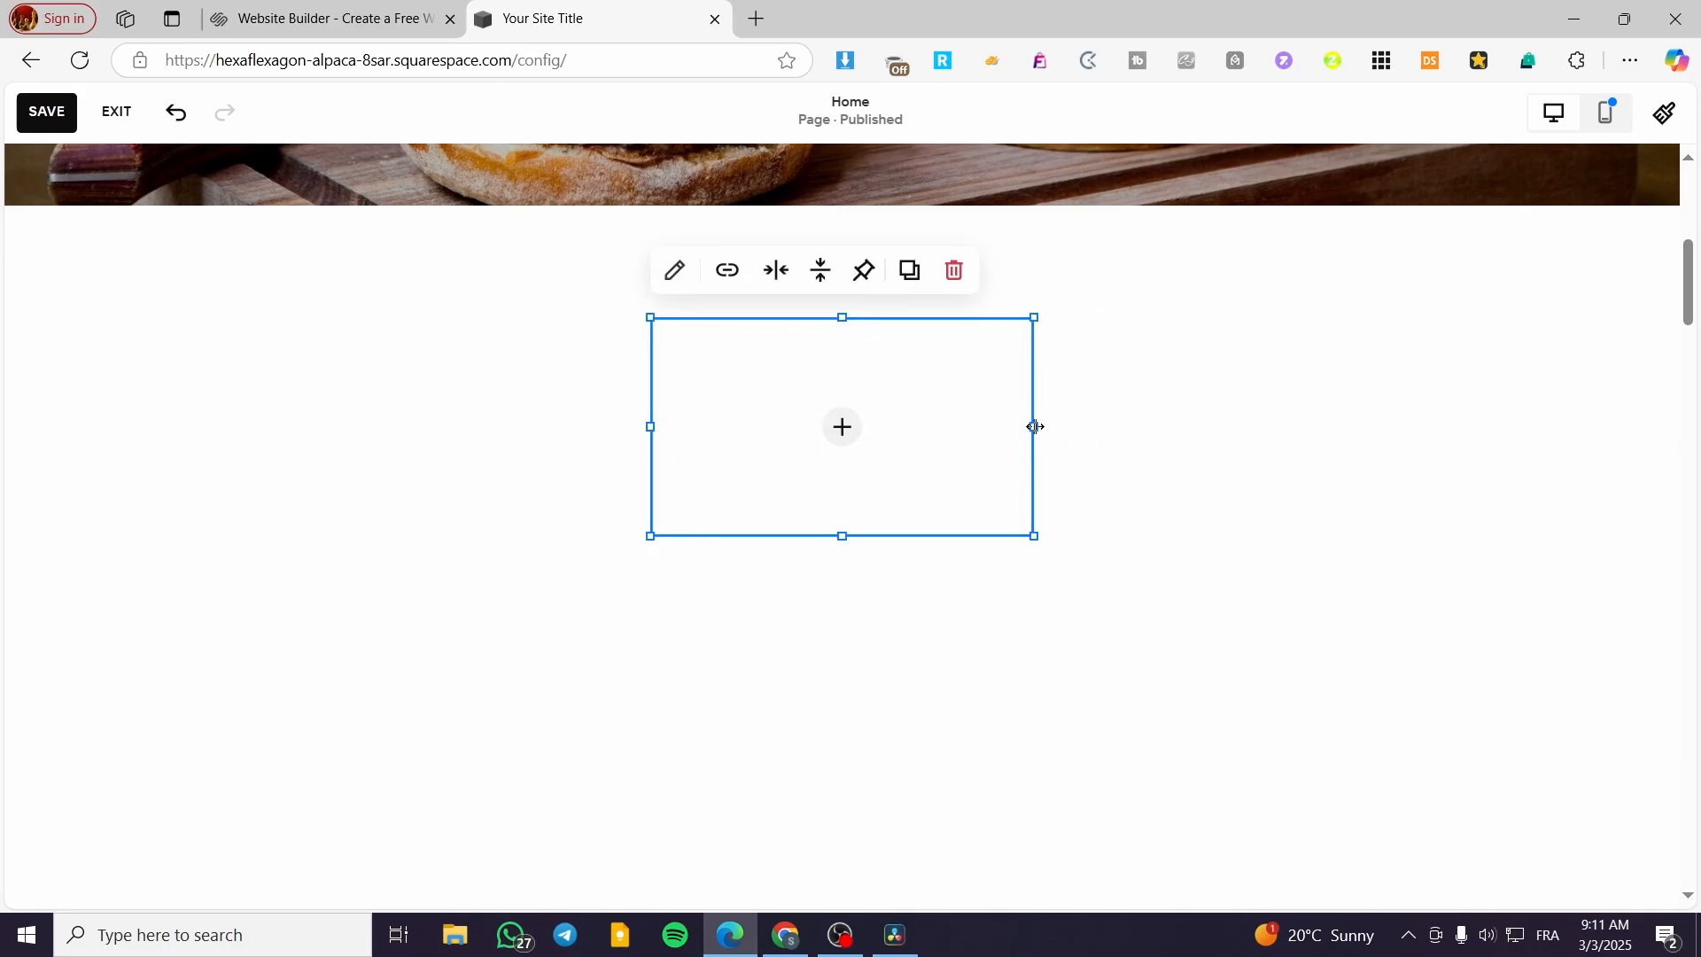
mouse_move(1036, 427)
mouse_down()
mouse_move(1188, 444)
mouse_move(1397, 433)
mouse_move(1035, 443)
mouse_up()
drag(651, 536, 452, 629)
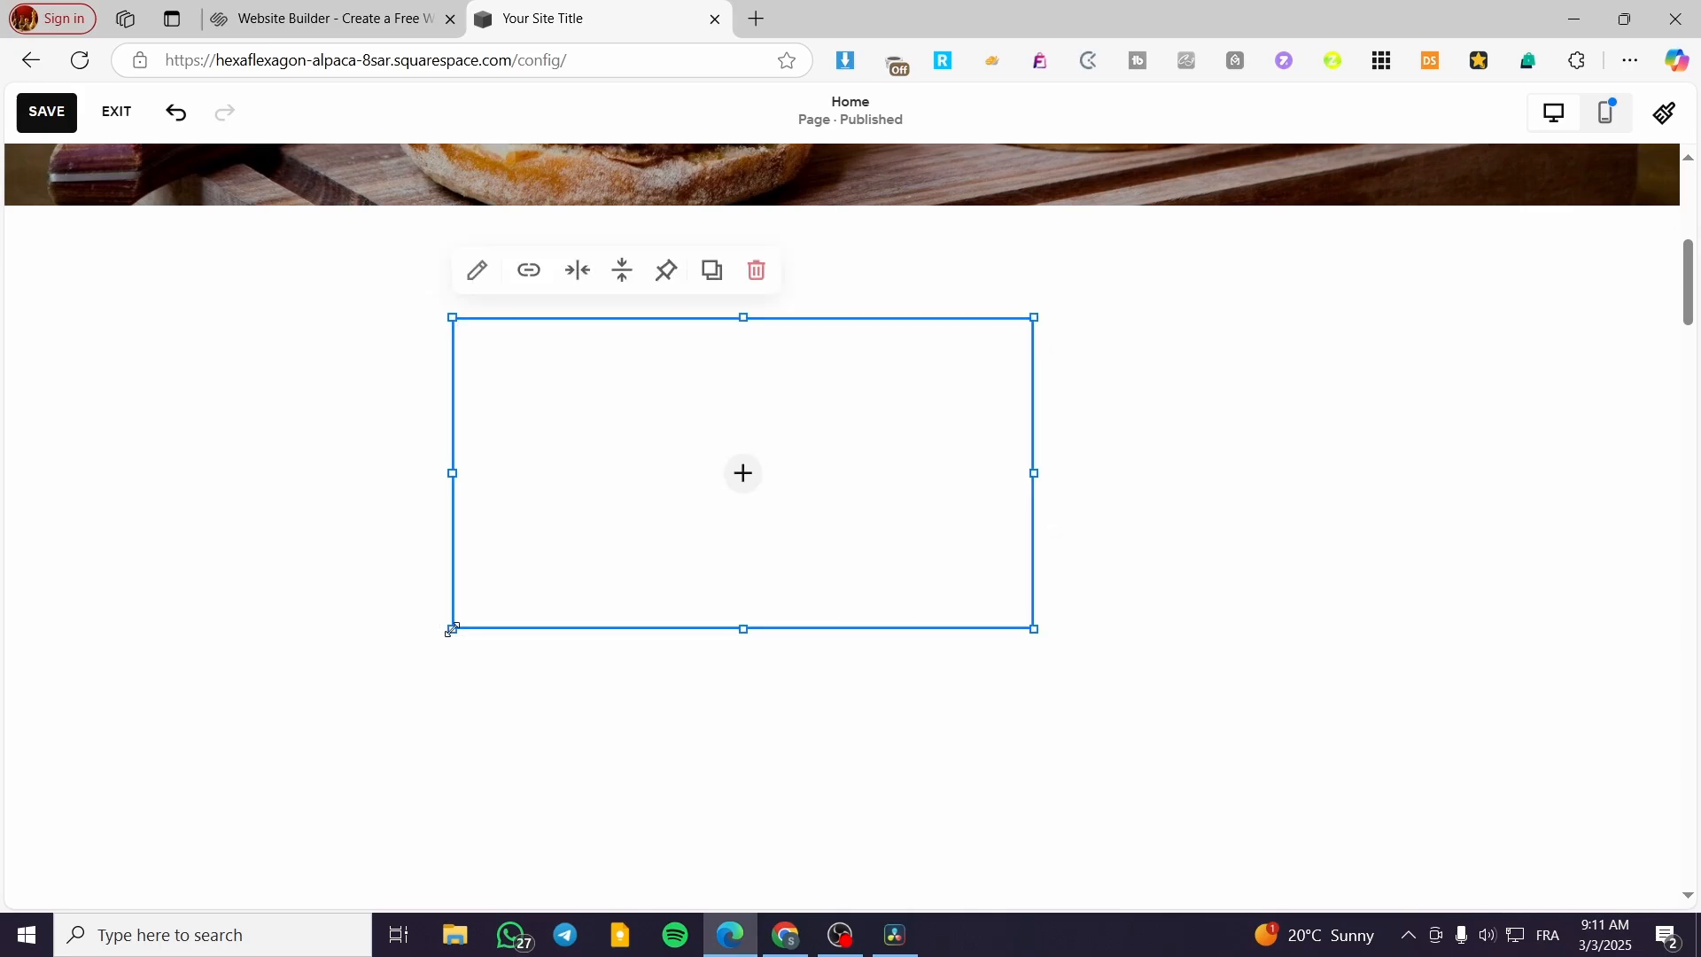
drag(860, 470, 497, 474)
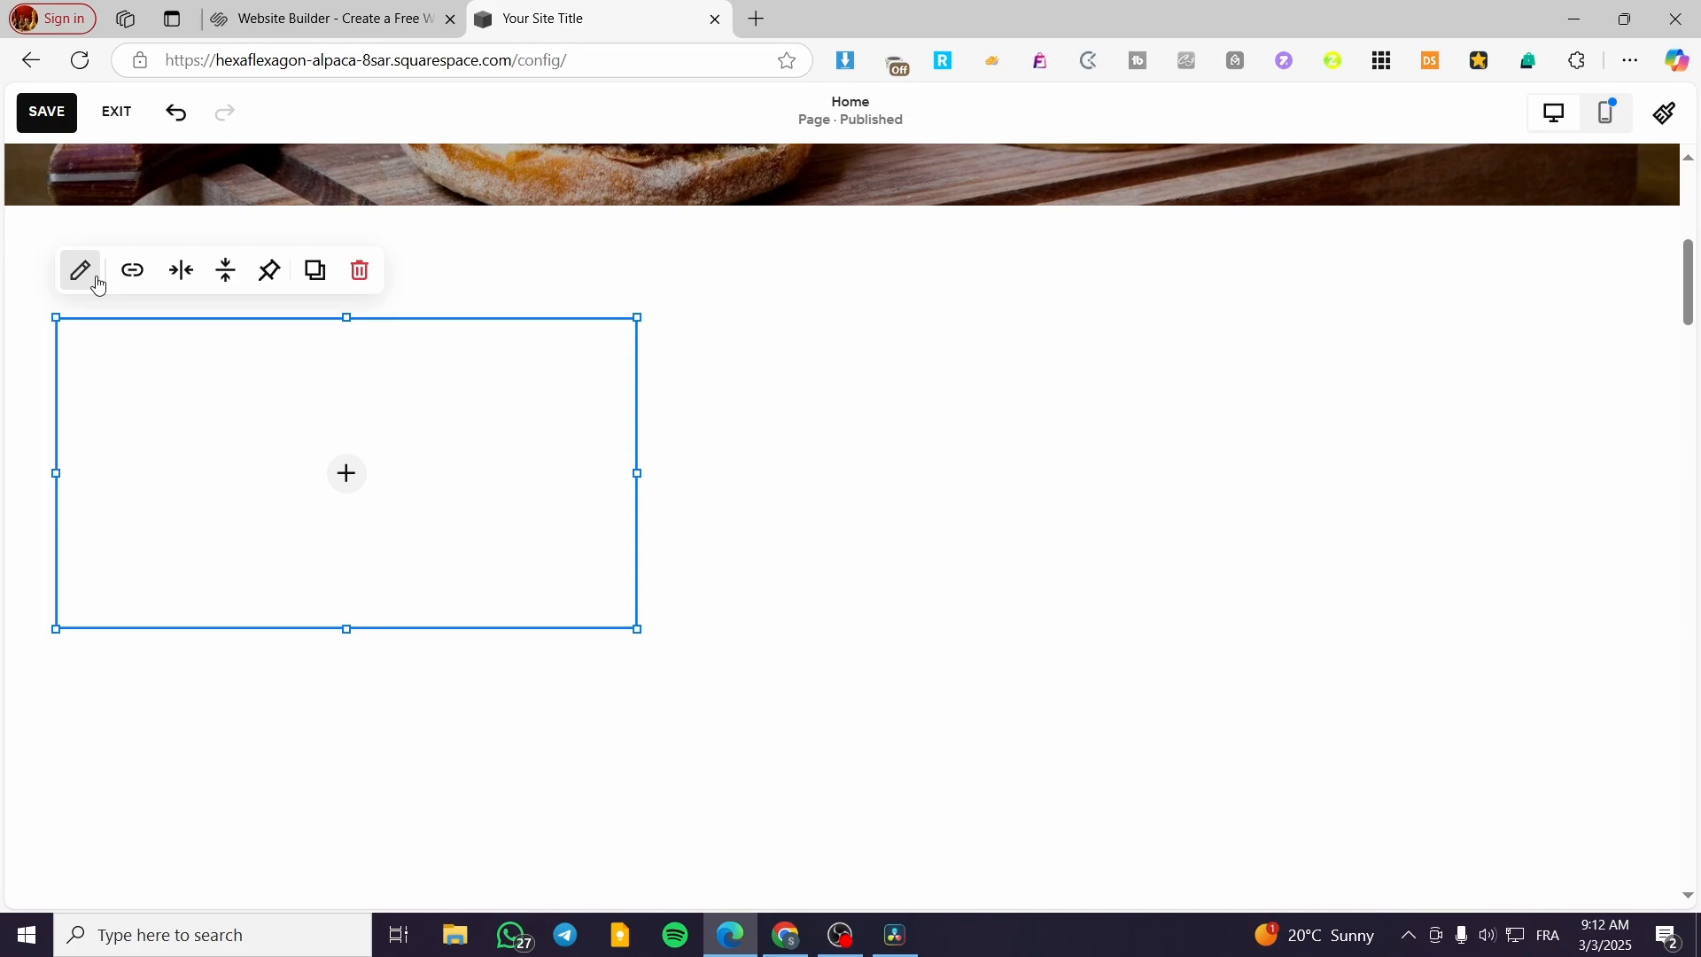
Step: Fill the image block with the free stock photo of the golden nebula
click(79, 271)
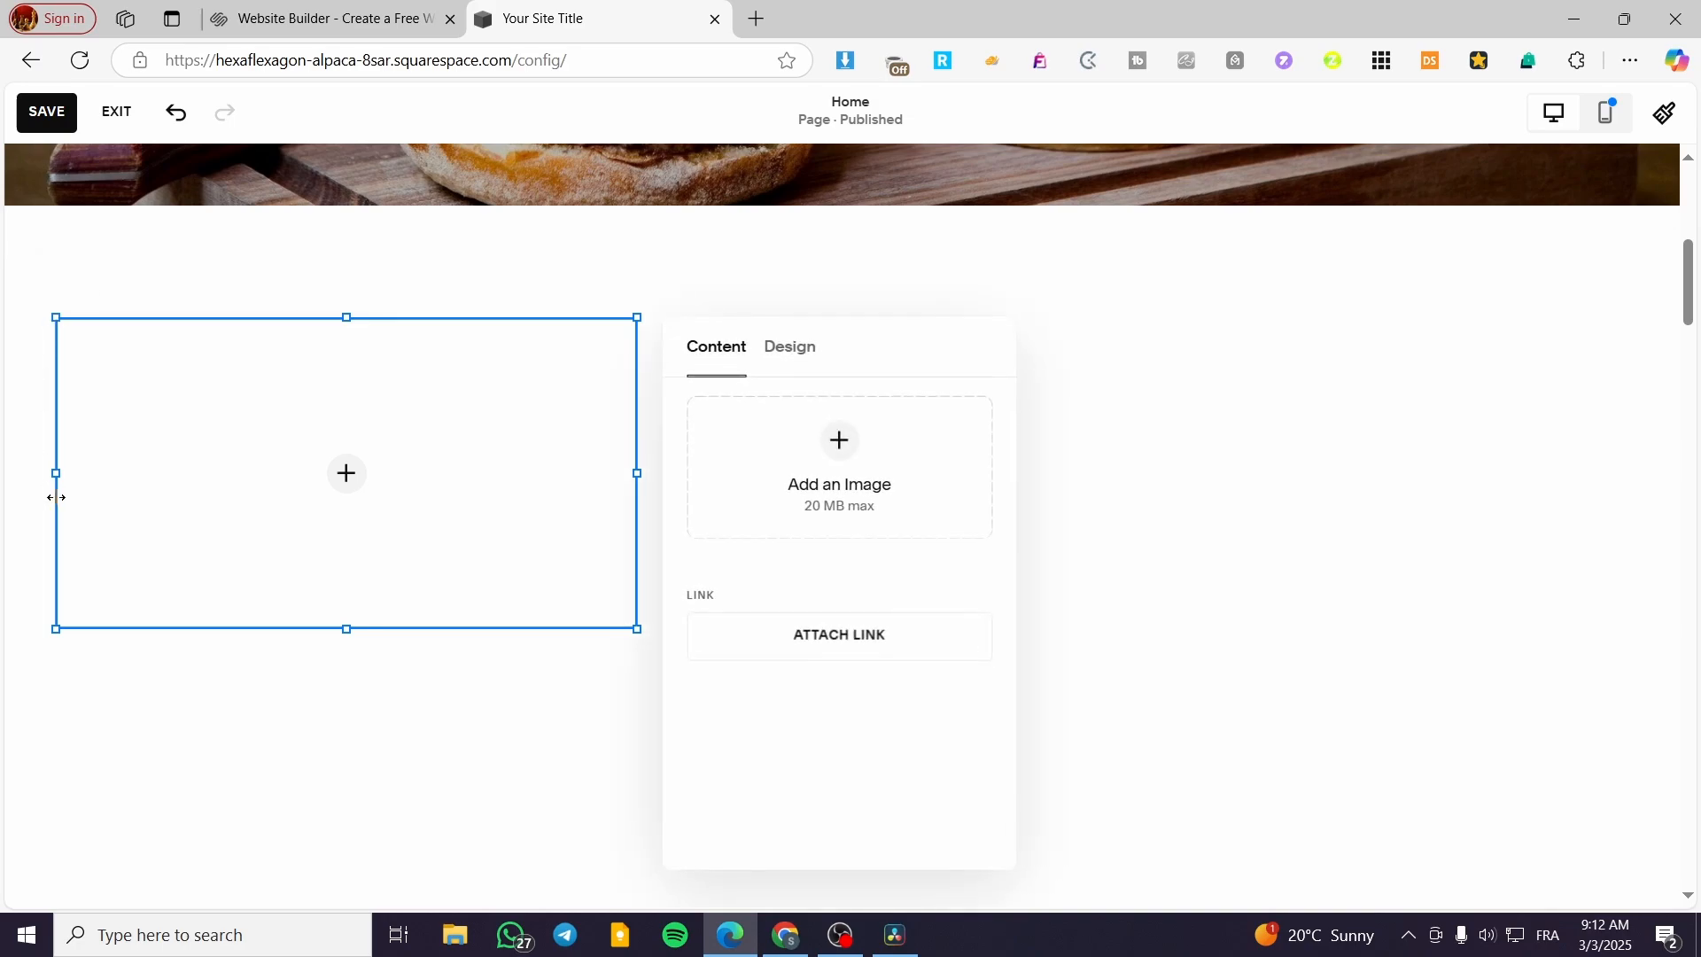
click(840, 443)
click(841, 544)
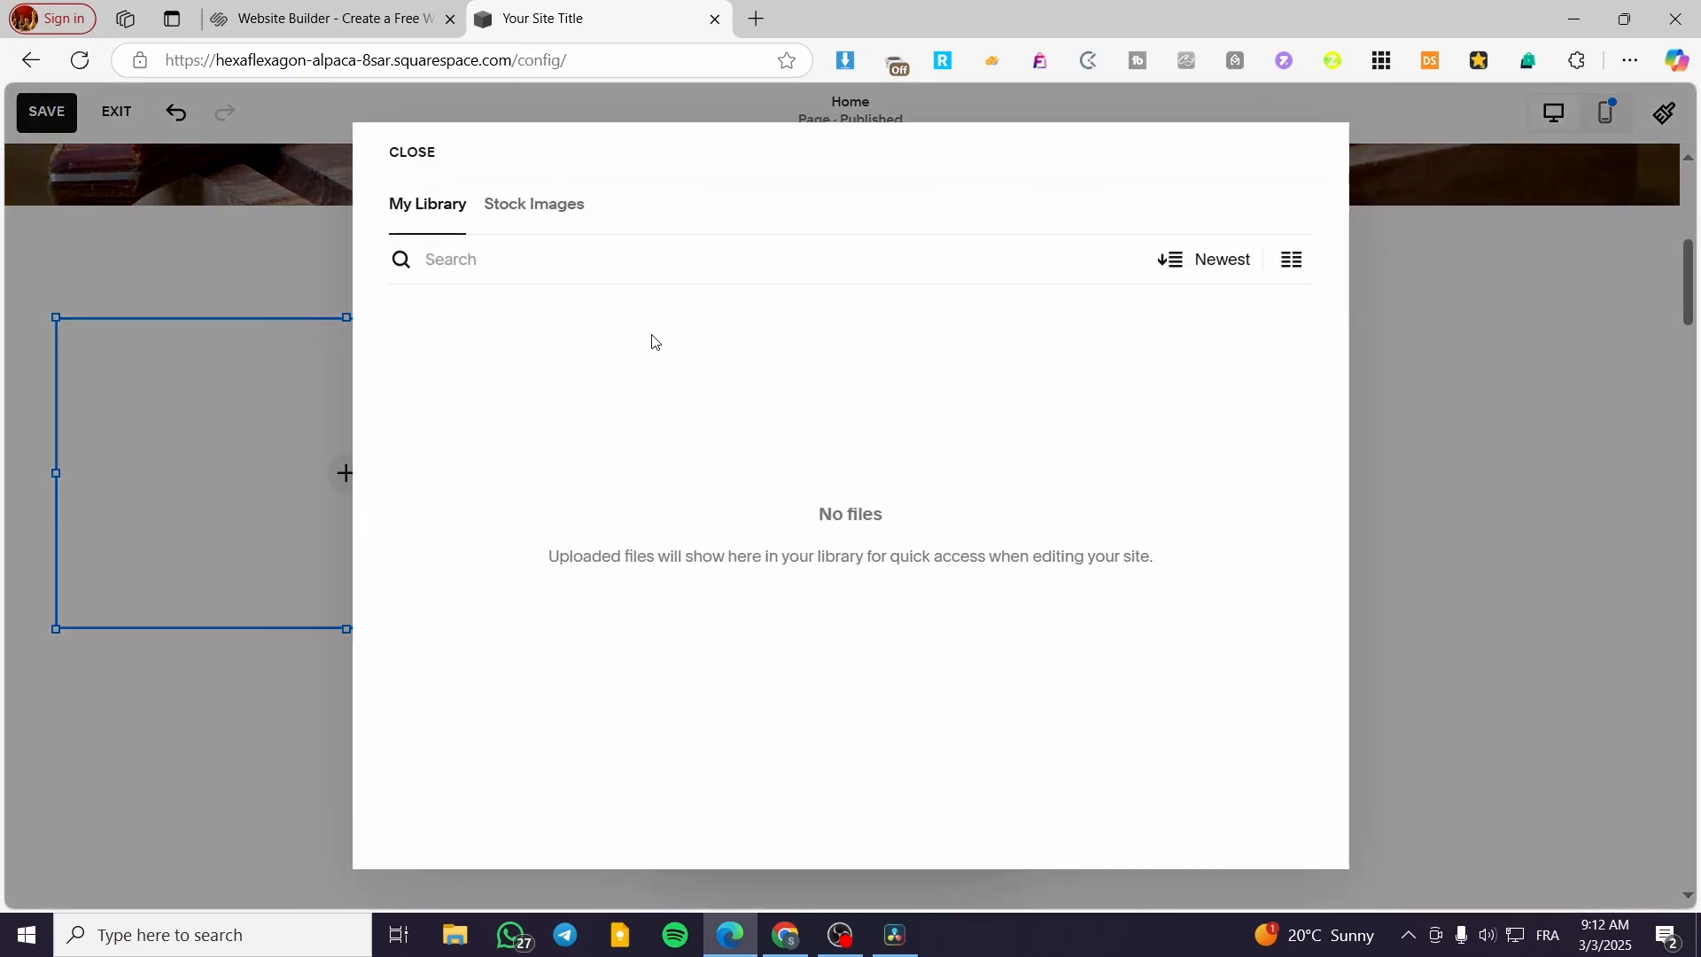
click(533, 211)
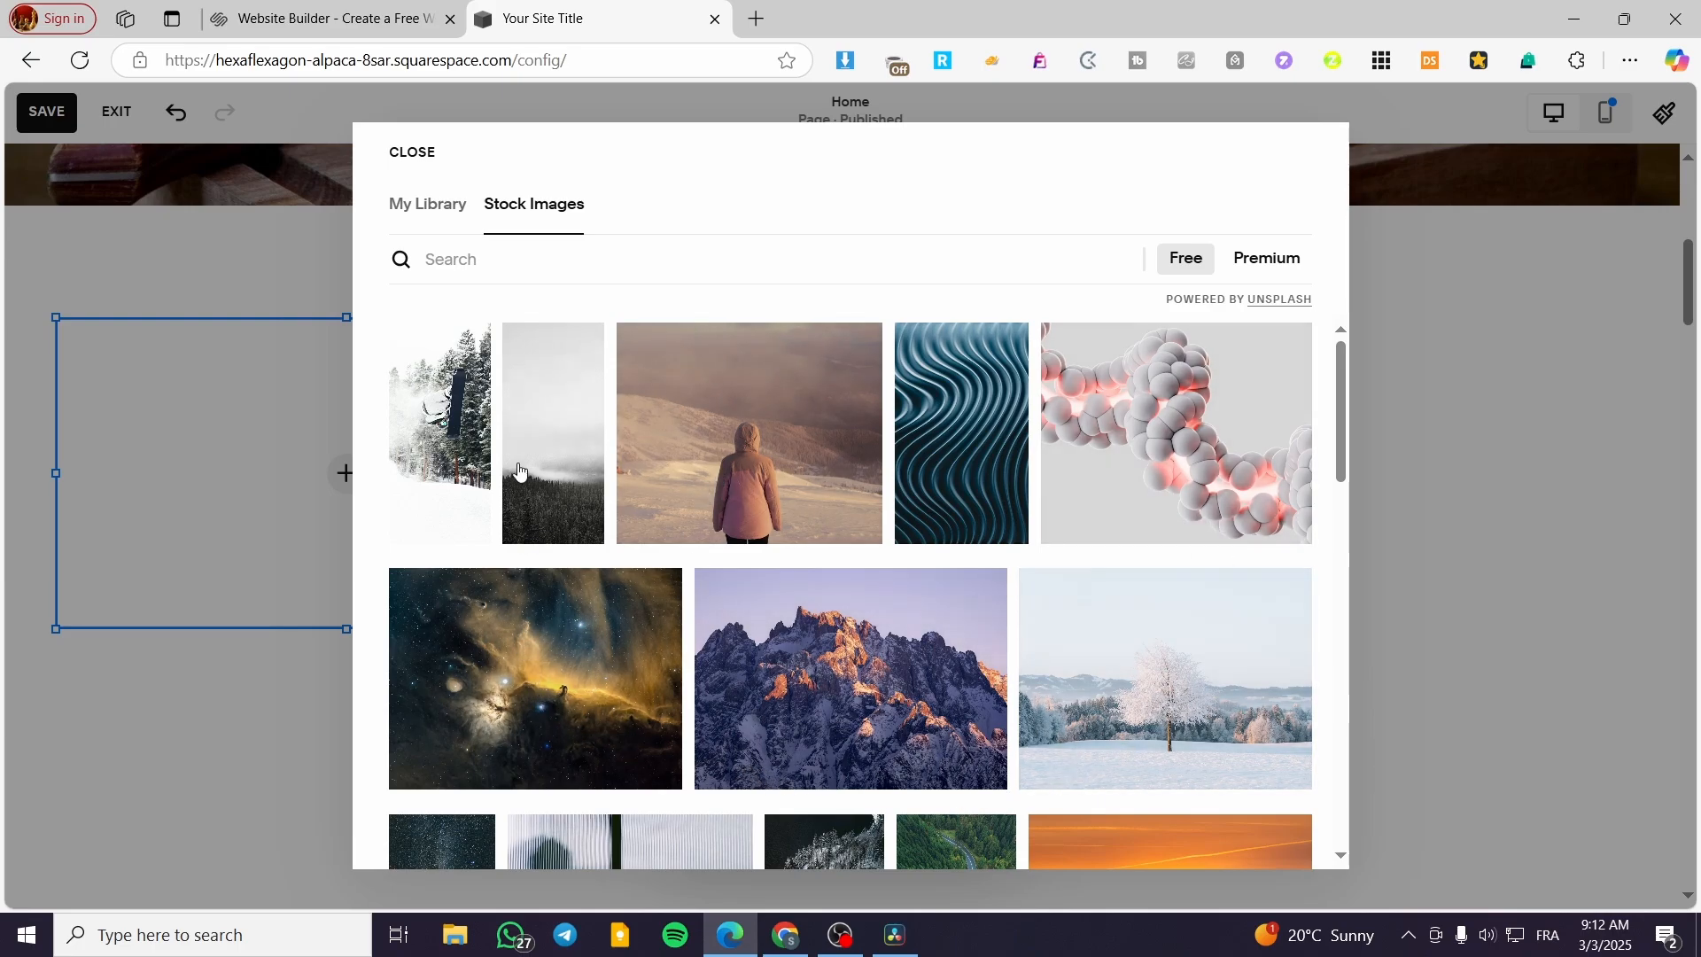
click(541, 669)
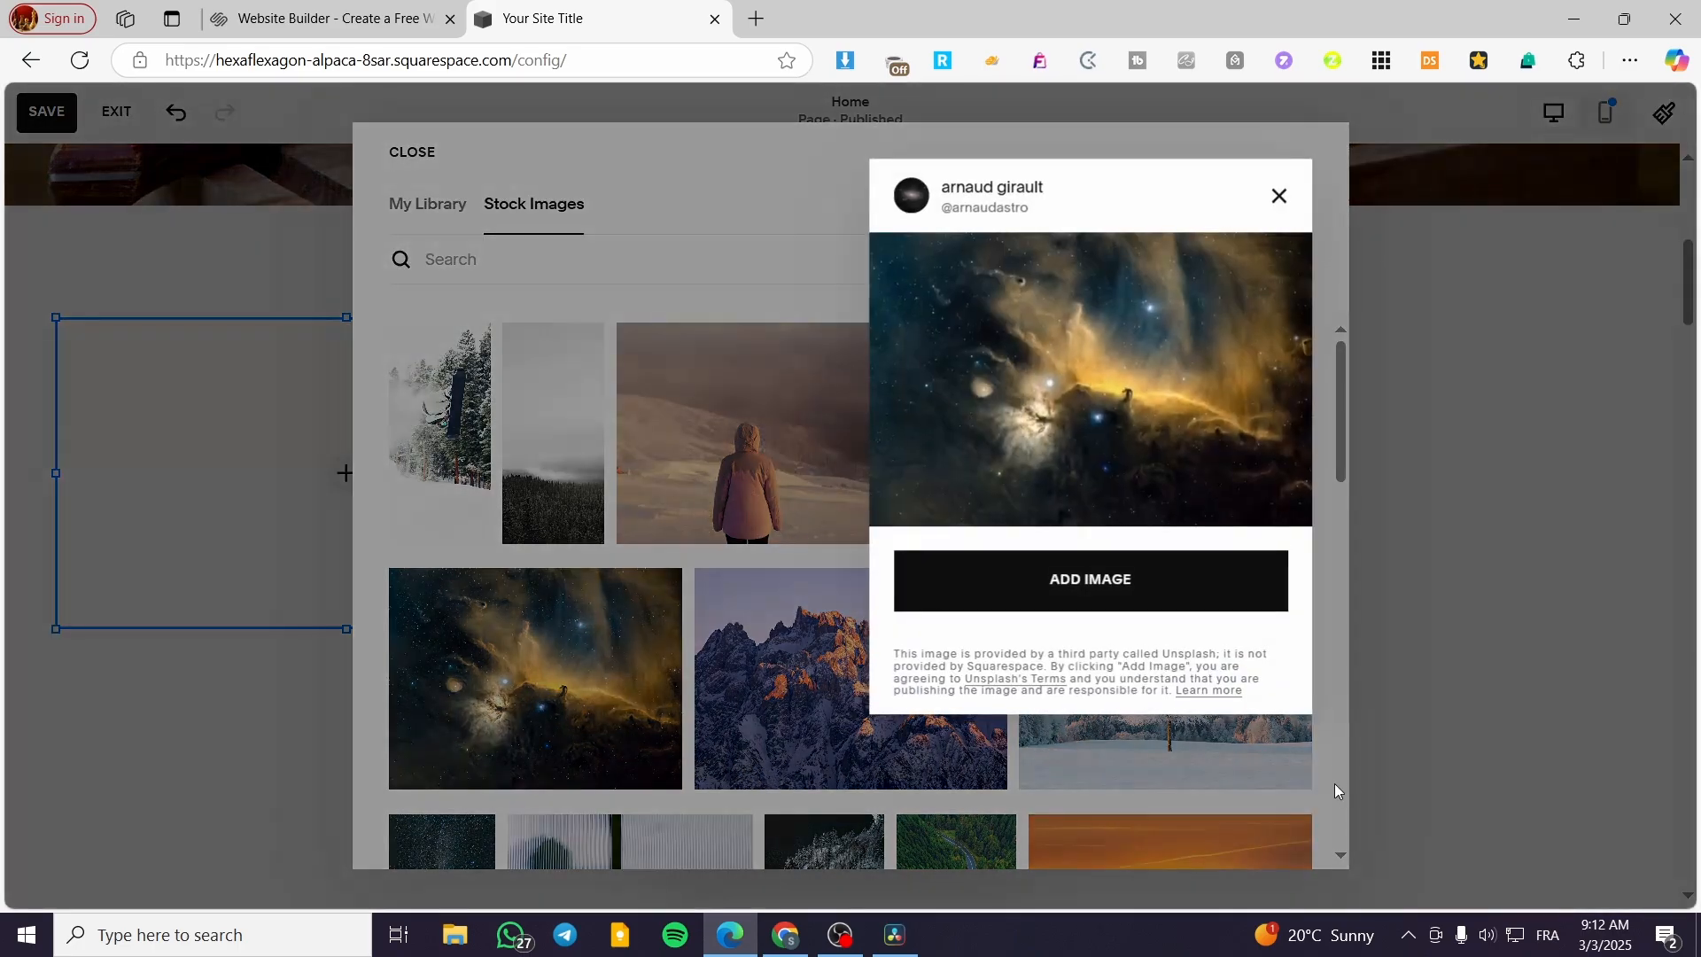
click(1218, 591)
click(1521, 543)
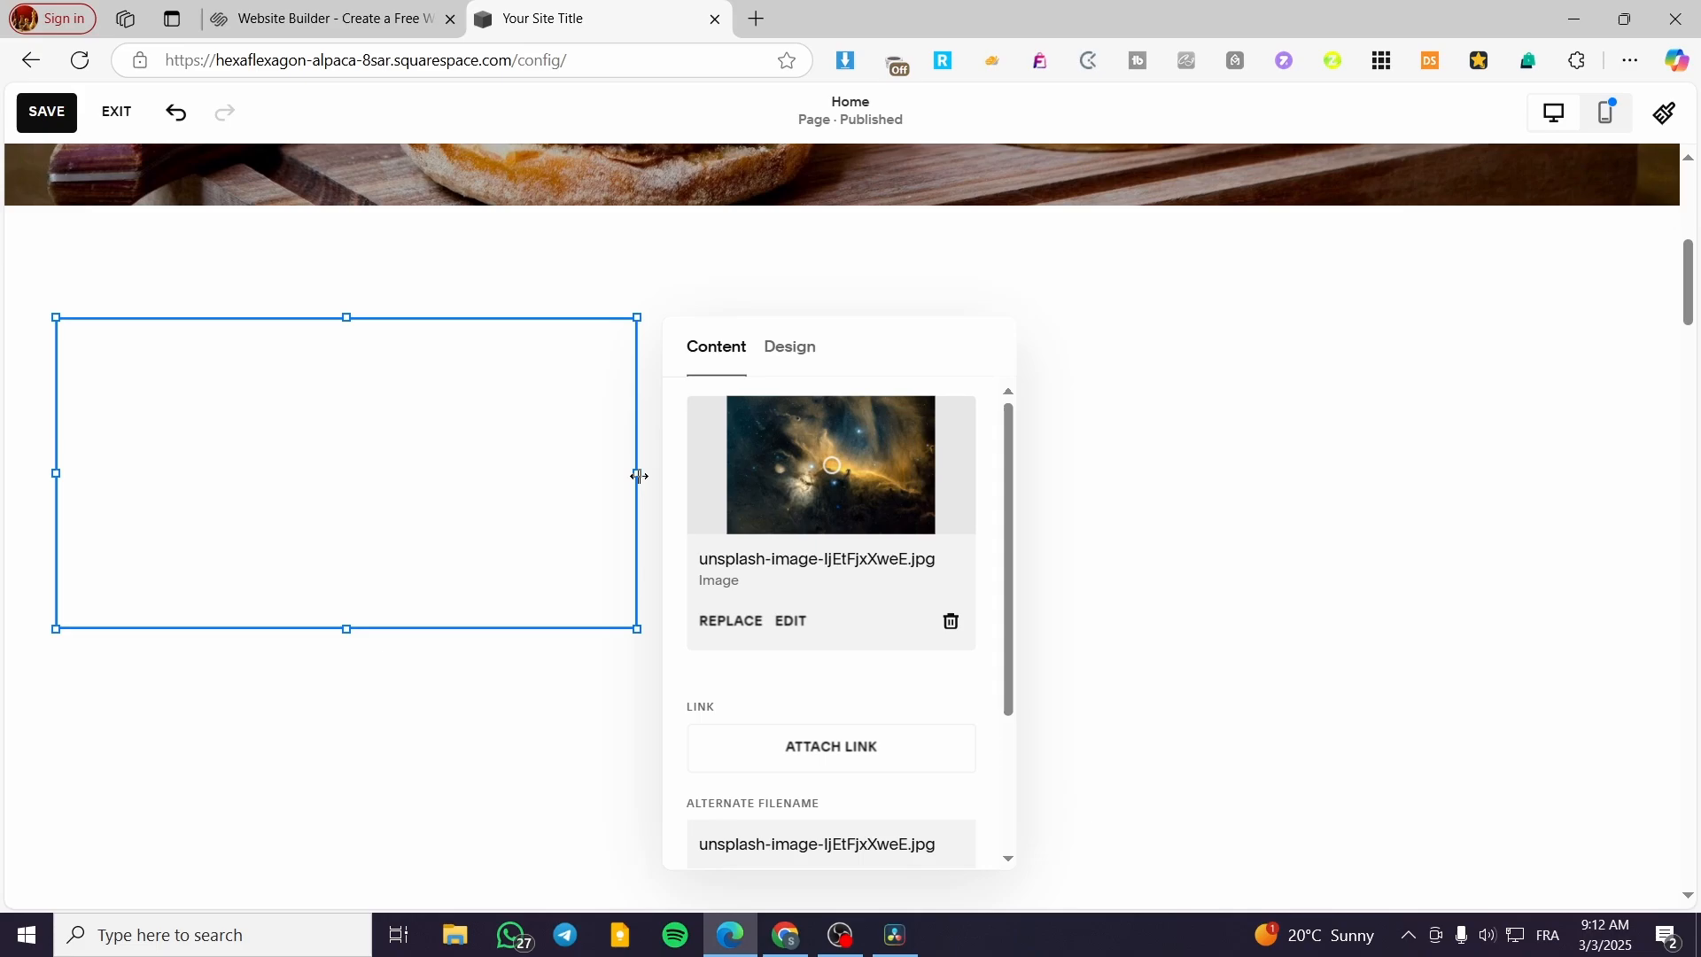
Step: Adjust the image block's width until its frame closely fits the nebula photo
drag(639, 476, 519, 475)
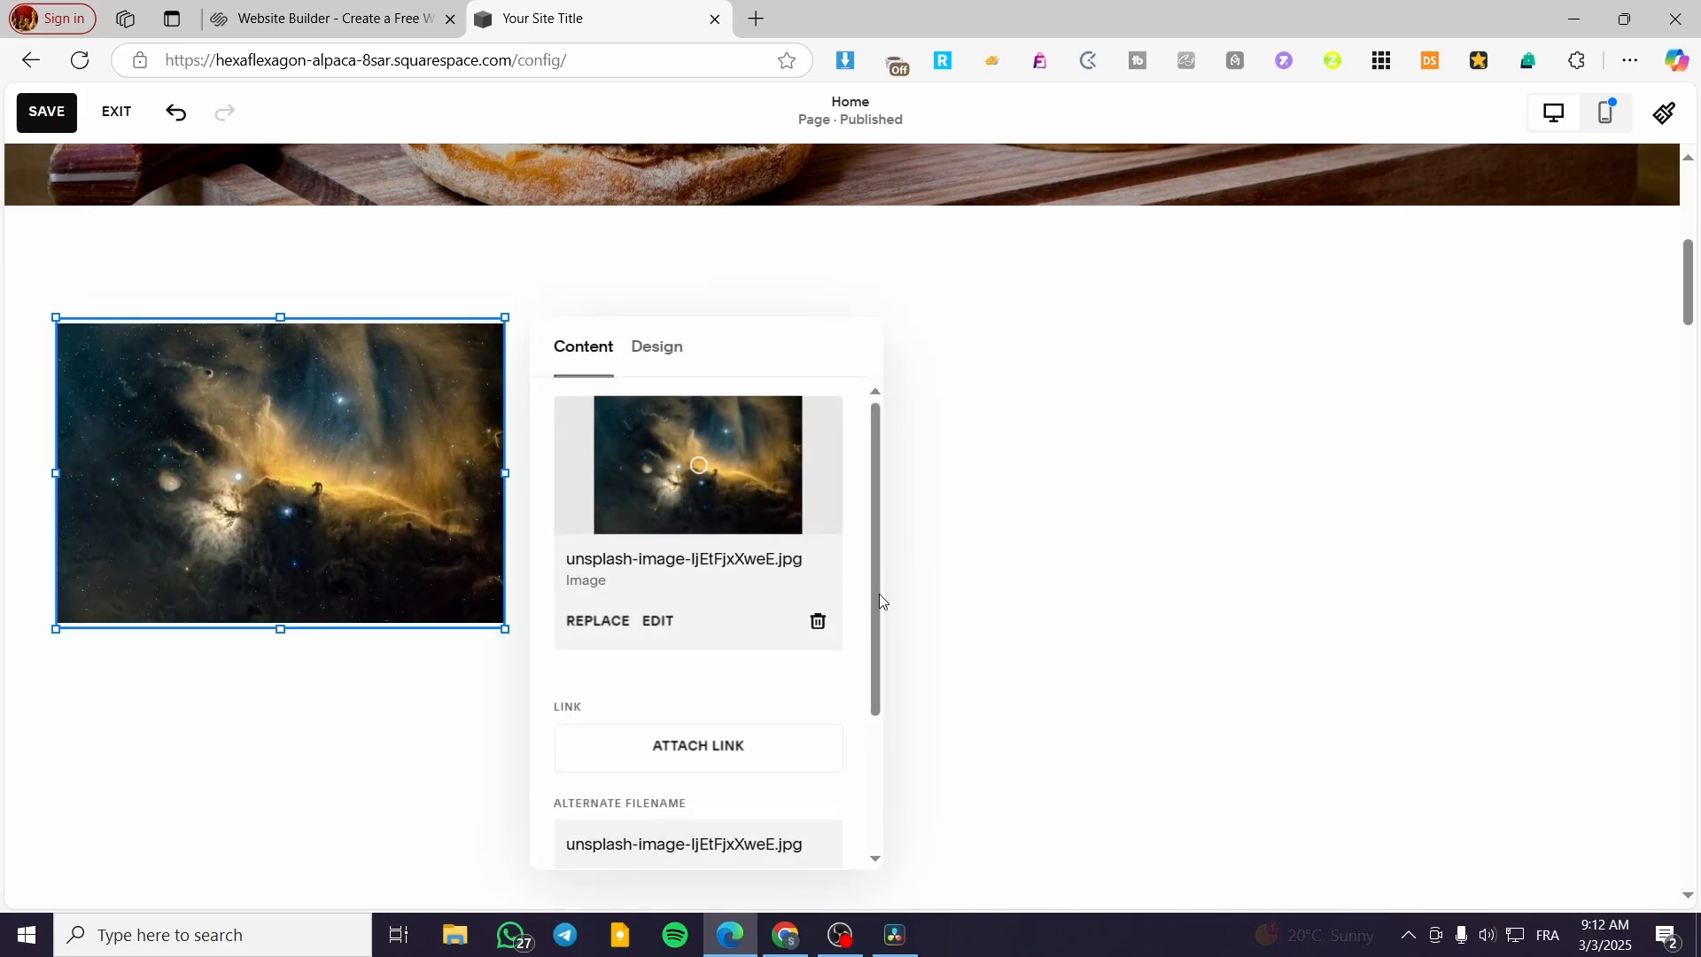
click(1098, 593)
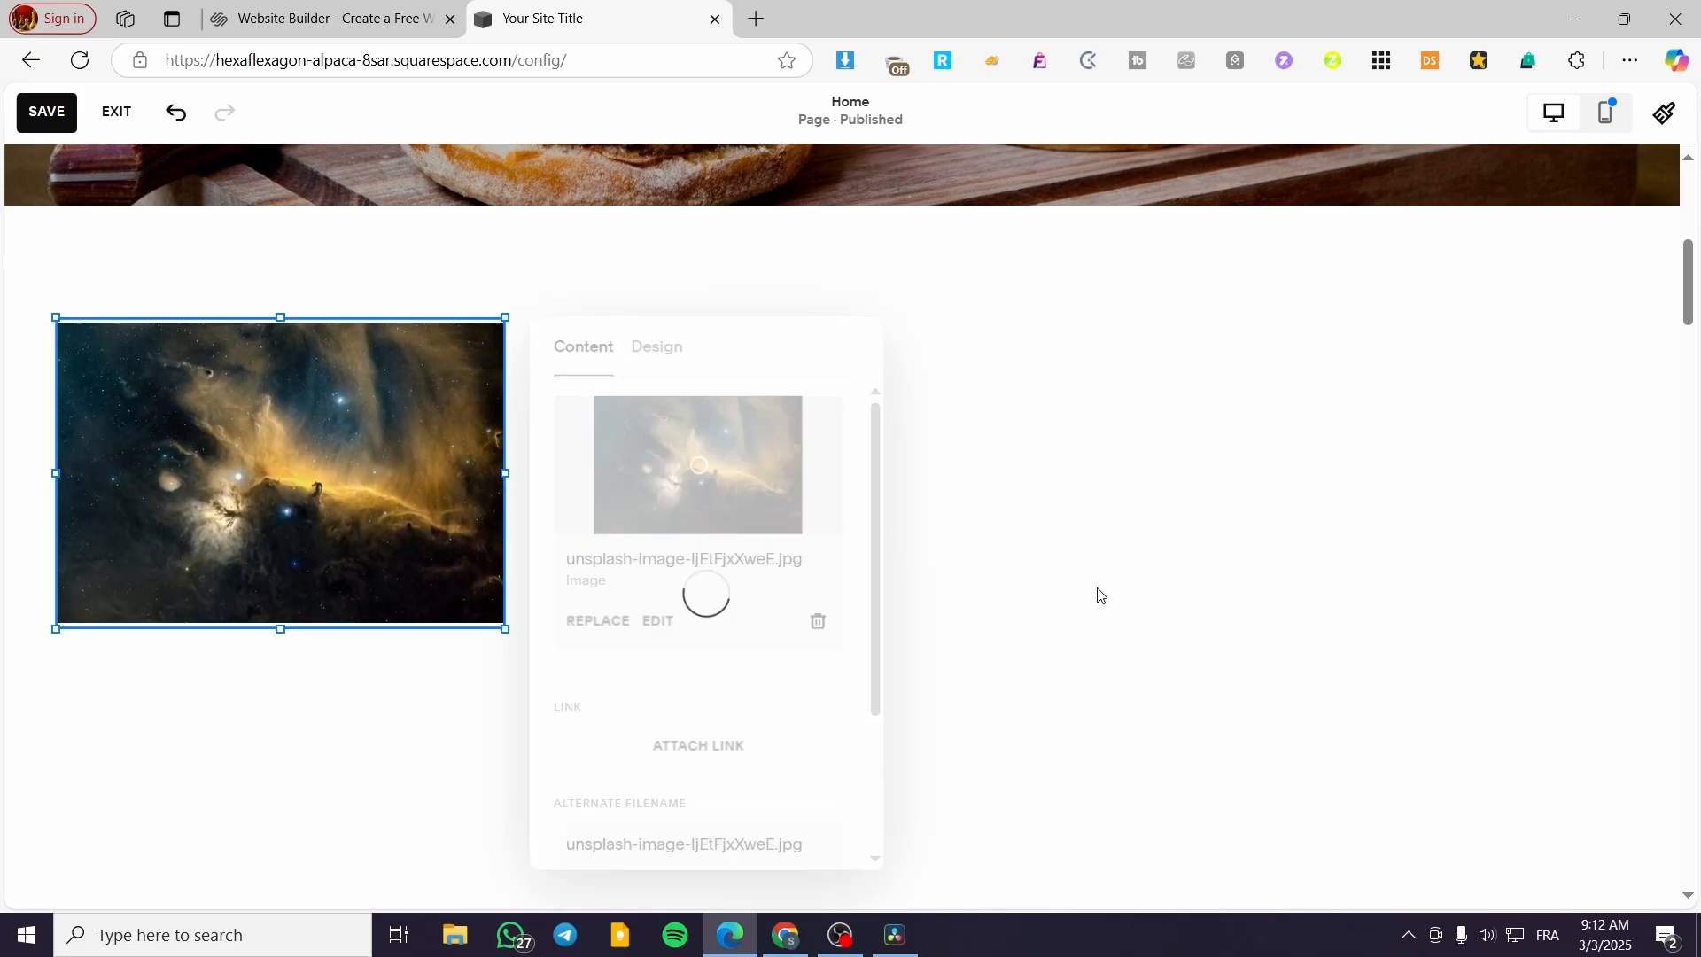
click(448, 455)
drag(505, 473, 703, 493)
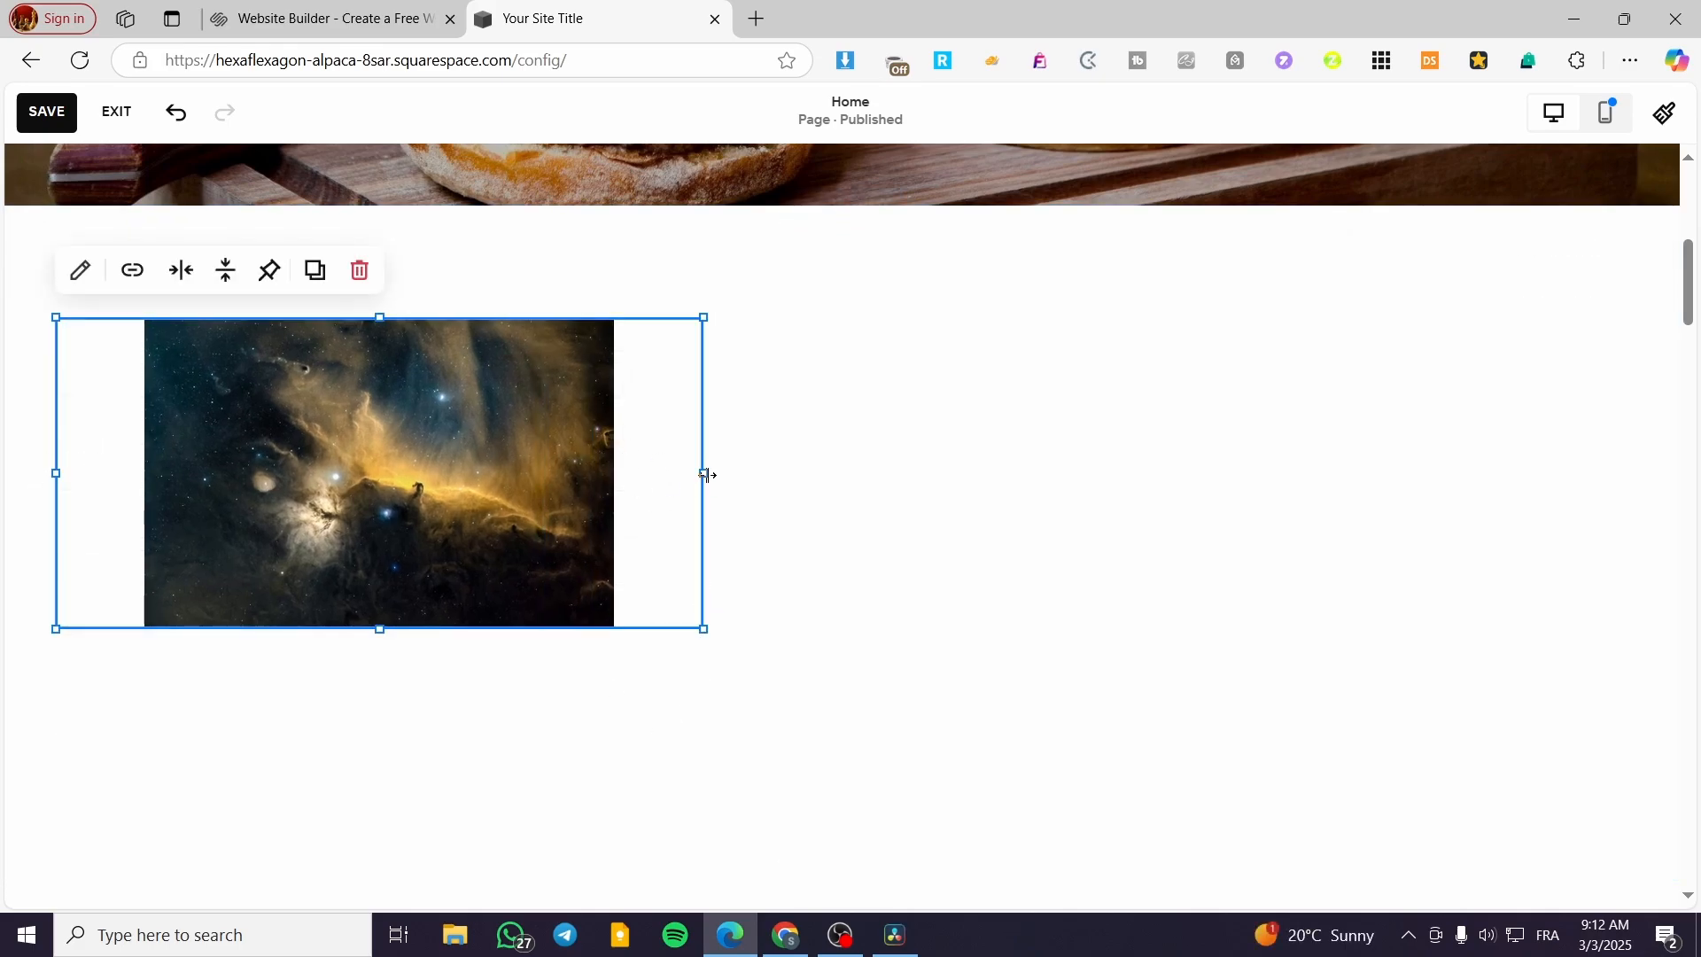
drag(703, 473, 520, 475)
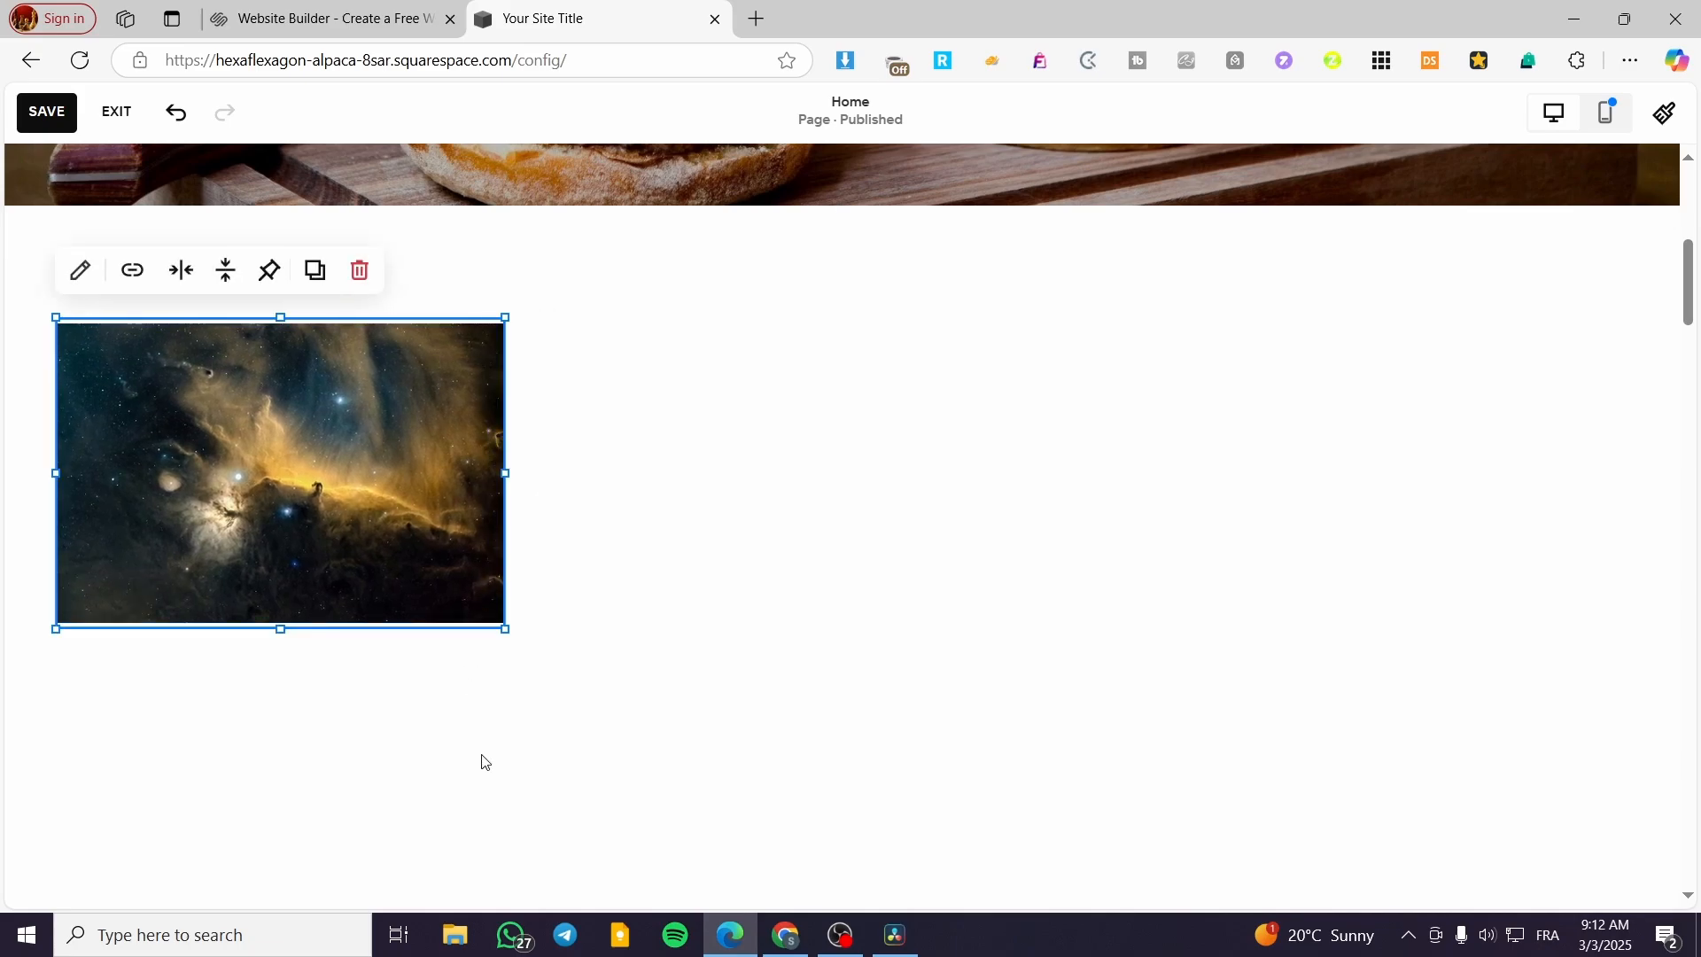
click(749, 791)
Step: Try shifting the nebula image block slightly to the right and back to the section's left margin
drag(316, 532, 363, 546)
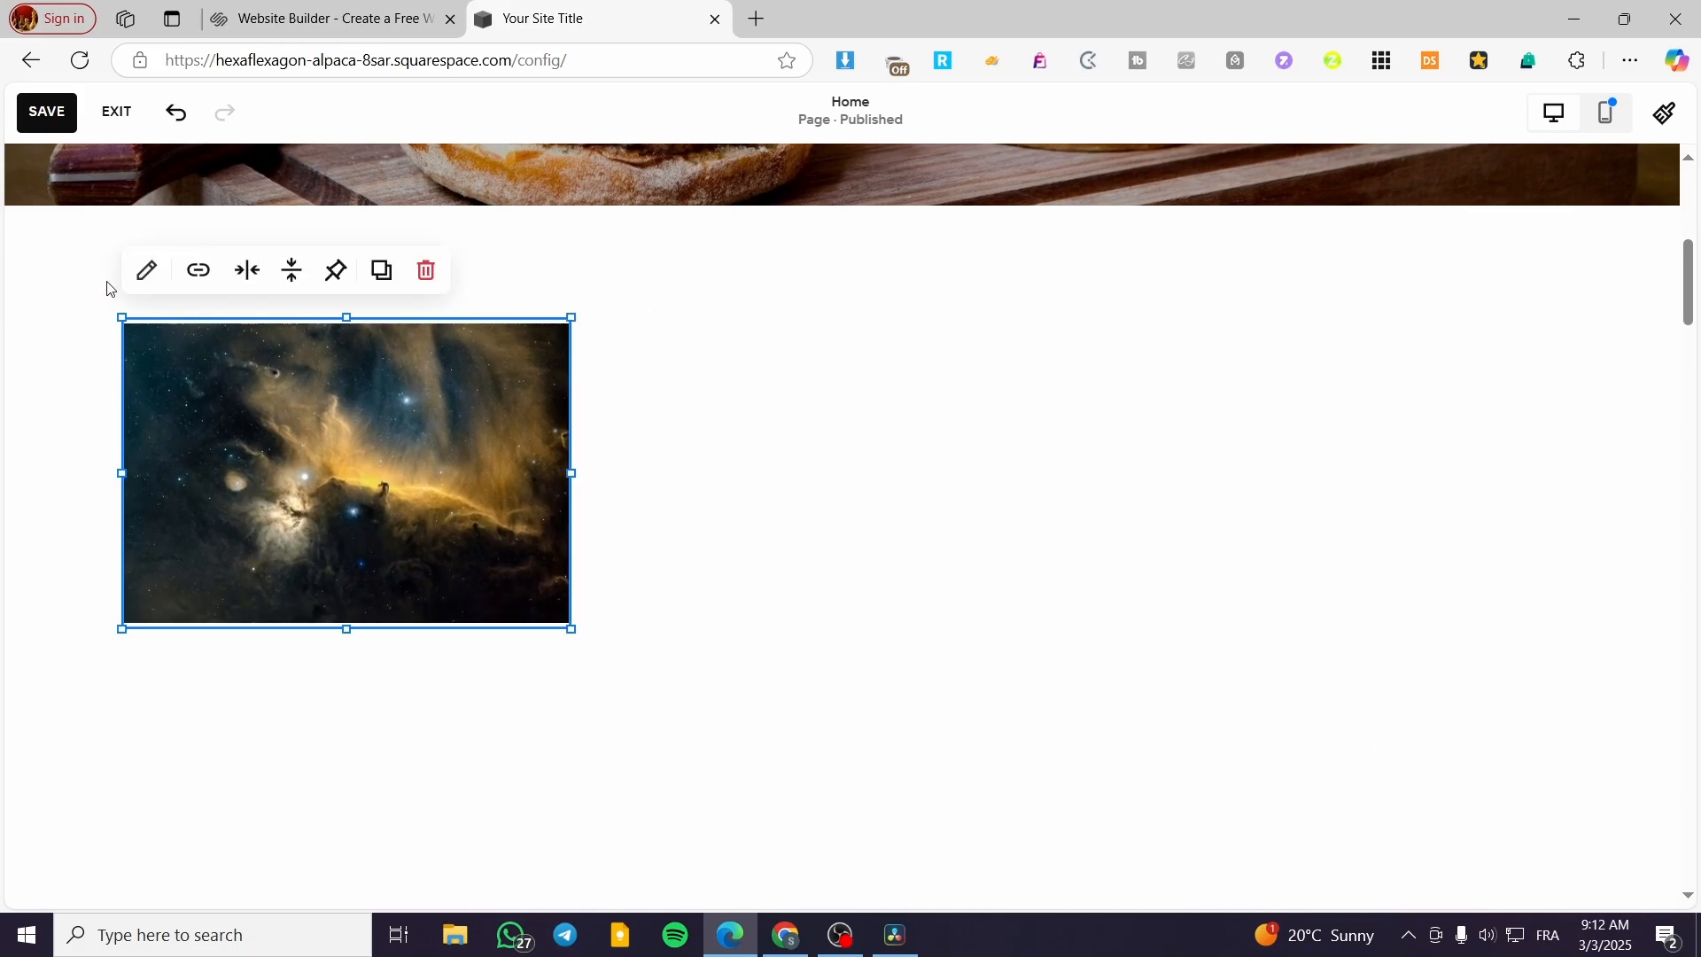
click(75, 282)
click(77, 256)
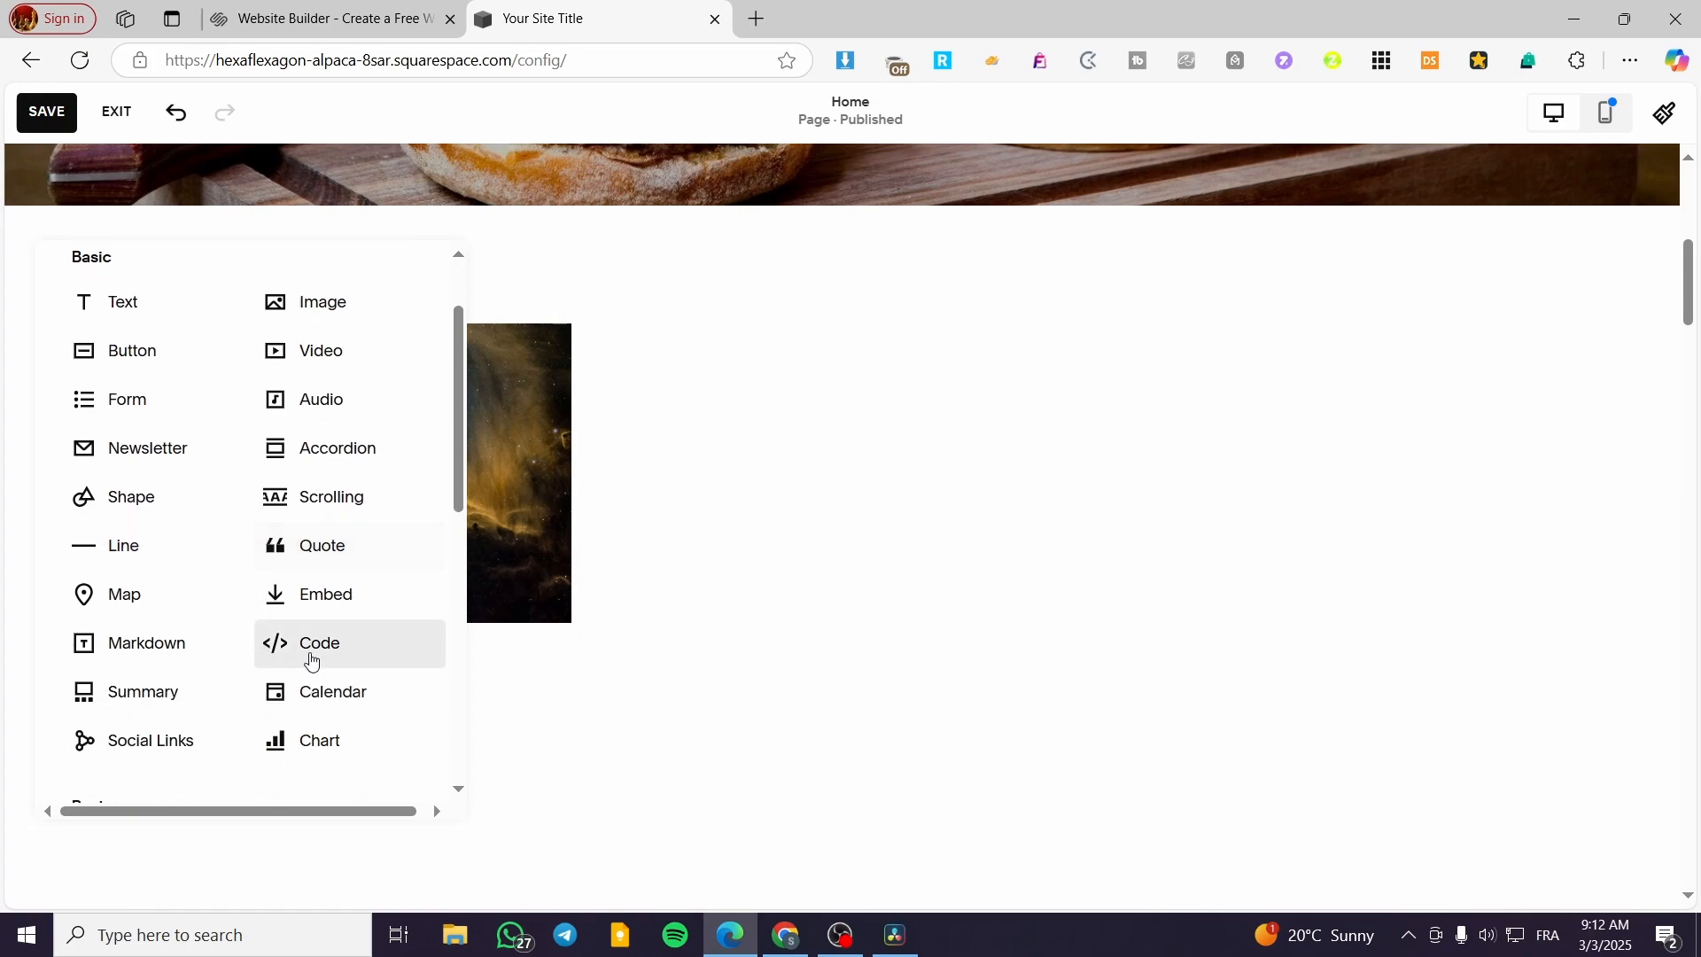
scroll(257, 656, up, 2)
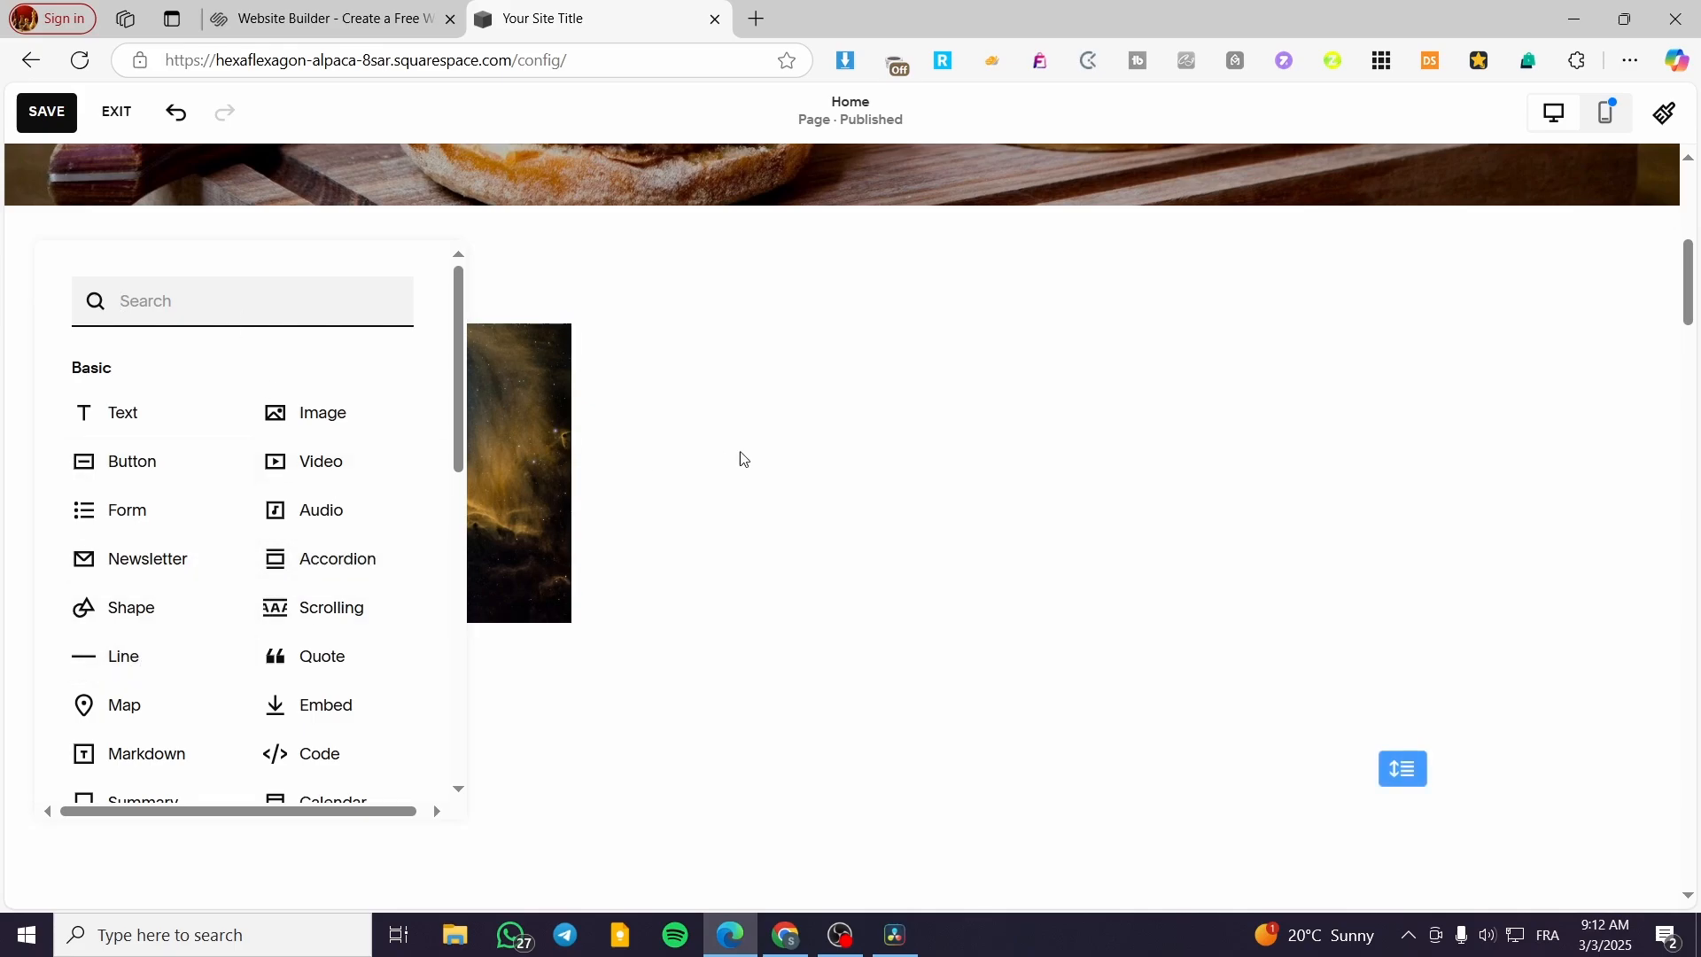
click(700, 462)
drag(414, 484, 348, 491)
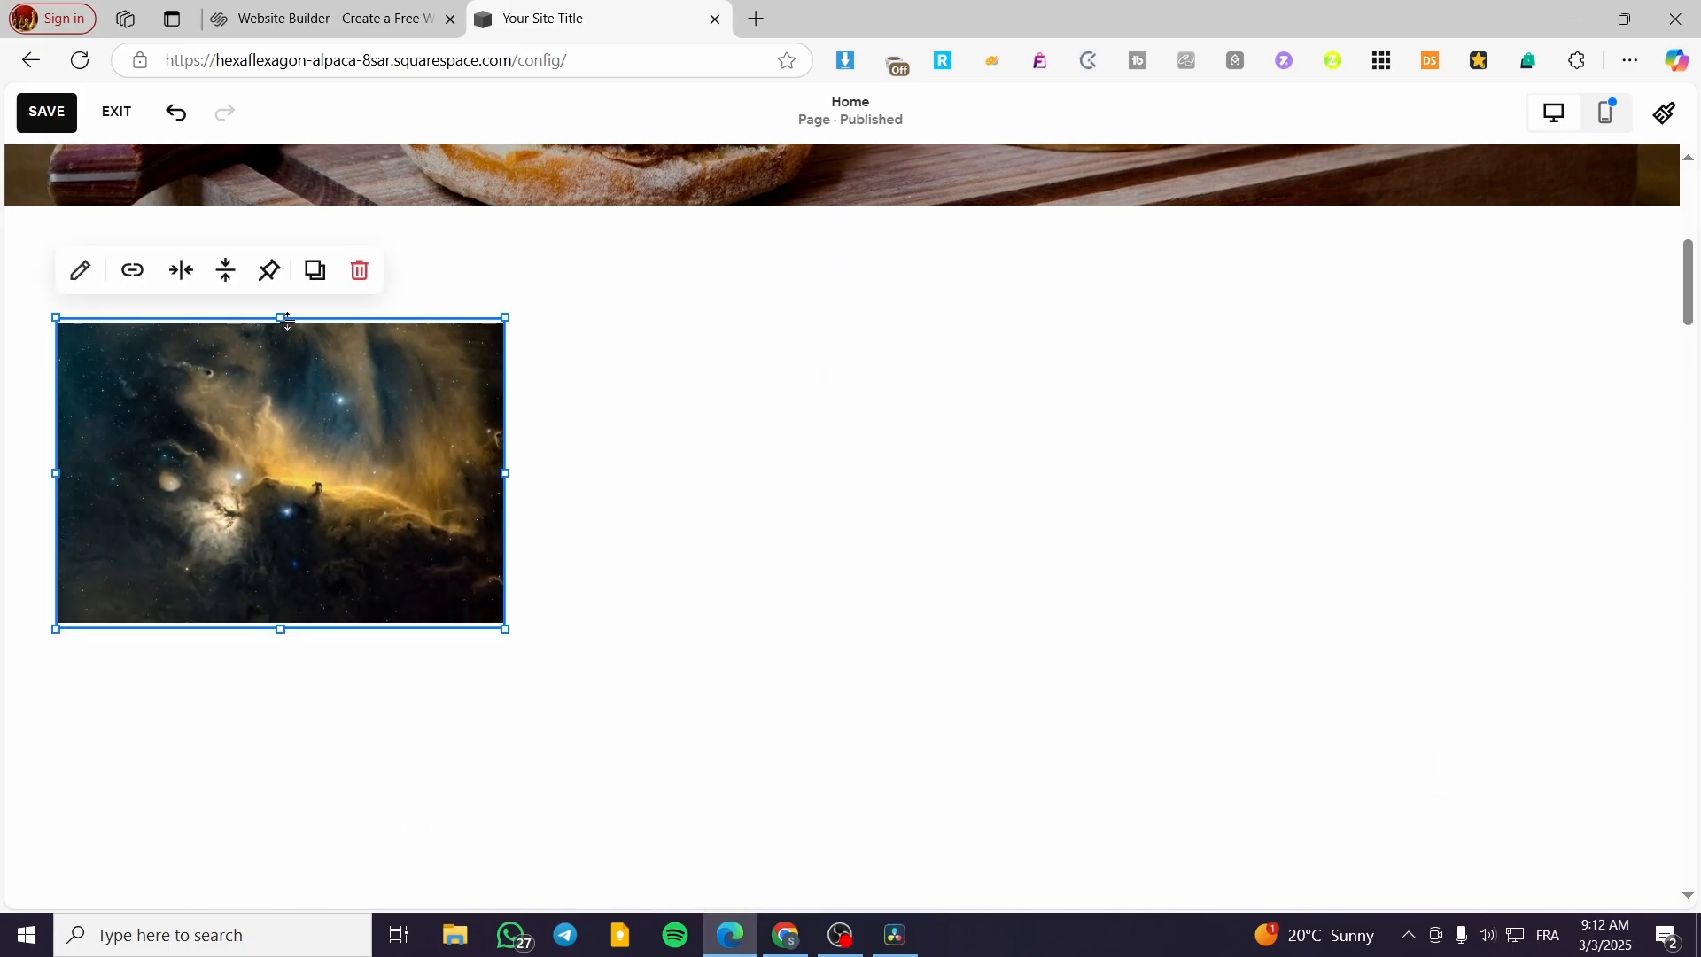
drag(287, 321, 285, 331)
click(640, 519)
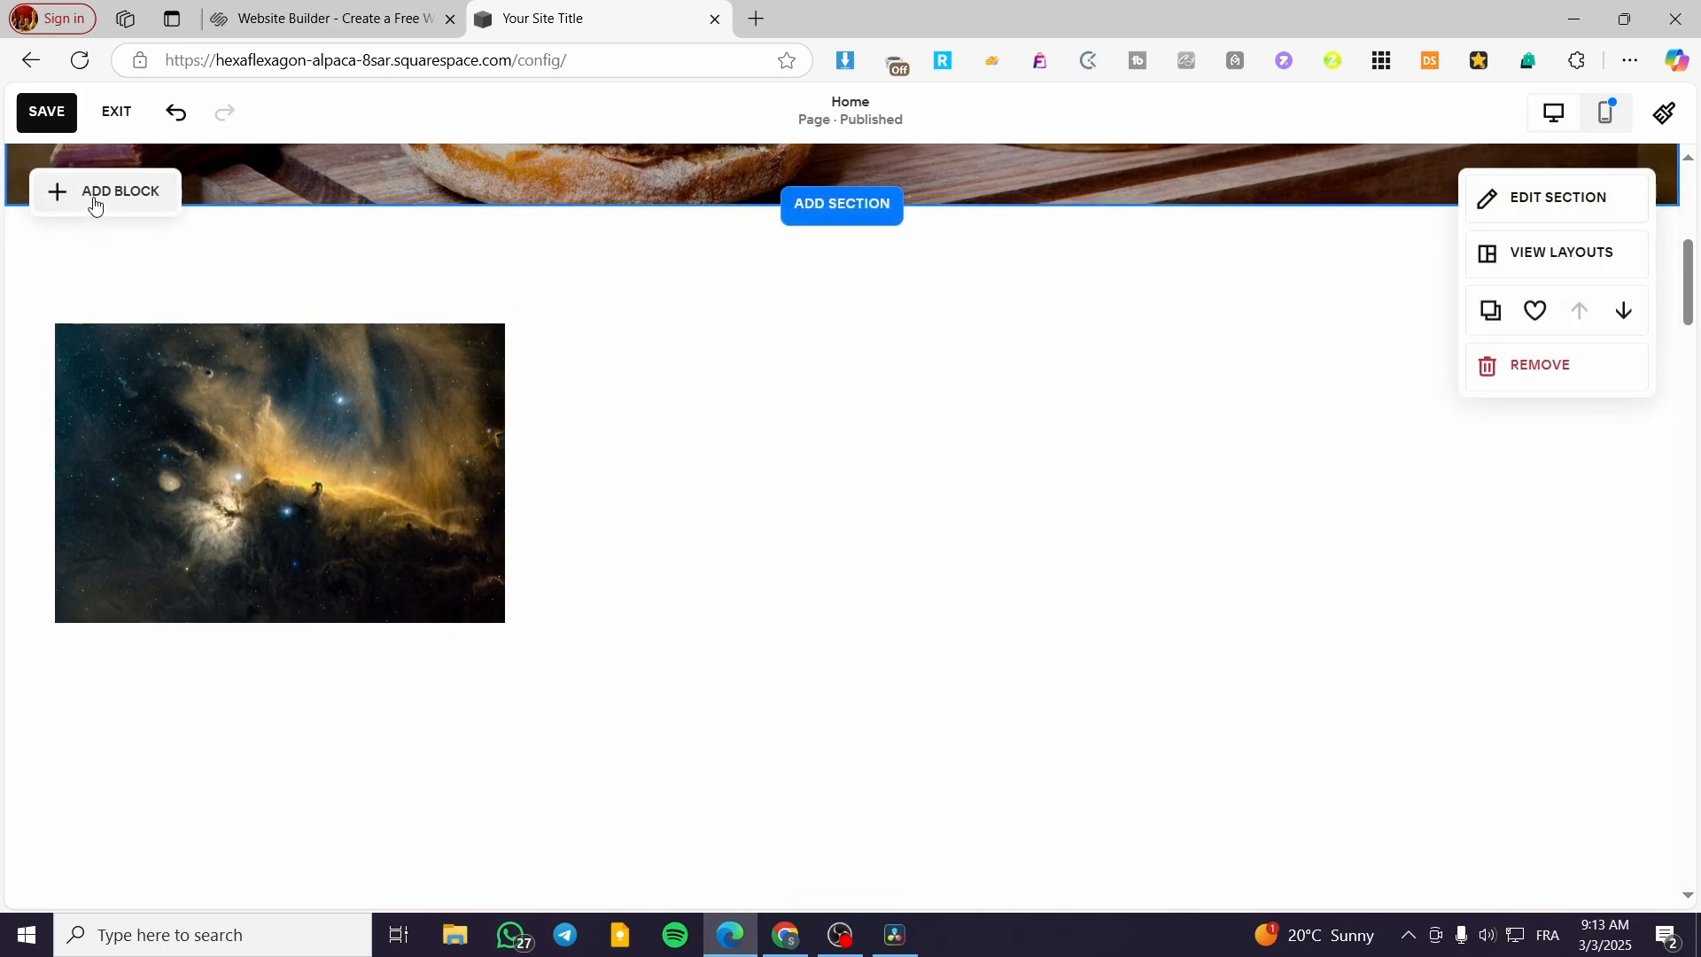
Step: Move the nebula image block slightly down within the new section
click(95, 195)
click(322, 416)
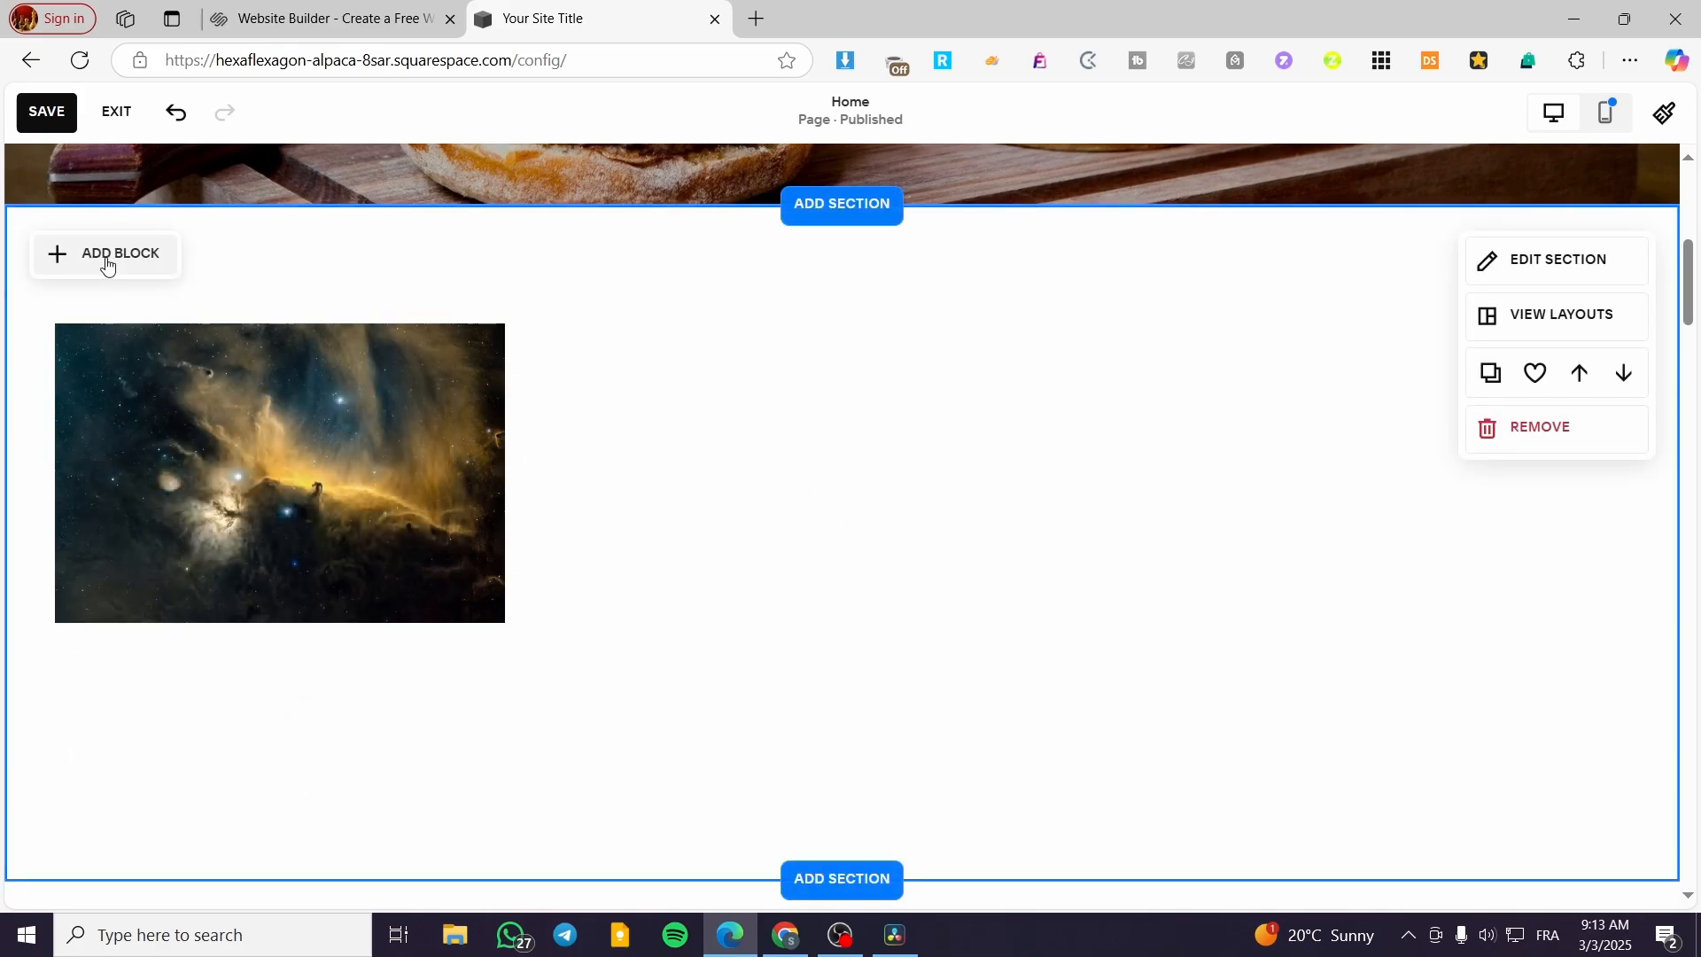
drag(276, 478, 296, 596)
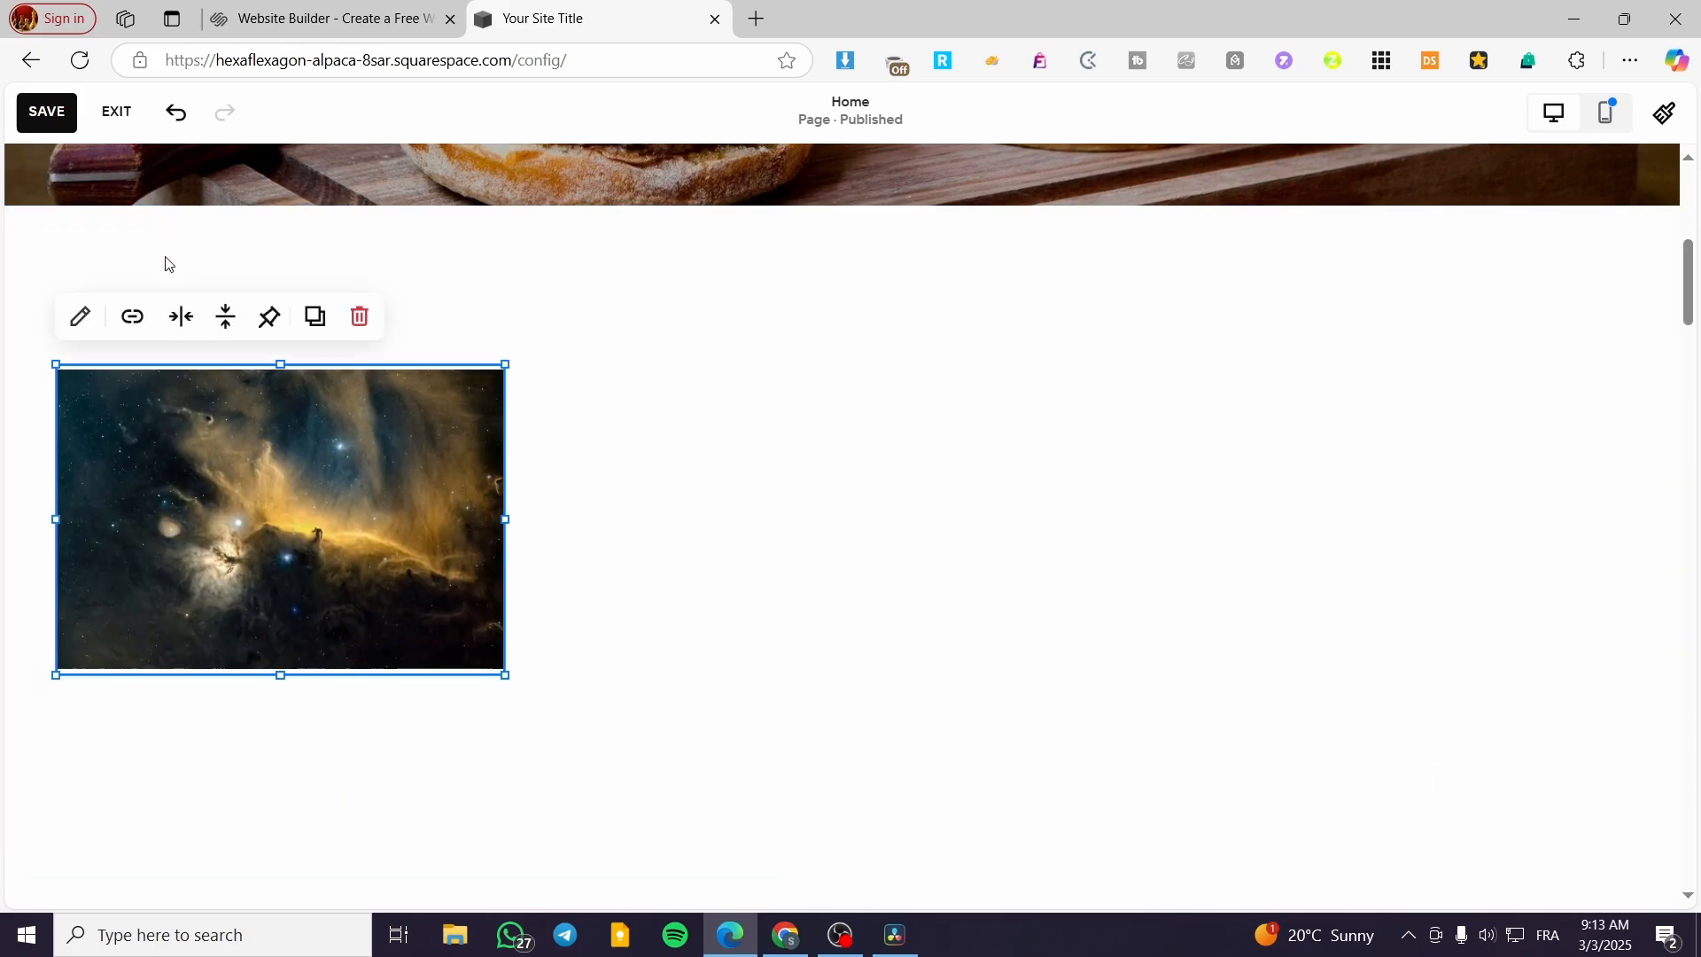
Step: Add a second image block and place it immediately right of the nebula image with their tops aligned
click(106, 251)
click(105, 261)
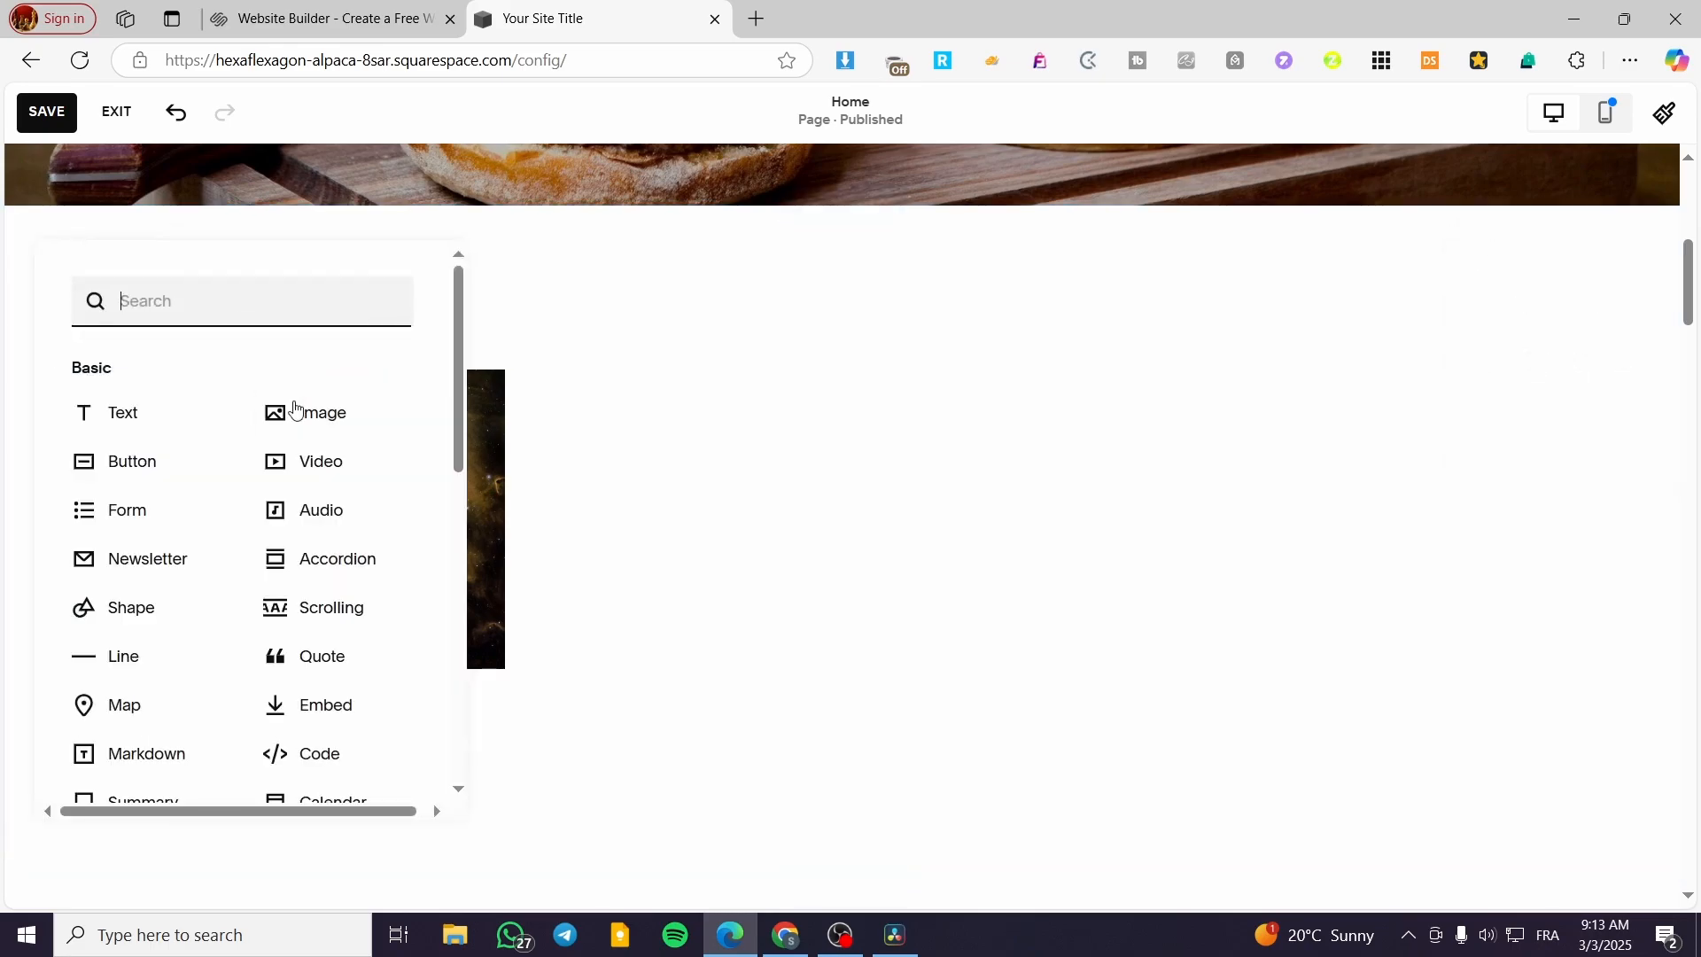
click(298, 416)
drag(277, 428, 768, 461)
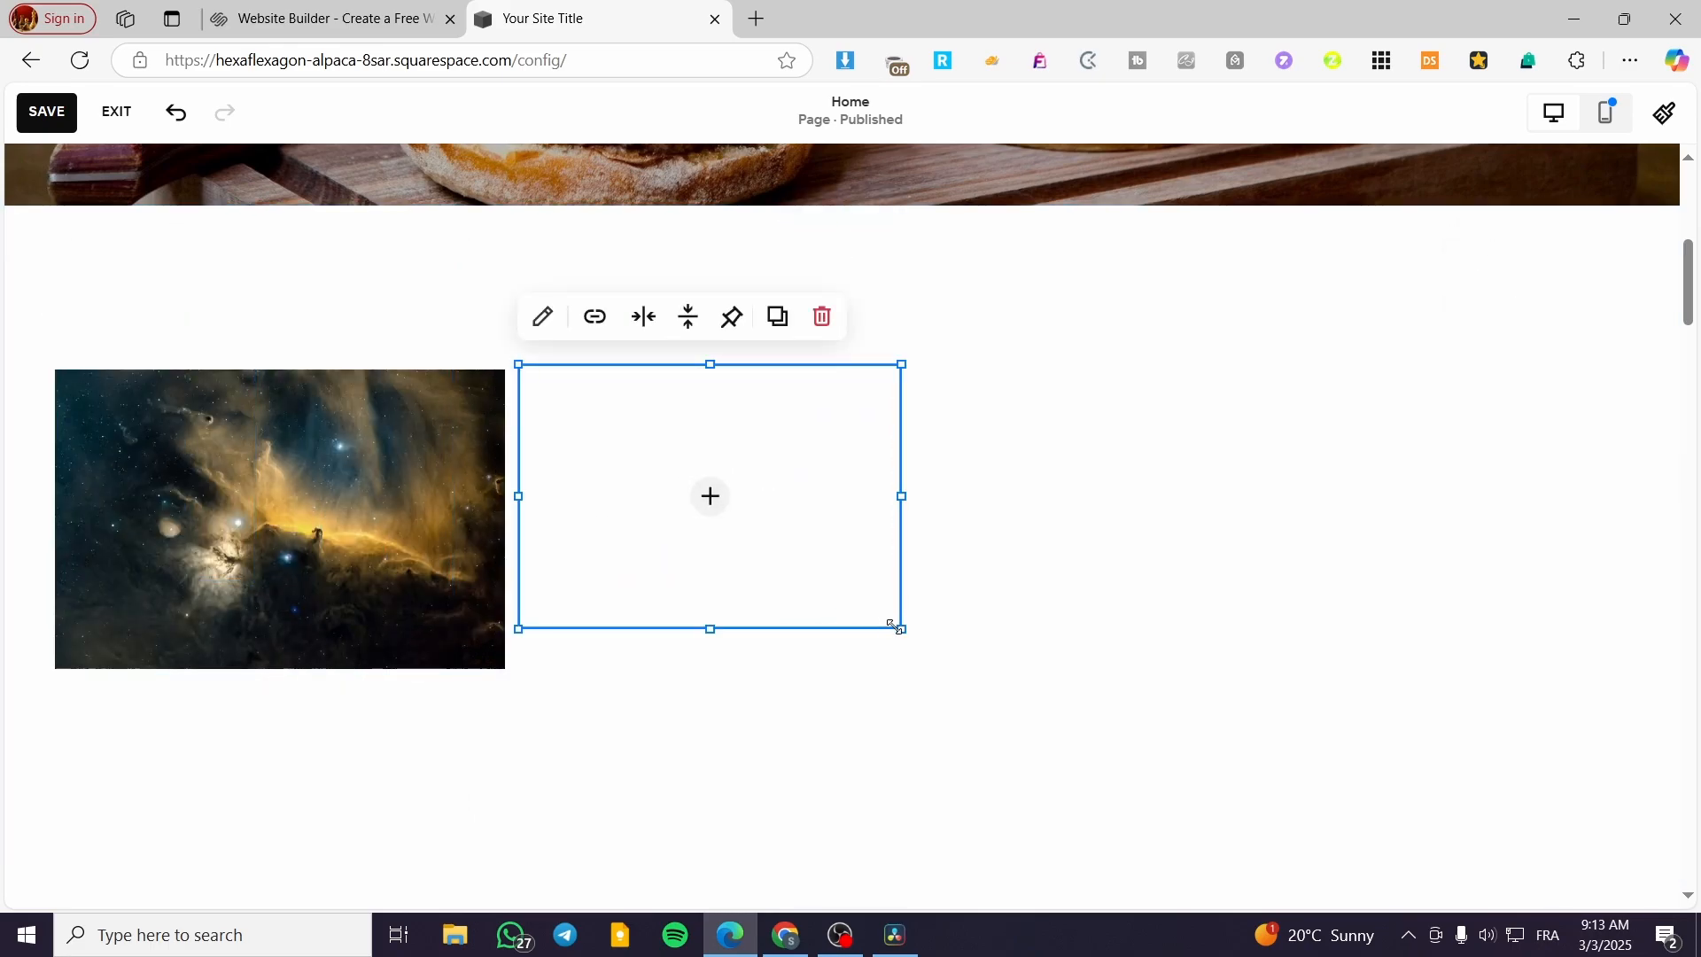
Step: Extend the empty image block's height to match the nebula block and fill it with the free stock photo of the frosted tree
drag(902, 629, 917, 690)
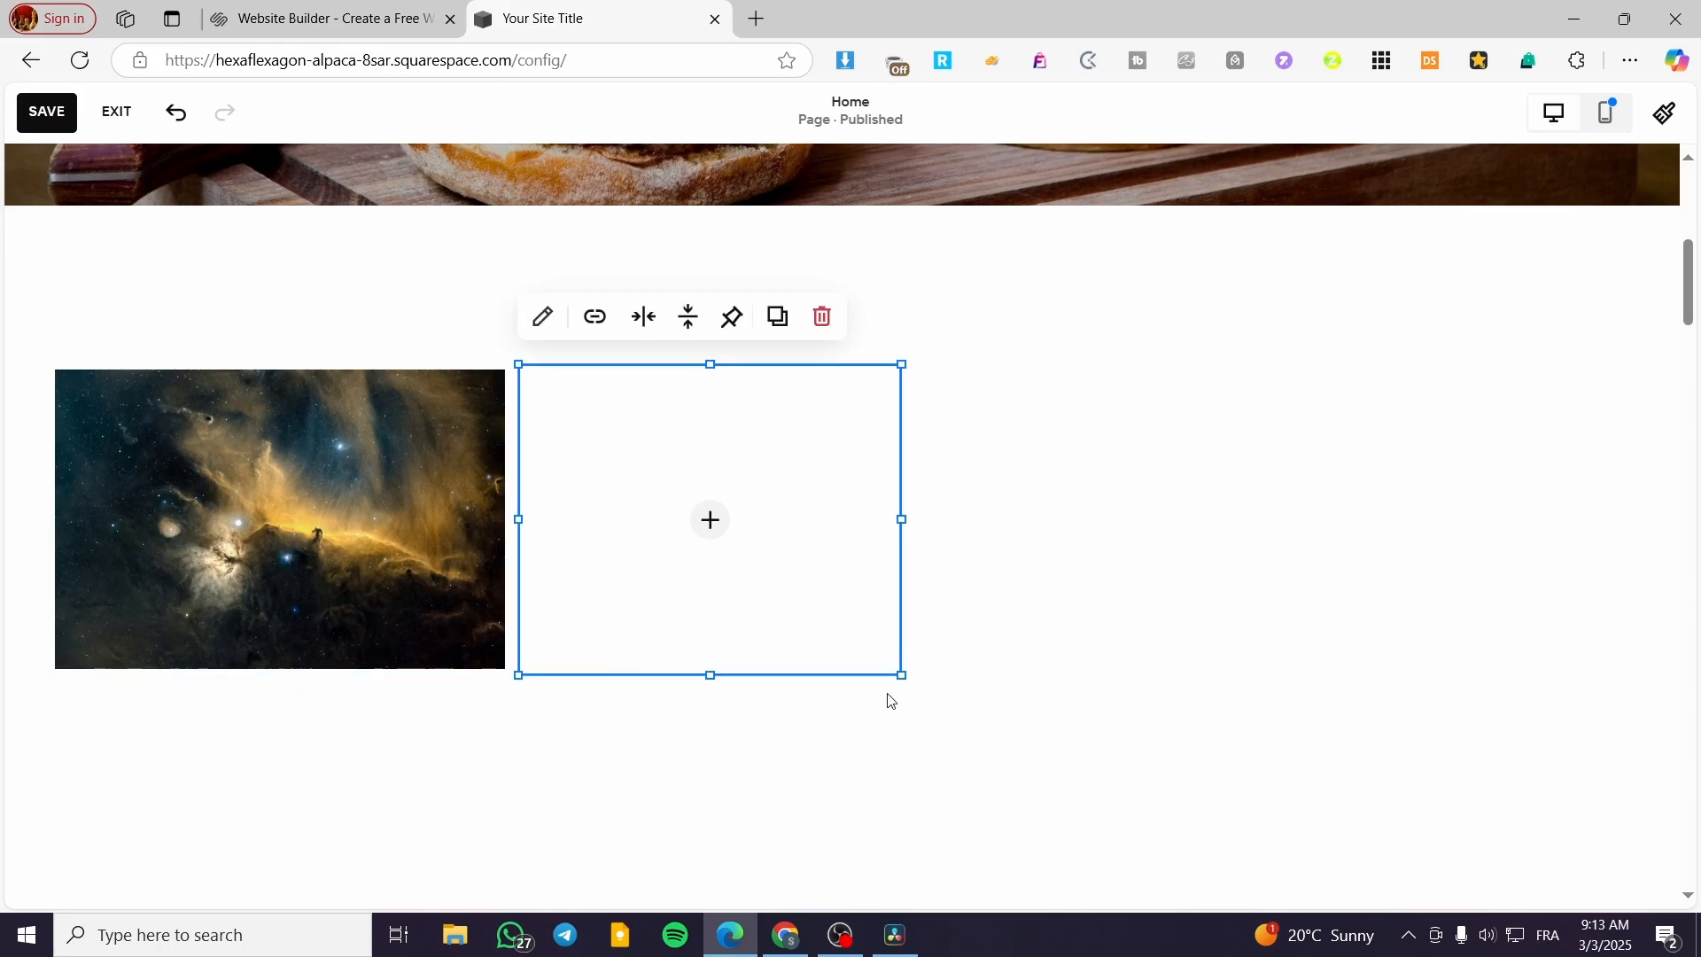
click(712, 519)
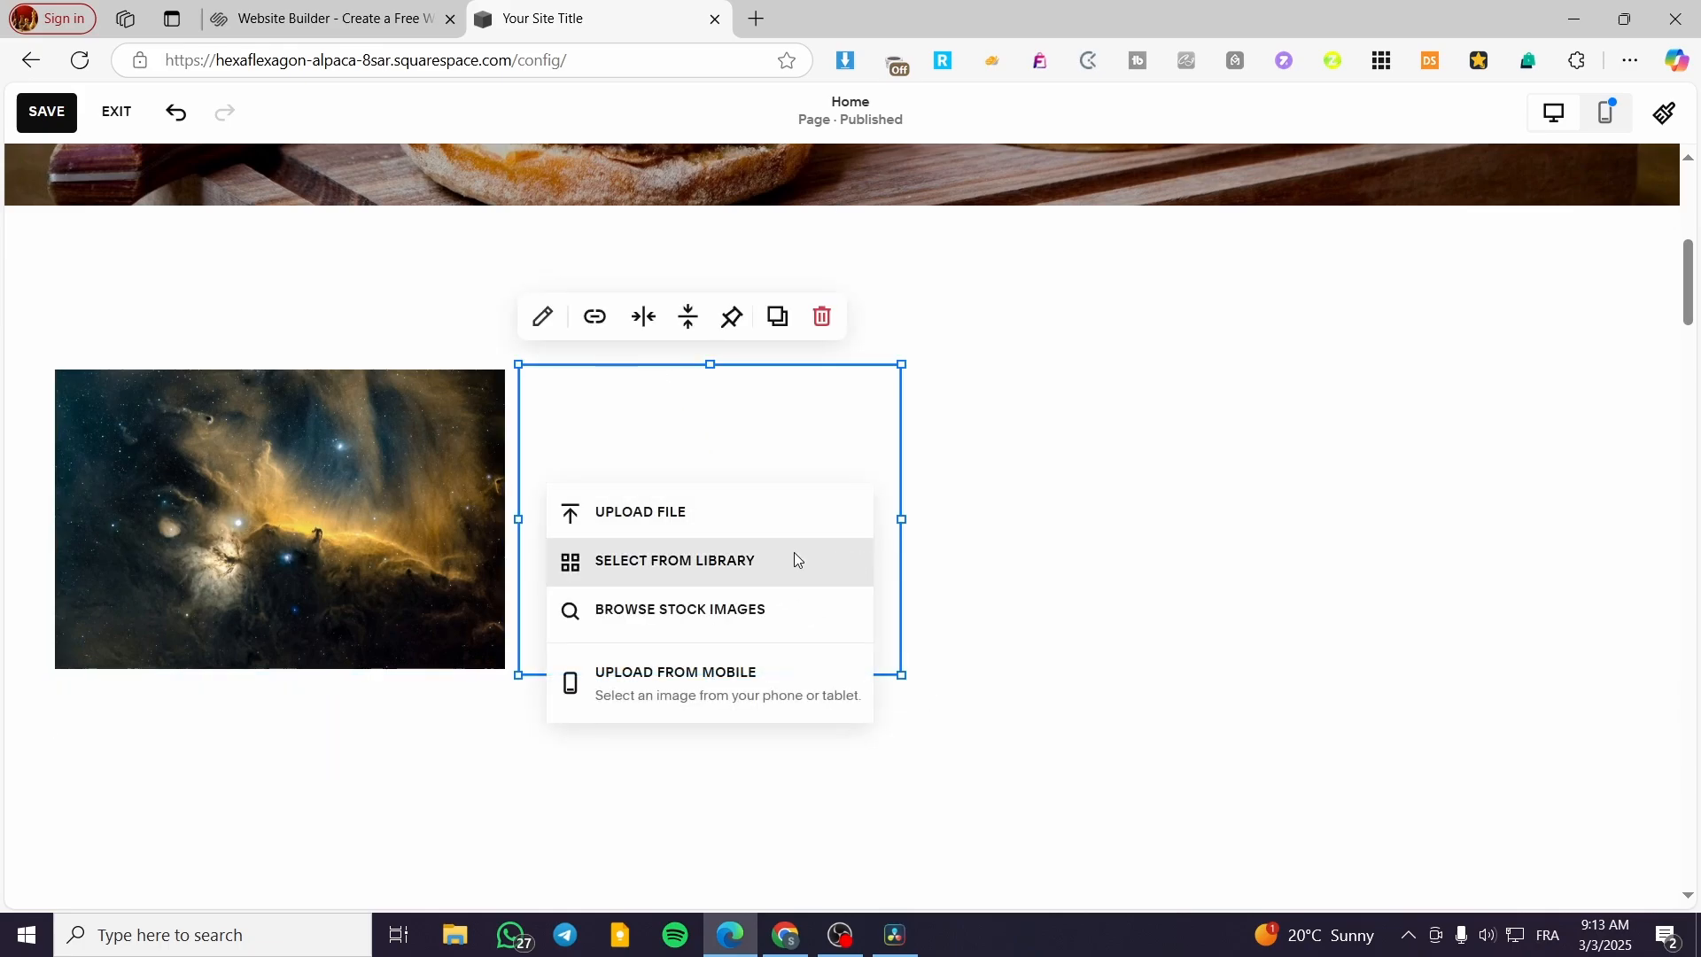
click(715, 562)
click(556, 207)
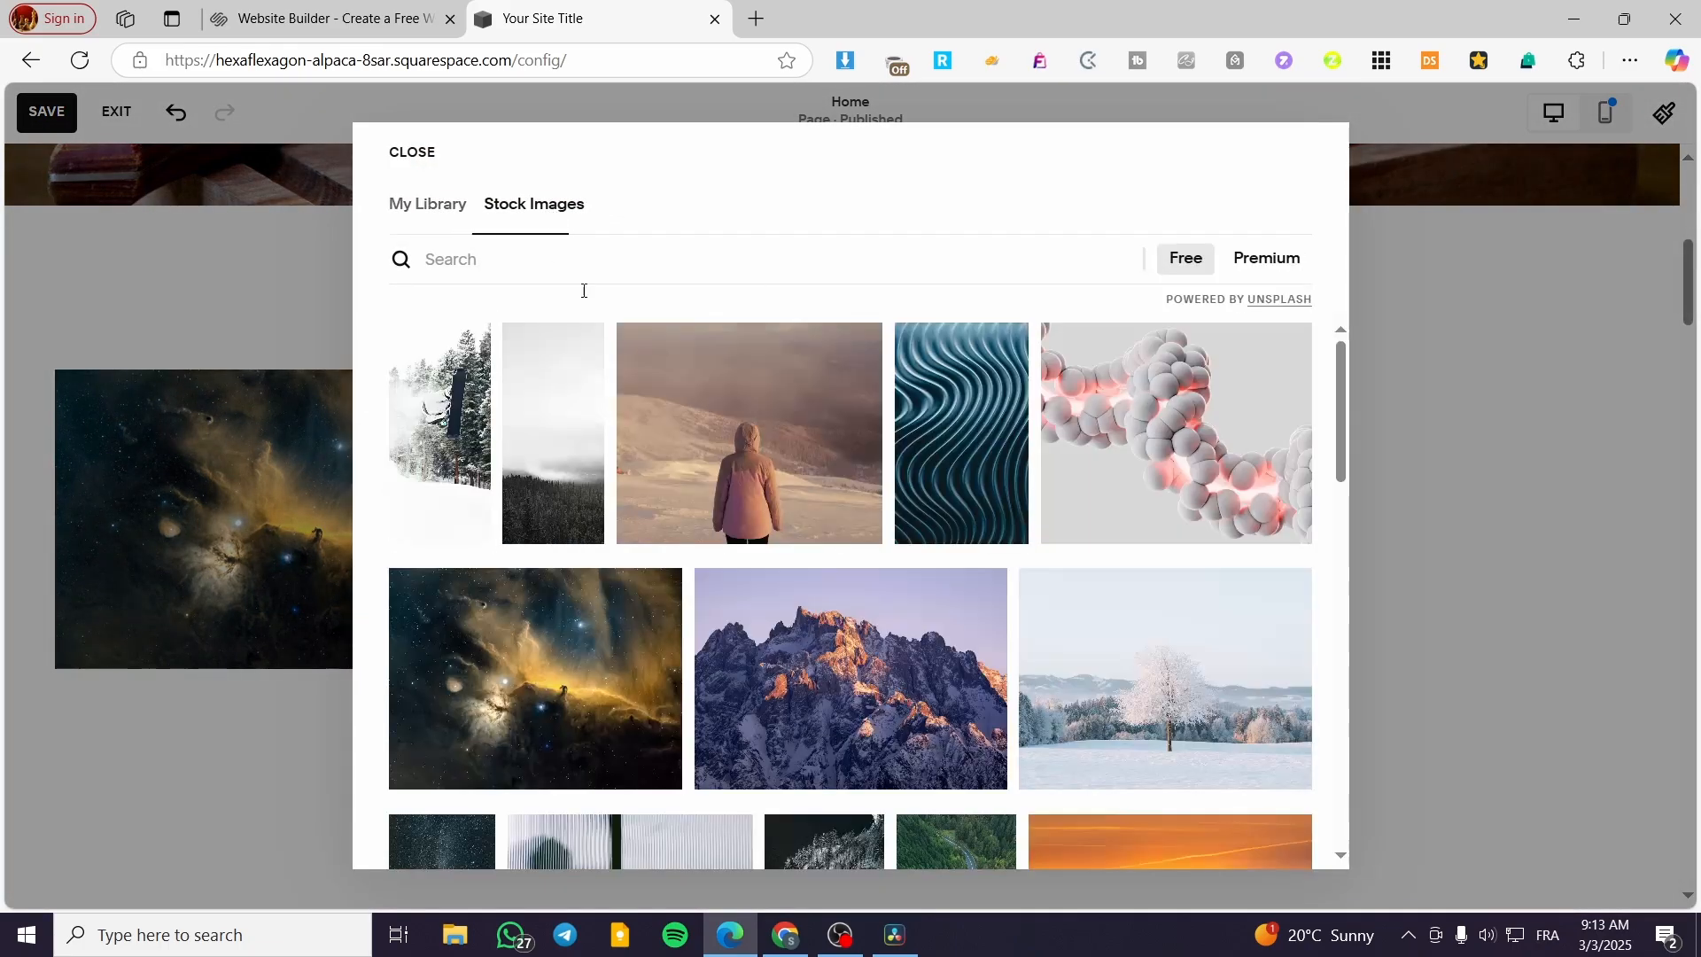
click(1161, 603)
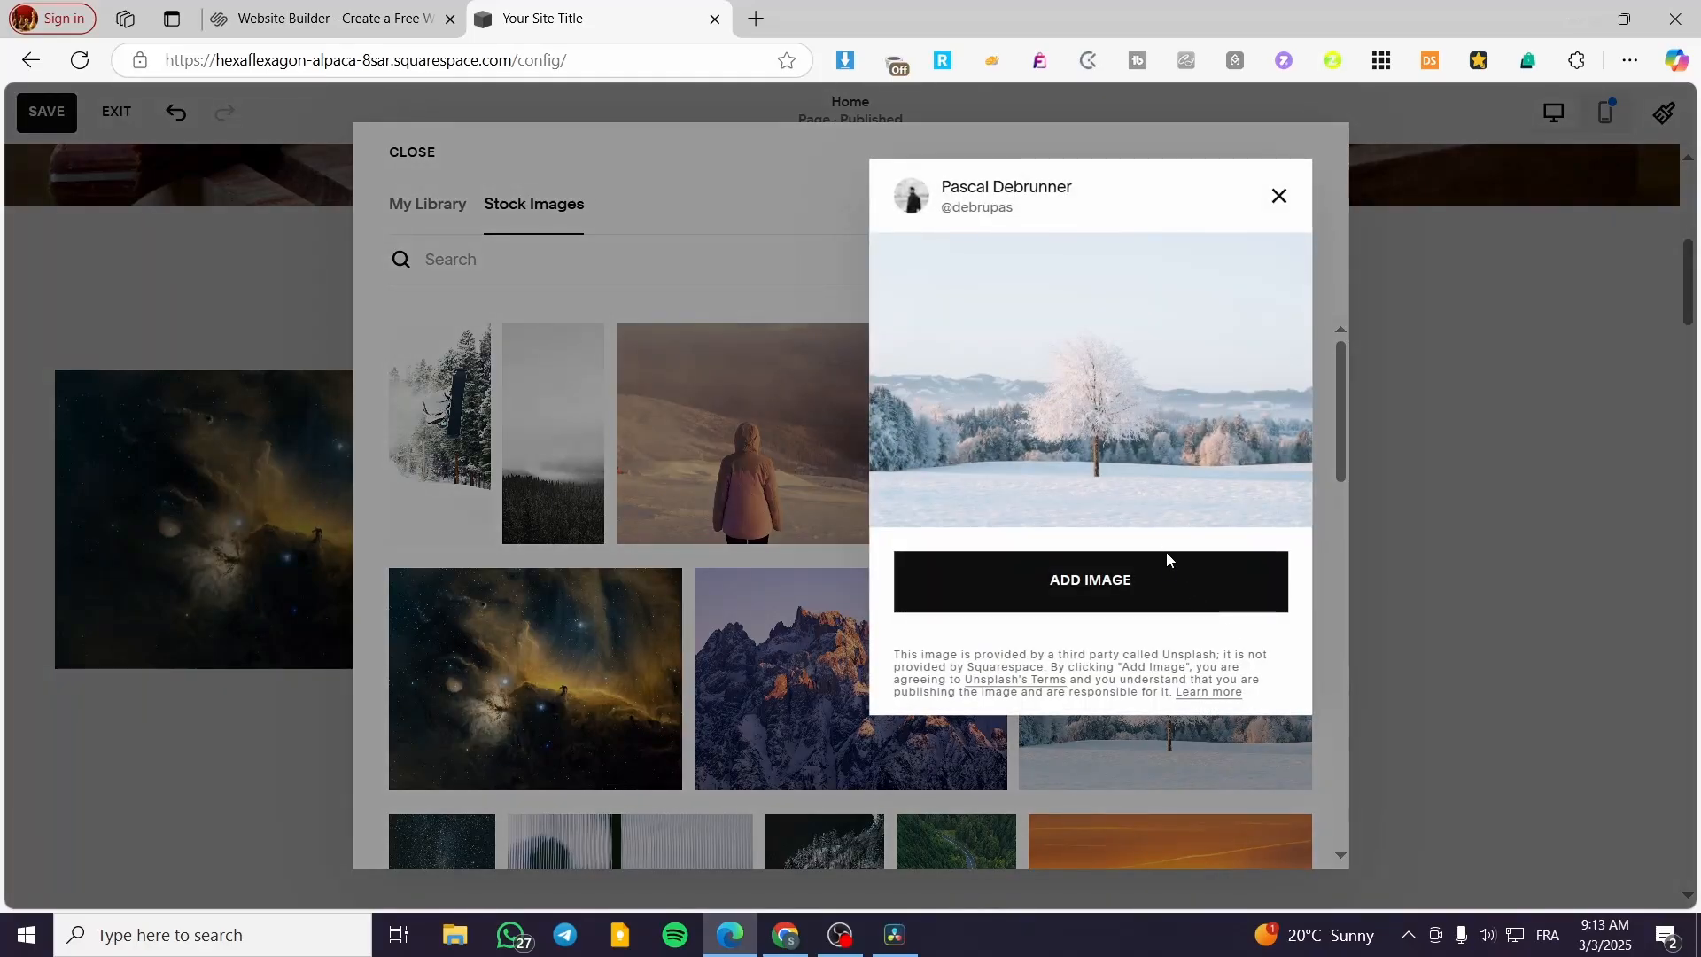
click(1364, 533)
click(1310, 181)
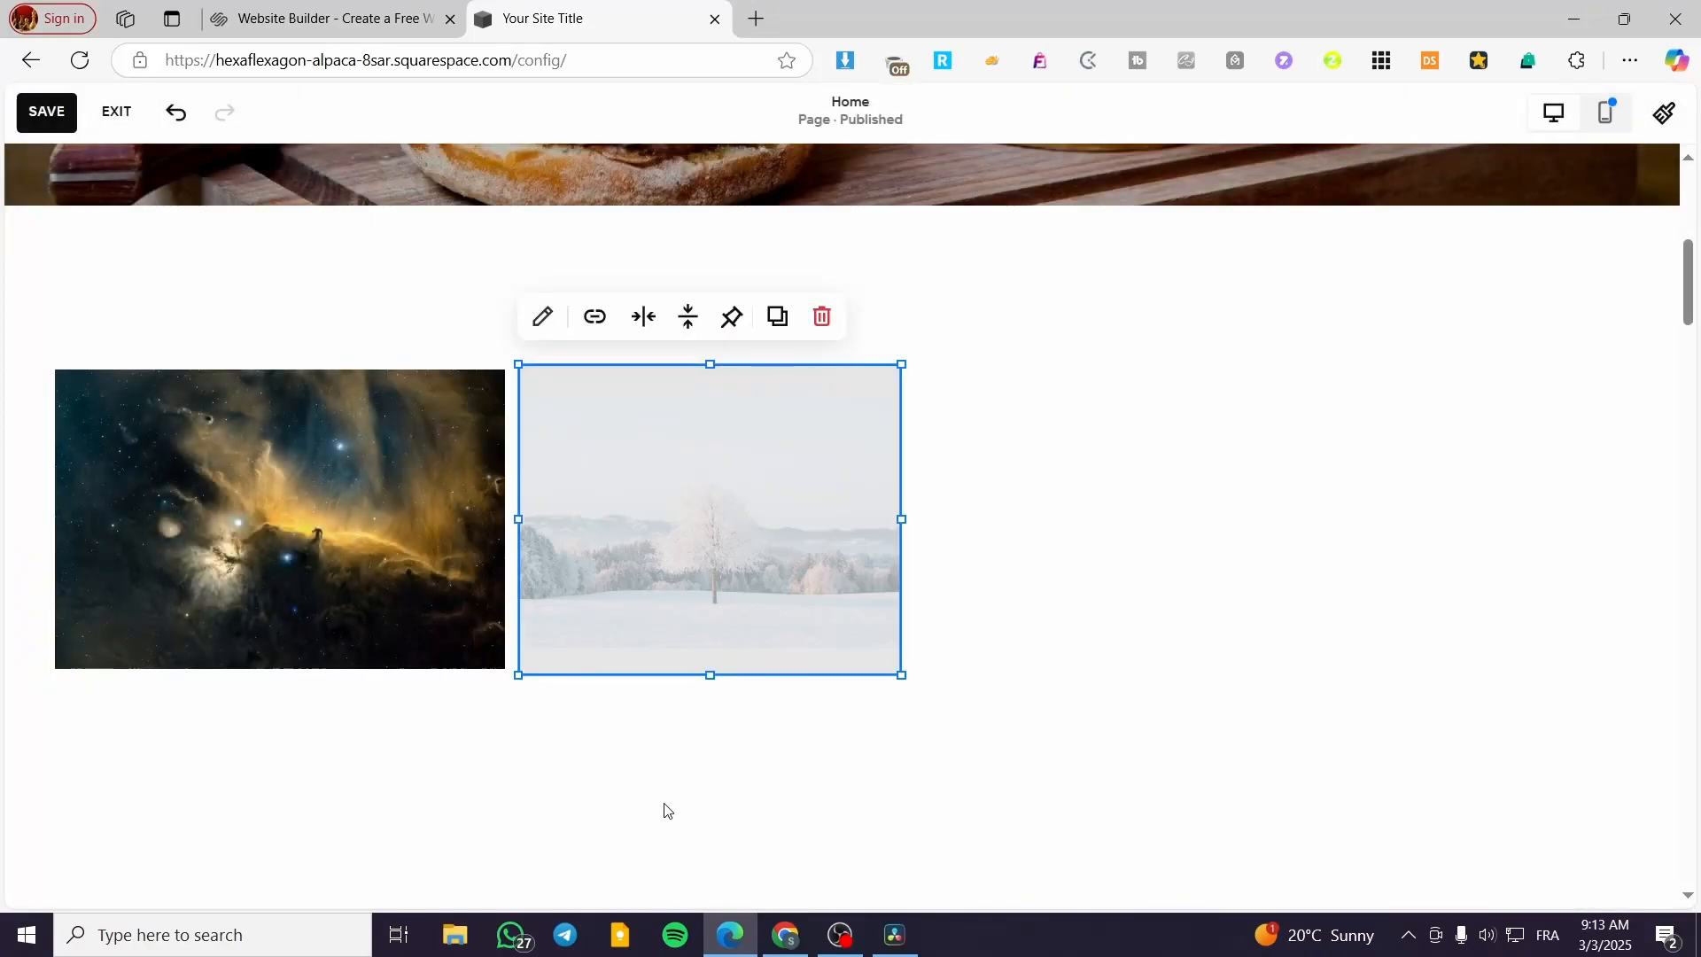
click(645, 747)
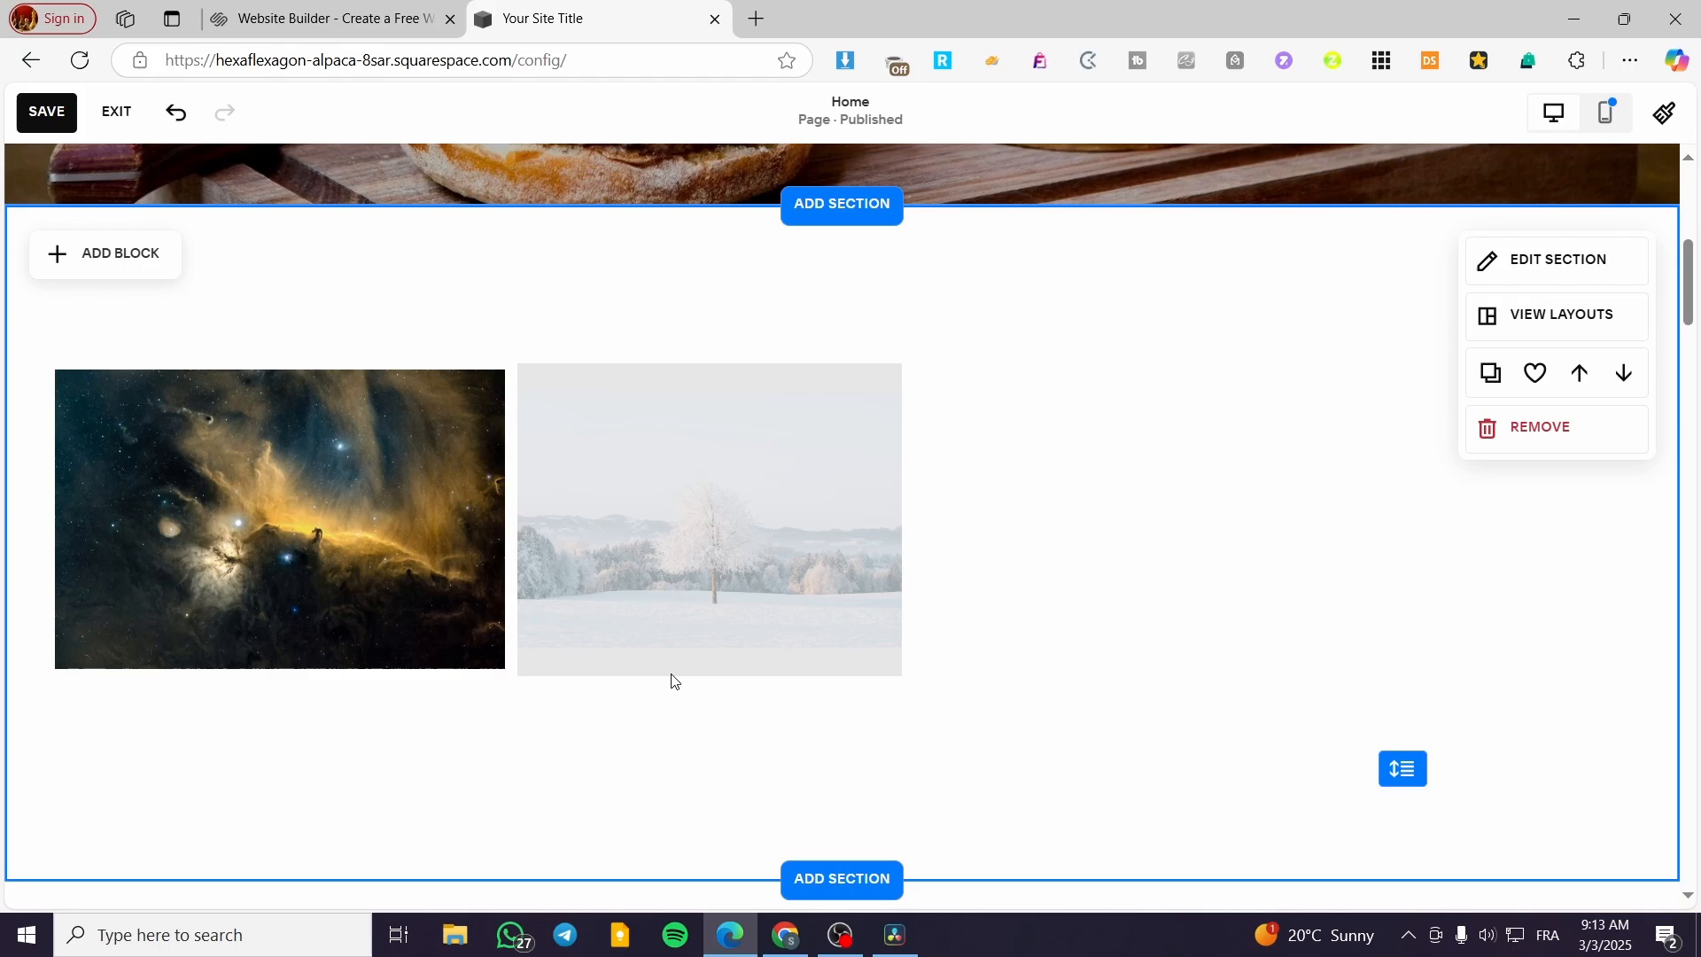
click(715, 588)
click(991, 771)
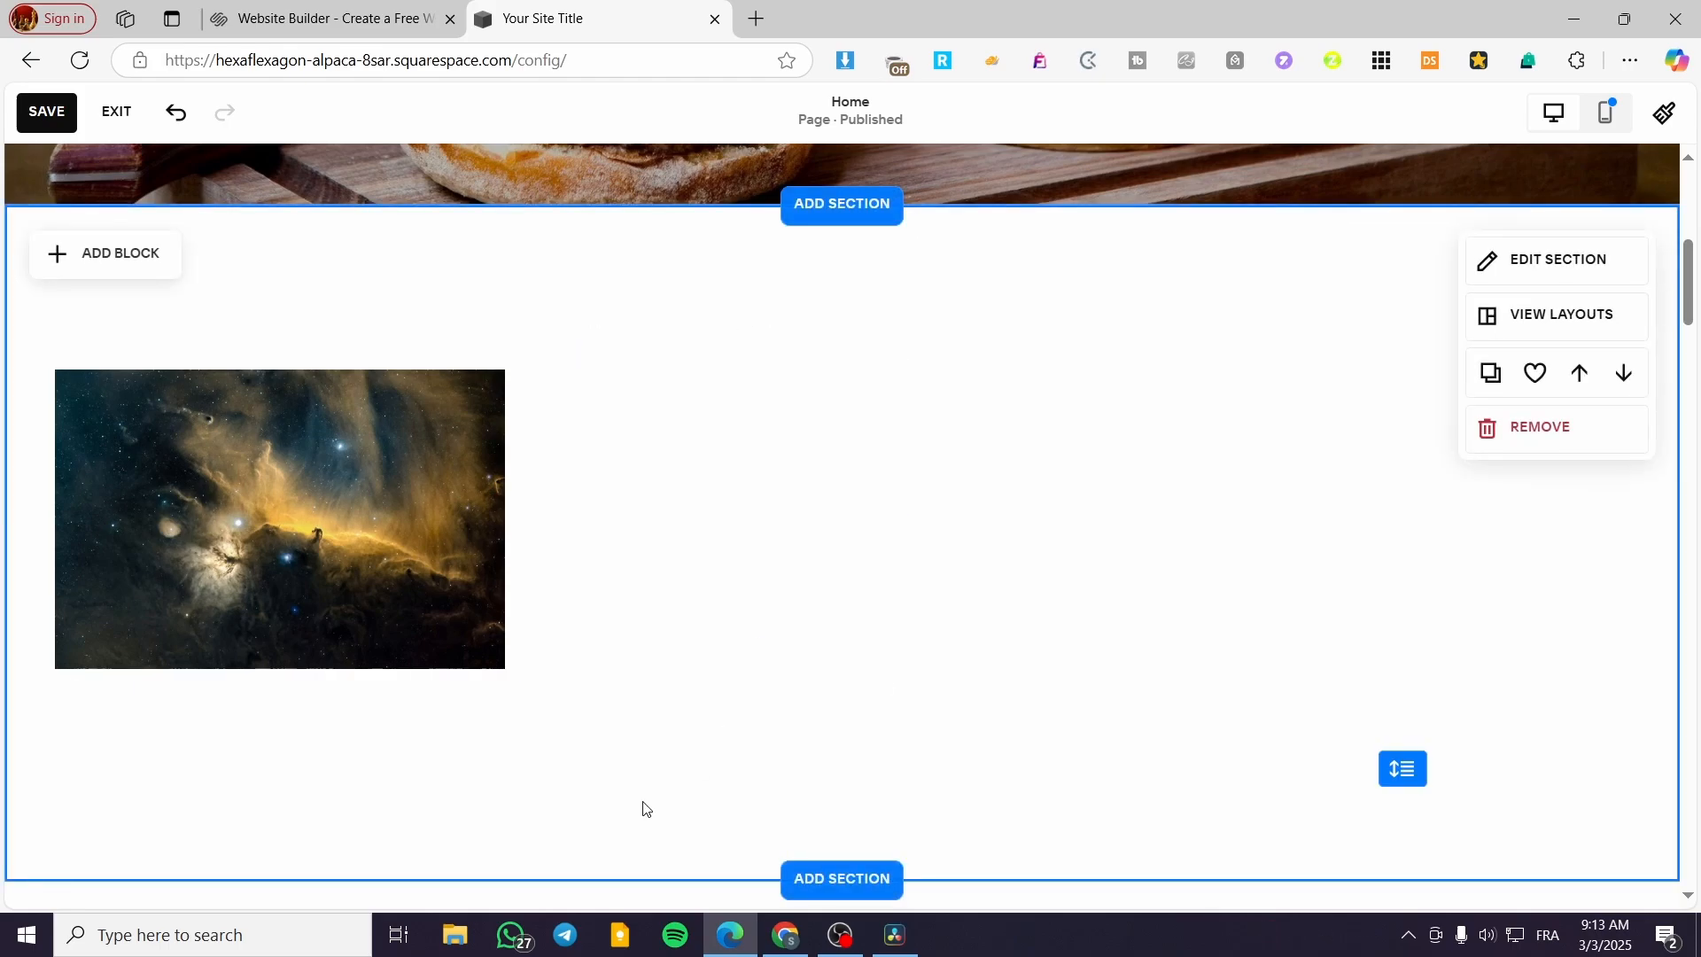
Step: Try shortening the frosted tree block to fit its photo and moving it up, and restore the height matching the nebula block
drag(706, 625, 702, 592)
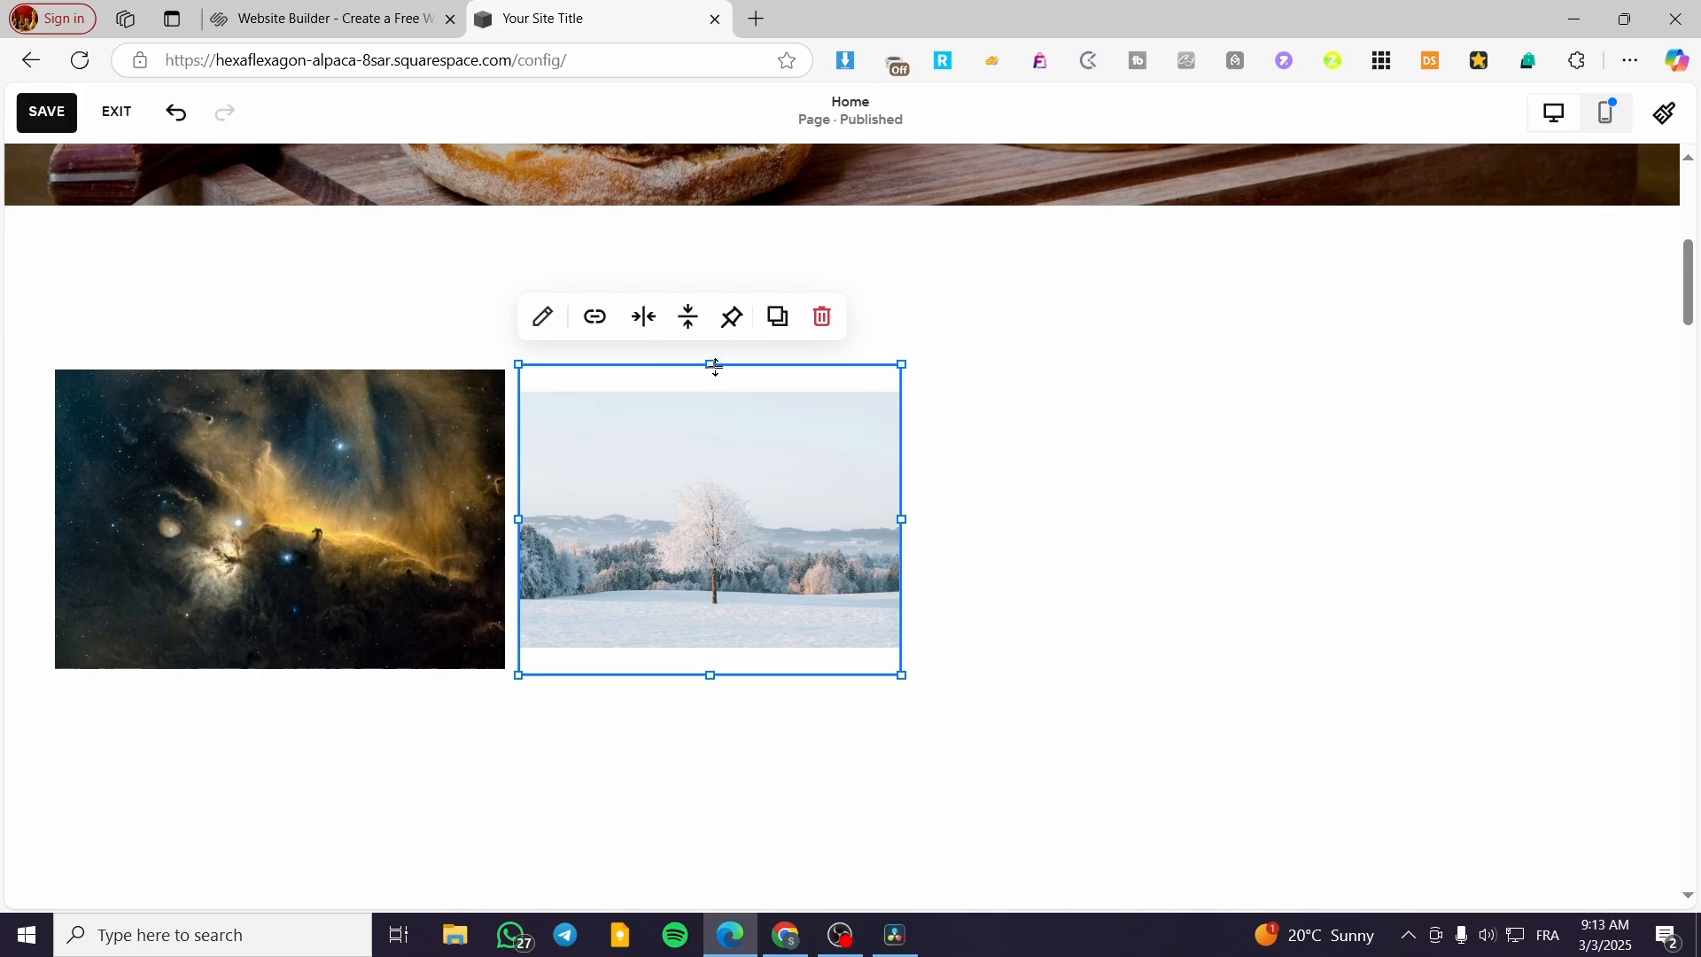
drag(716, 366, 718, 413)
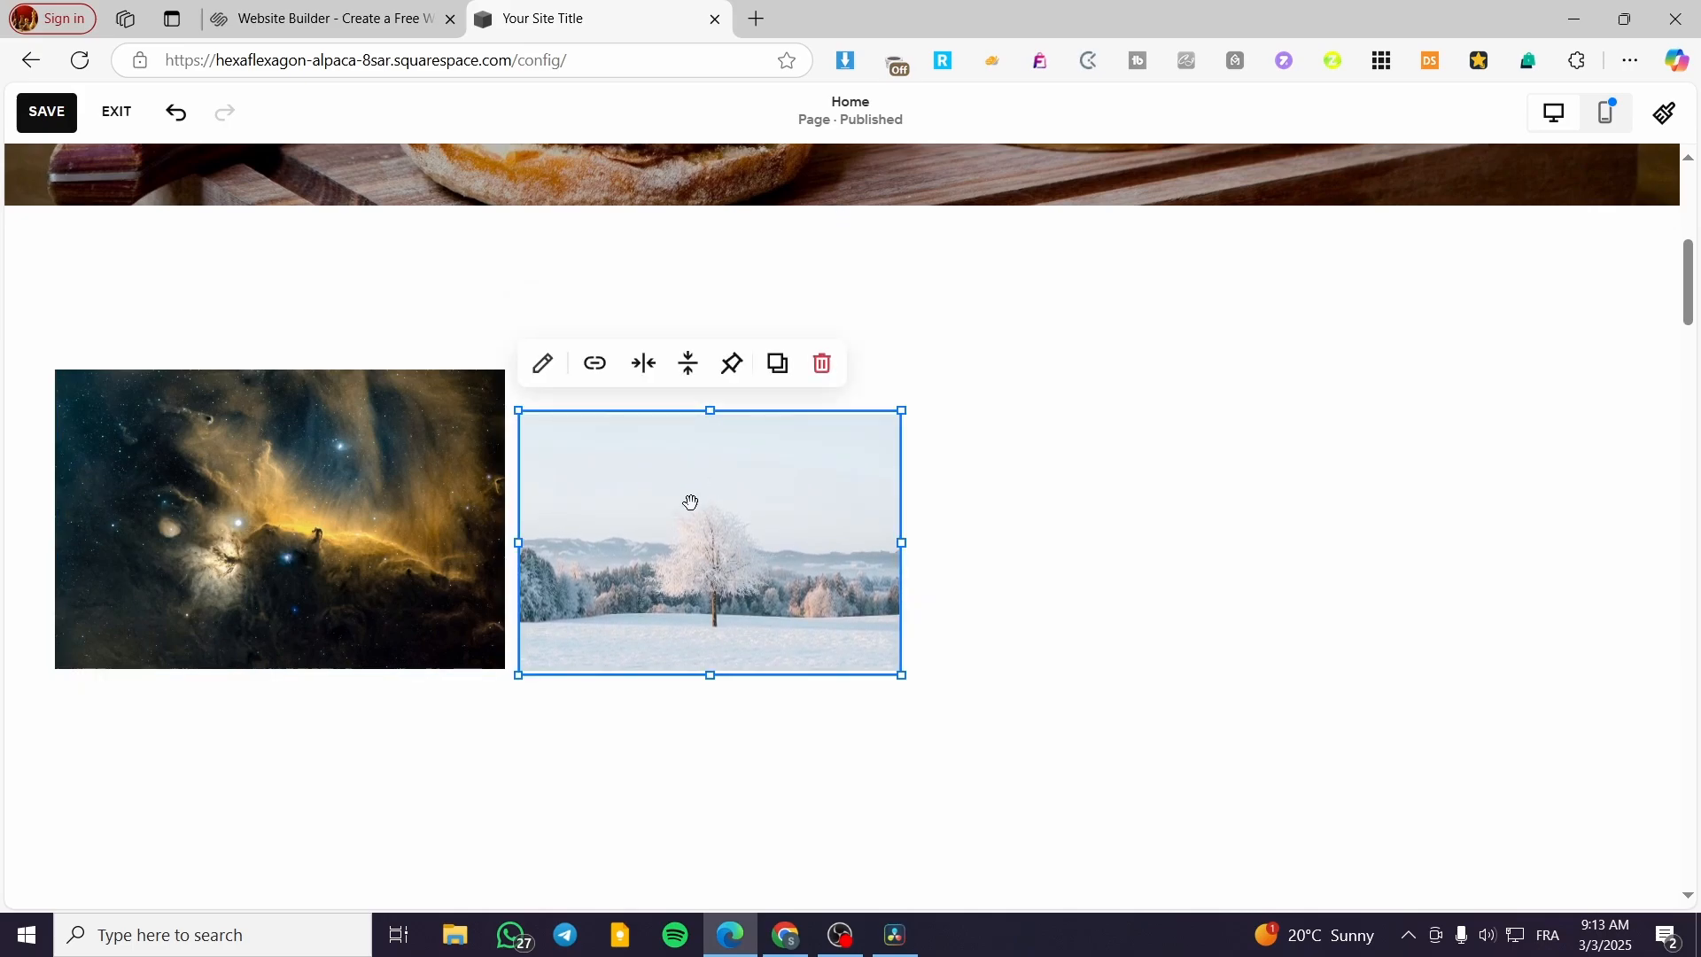
drag(691, 502, 692, 458)
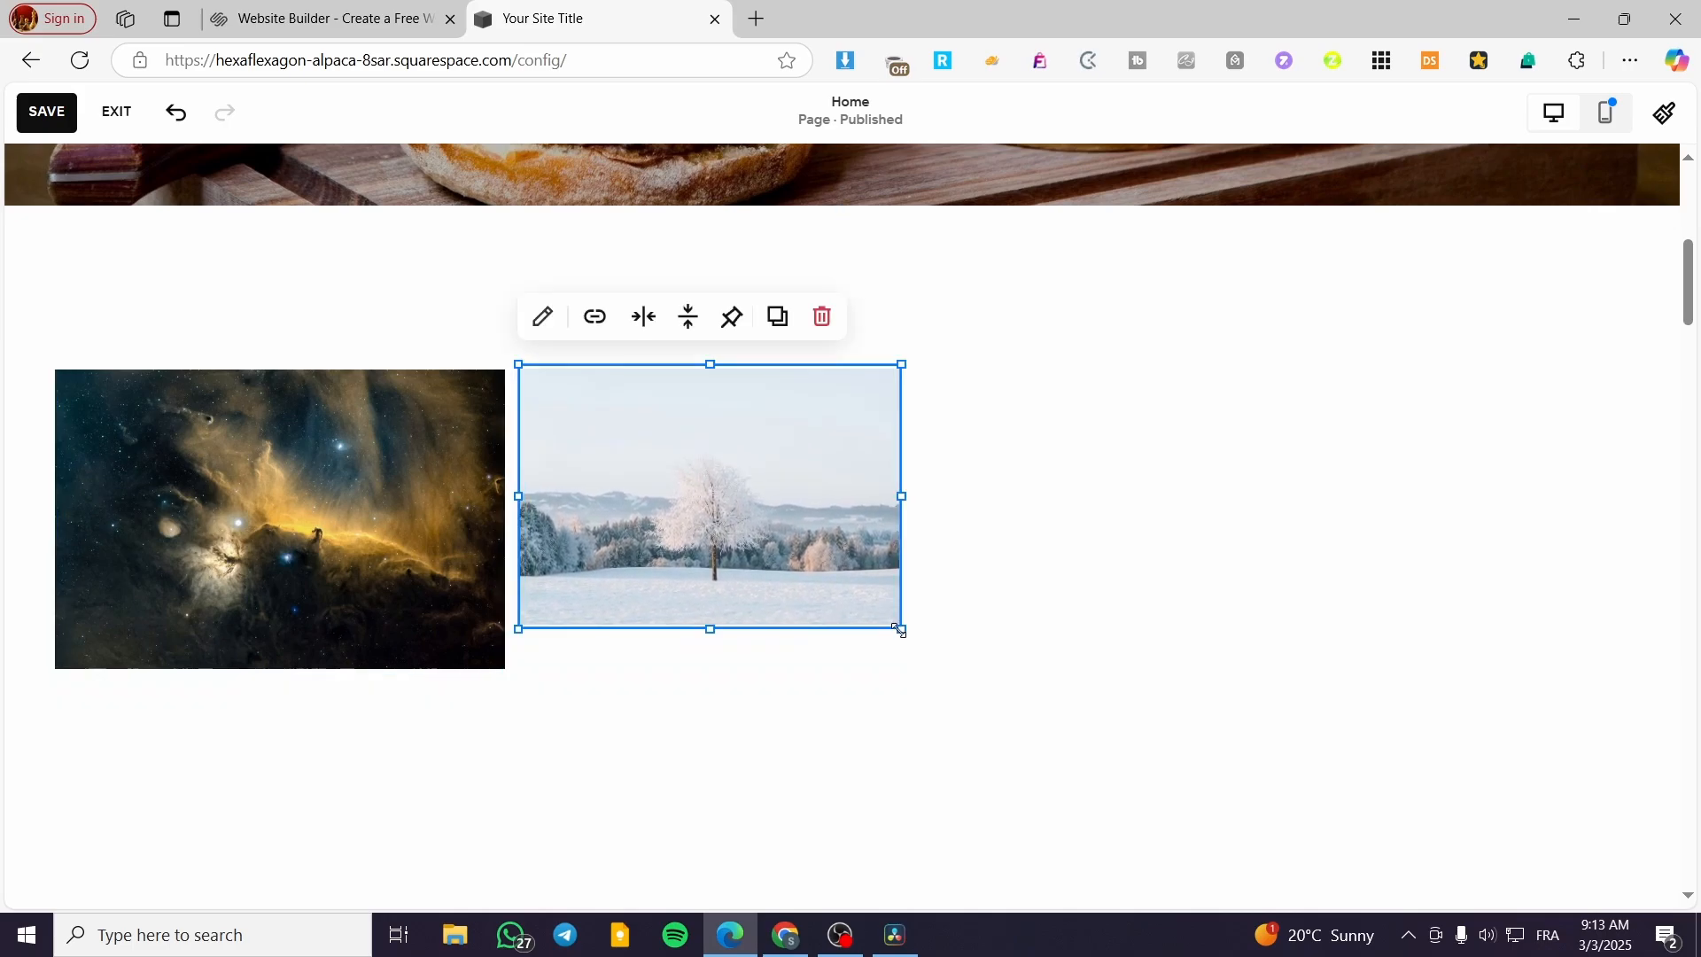
drag(901, 630, 903, 689)
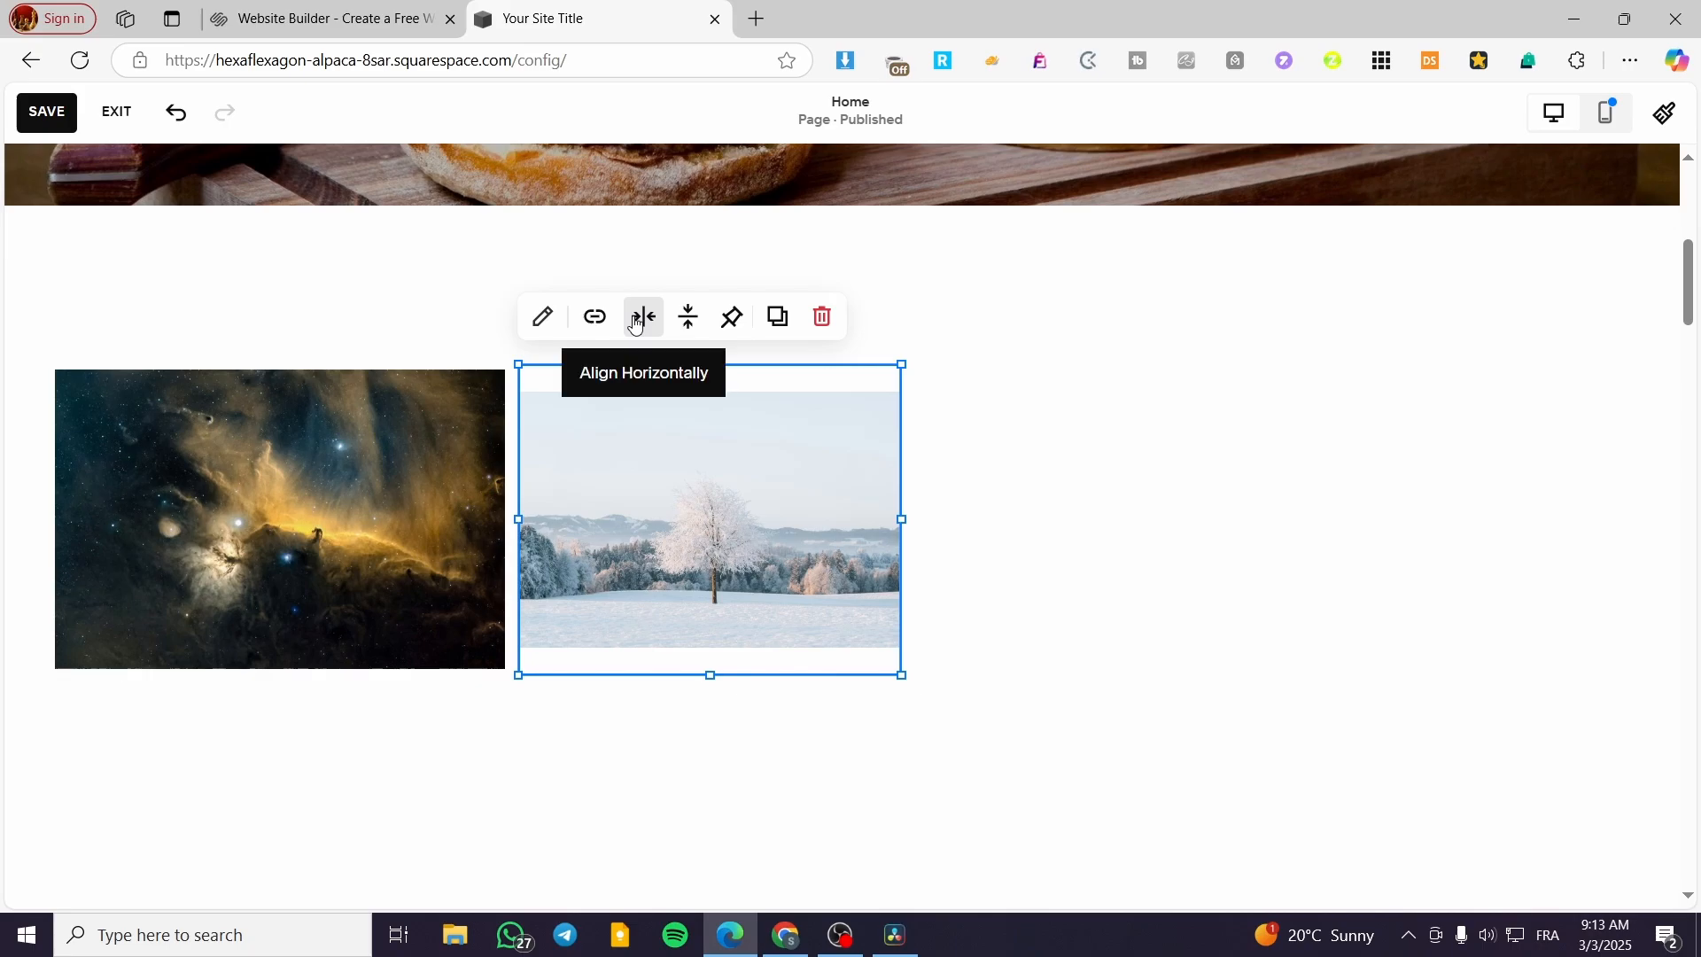
Step: Open the frosted tree photo for image editing, review the adjustment settings, and bring up the crop options
click(539, 319)
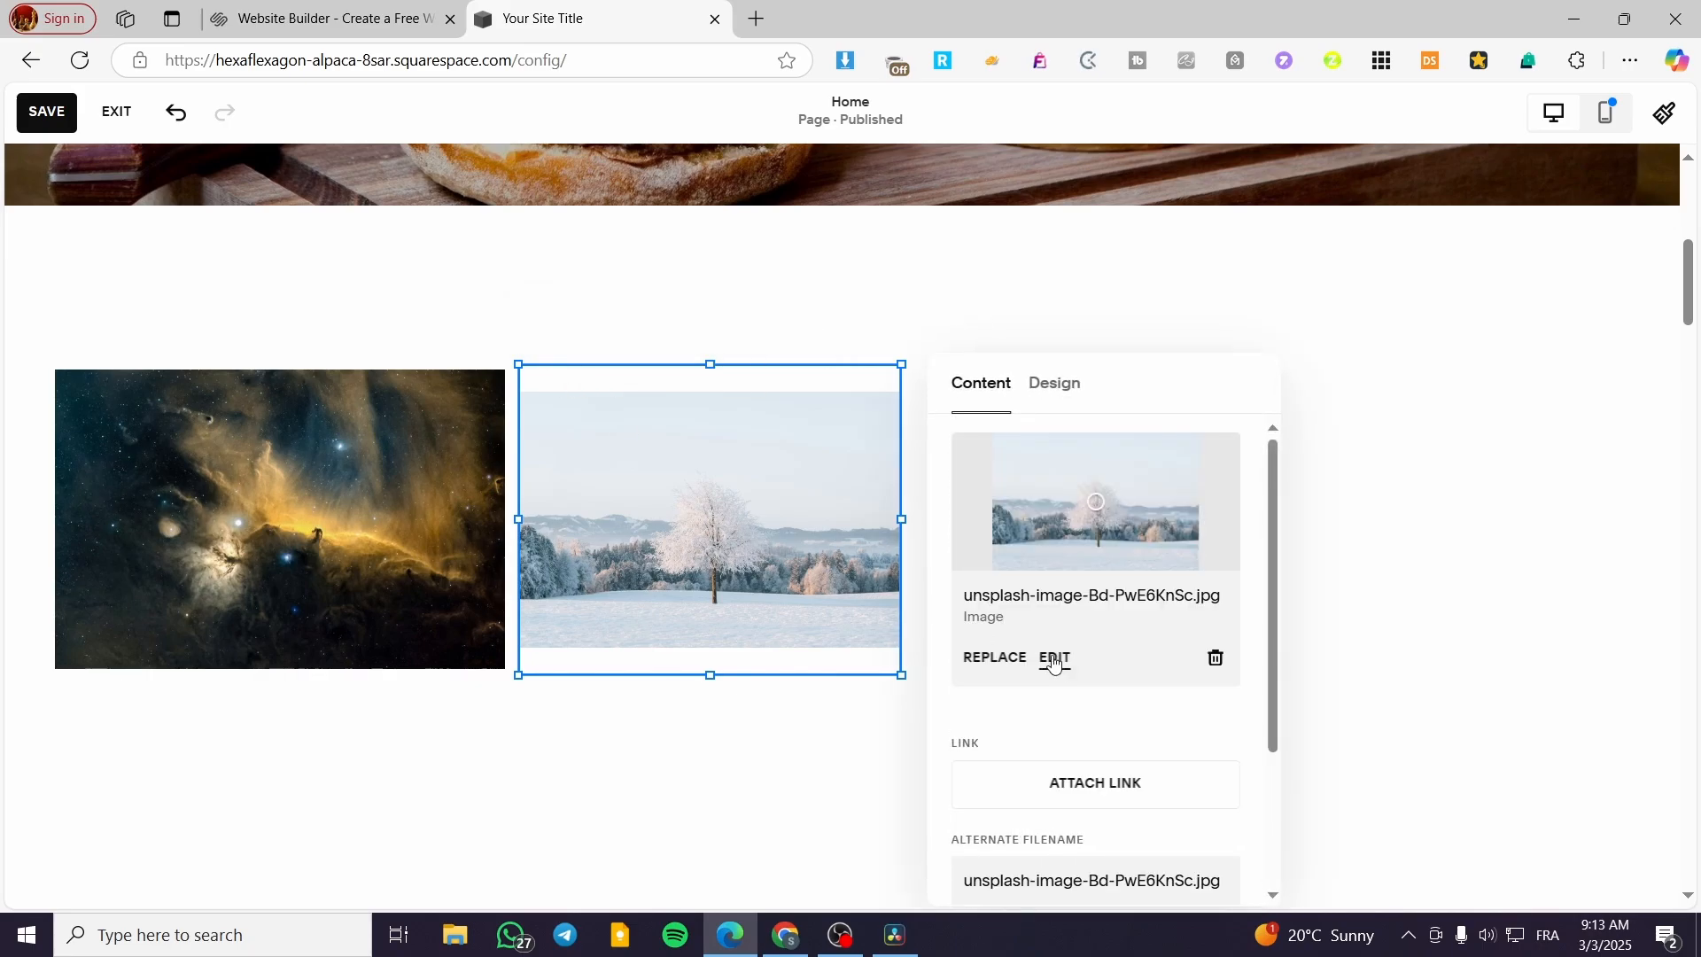
click(1053, 658)
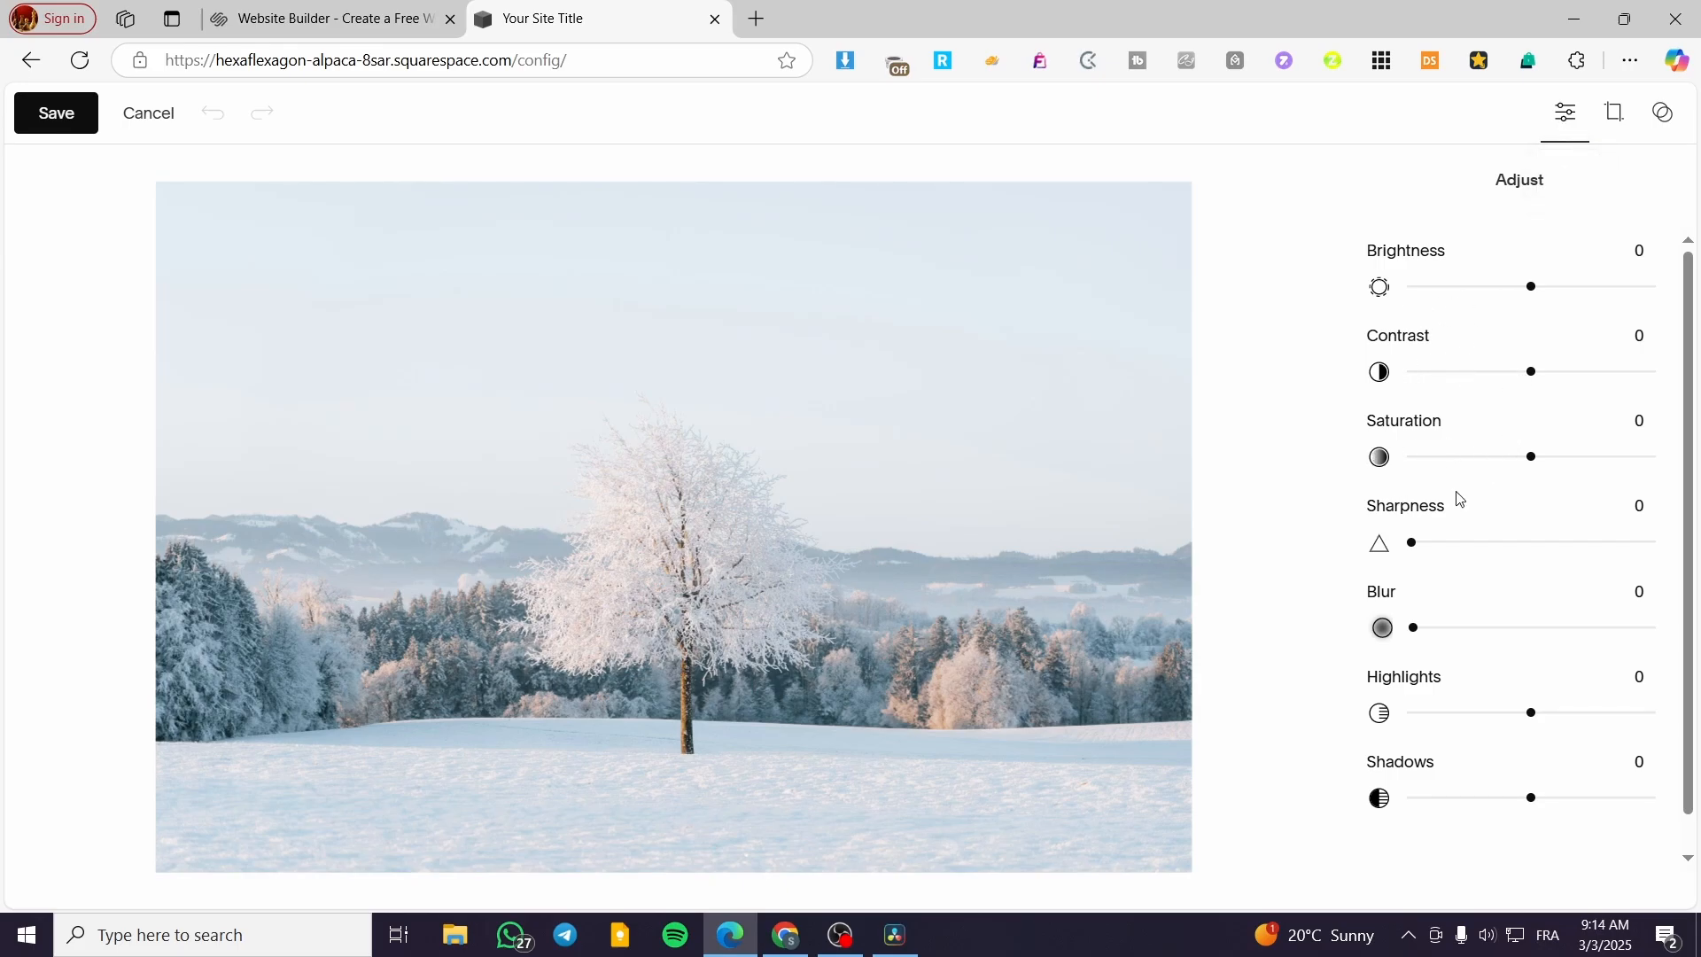
scroll(1466, 788, down, 1)
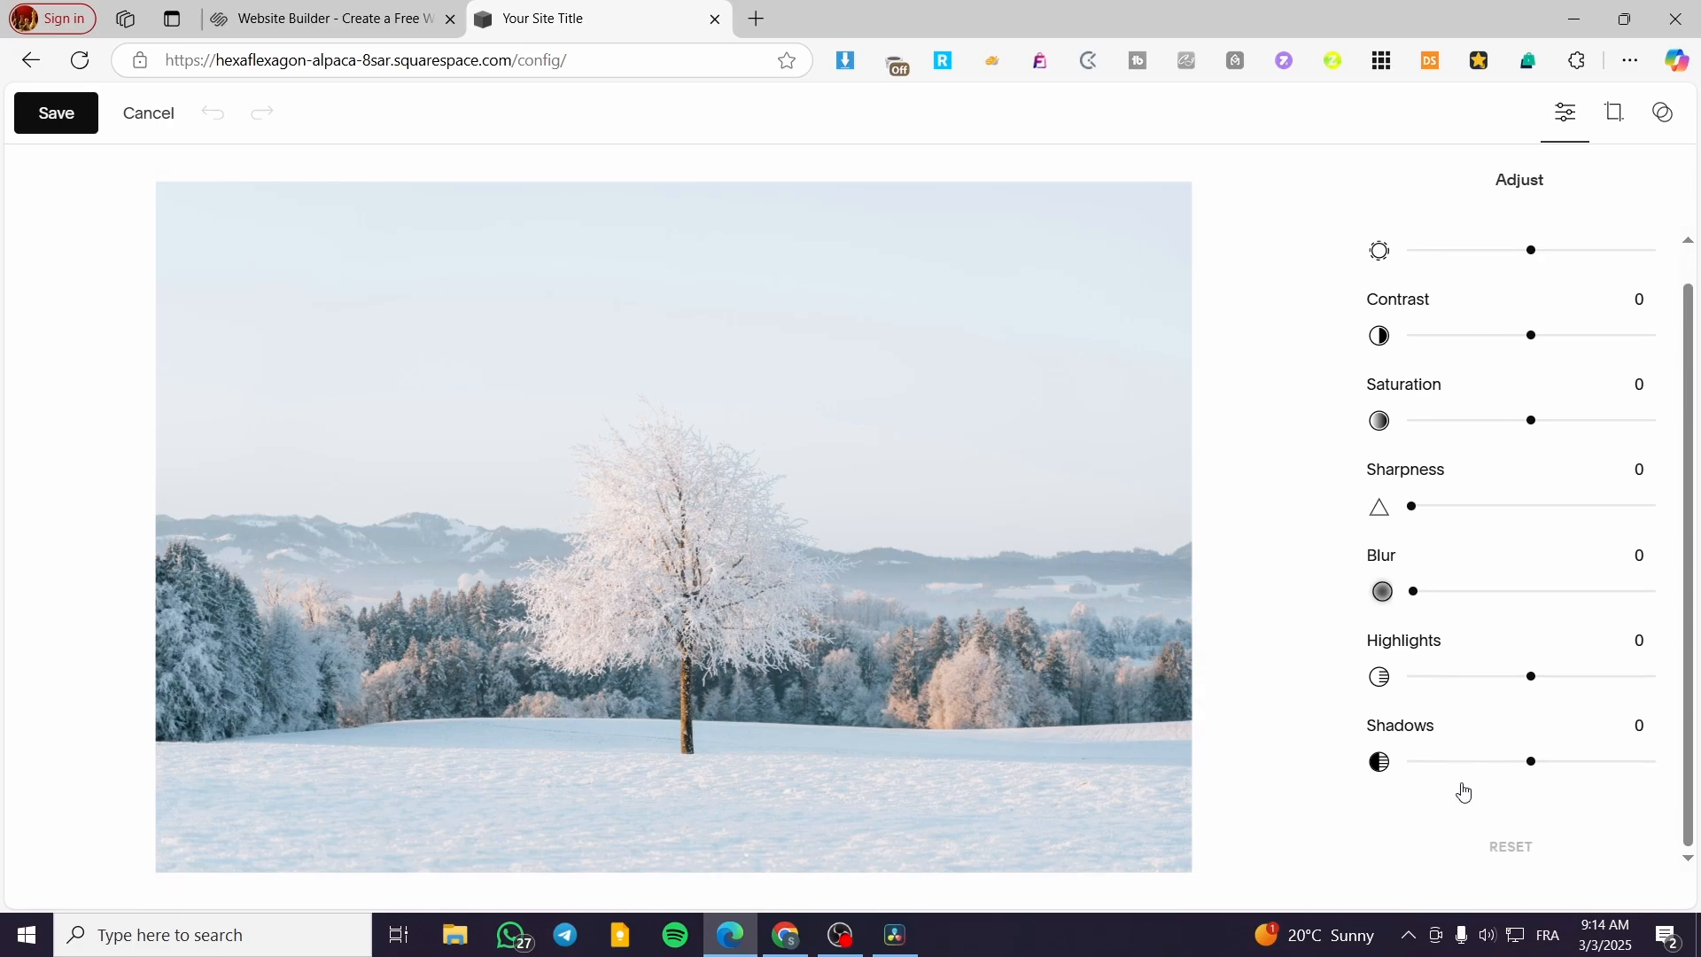
scroll(1464, 785, up, 1)
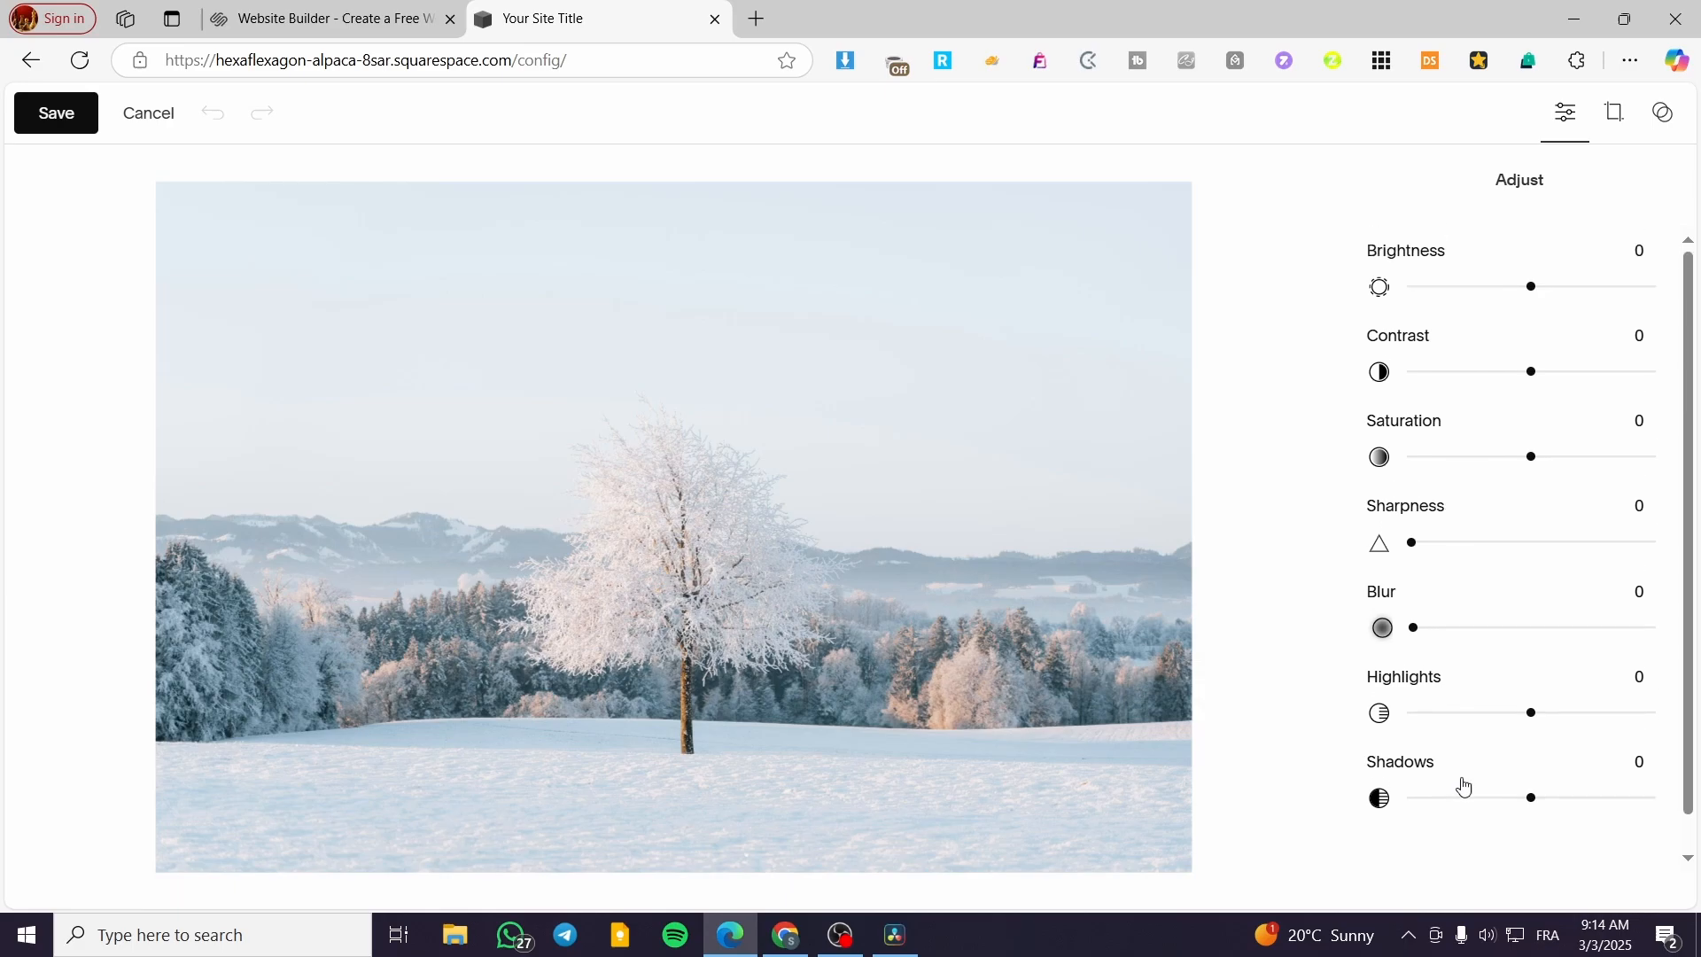
click(1611, 119)
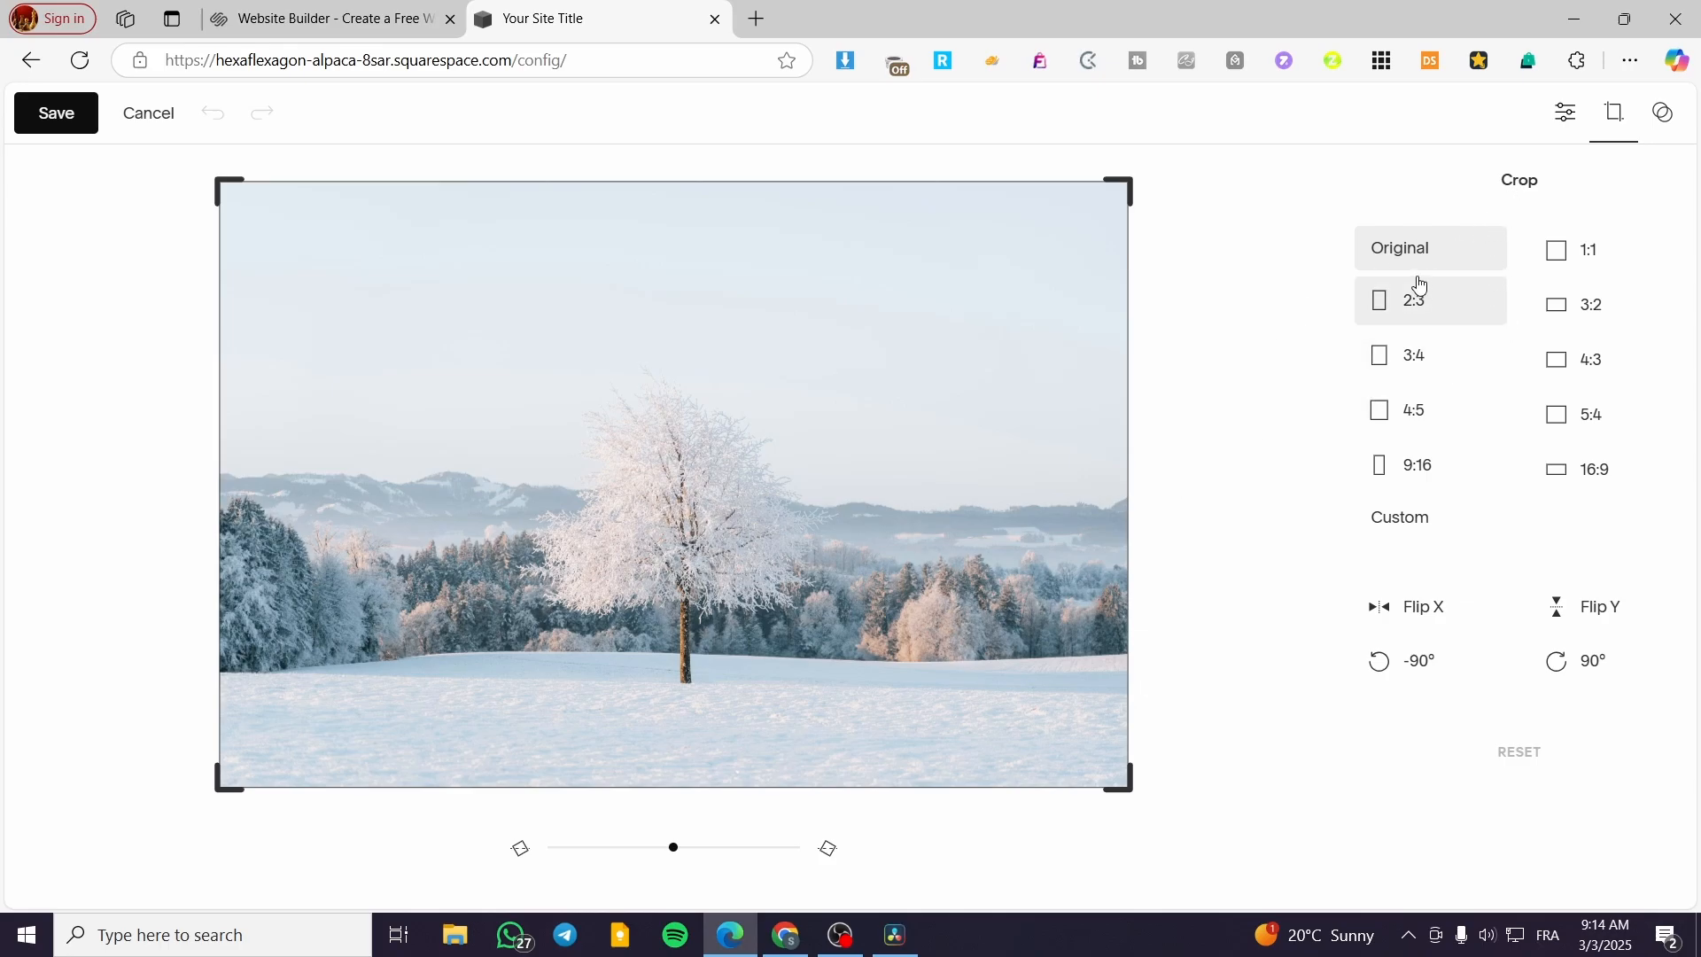
Step: Try resizing the crop frame from its upper corner and straightening the frosted tree photo
mouse_move(1129, 183)
mouse_down()
mouse_move(1086, 198)
mouse_move(927, 349)
mouse_move(1134, 206)
mouse_up()
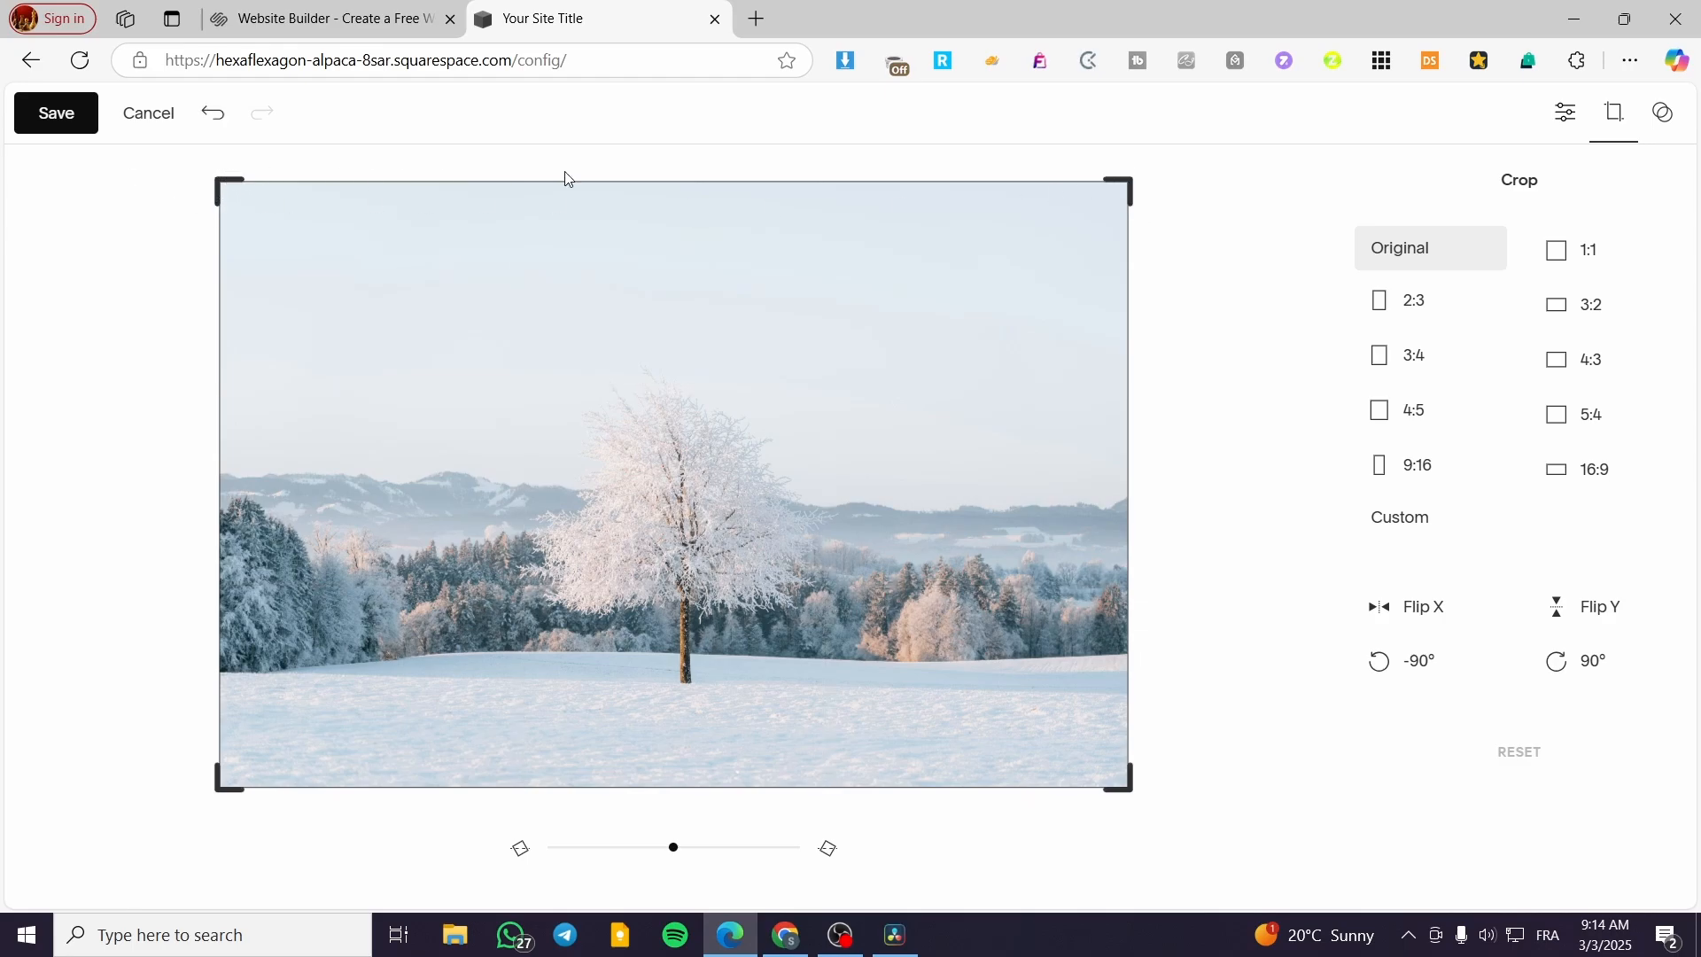
drag(1130, 184, 1140, 315)
mouse_move(673, 847)
mouse_down()
mouse_move(522, 855)
mouse_move(833, 864)
mouse_move(528, 866)
mouse_move(699, 869)
mouse_move(673, 870)
mouse_up()
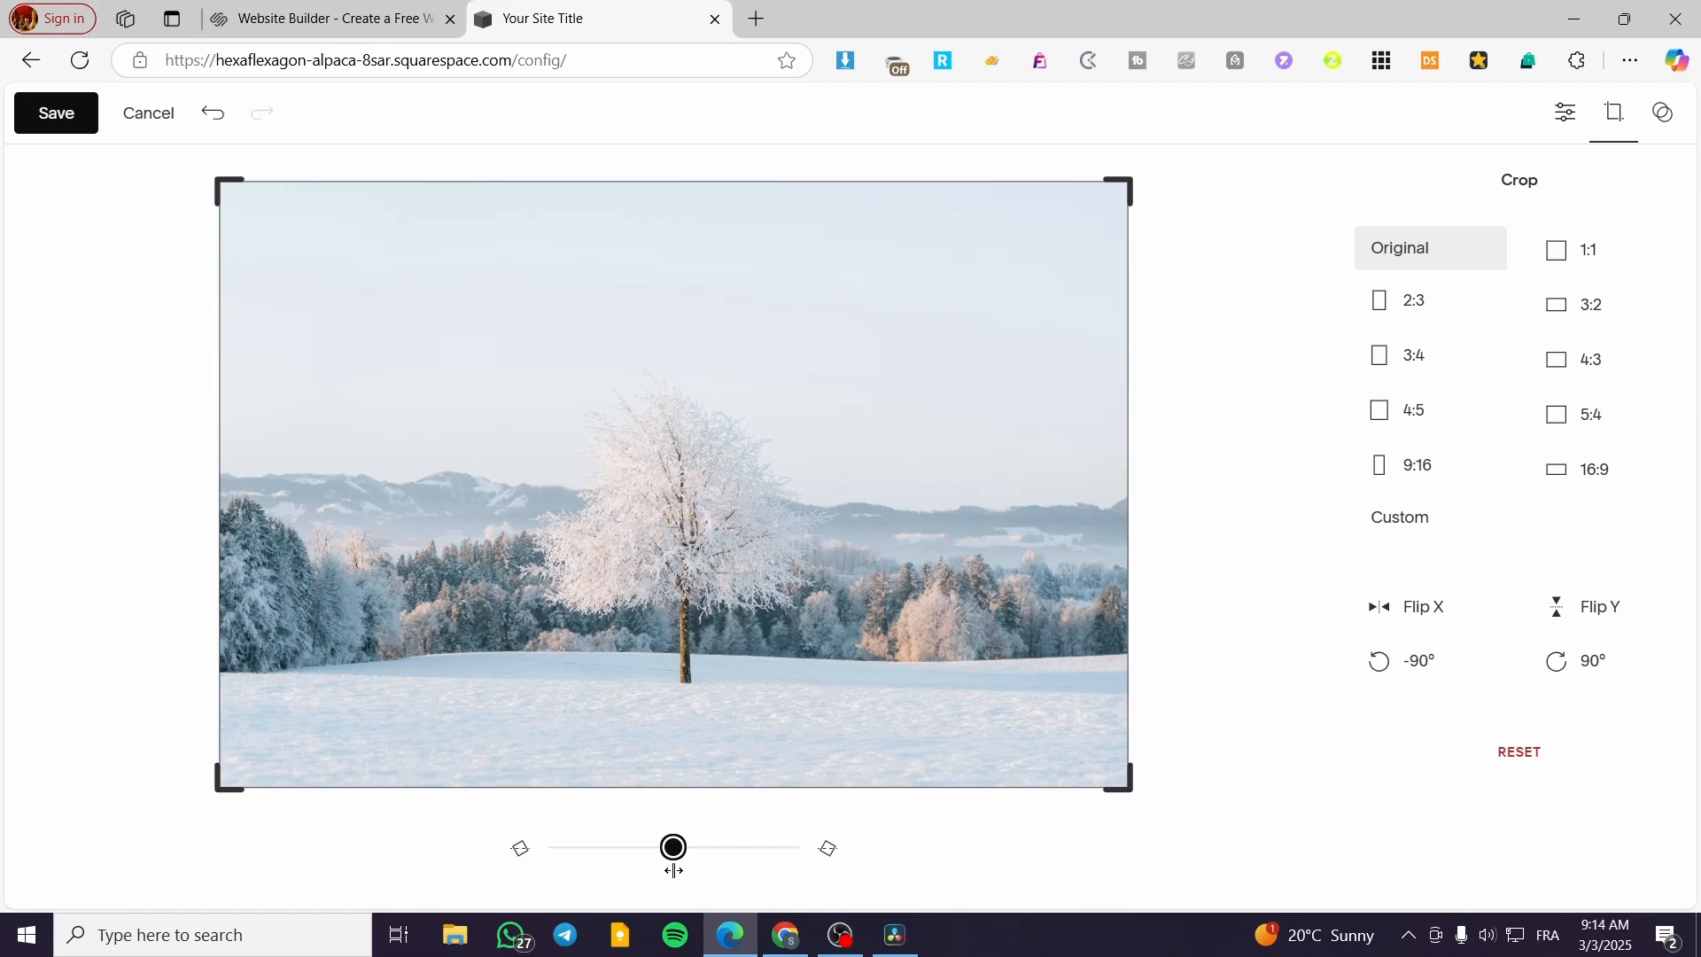
Step: Try flipping the photo on the X and Y axes and rotating it by -90° until it returns to its original orientation
click(1445, 626)
click(1445, 626)
click(1602, 611)
click(1602, 616)
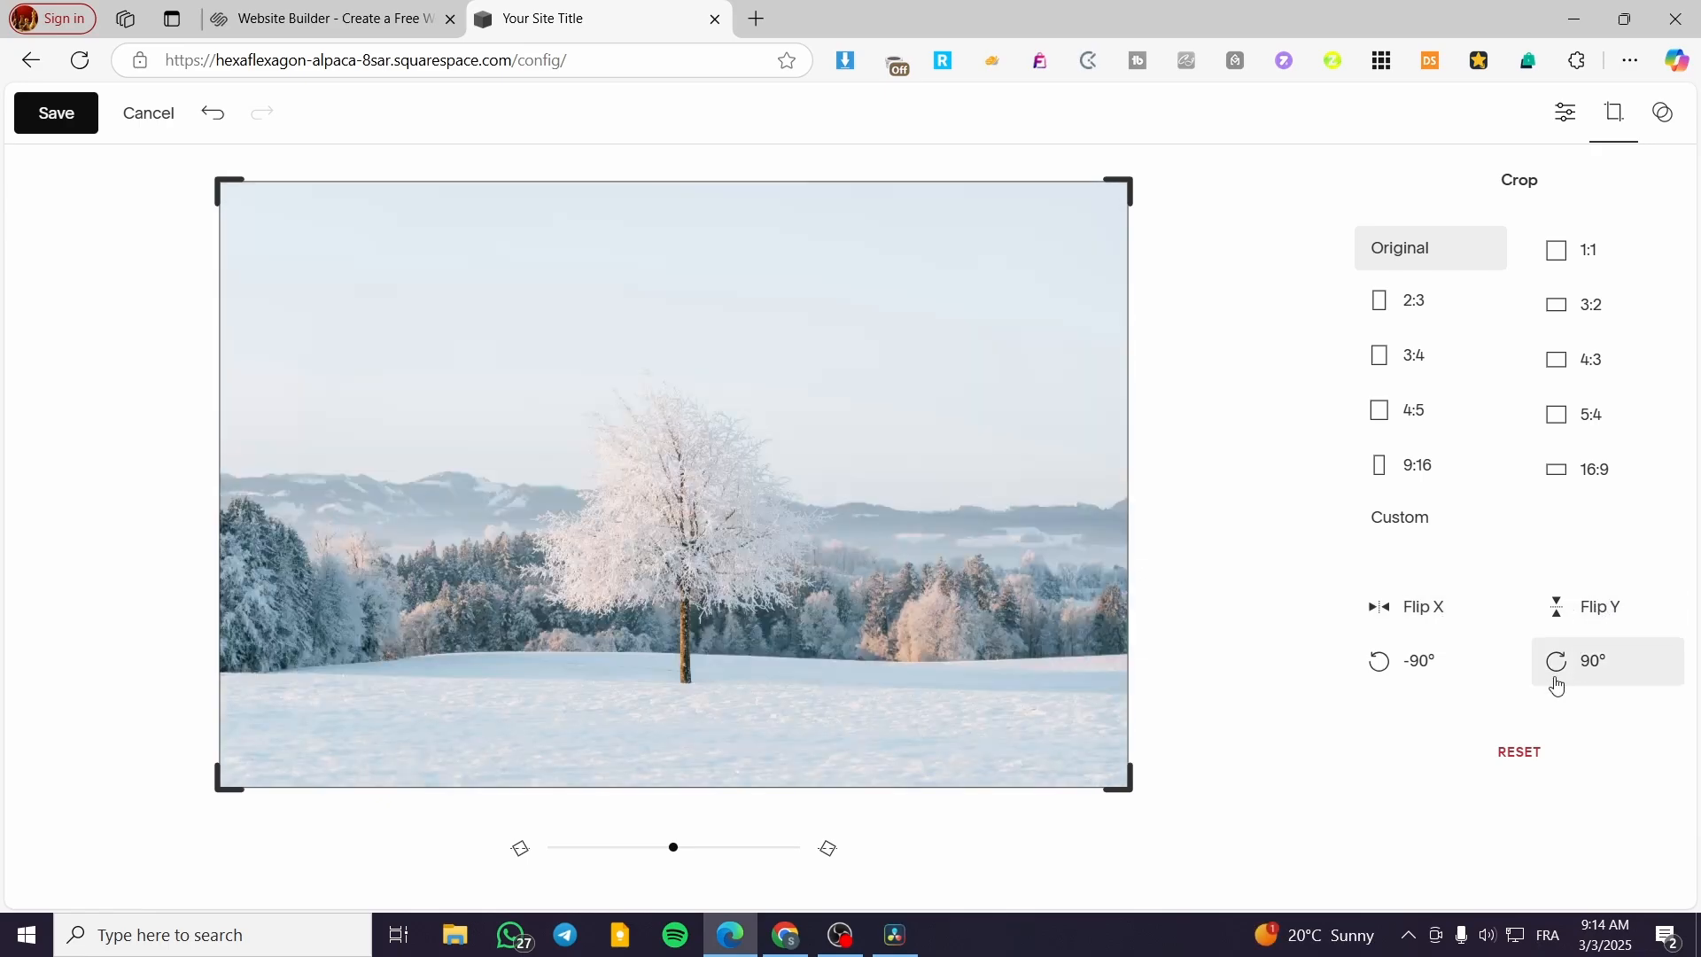
click(1429, 662)
click(1429, 664)
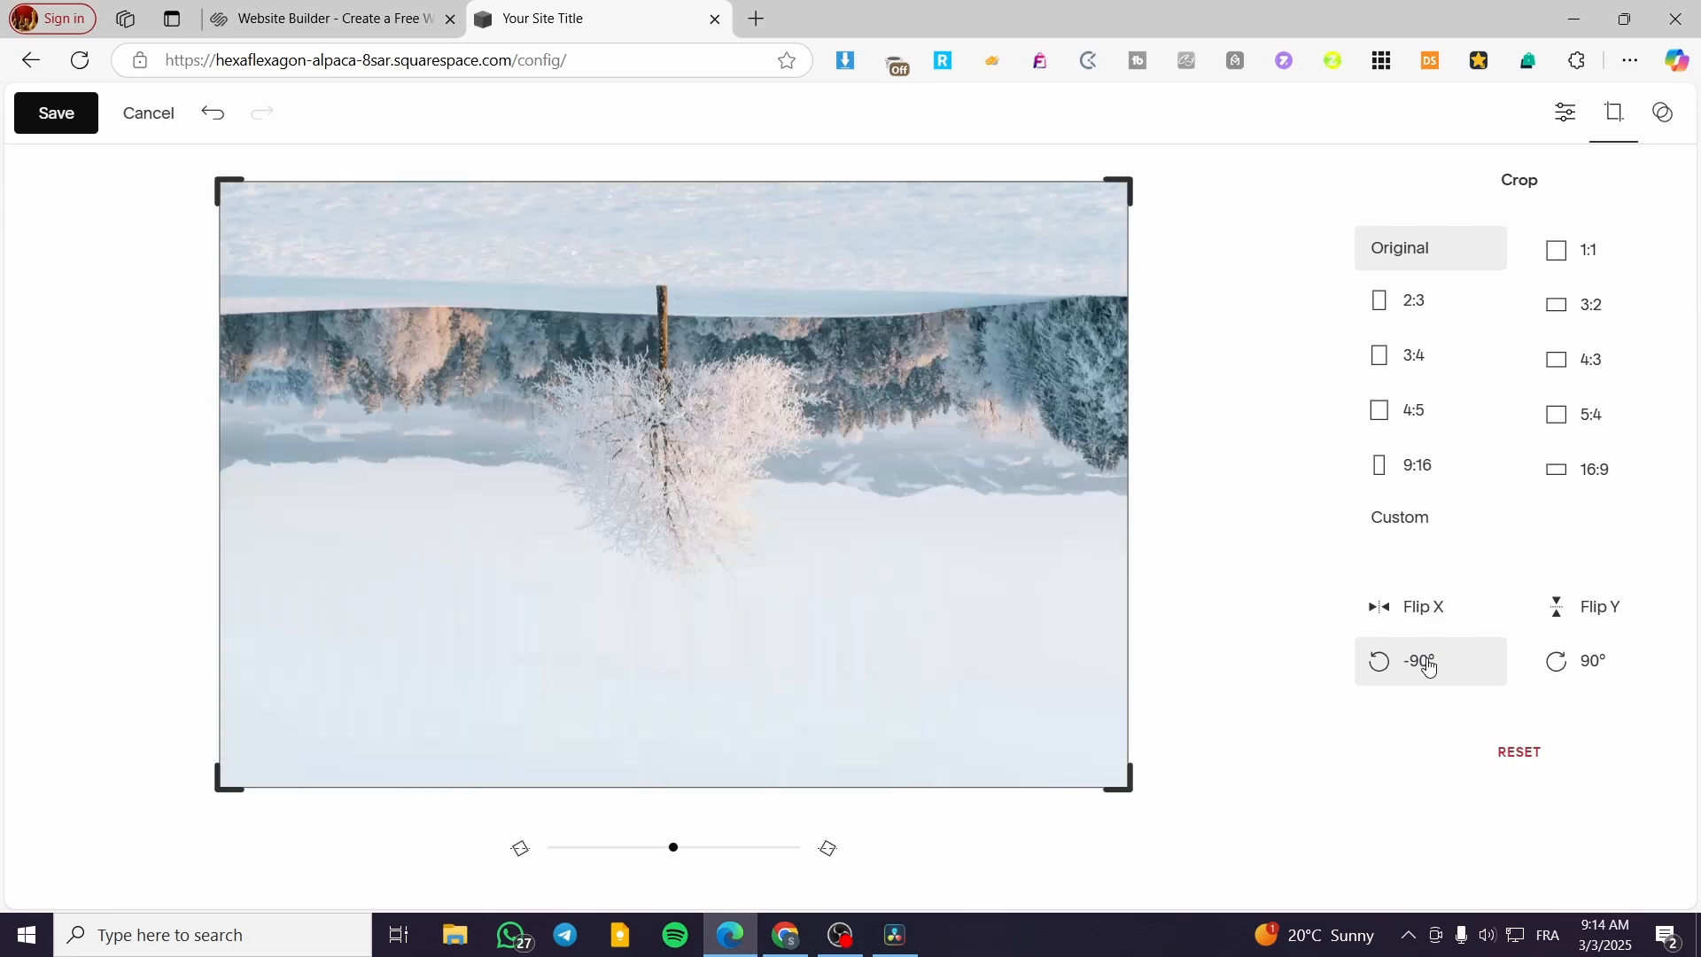
click(1429, 664)
click(1429, 664)
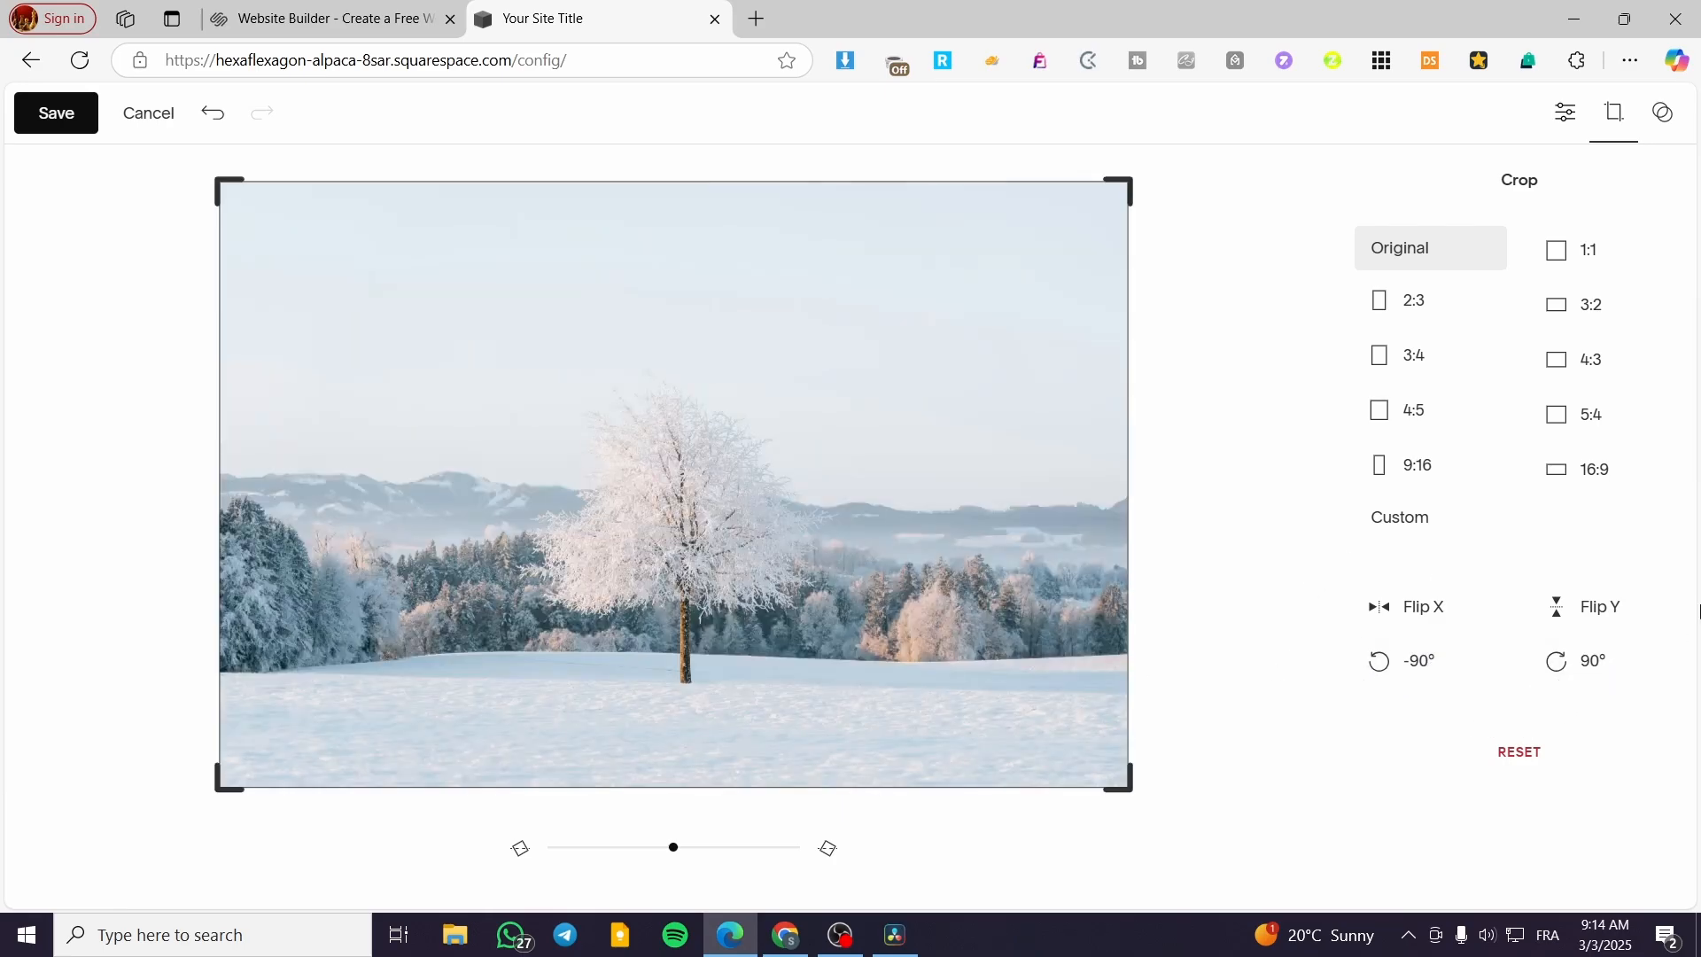
Step: Compare the 1:1, 4:3 and 16:9 crop ratios and crop the frosted tree photo to 4:3
click(1562, 270)
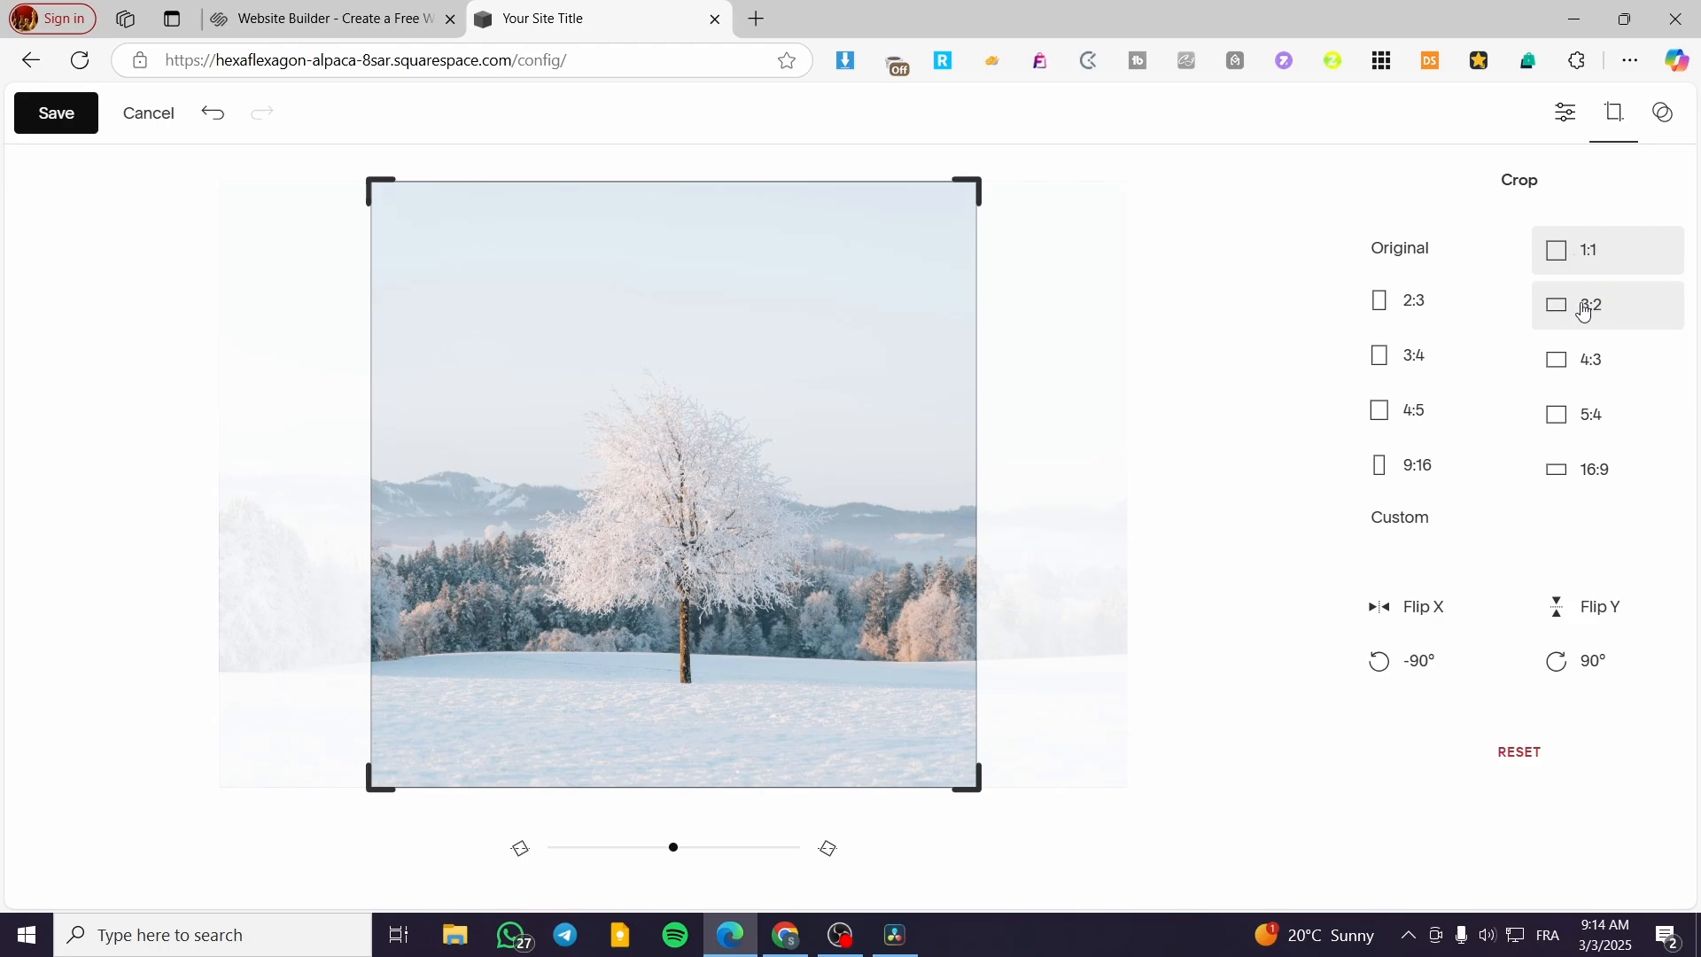
click(1588, 373)
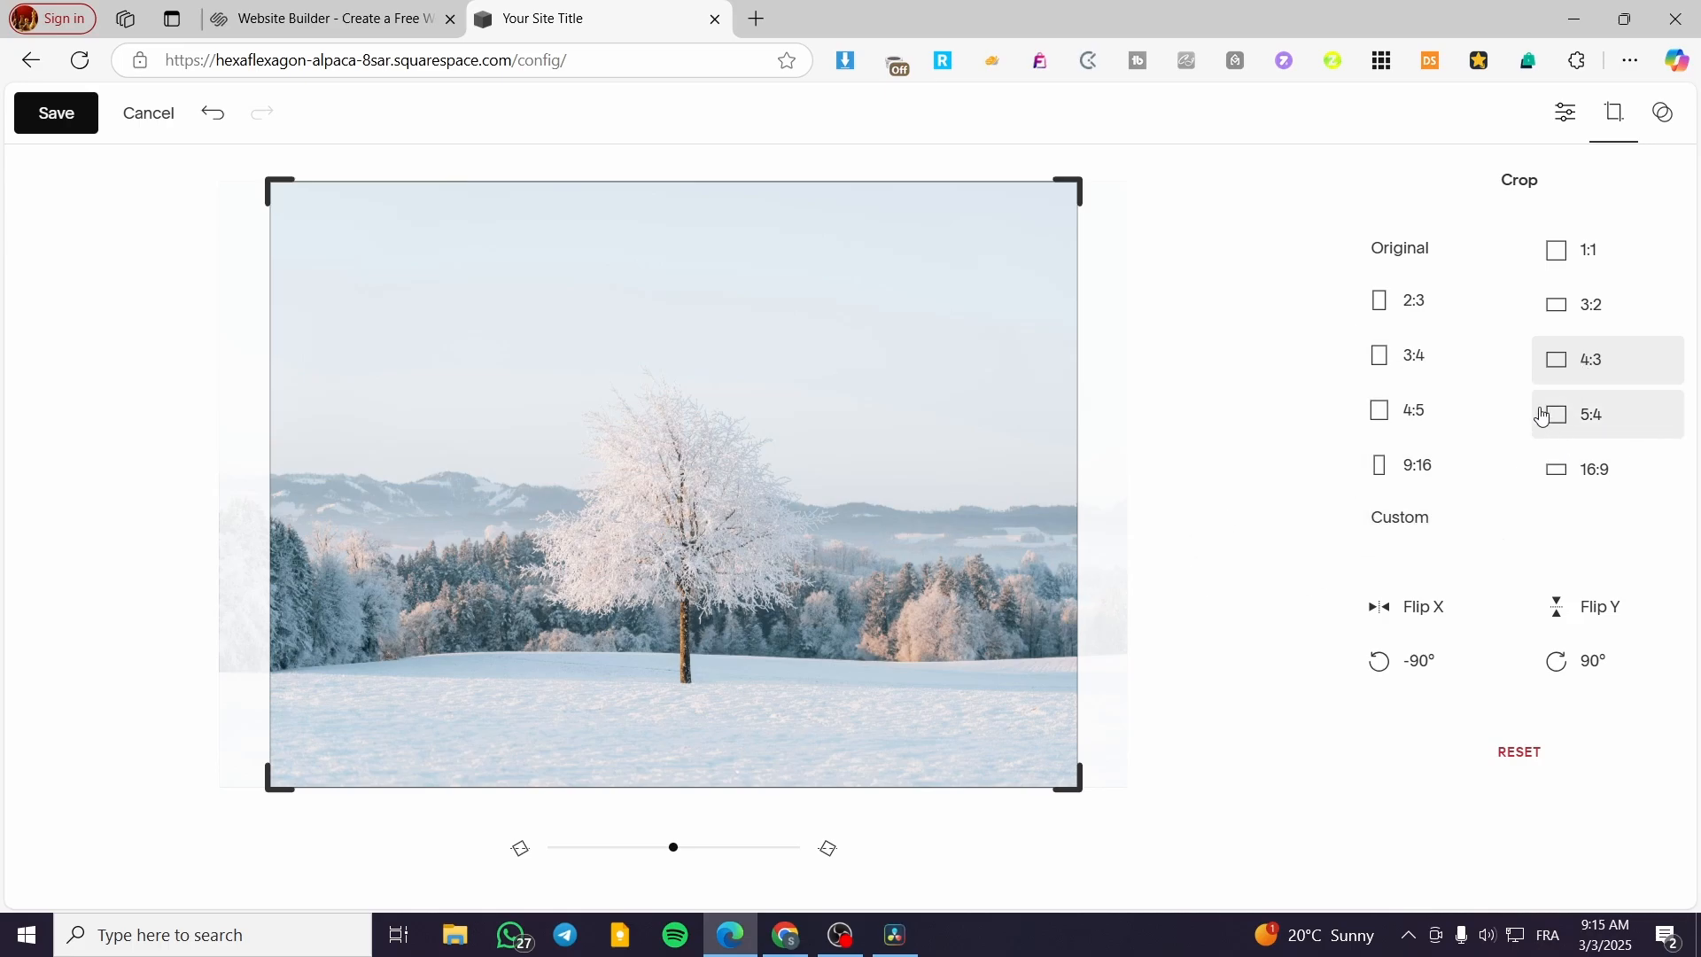
click(1645, 490)
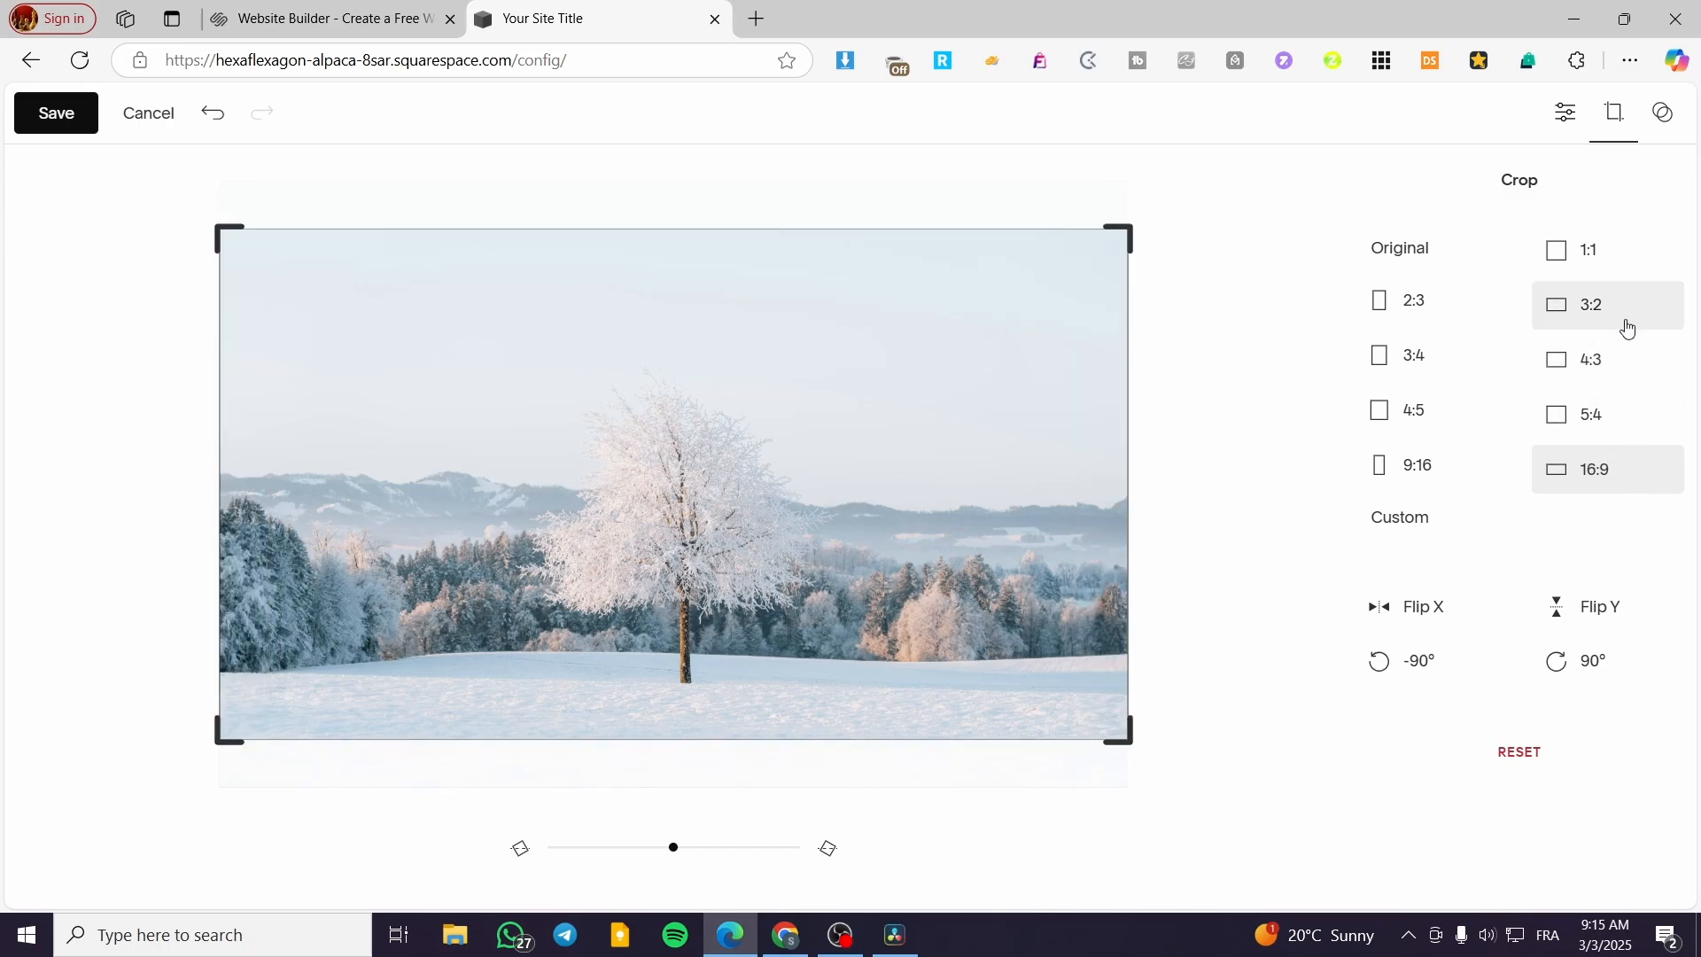
click(1606, 374)
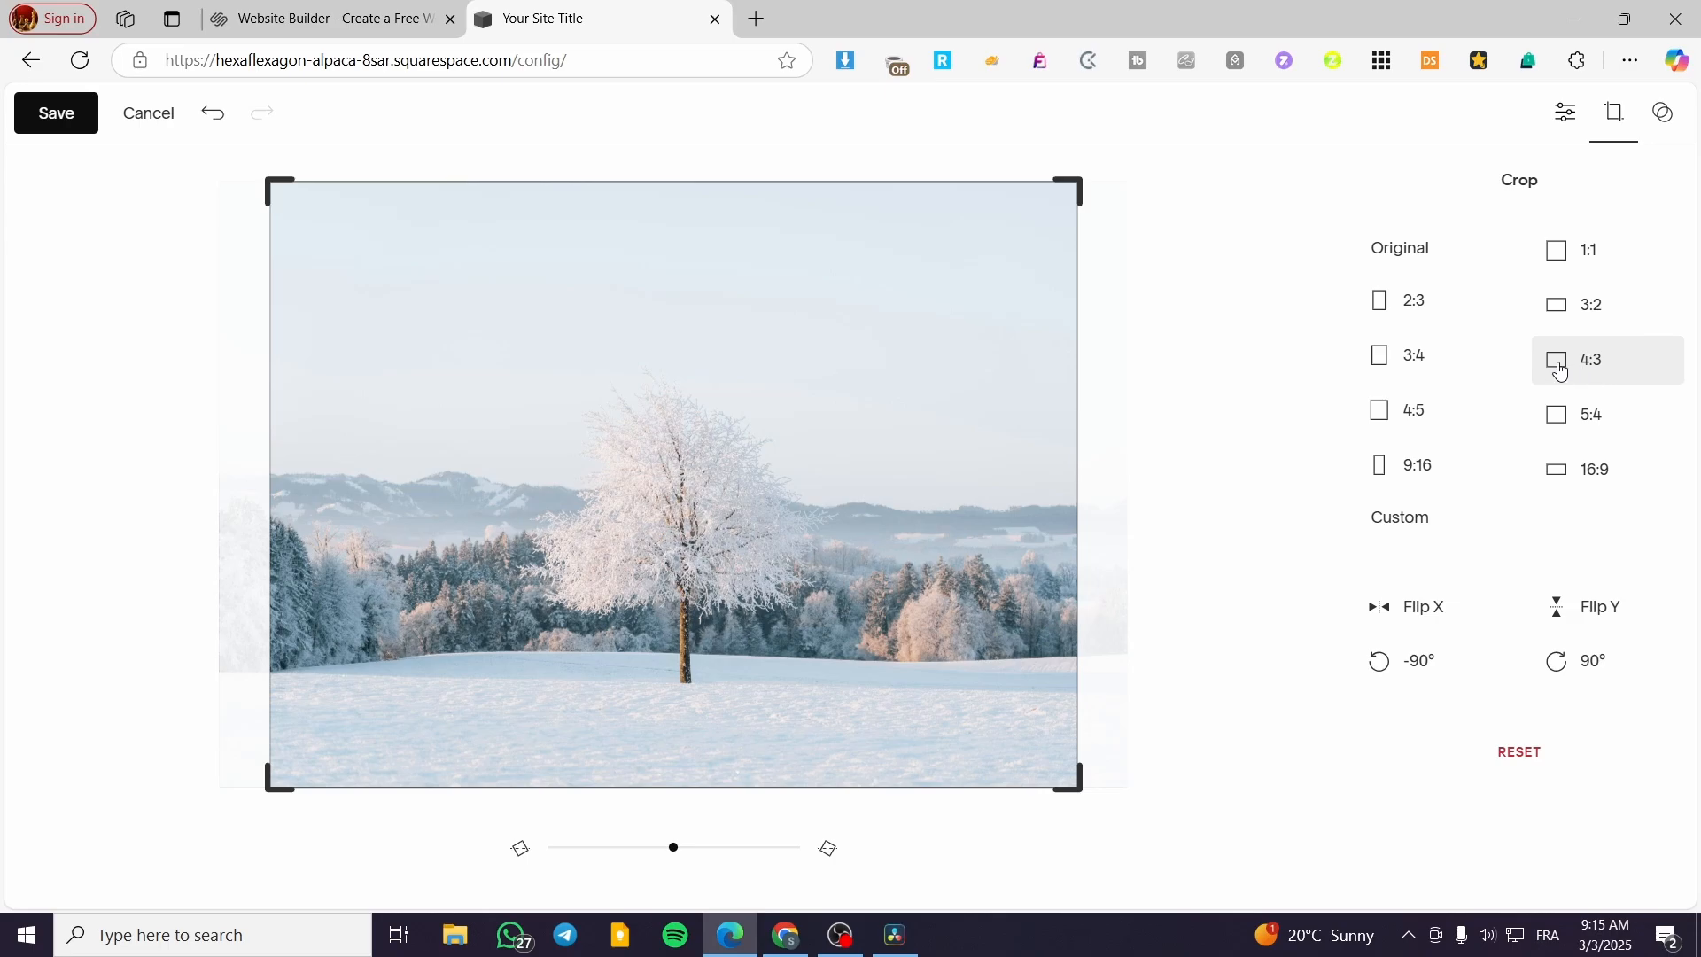
Step: Browse the image filters, keep the photo unfiltered, and save the cropped photo permanently to the page block
click(1661, 114)
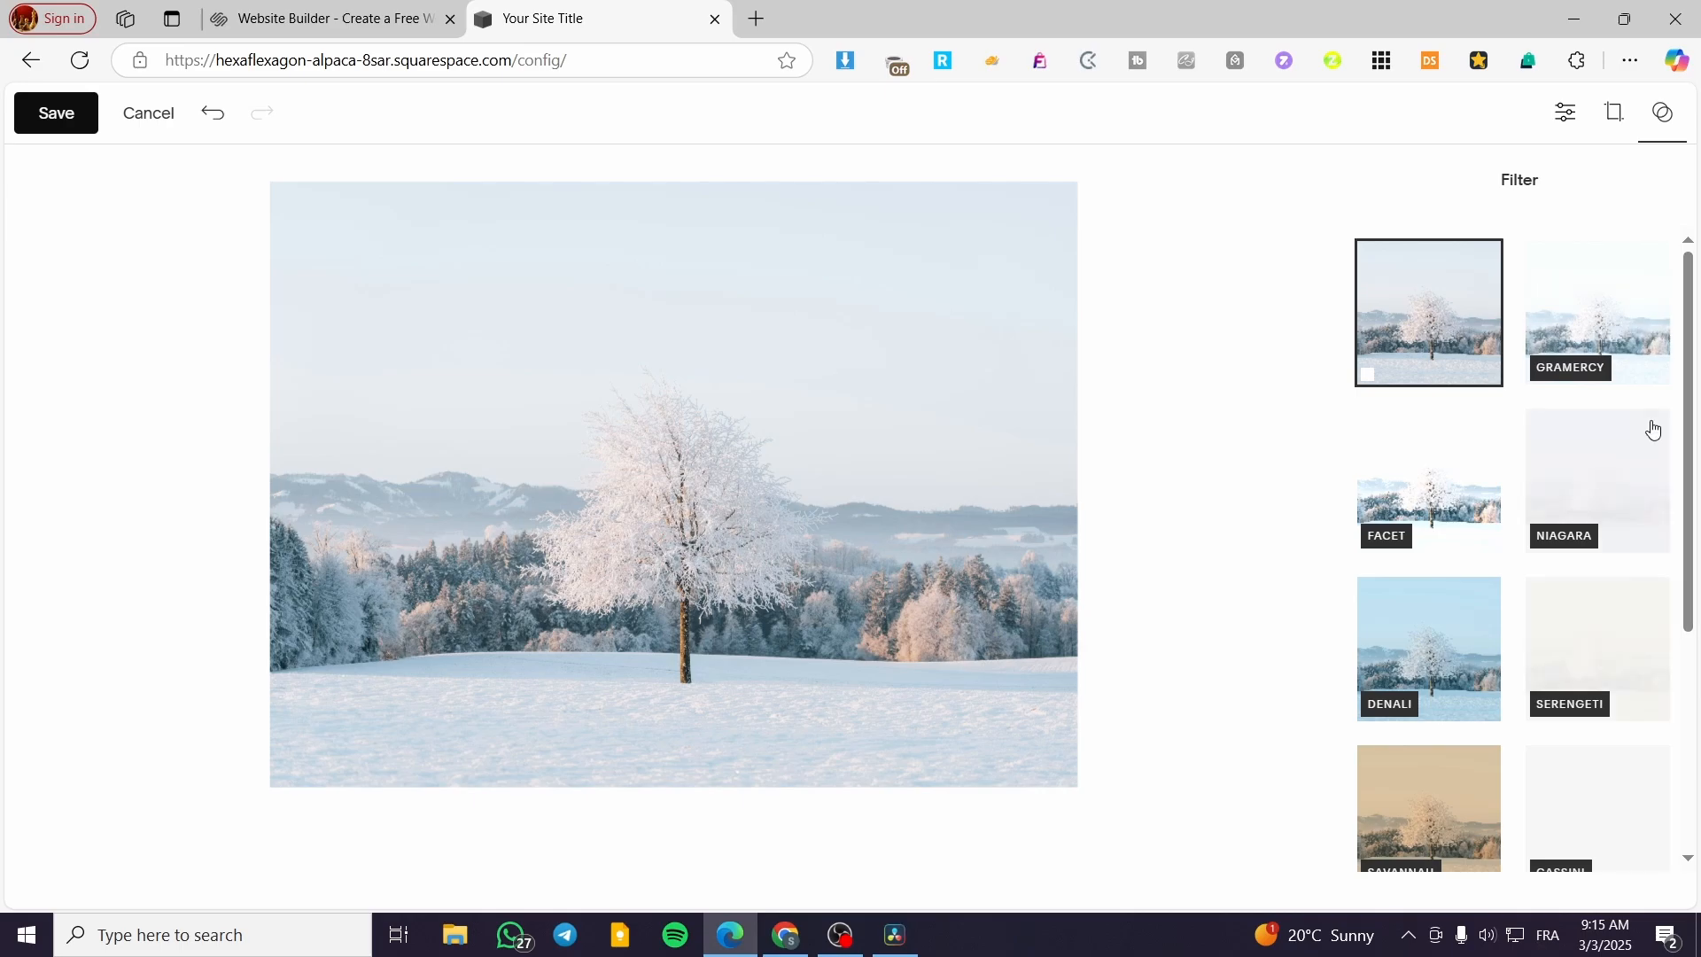
scroll(1621, 416, down, 4)
scroll(1586, 416, up, 4)
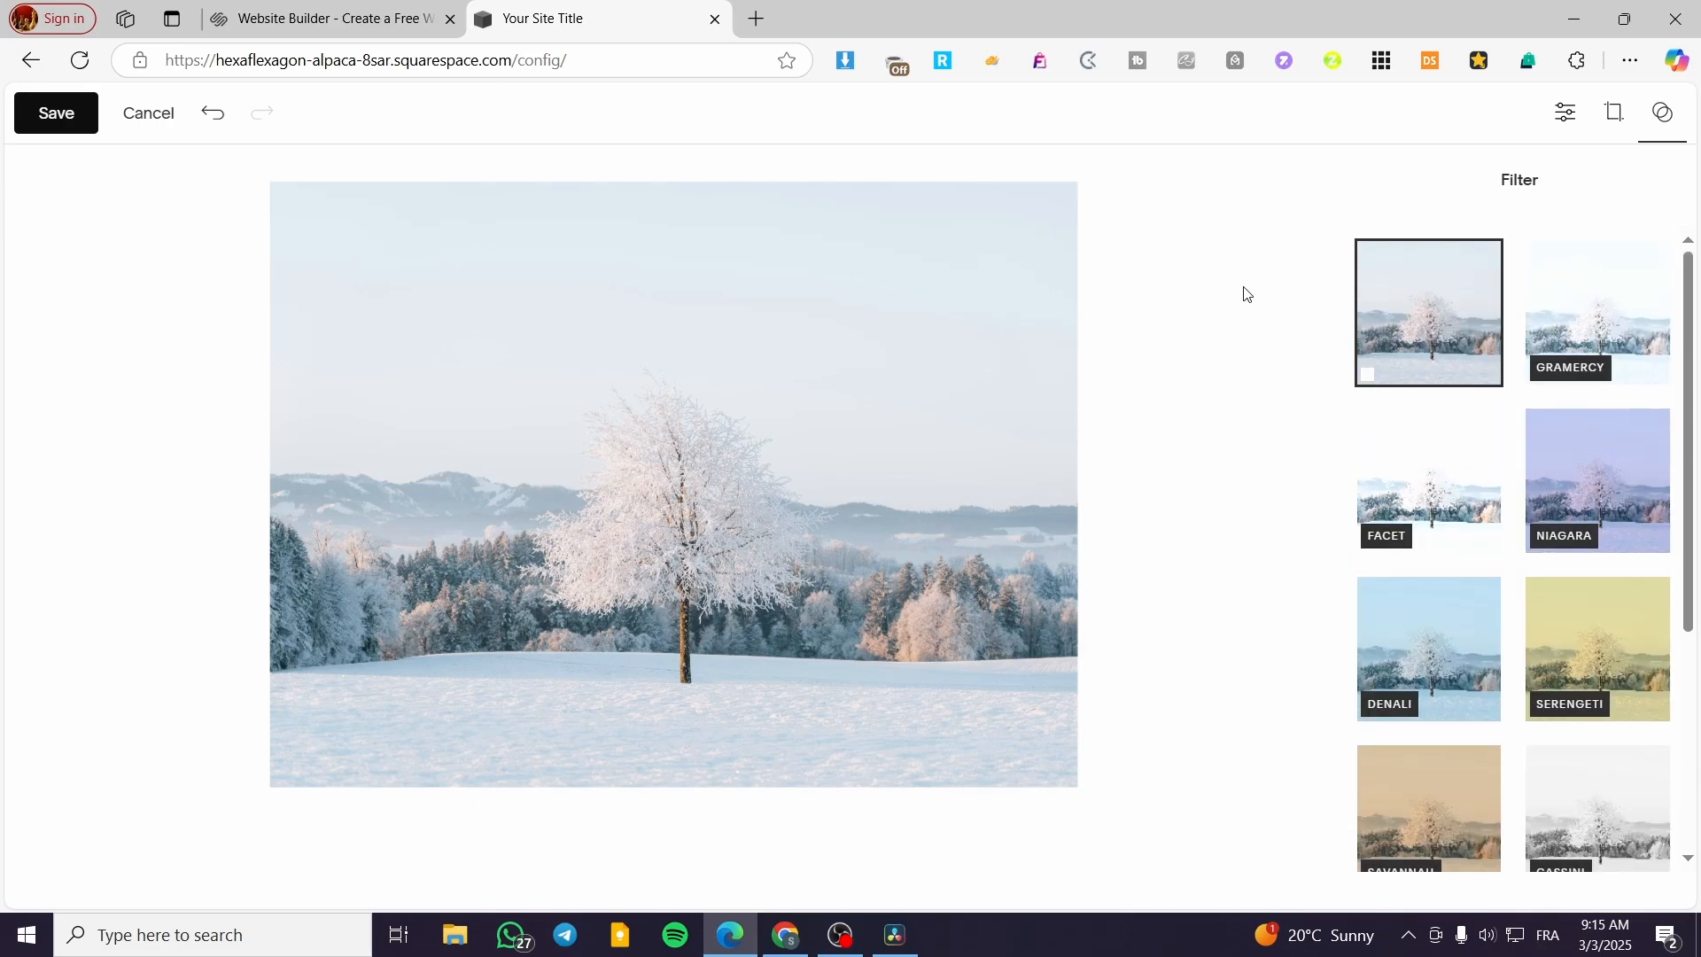
click(64, 127)
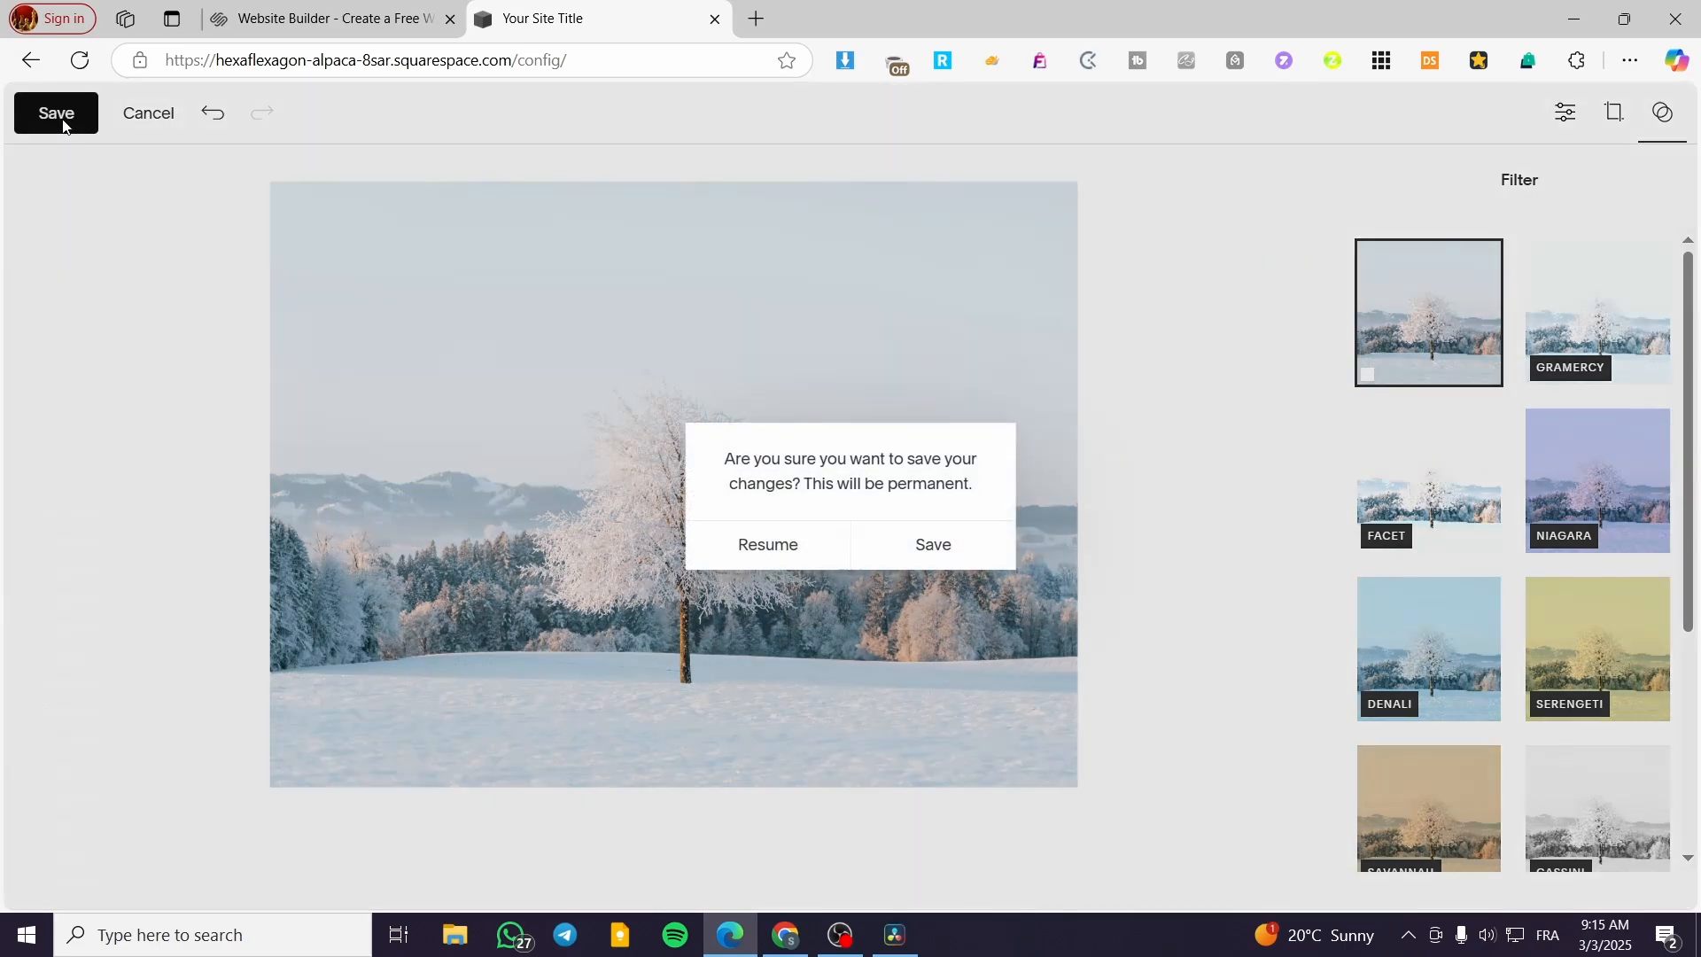
click(953, 547)
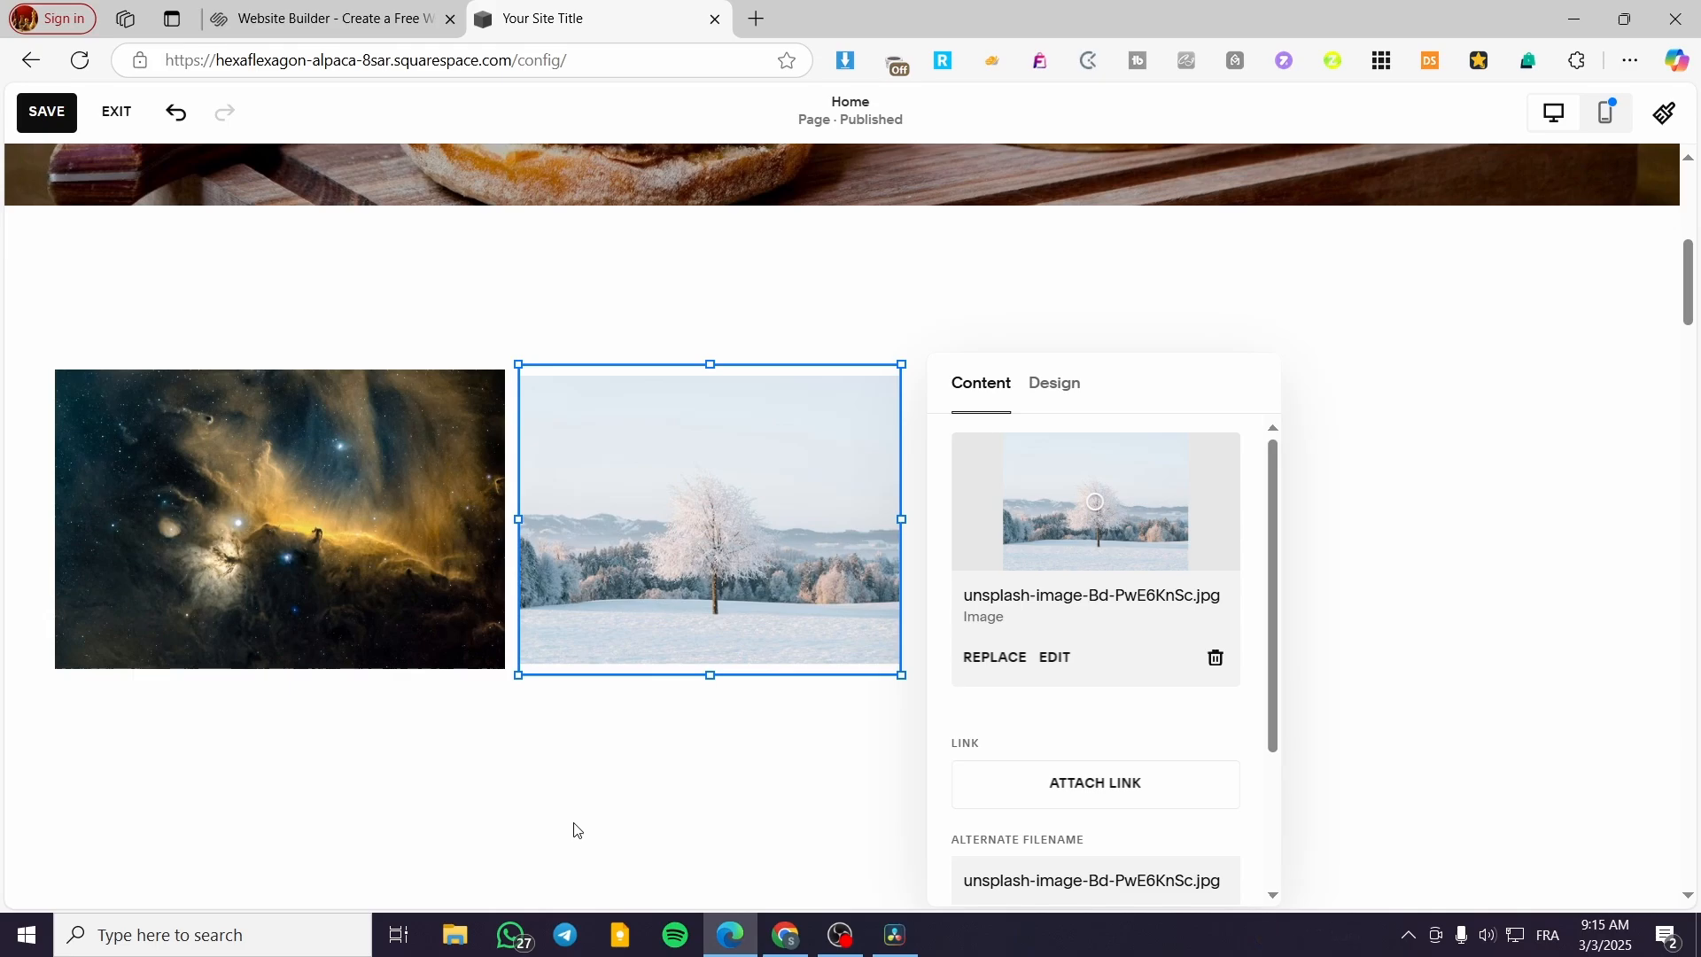
click(531, 812)
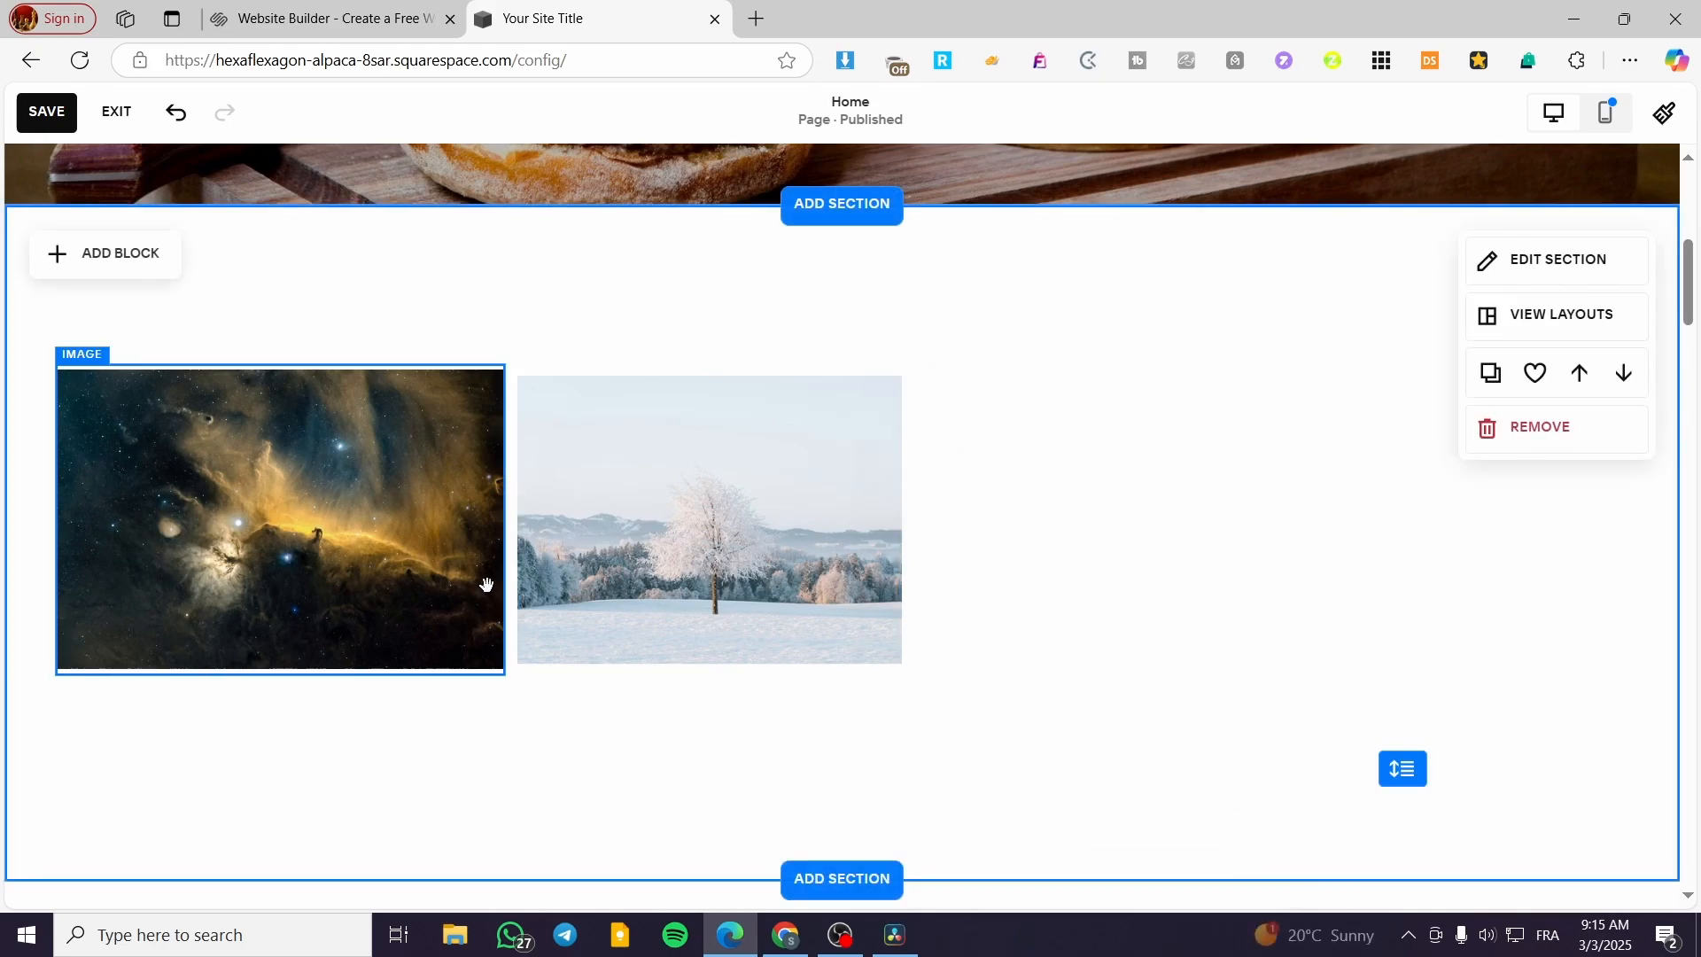
Step: Try adjusting the frosted tree block's height and position to line its photo up with the nebula image
click(610, 529)
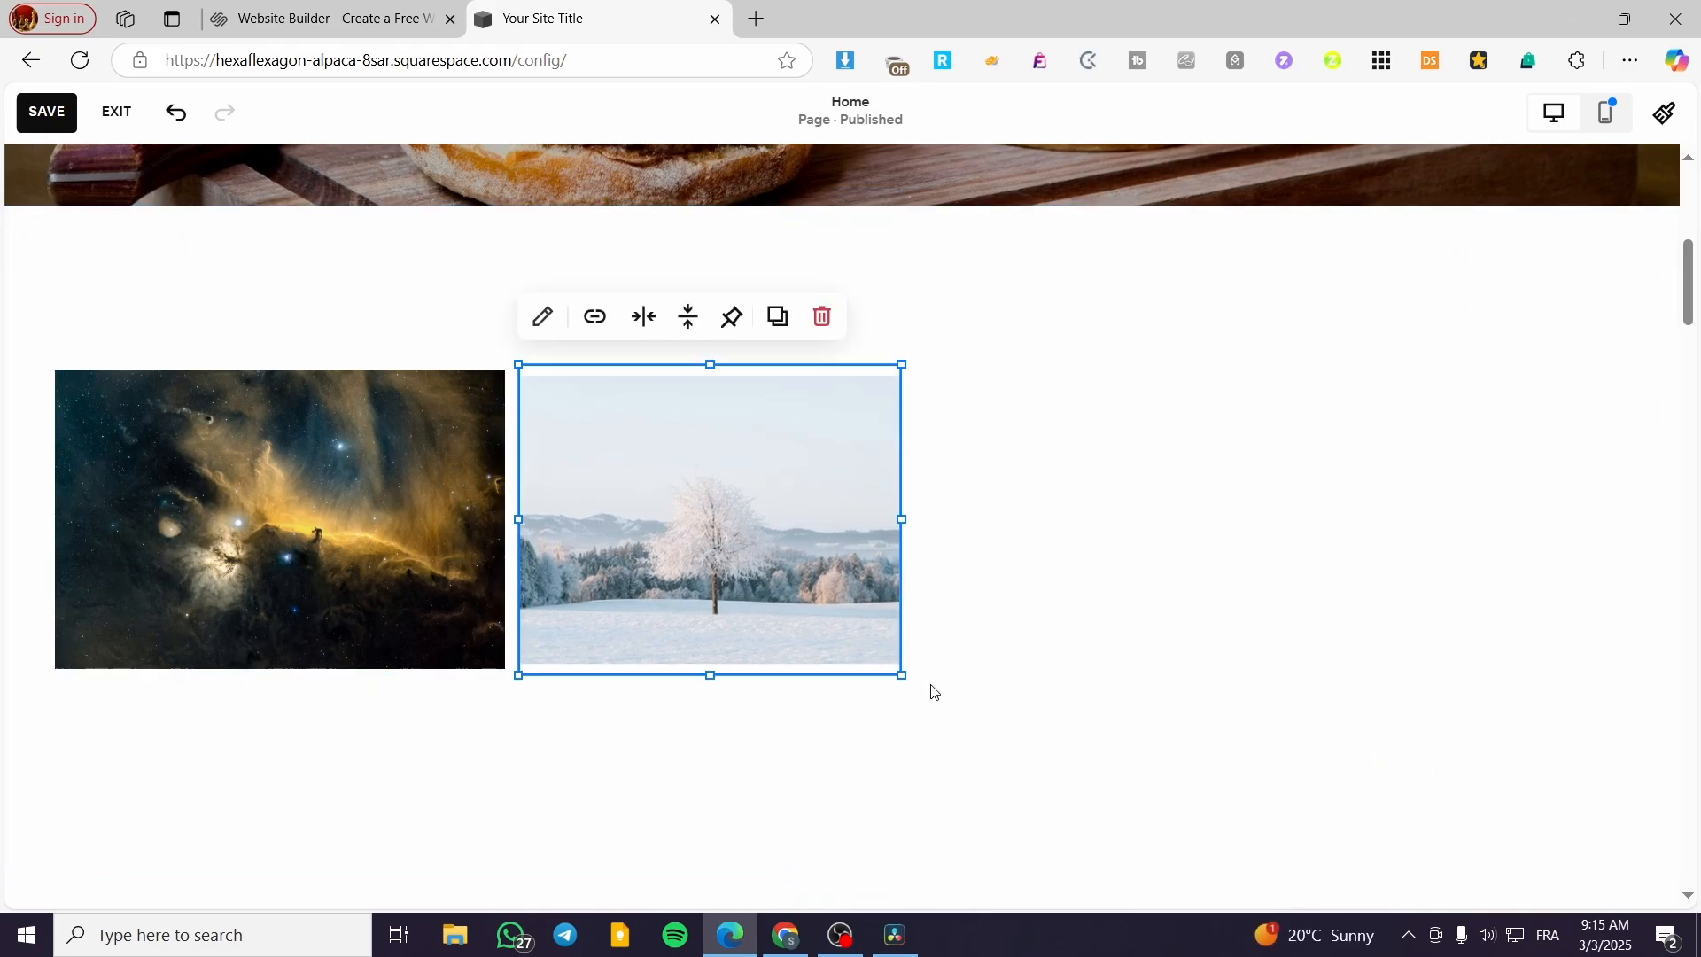
drag(905, 681, 910, 713)
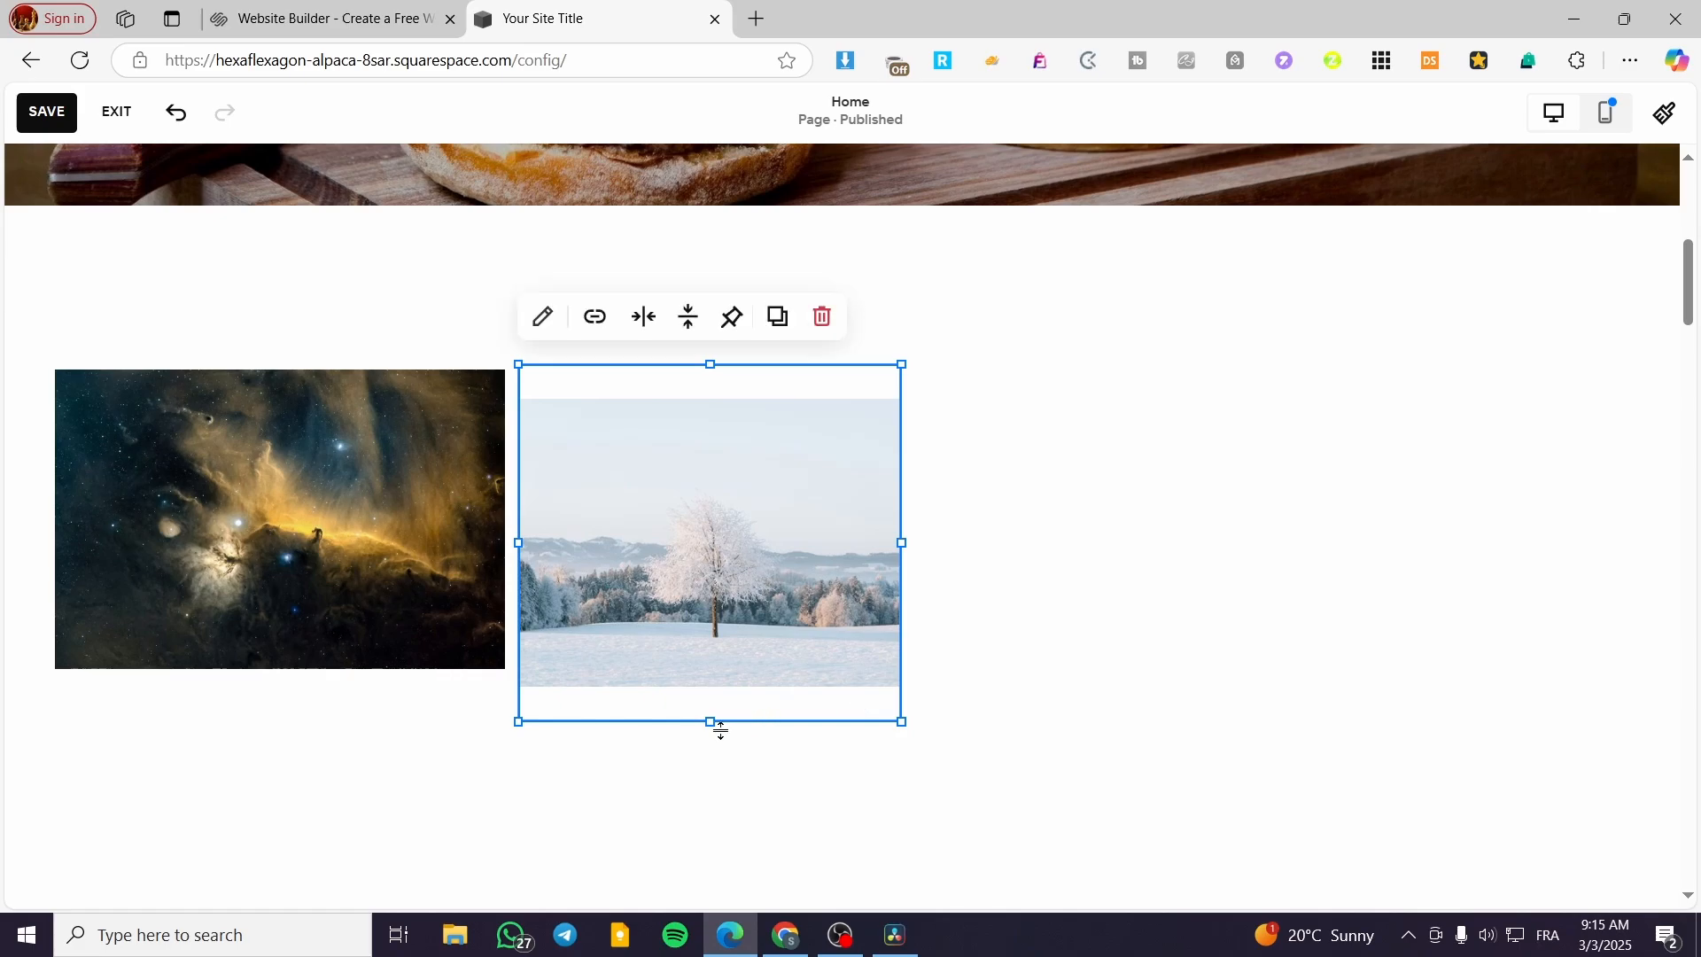
drag(714, 721, 694, 663)
mouse_move(713, 364)
mouse_down()
mouse_move(714, 395)
mouse_move(710, 381)
mouse_up()
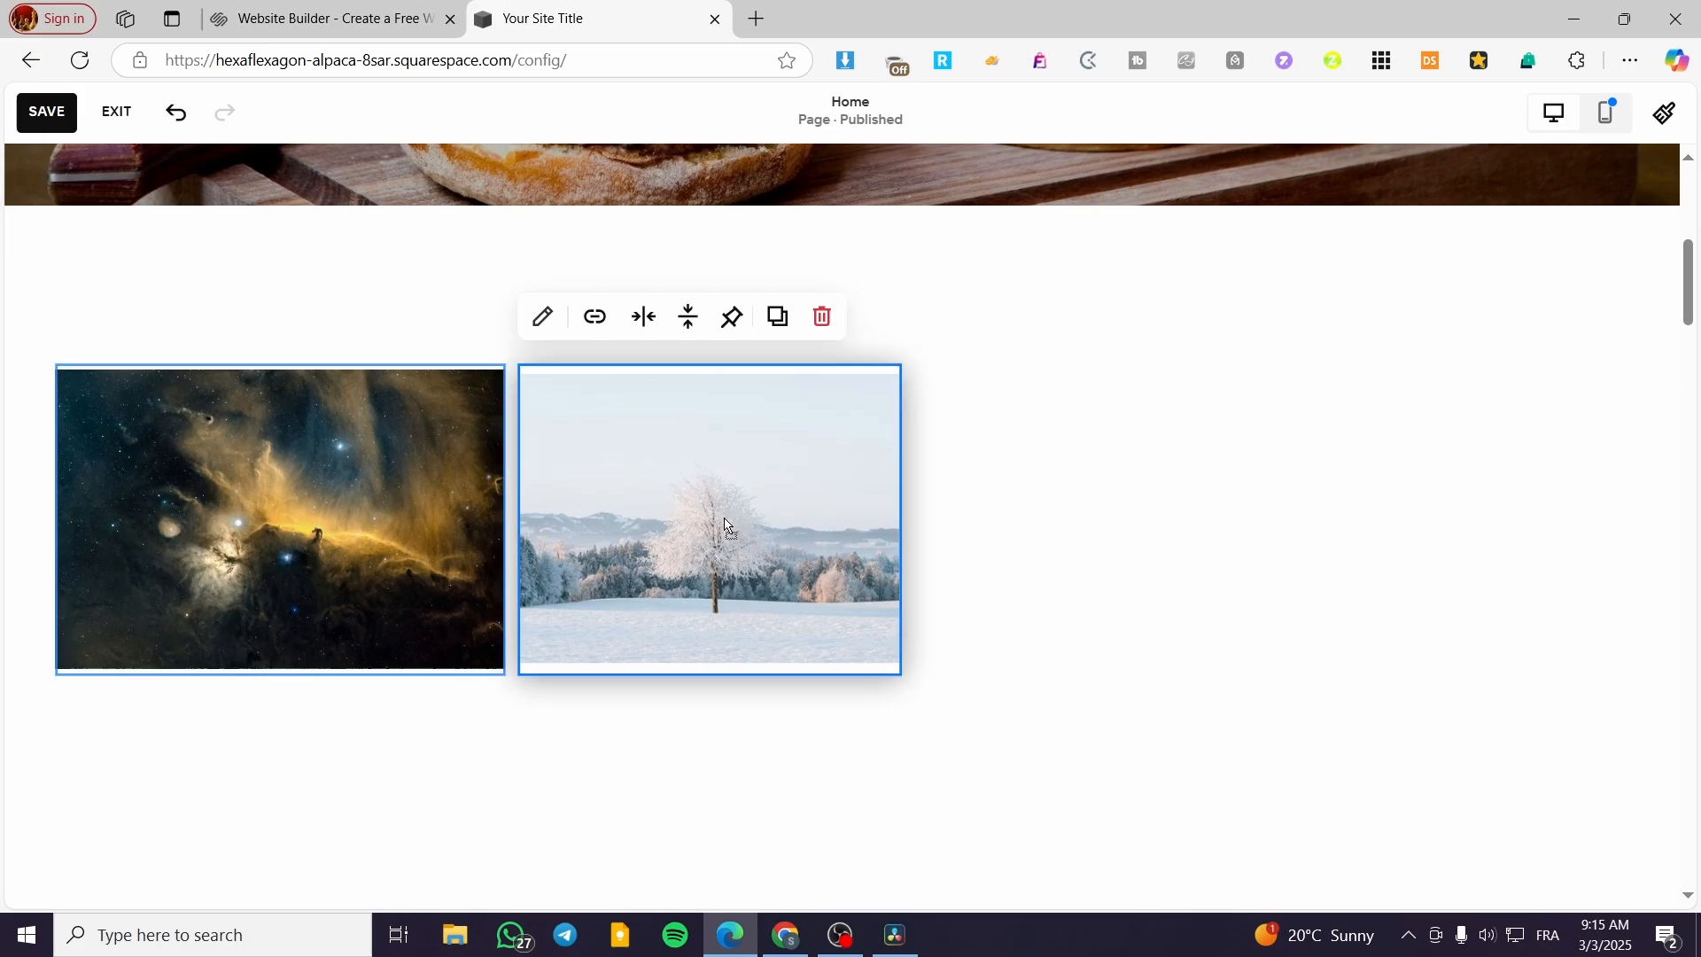
drag(737, 526, 724, 529)
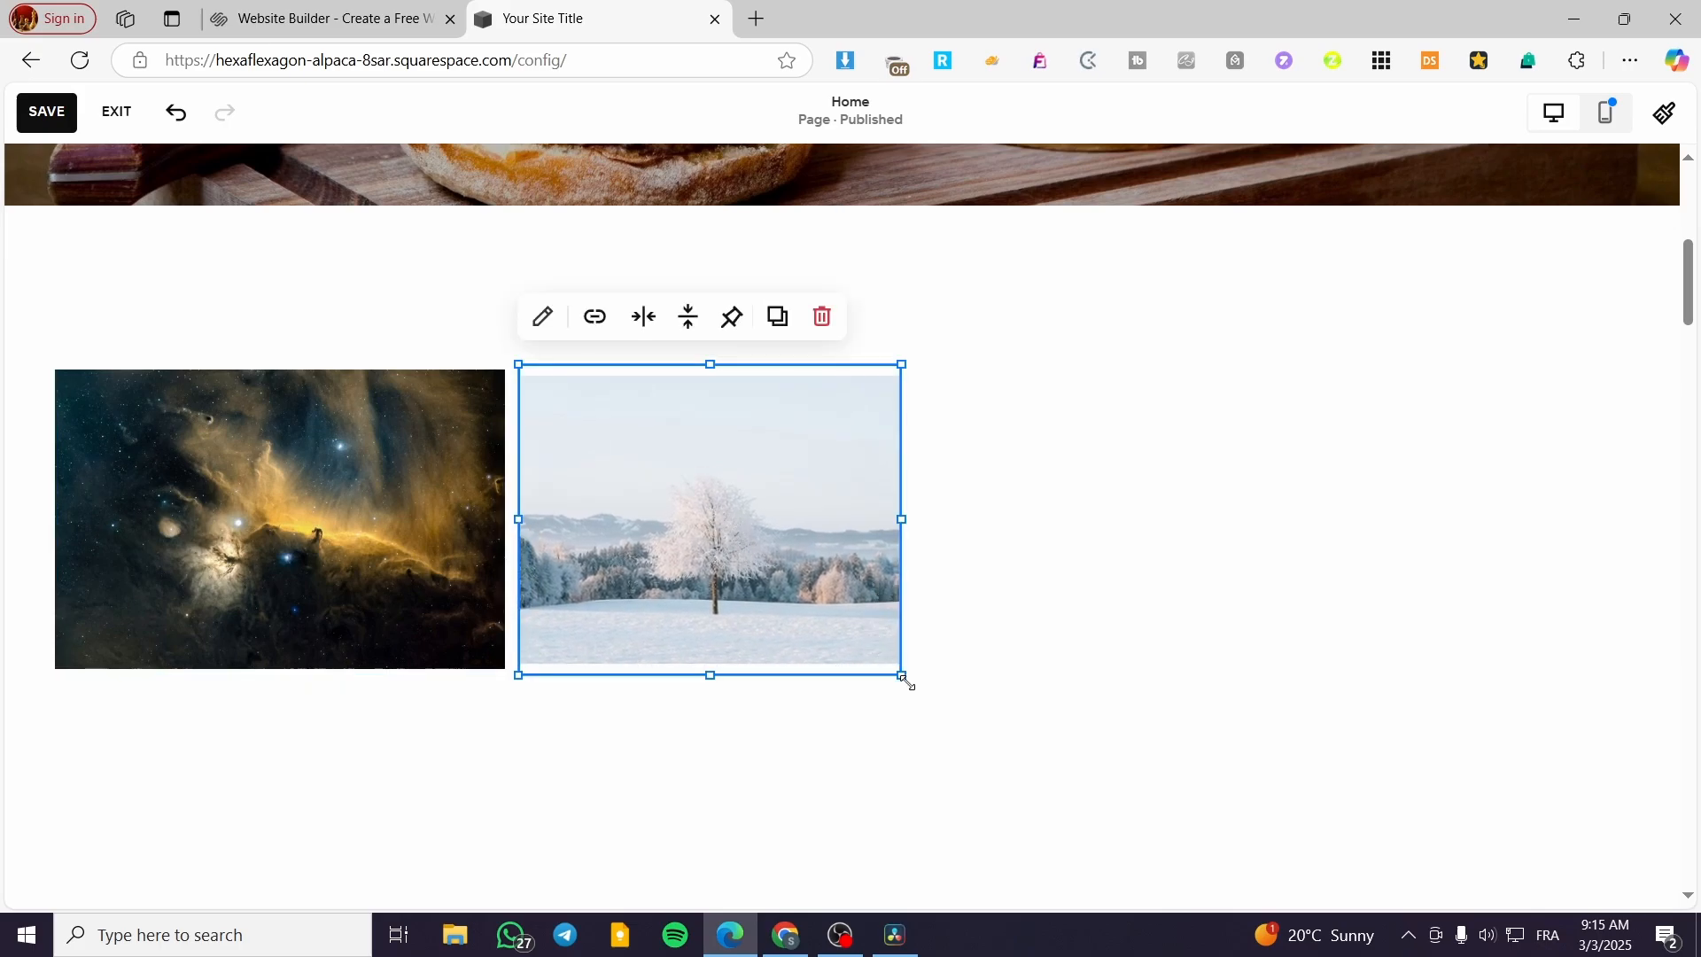
drag(903, 676, 920, 701)
click(895, 747)
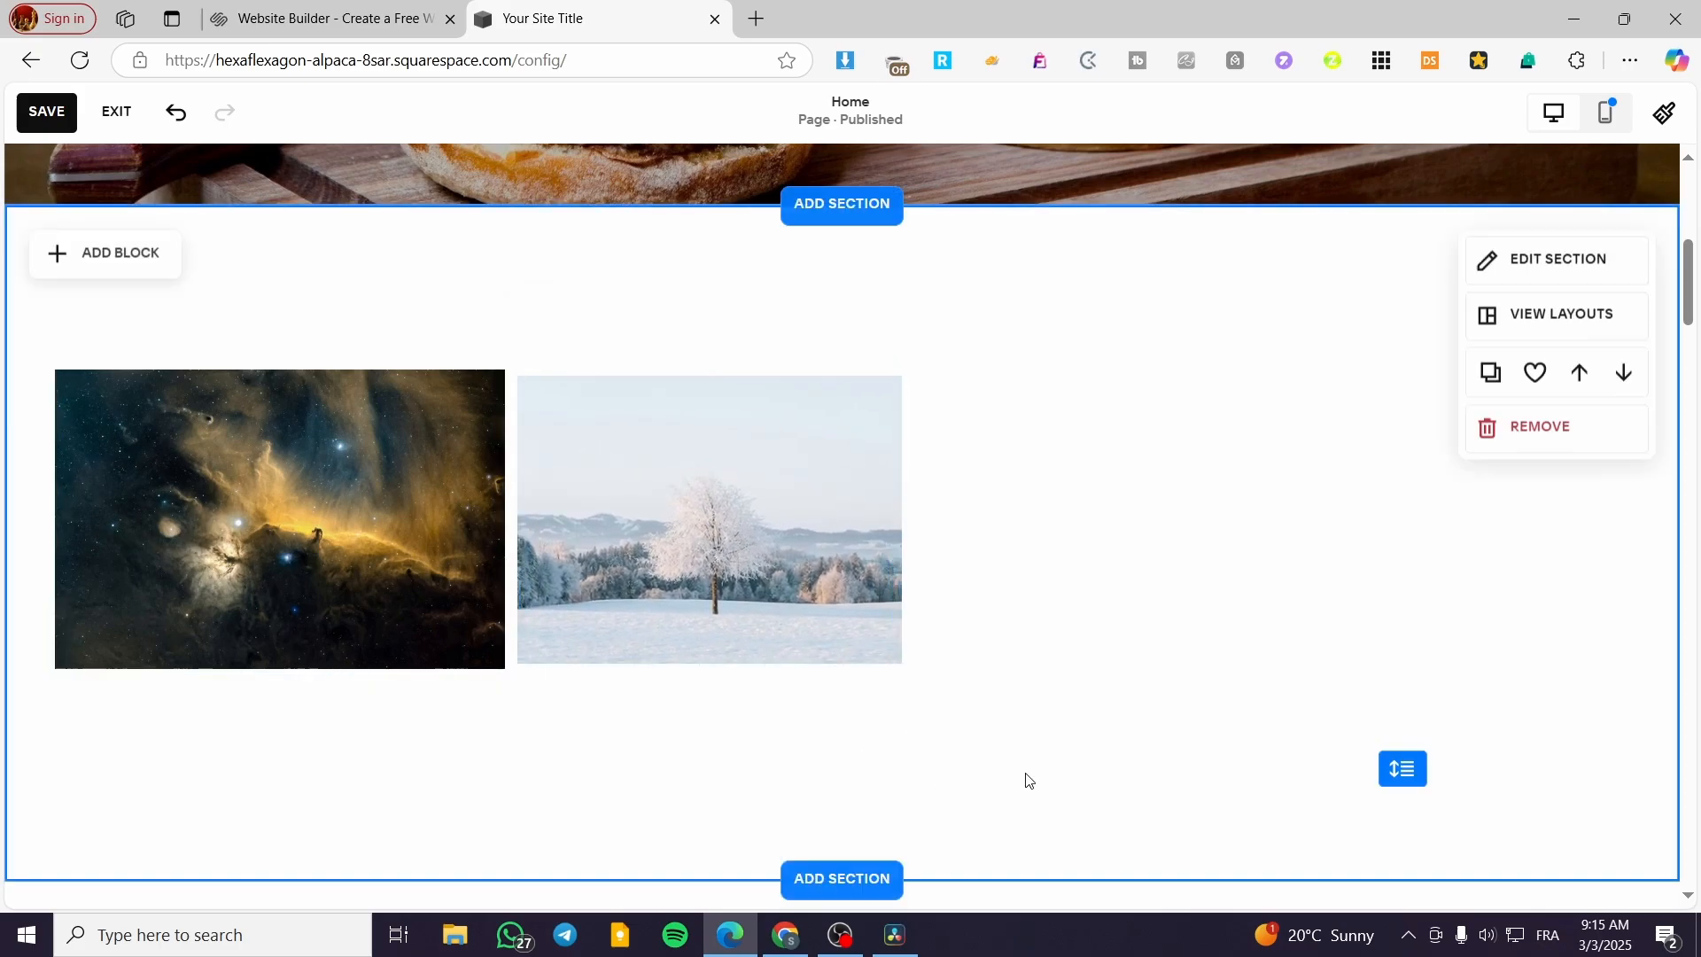
Step: Move the frosted tree photo to the far right side of the section and raise both photos by one grid row
click(632, 446)
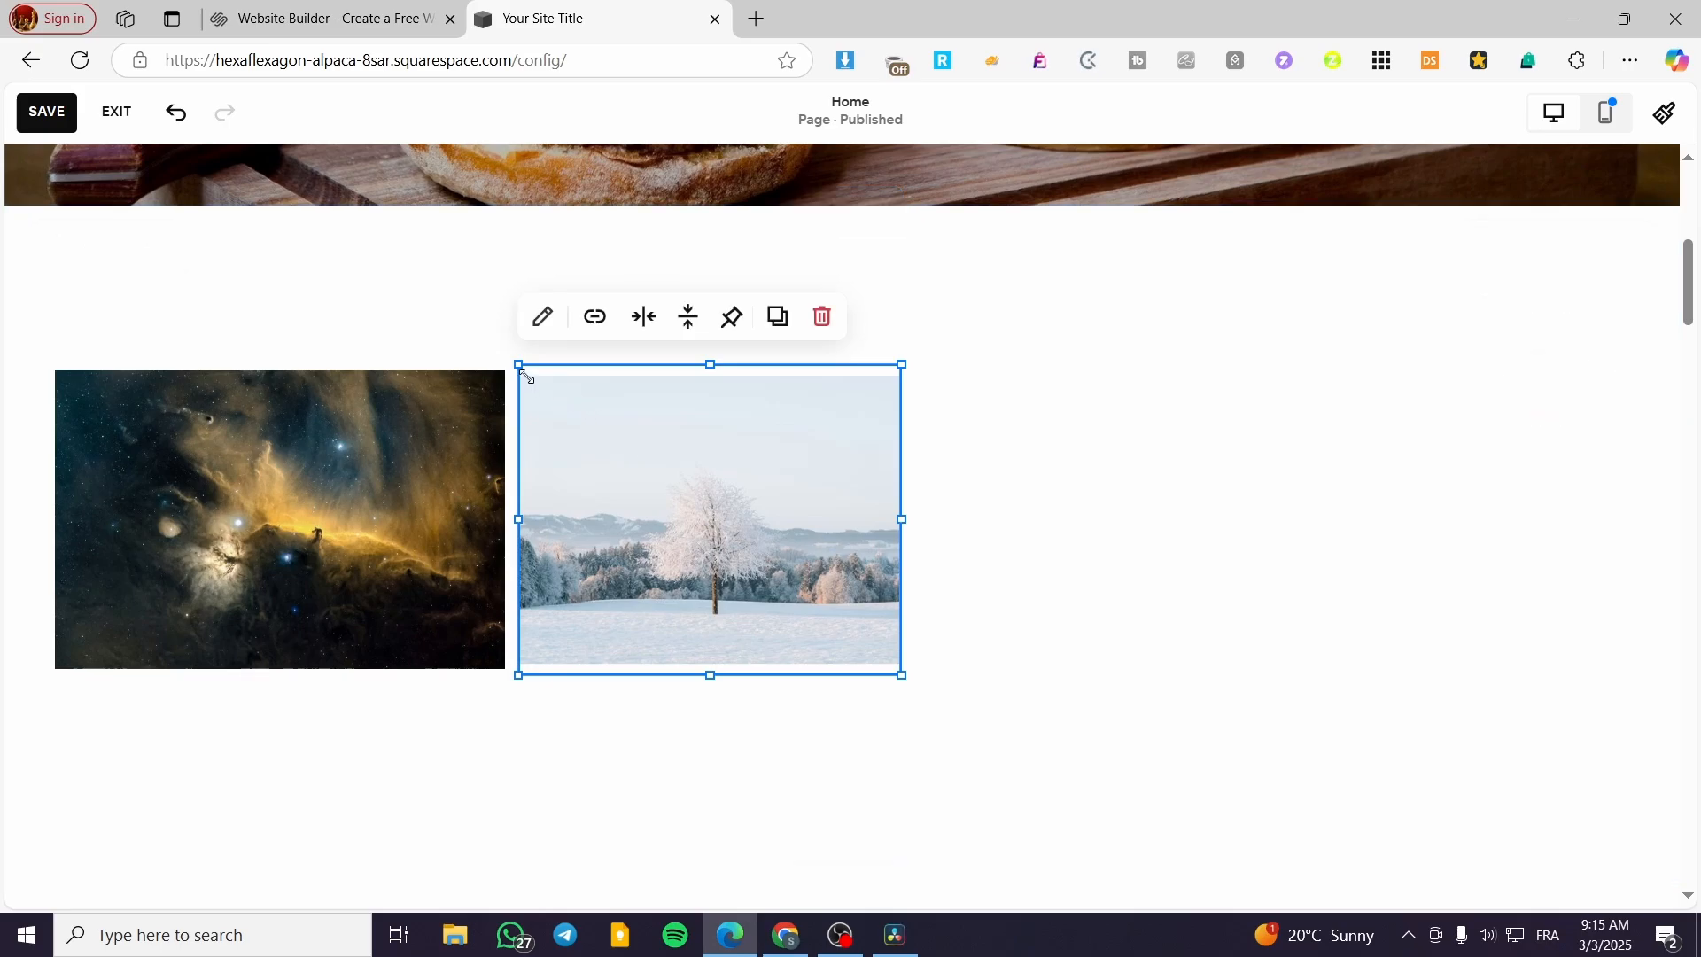
click(942, 597)
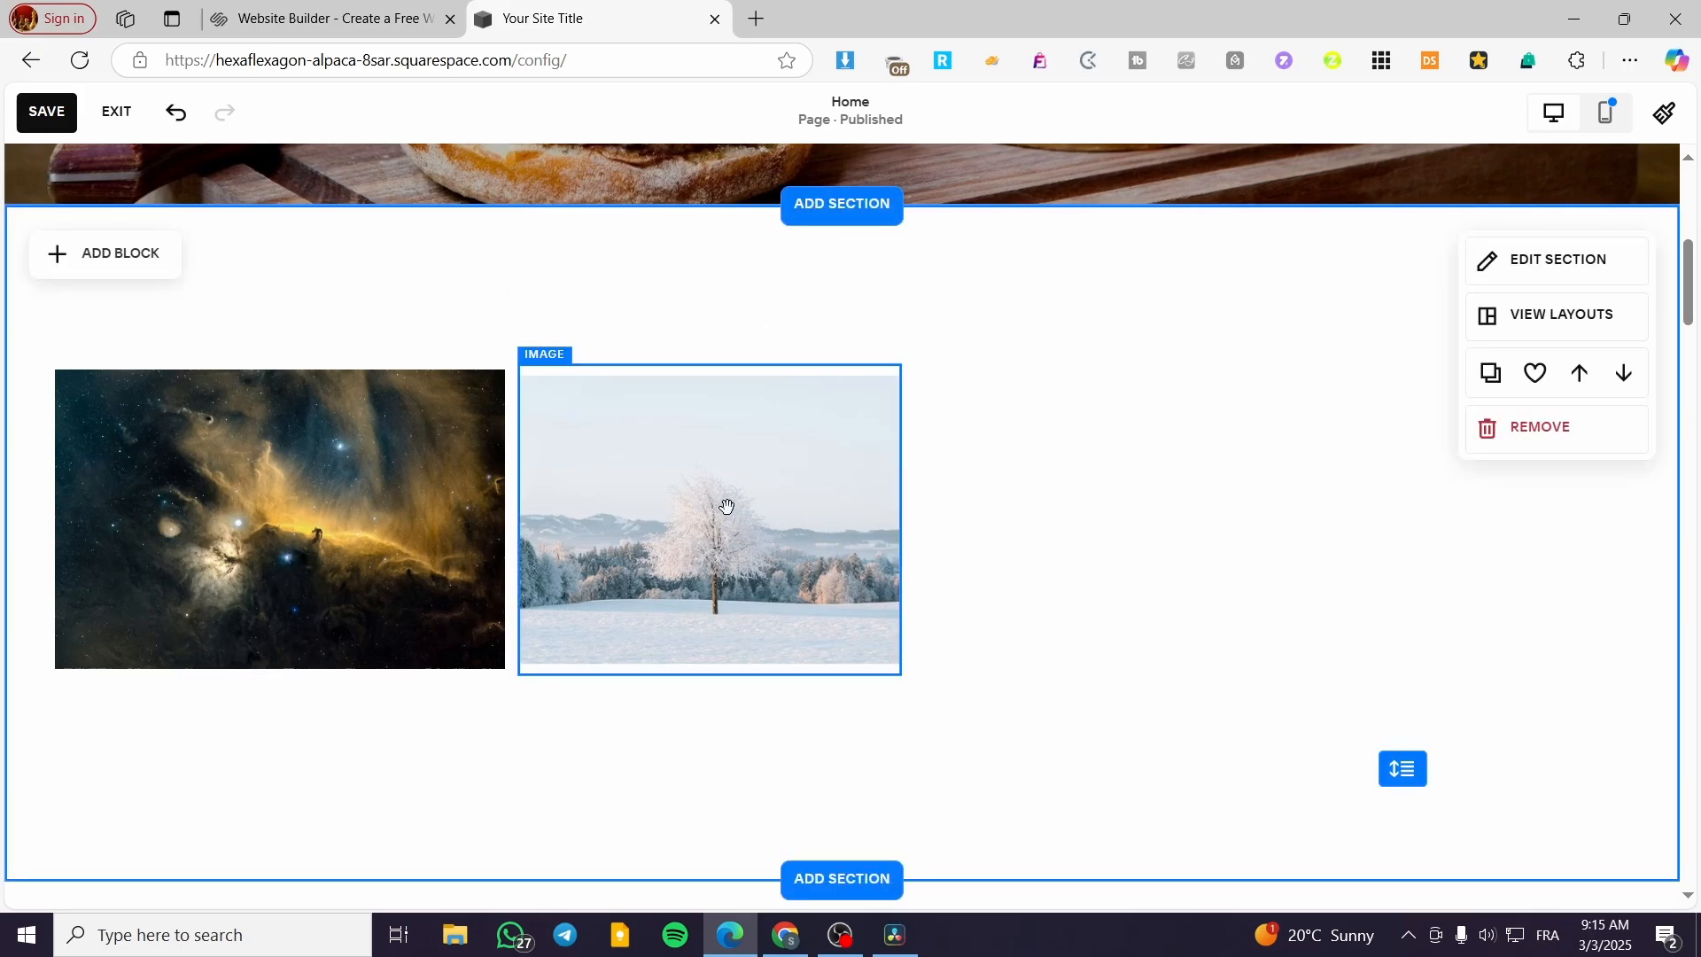
drag(714, 497, 788, 553)
click(873, 684)
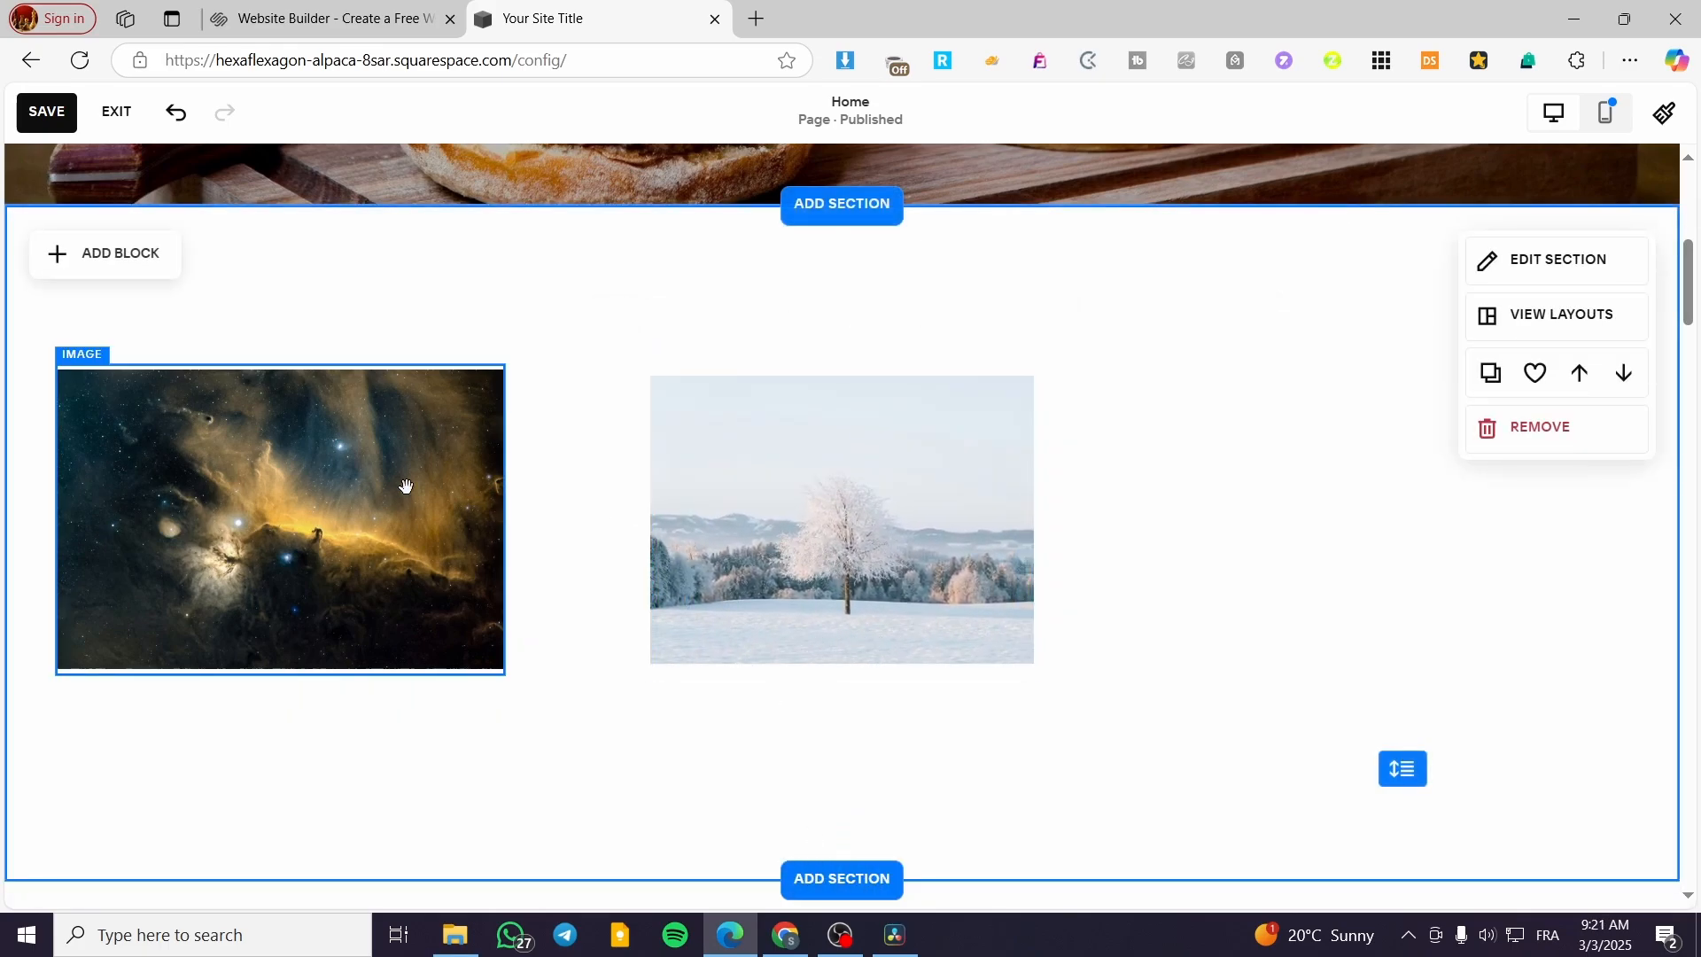
click(379, 483)
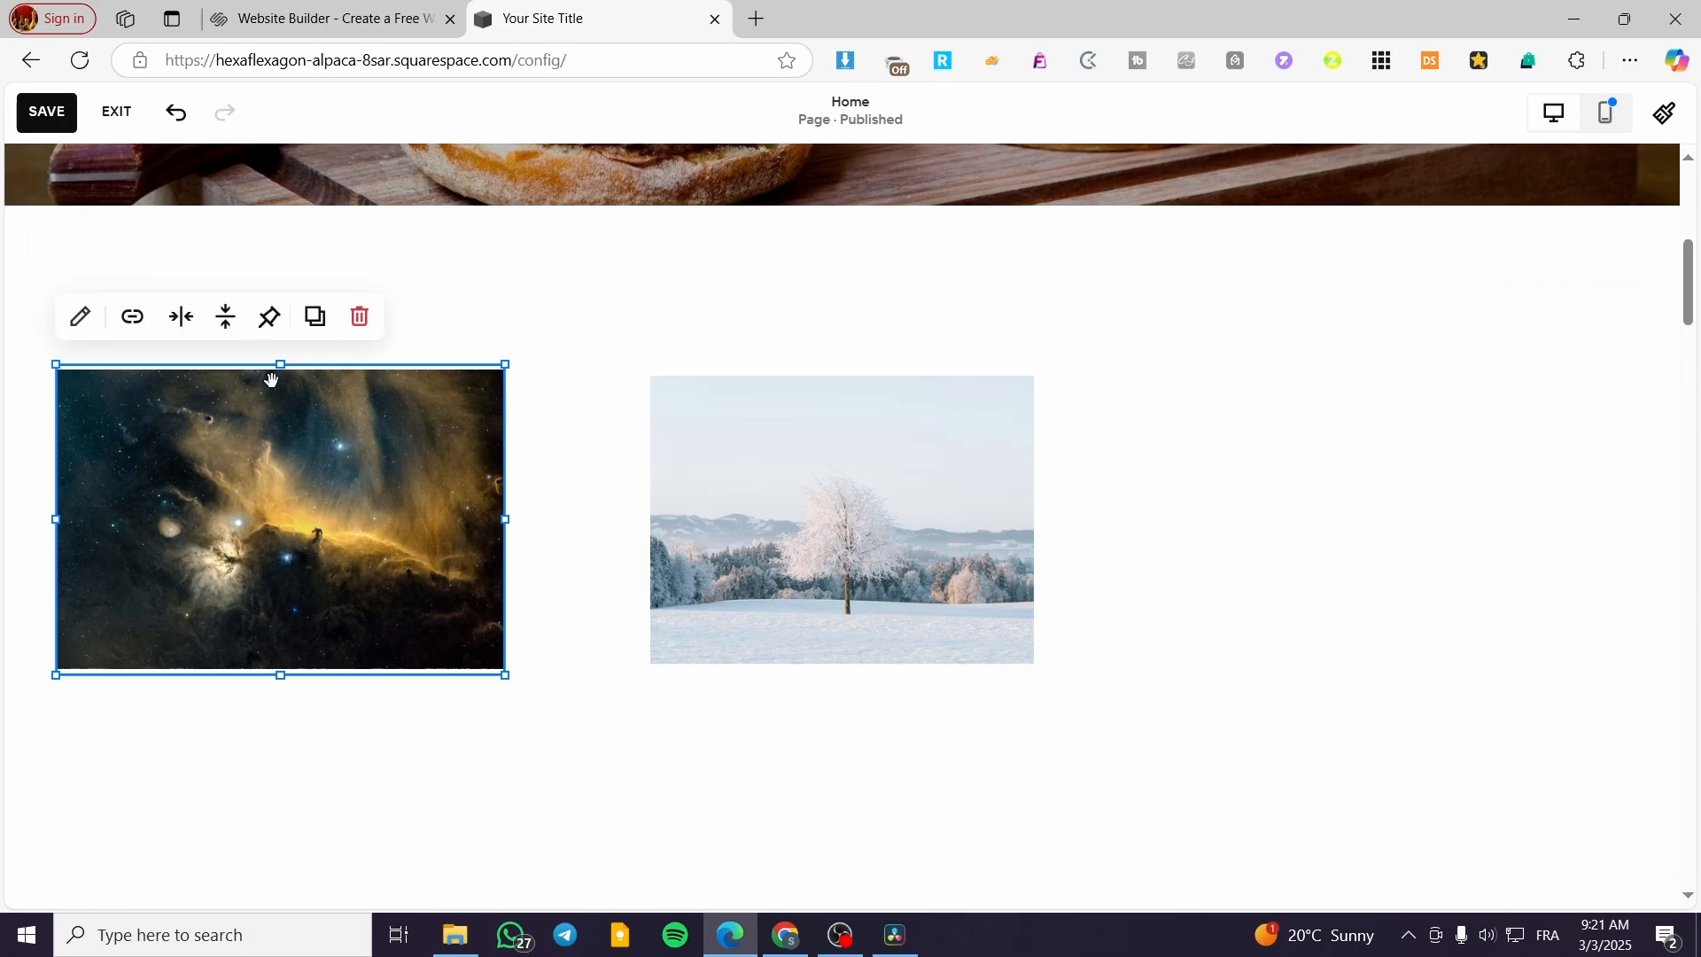
click(836, 531)
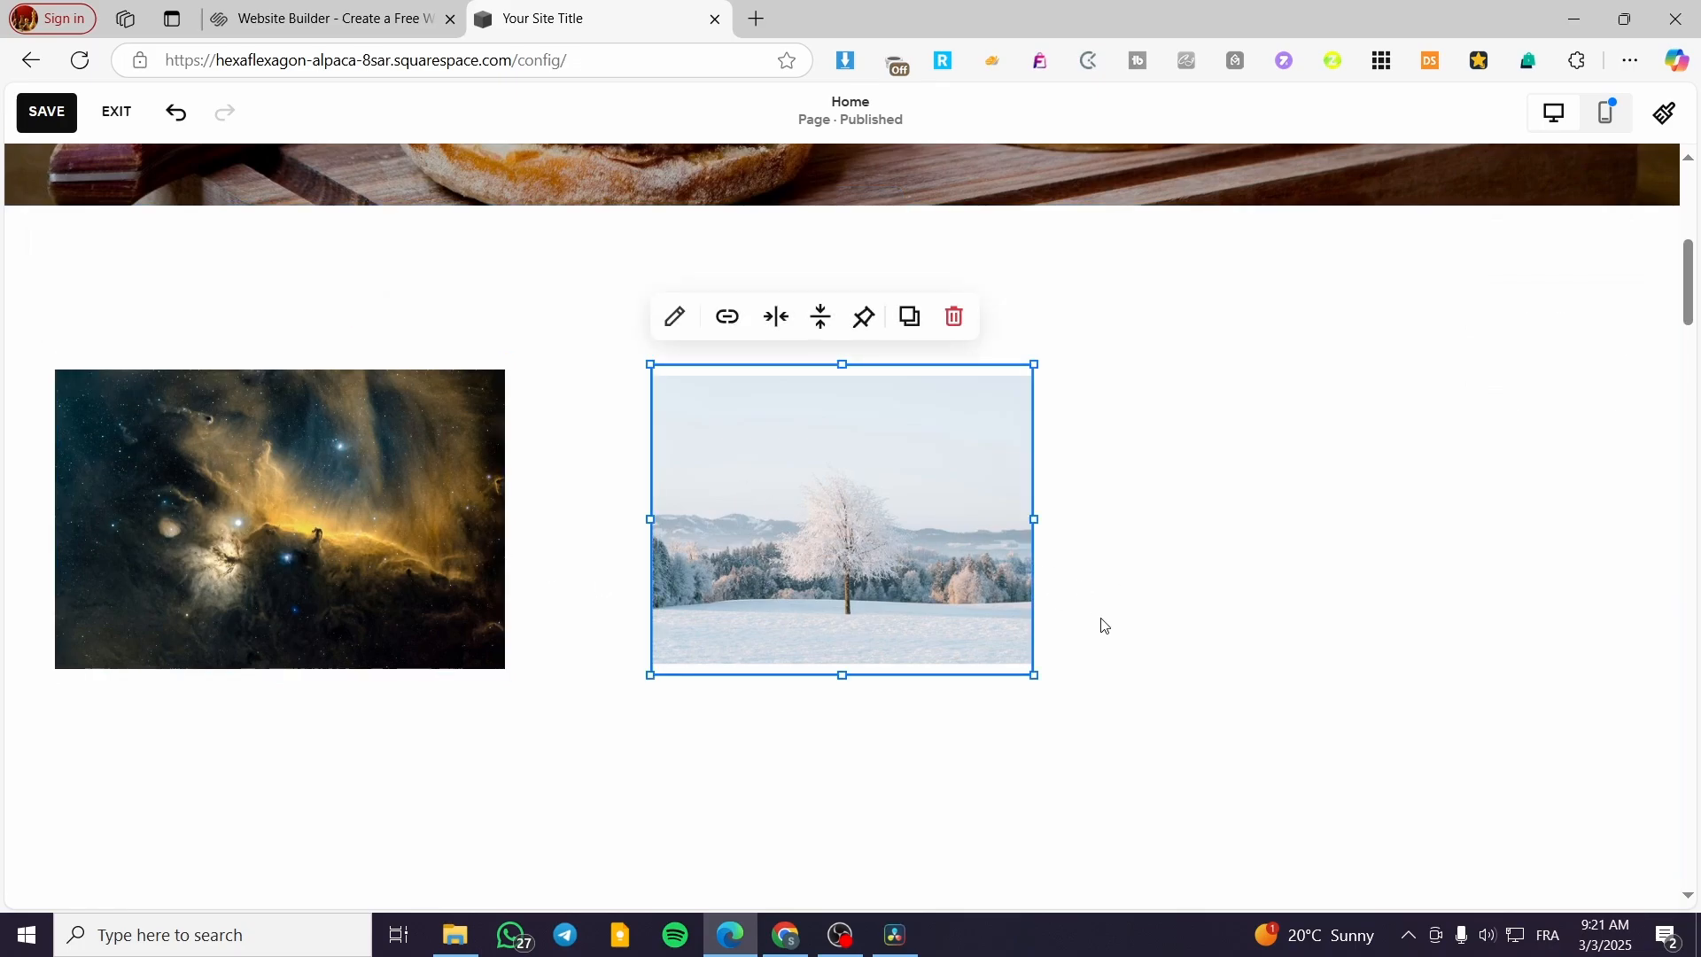
drag(896, 524, 1374, 539)
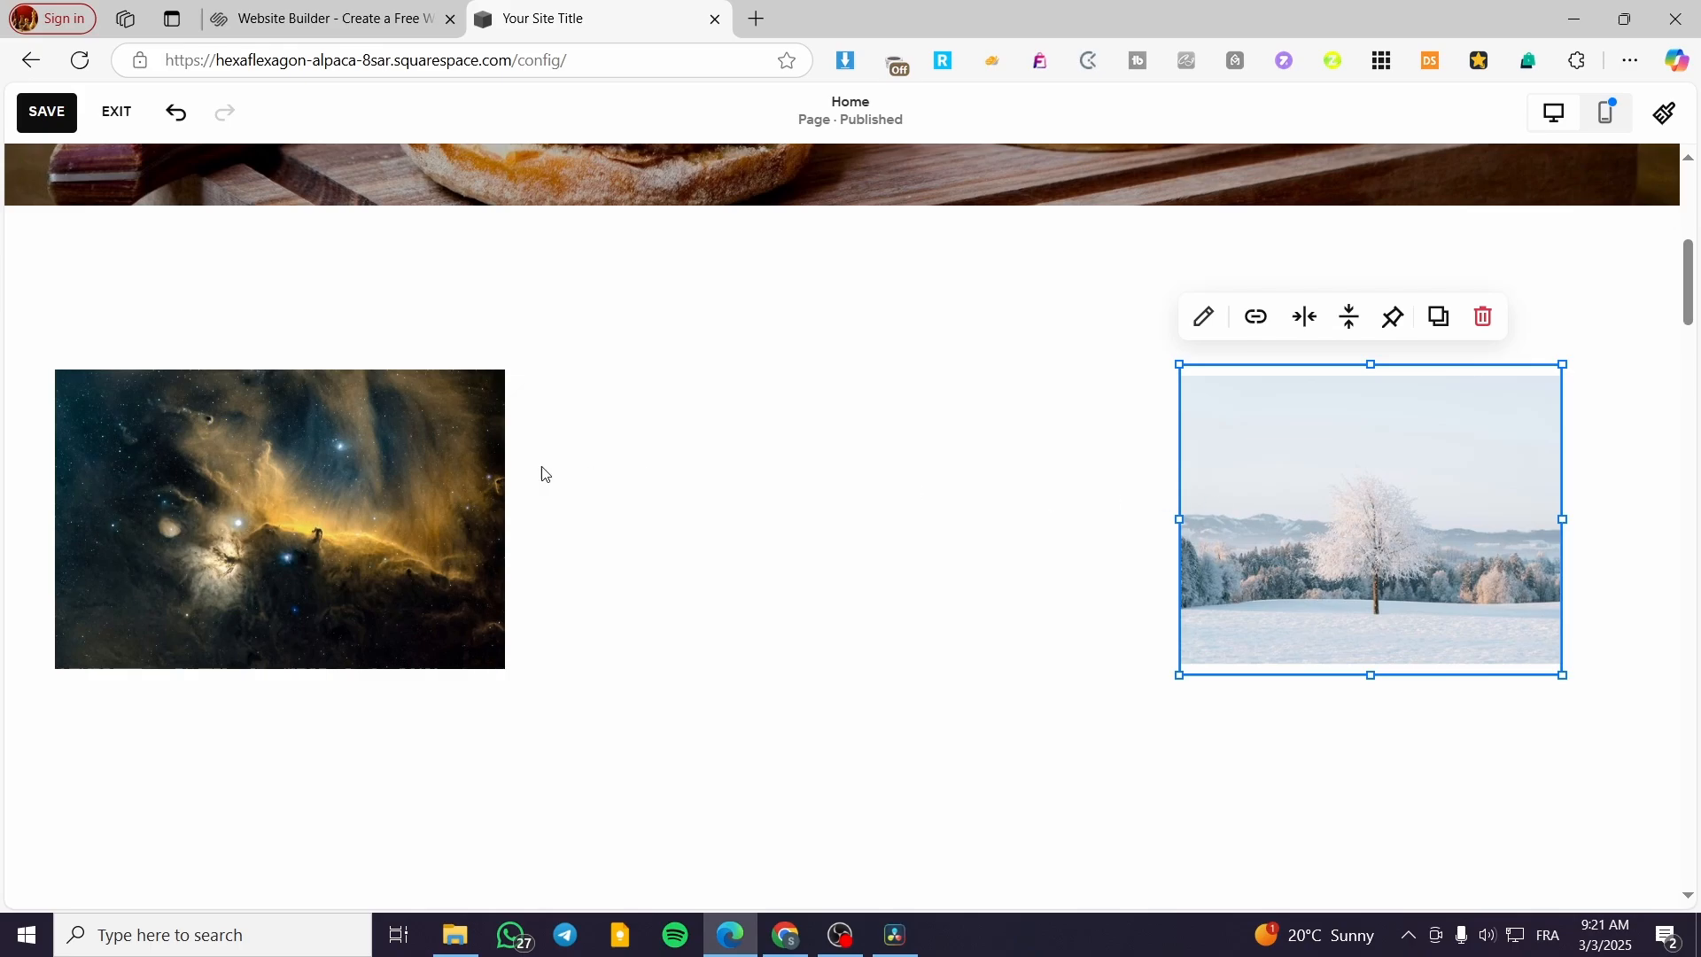
drag(429, 429, 417, 390)
drag(1370, 444, 1386, 425)
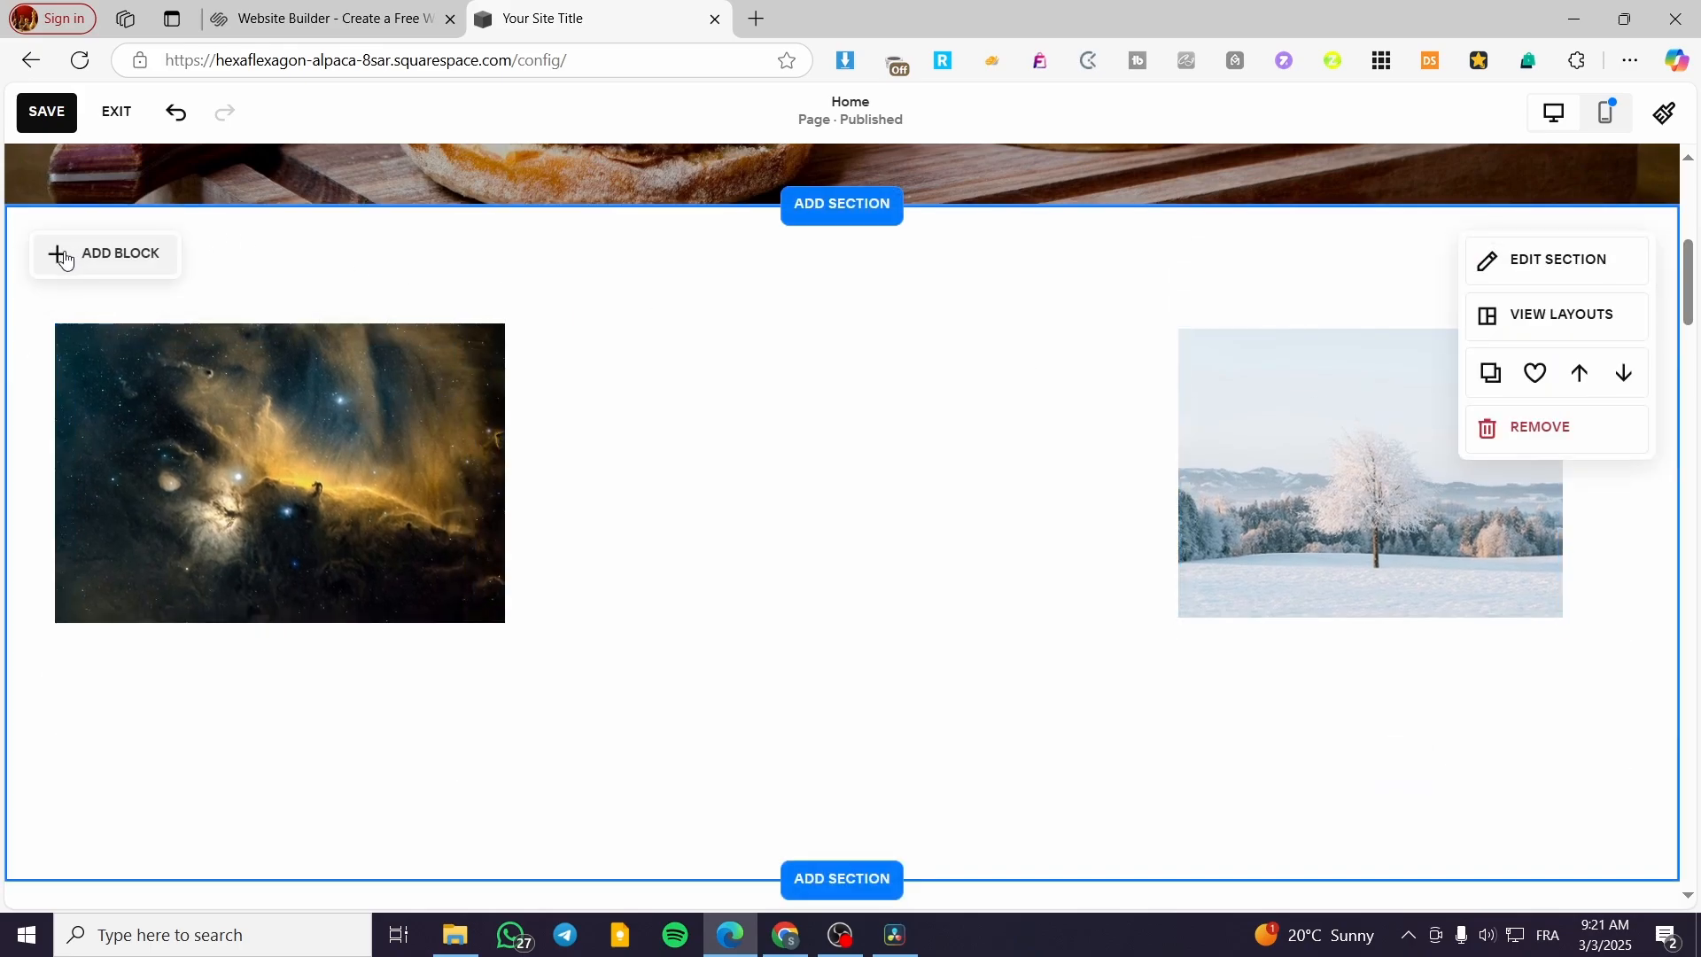
Step: Add a shape block, place it between the two photos, and review the shape options while keeping the square
click(61, 258)
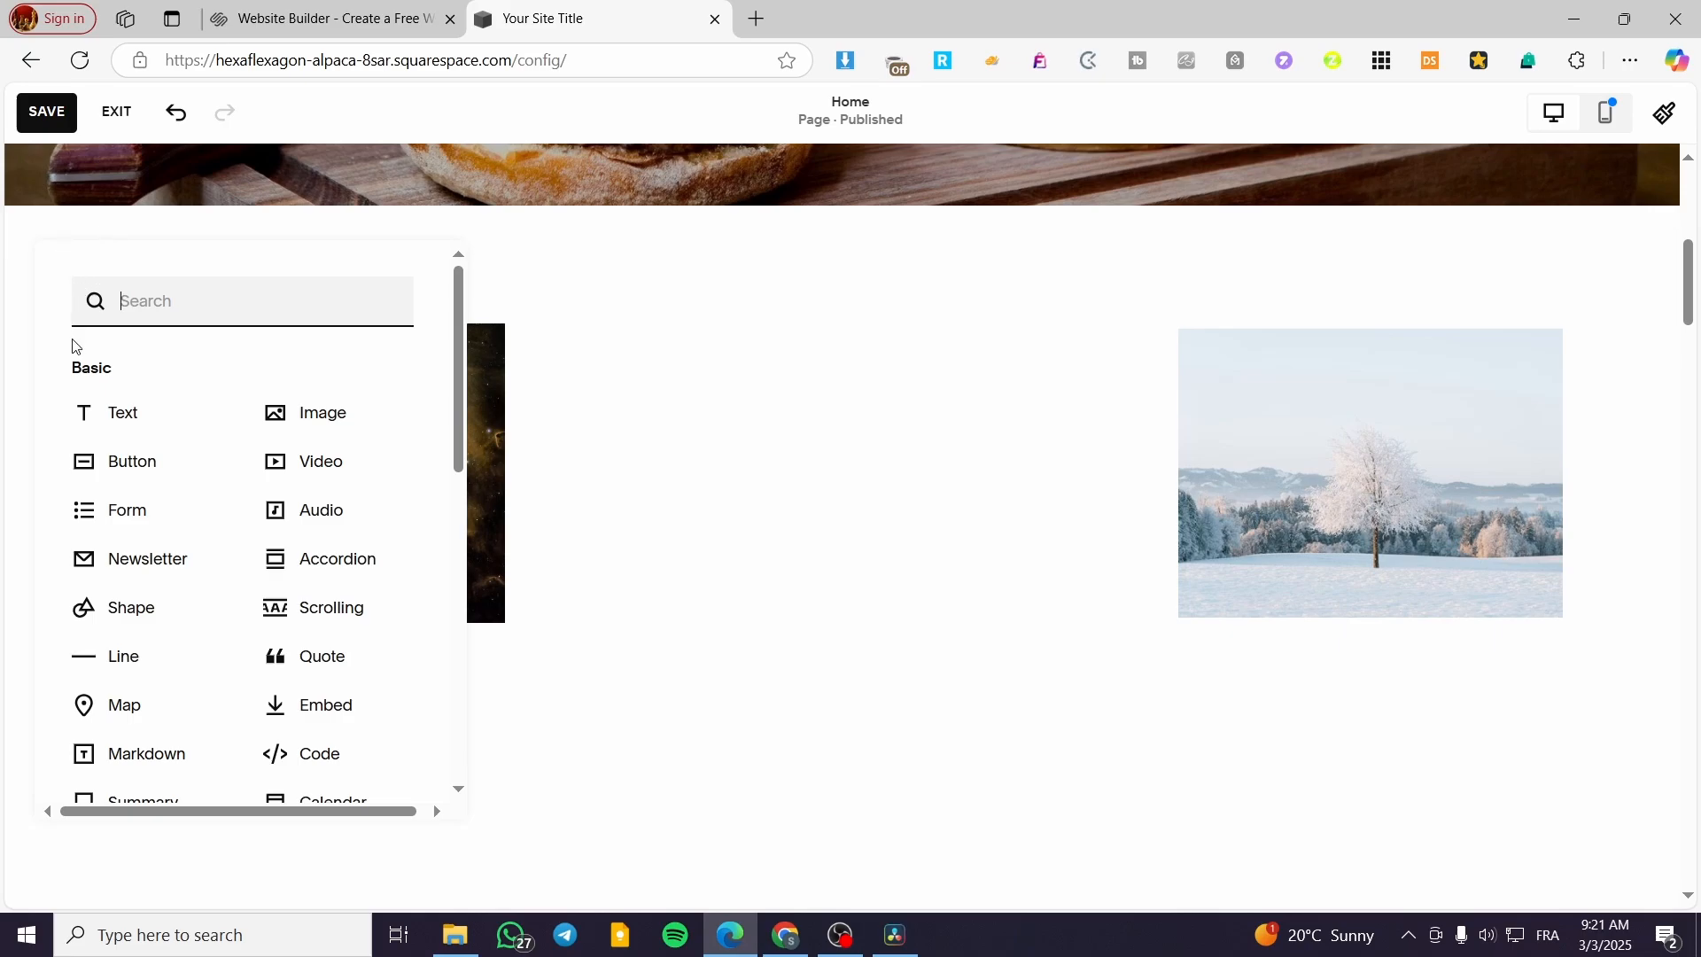
click(140, 616)
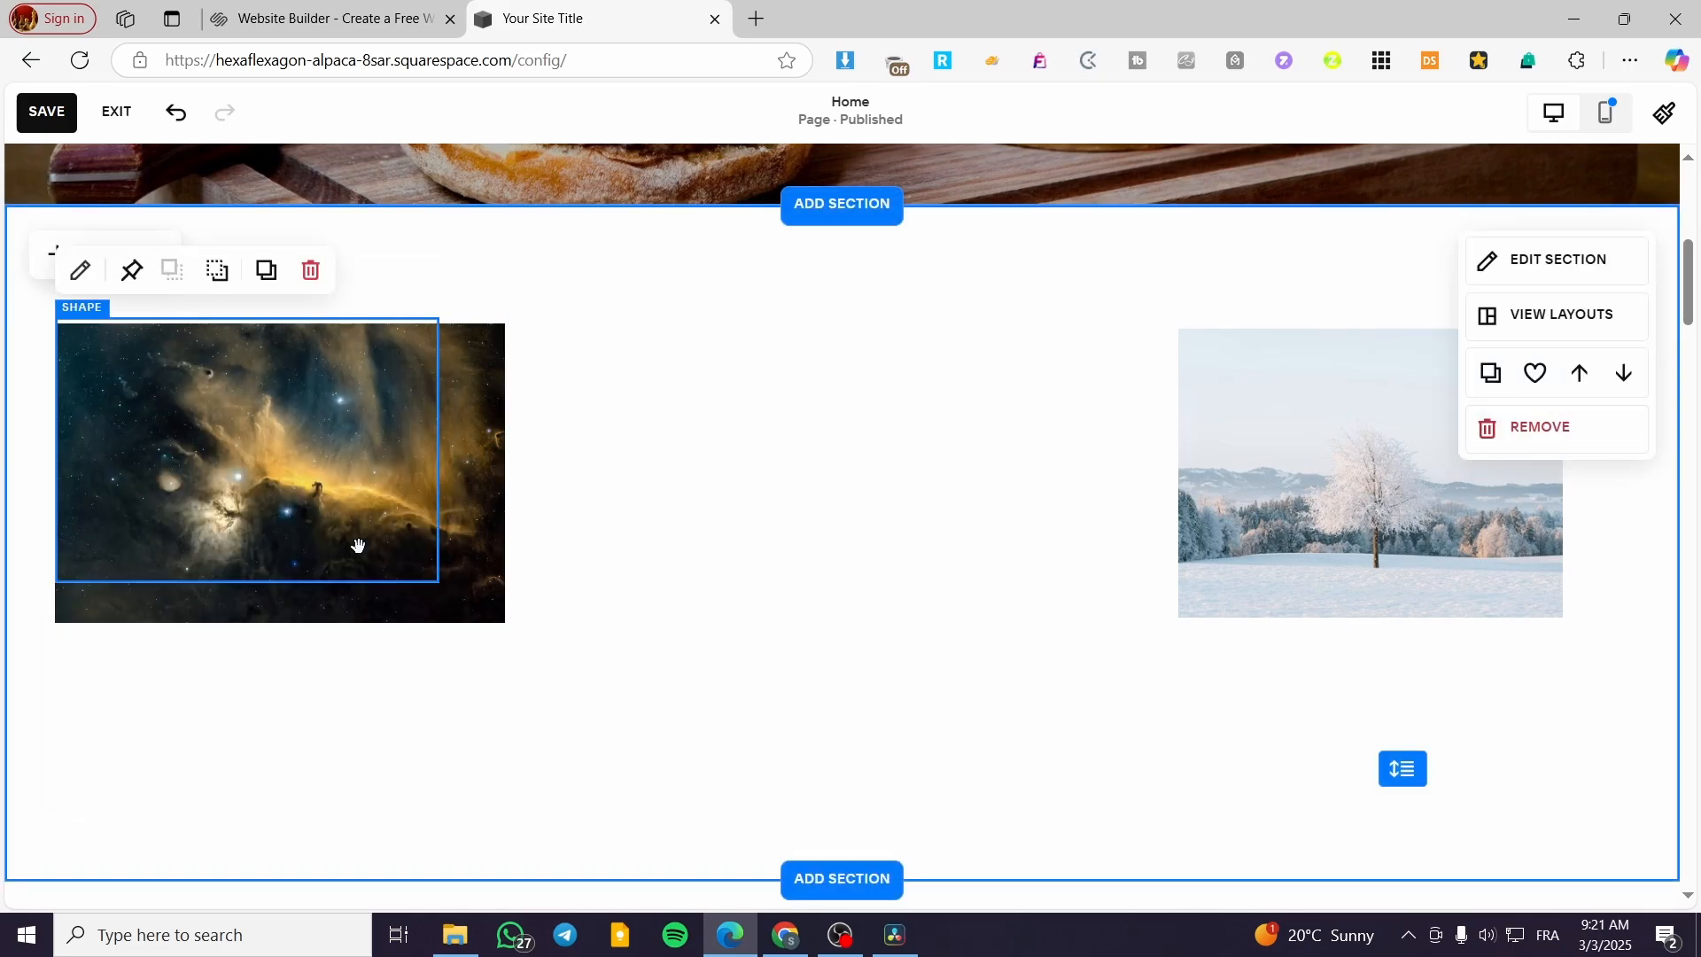
drag(357, 513, 794, 516)
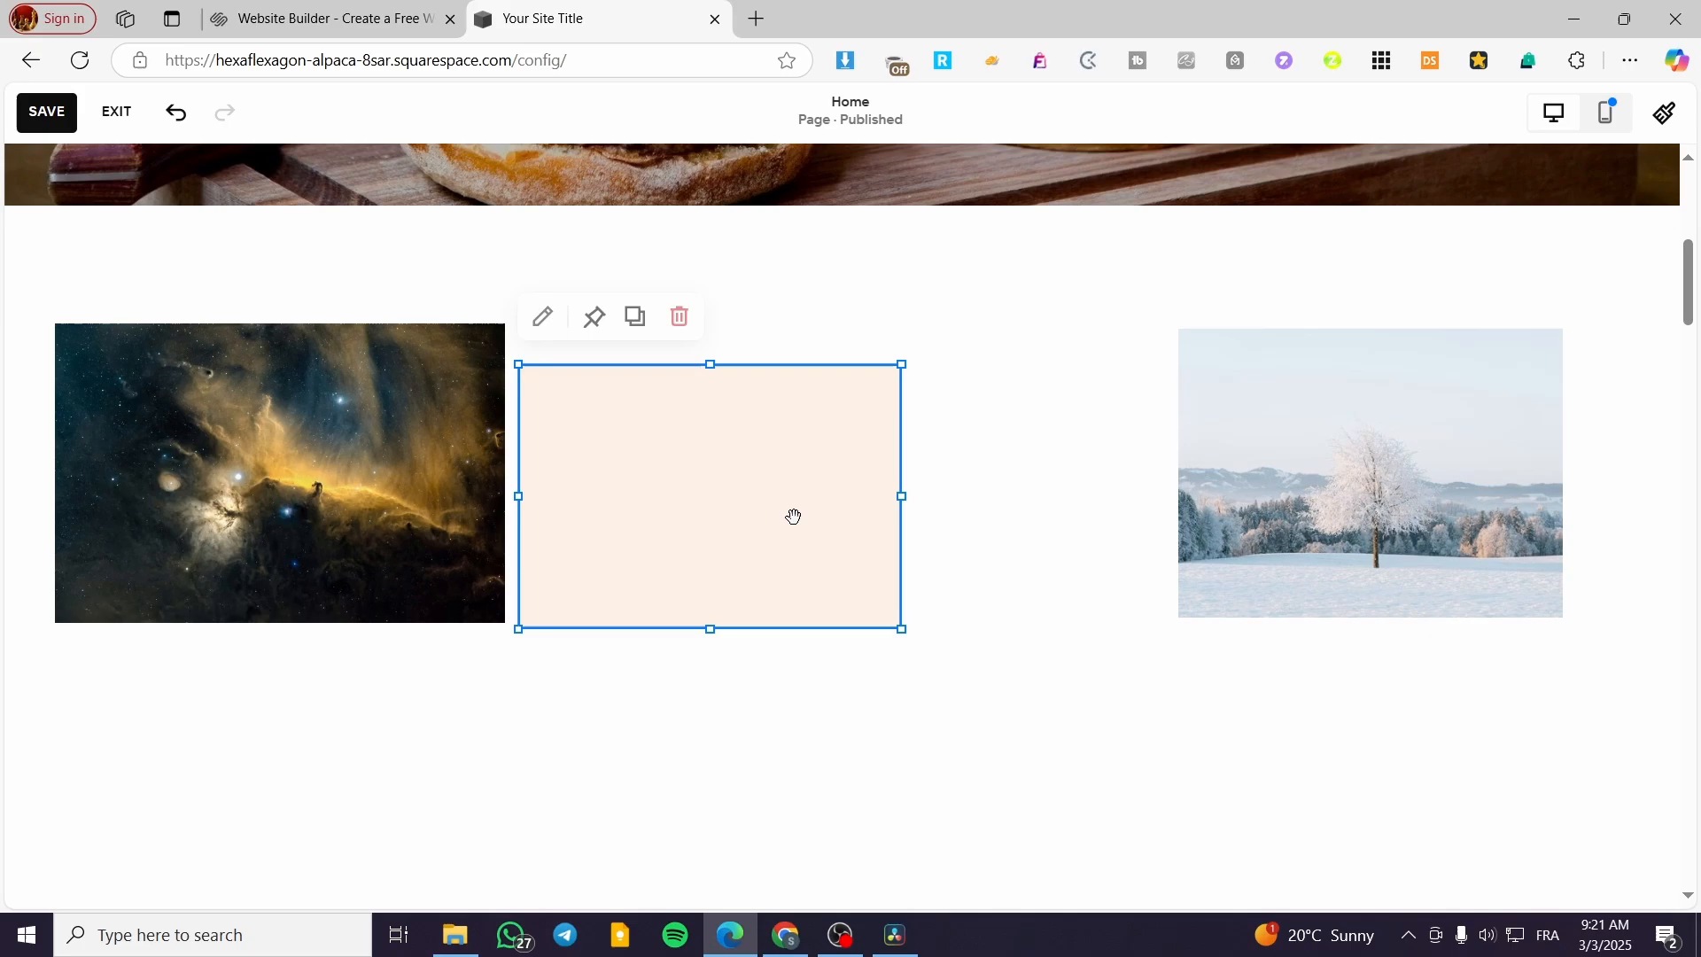
click(555, 330)
click(1119, 538)
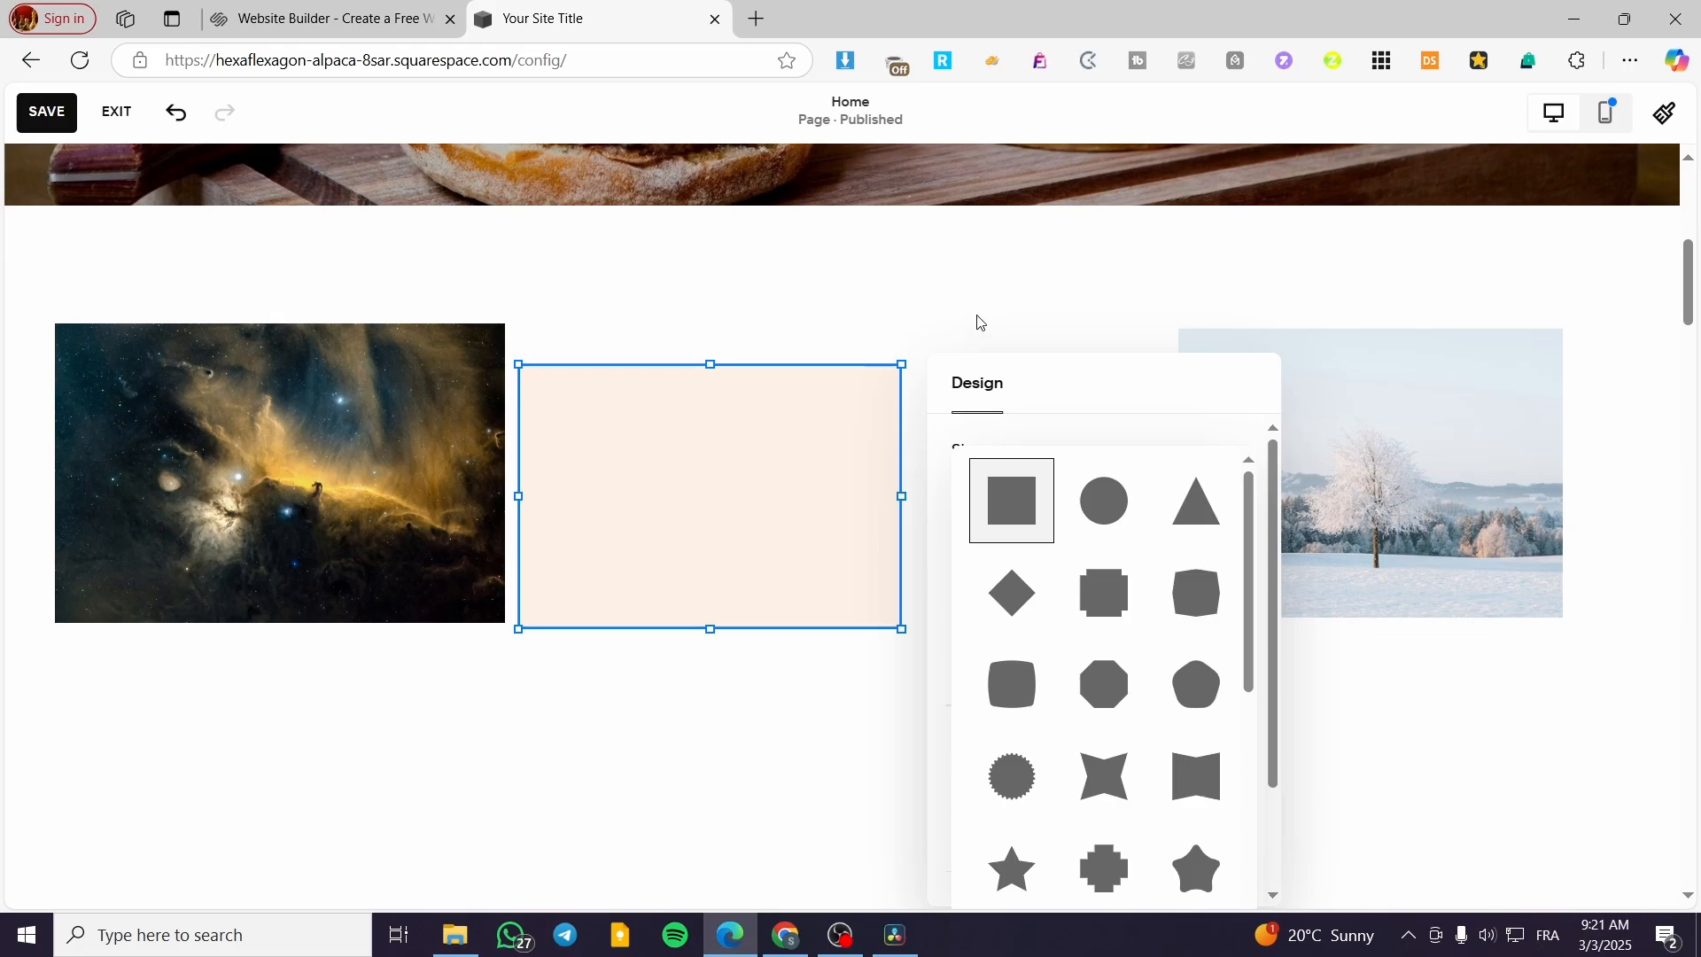
click(782, 472)
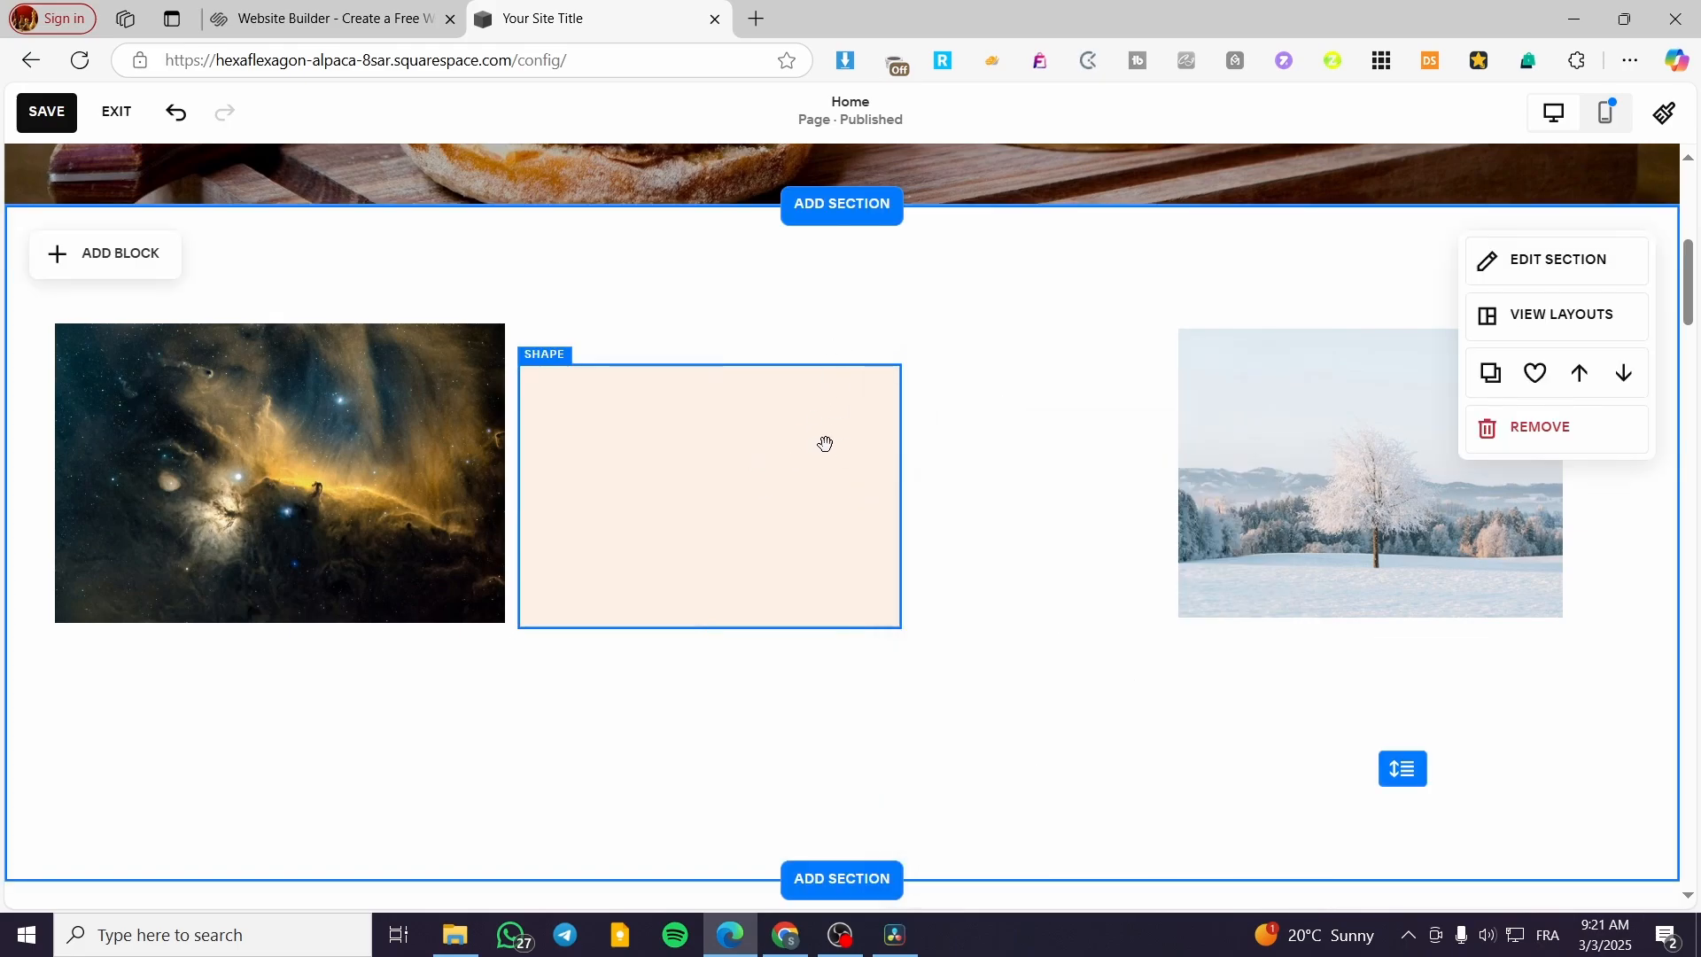
Step: Enlarge the shape block and place it over the nebula image in the left part of the section
click(838, 514)
drag(901, 629, 1124, 816)
drag(408, 441, 482, 478)
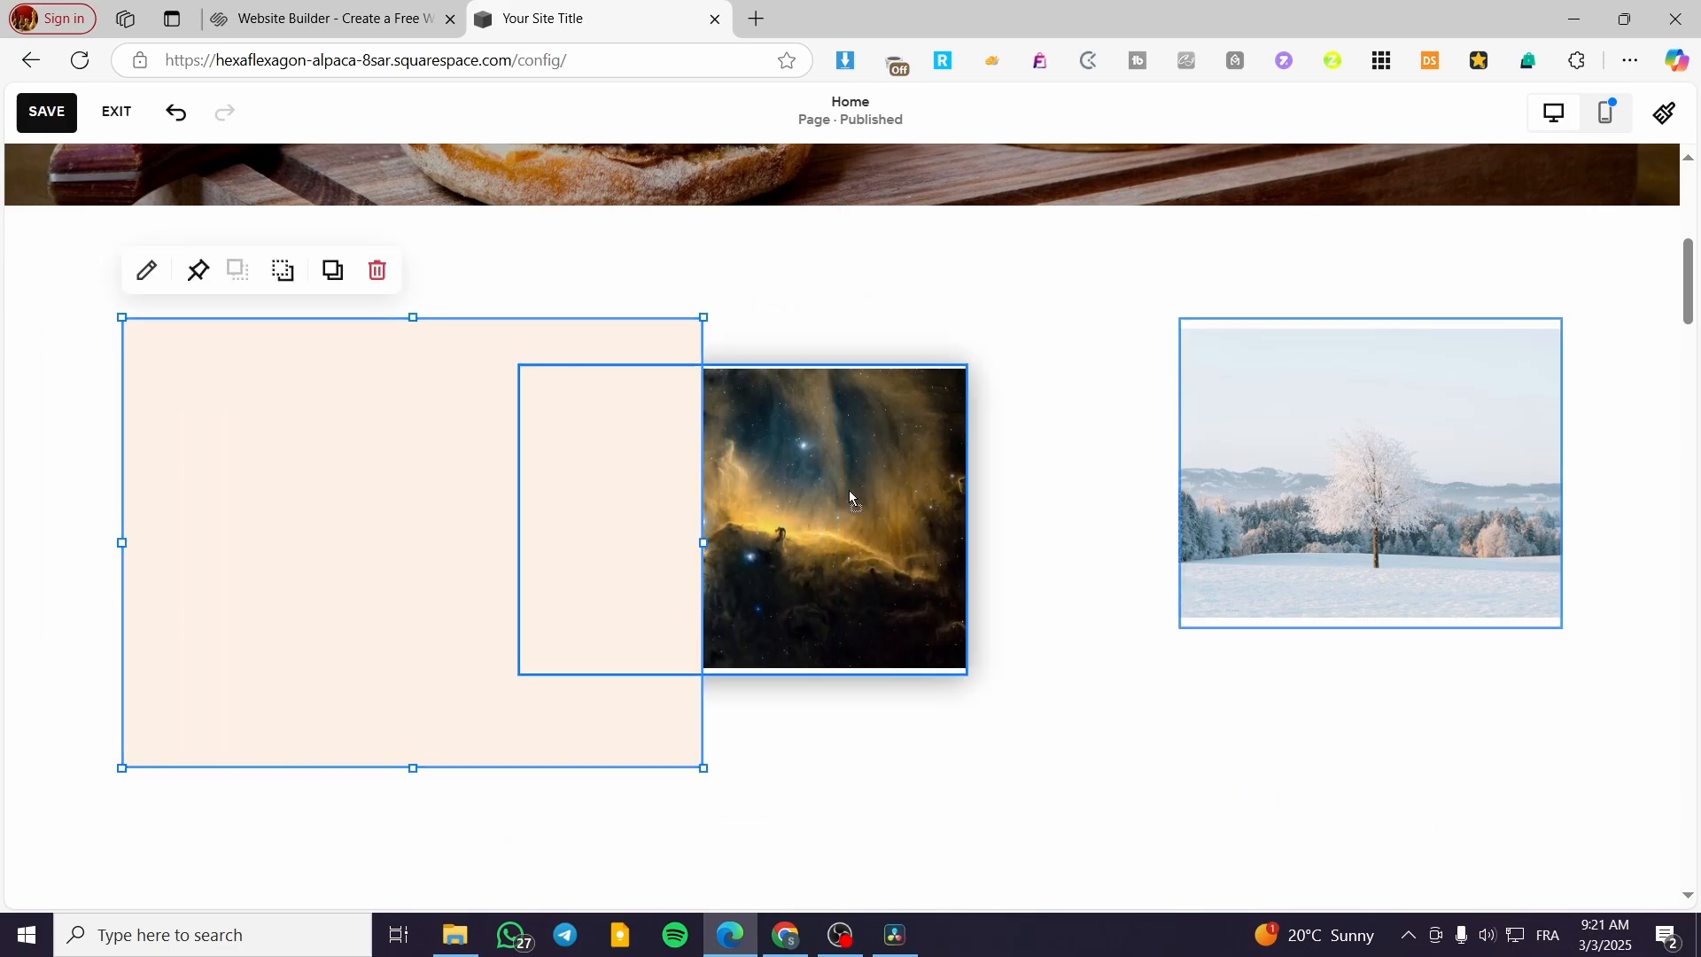
Step: Bring the nebula image in front of the shape and align it with the shape's upper-left corner
drag(851, 498, 744, 494)
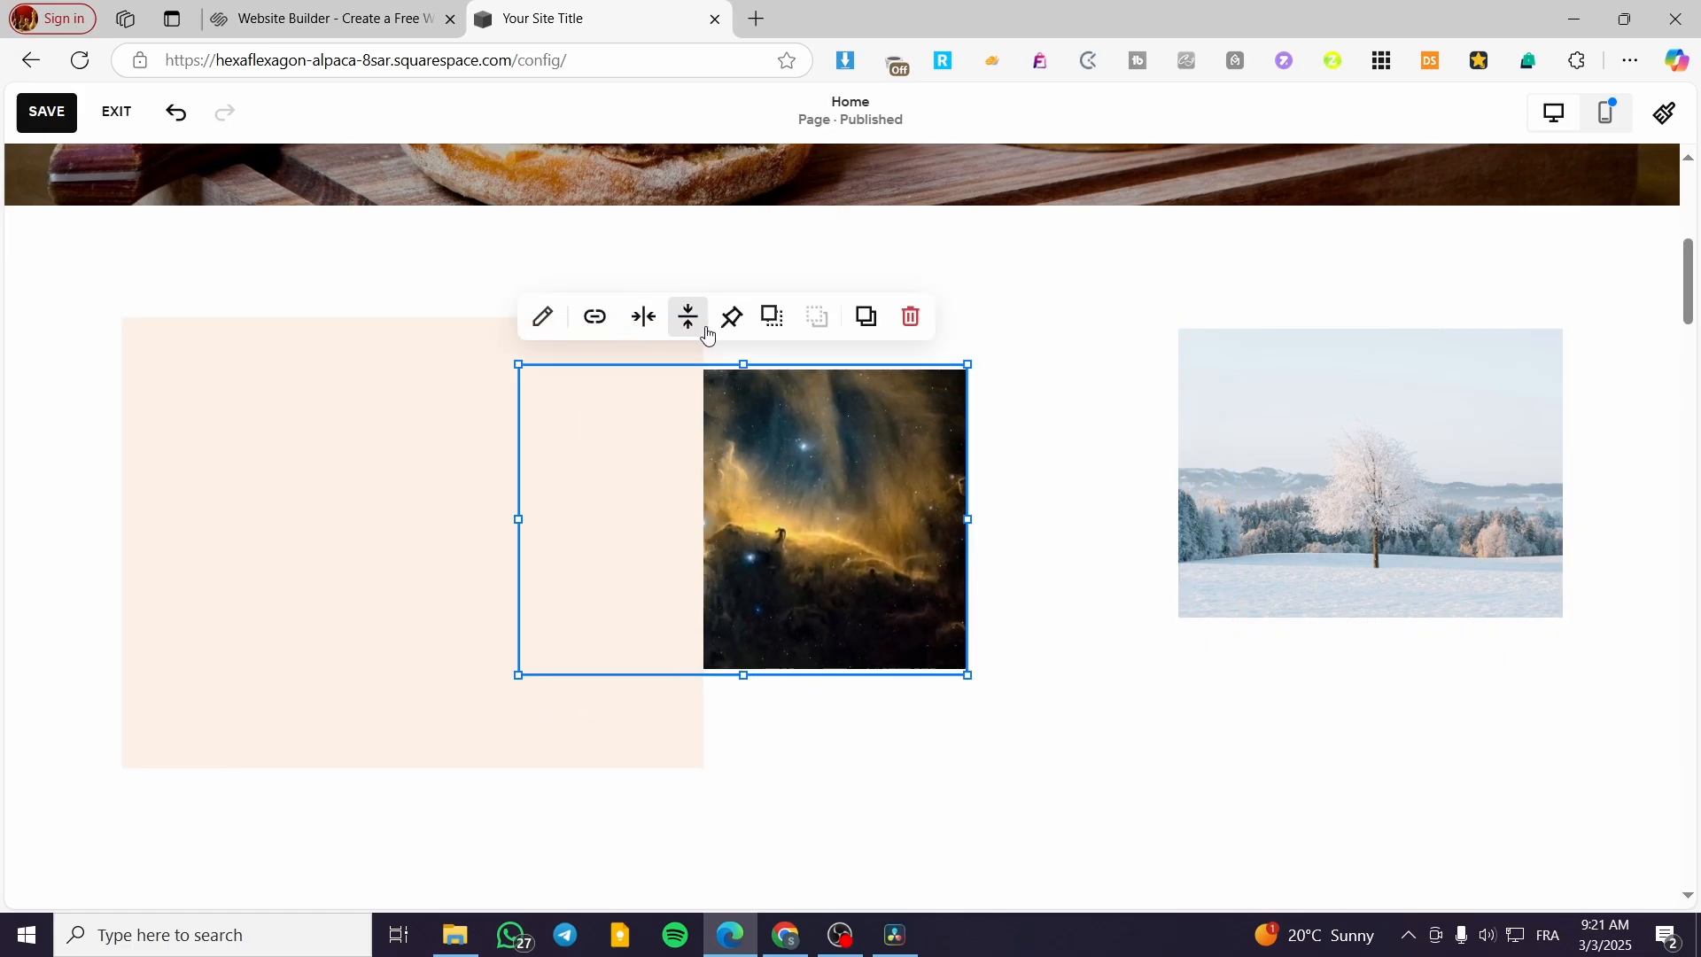
click(774, 320)
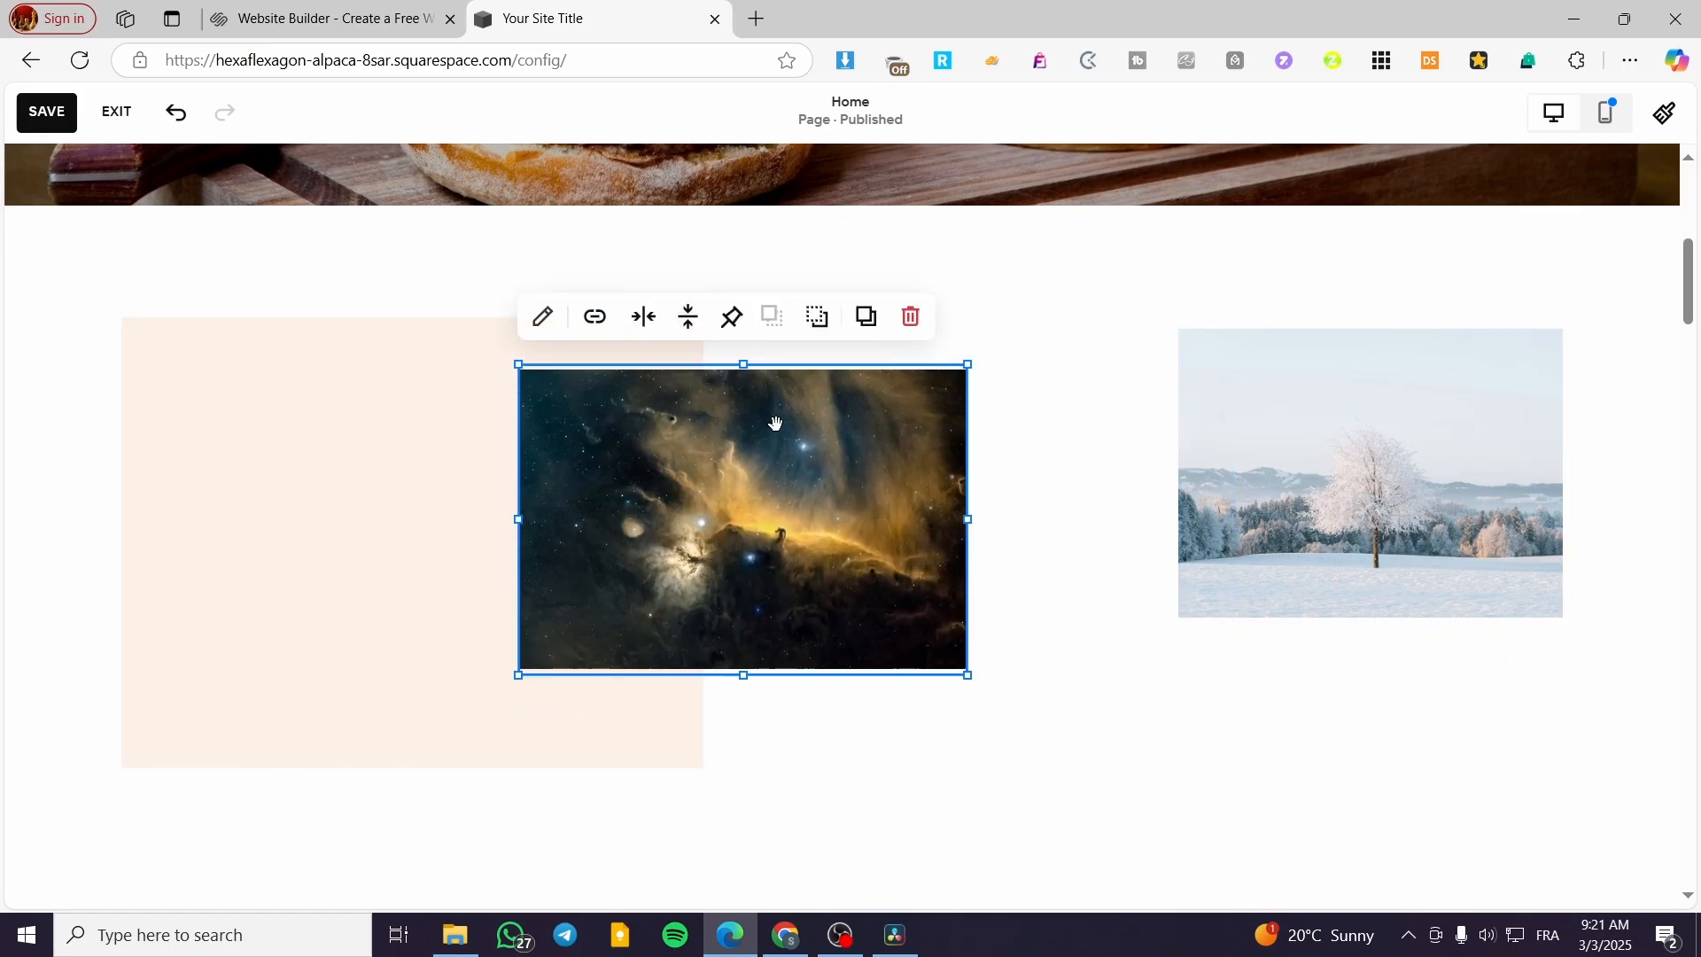
drag(787, 514, 529, 535)
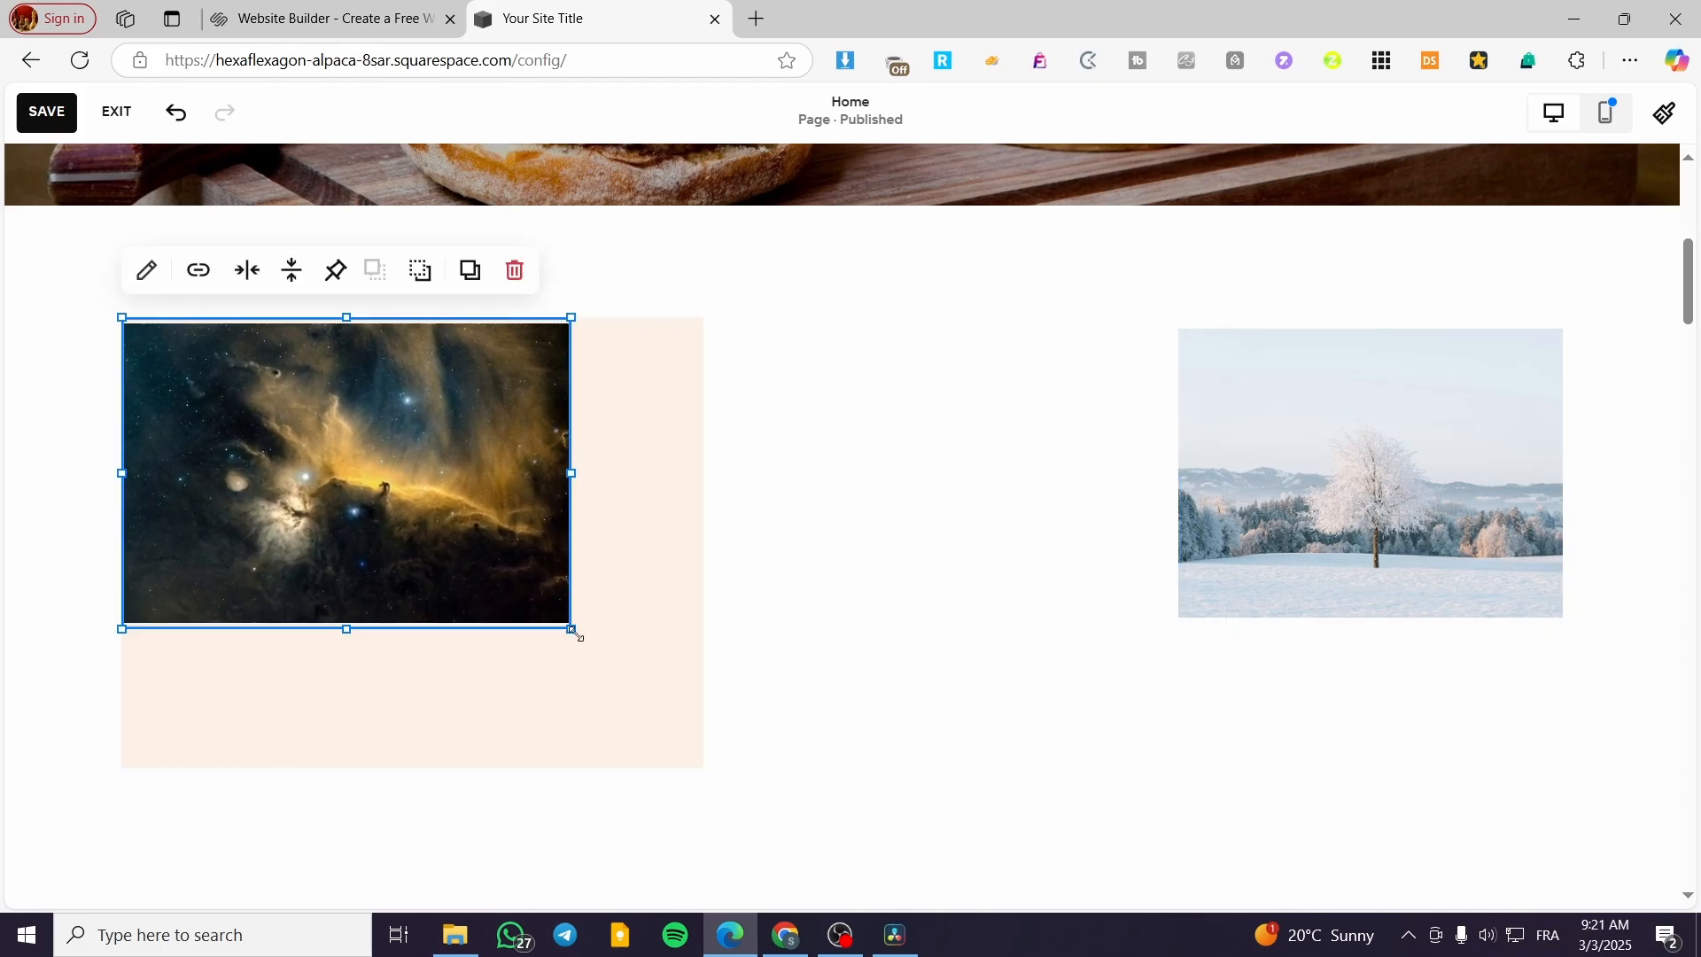
Step: Shrink the nebula image block, trim its empty height, and place it in the upper part of the shape
drag(570, 629, 574, 624)
drag(571, 629, 373, 533)
drag(278, 425, 321, 420)
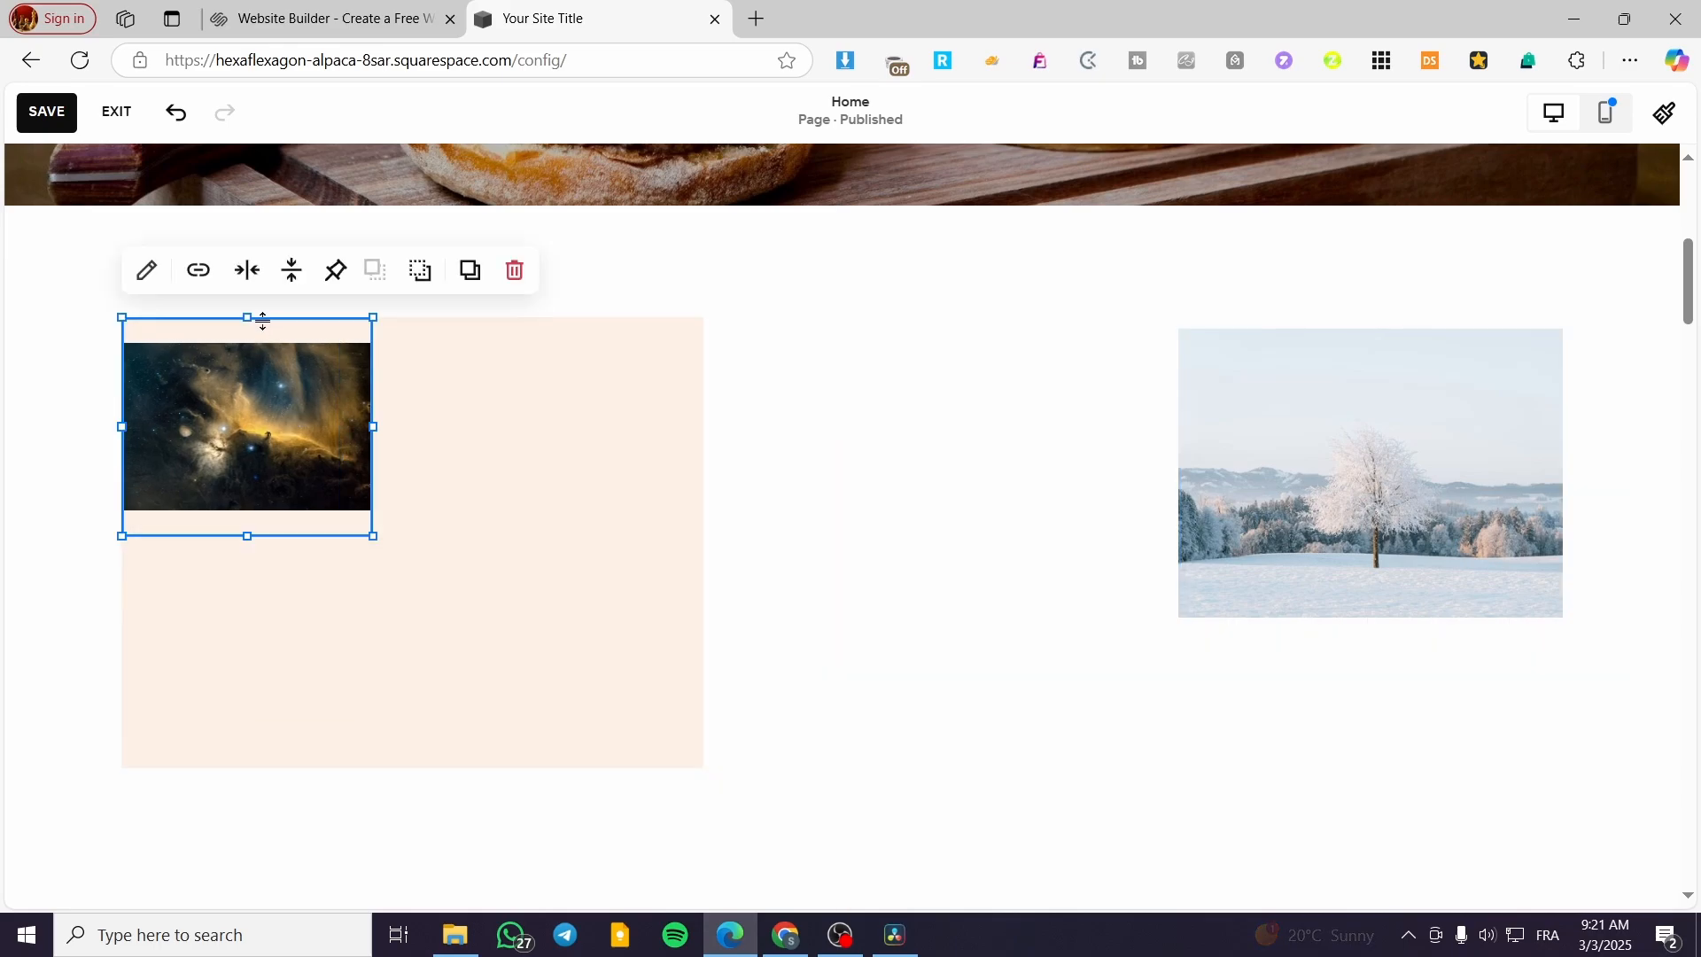
drag(249, 319, 252, 370)
drag(348, 457, 587, 644)
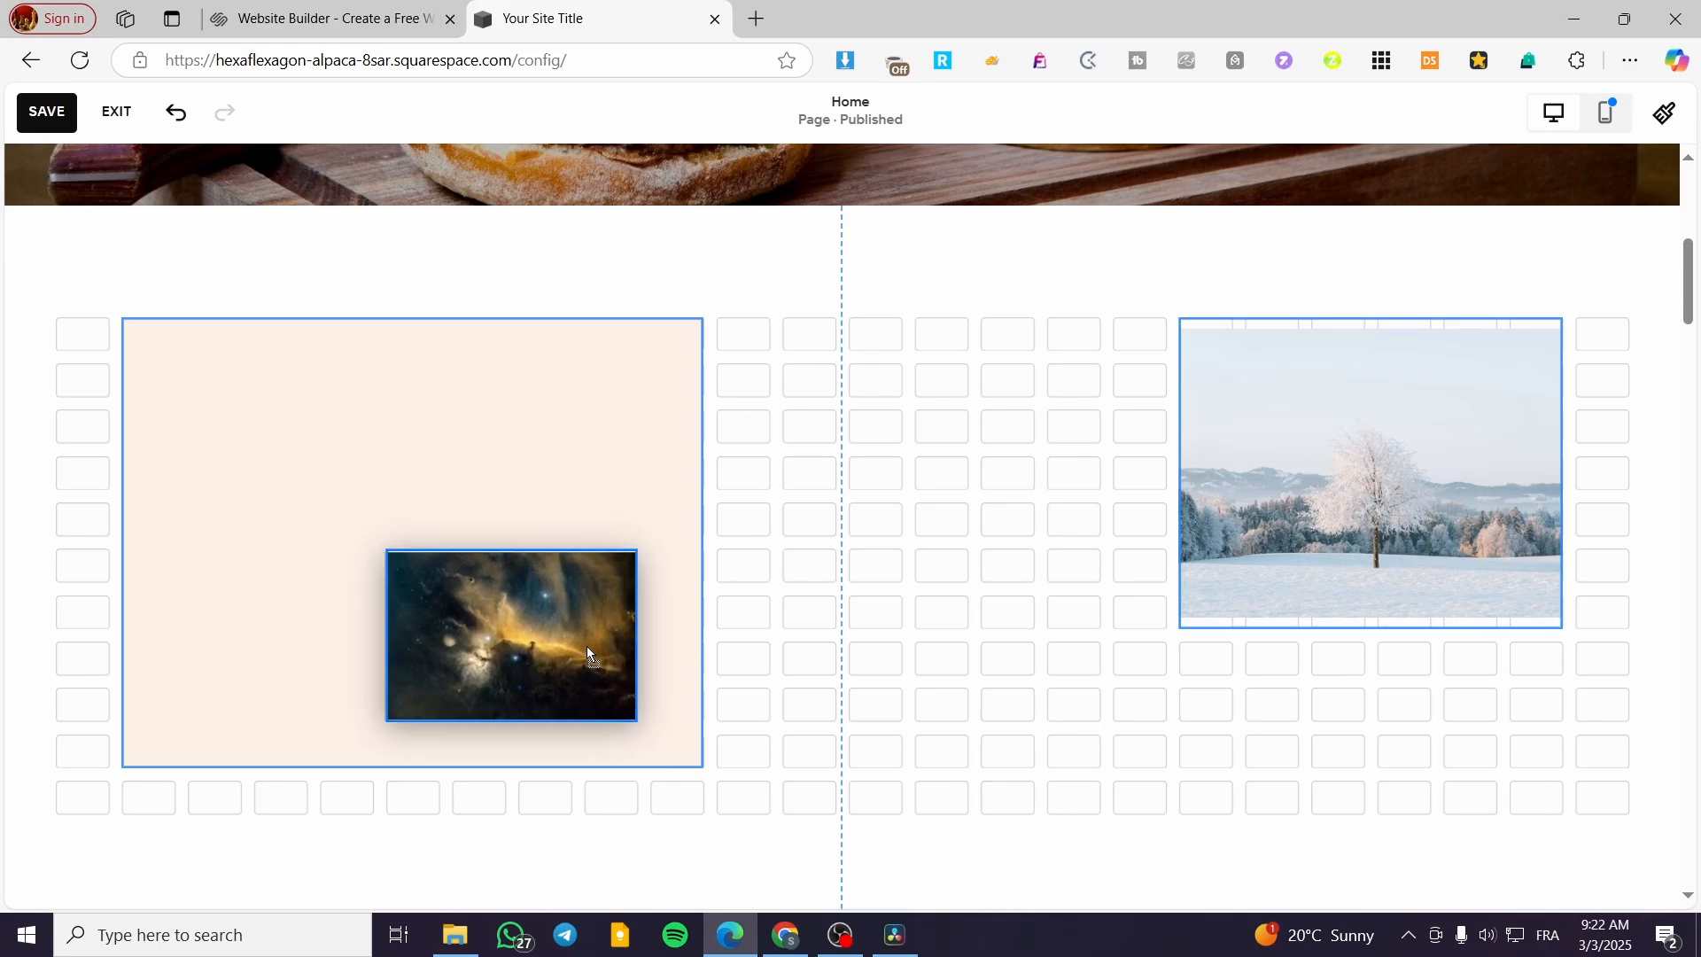
drag(586, 648, 477, 499)
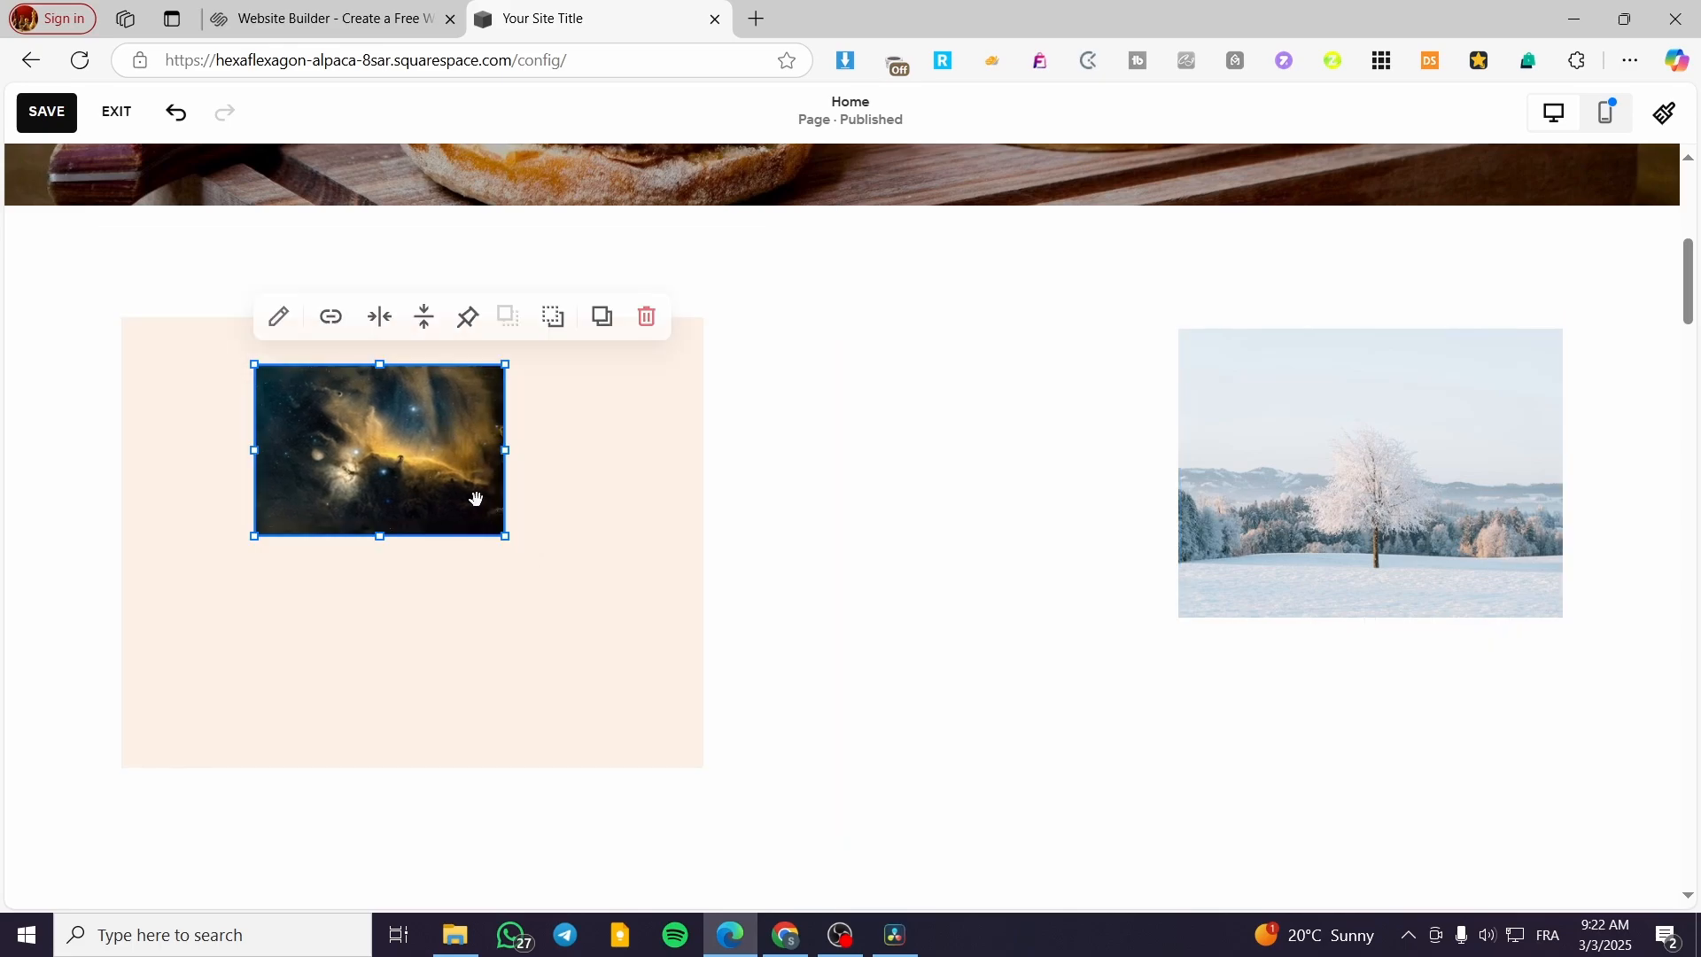
Step: Narrow the shape block to centre the nebula image horizontally, and shorten the shape from its lower edge
click(663, 524)
drag(703, 543, 639, 542)
mouse_move(378, 321)
mouse_down()
mouse_move(384, 363)
mouse_move(383, 330)
mouse_up()
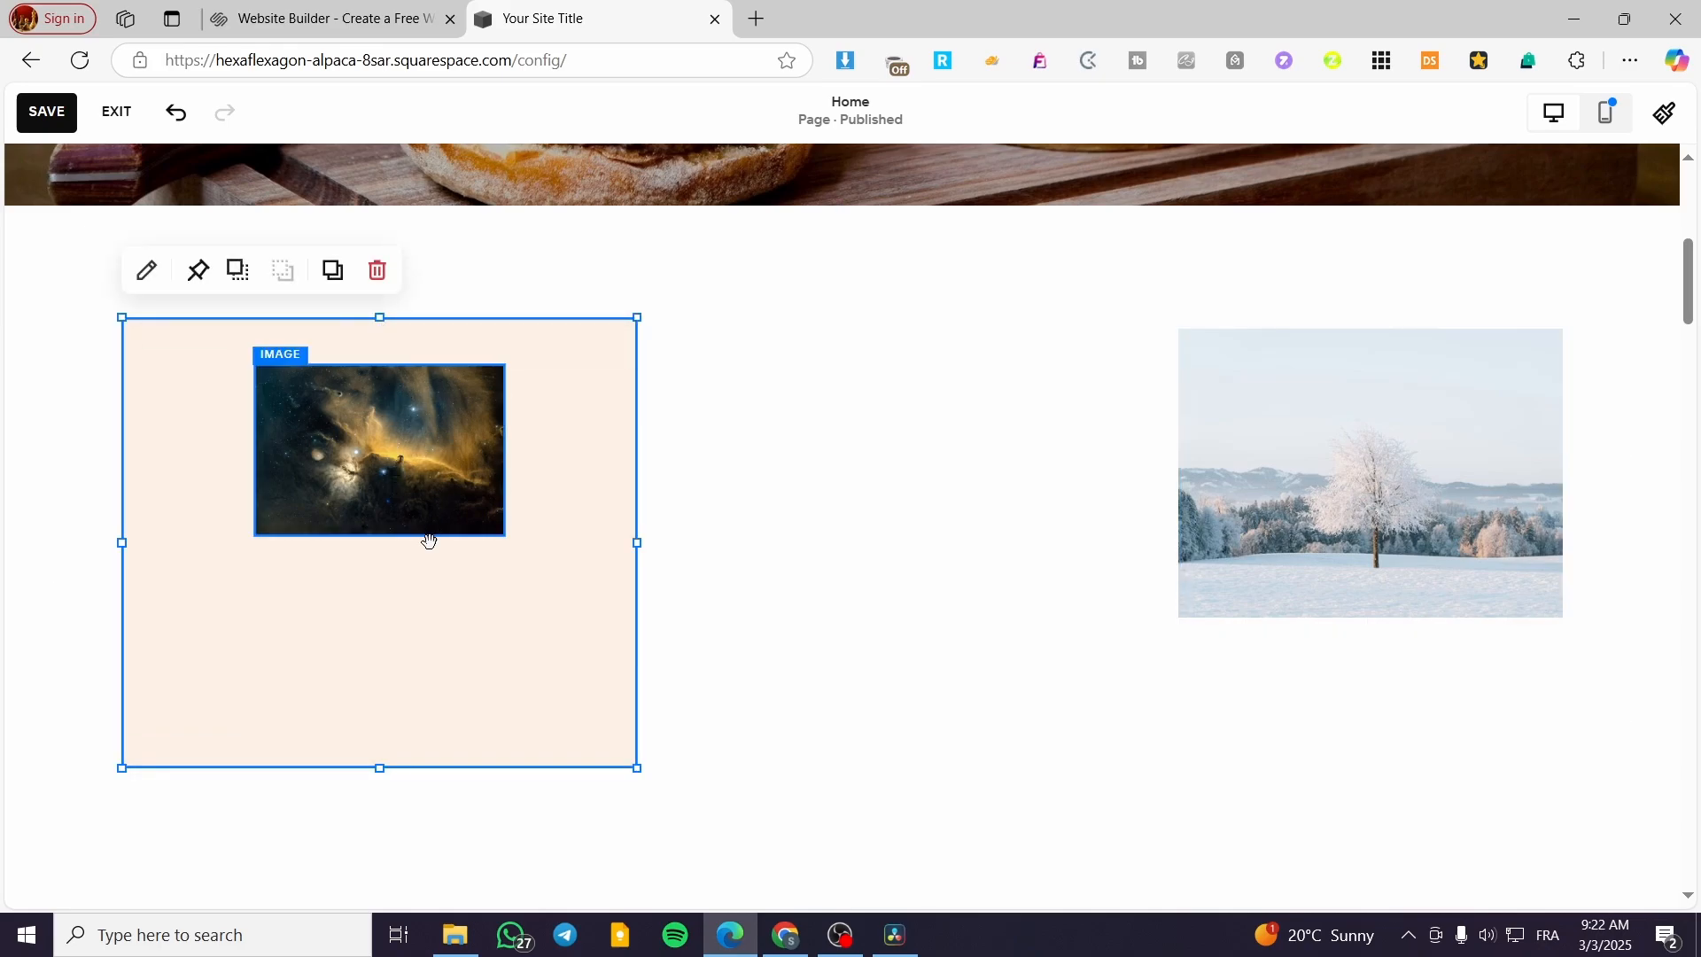
drag(124, 767, 117, 700)
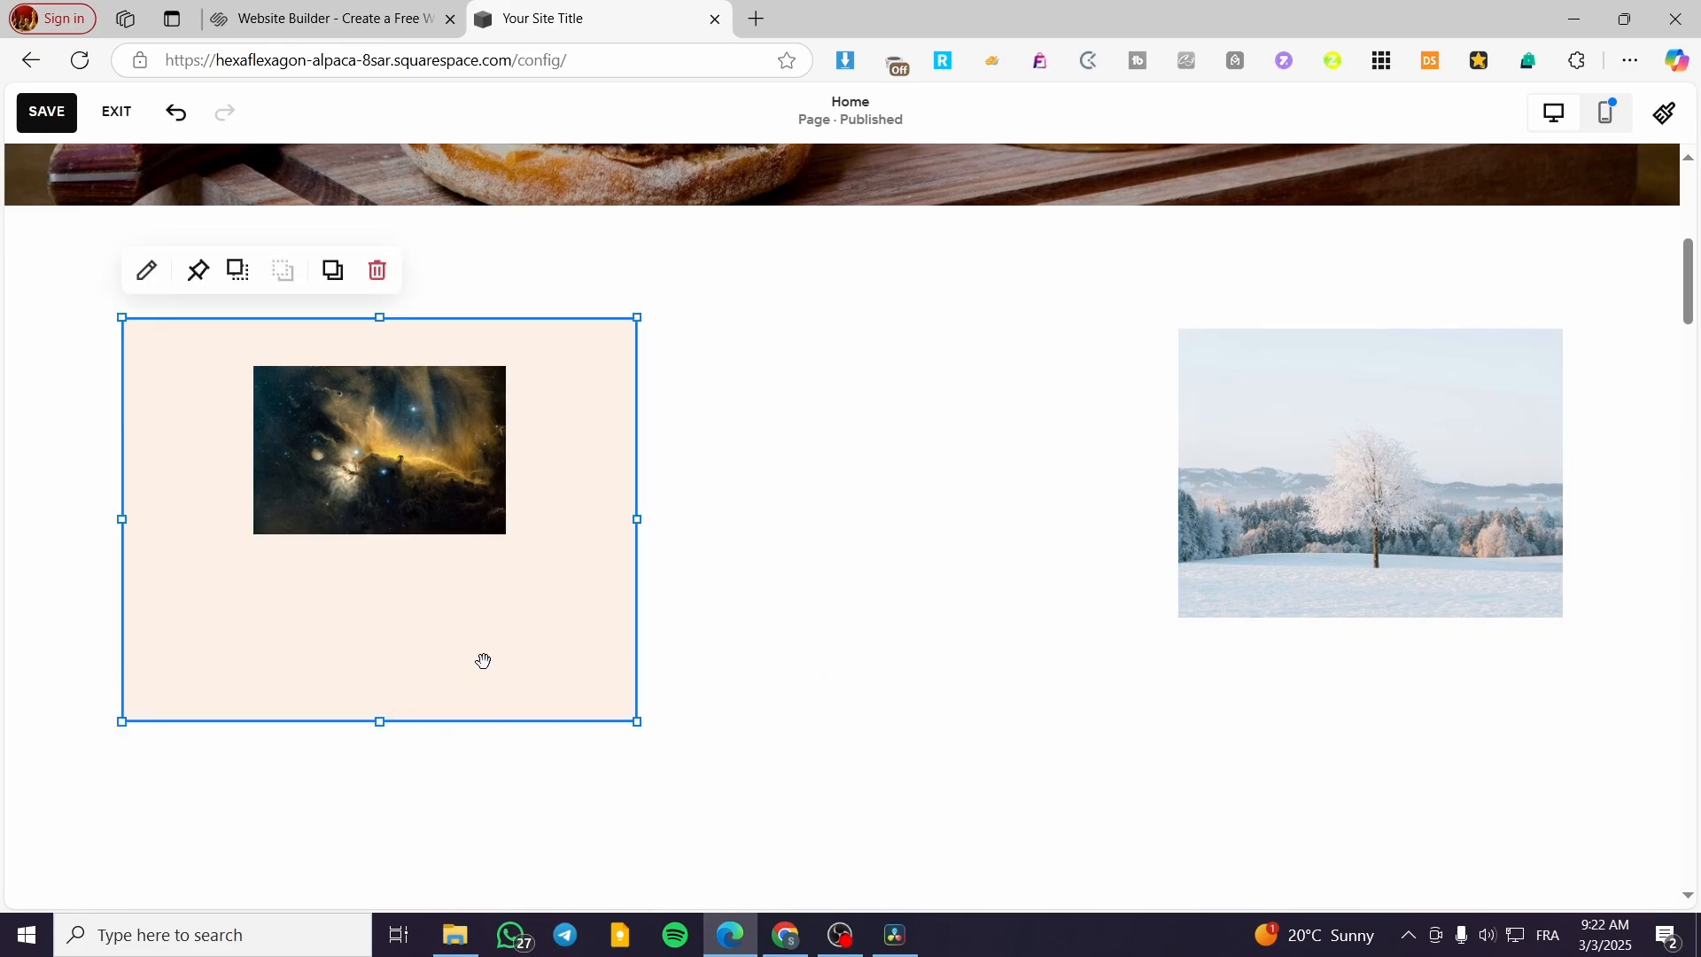
click(57, 380)
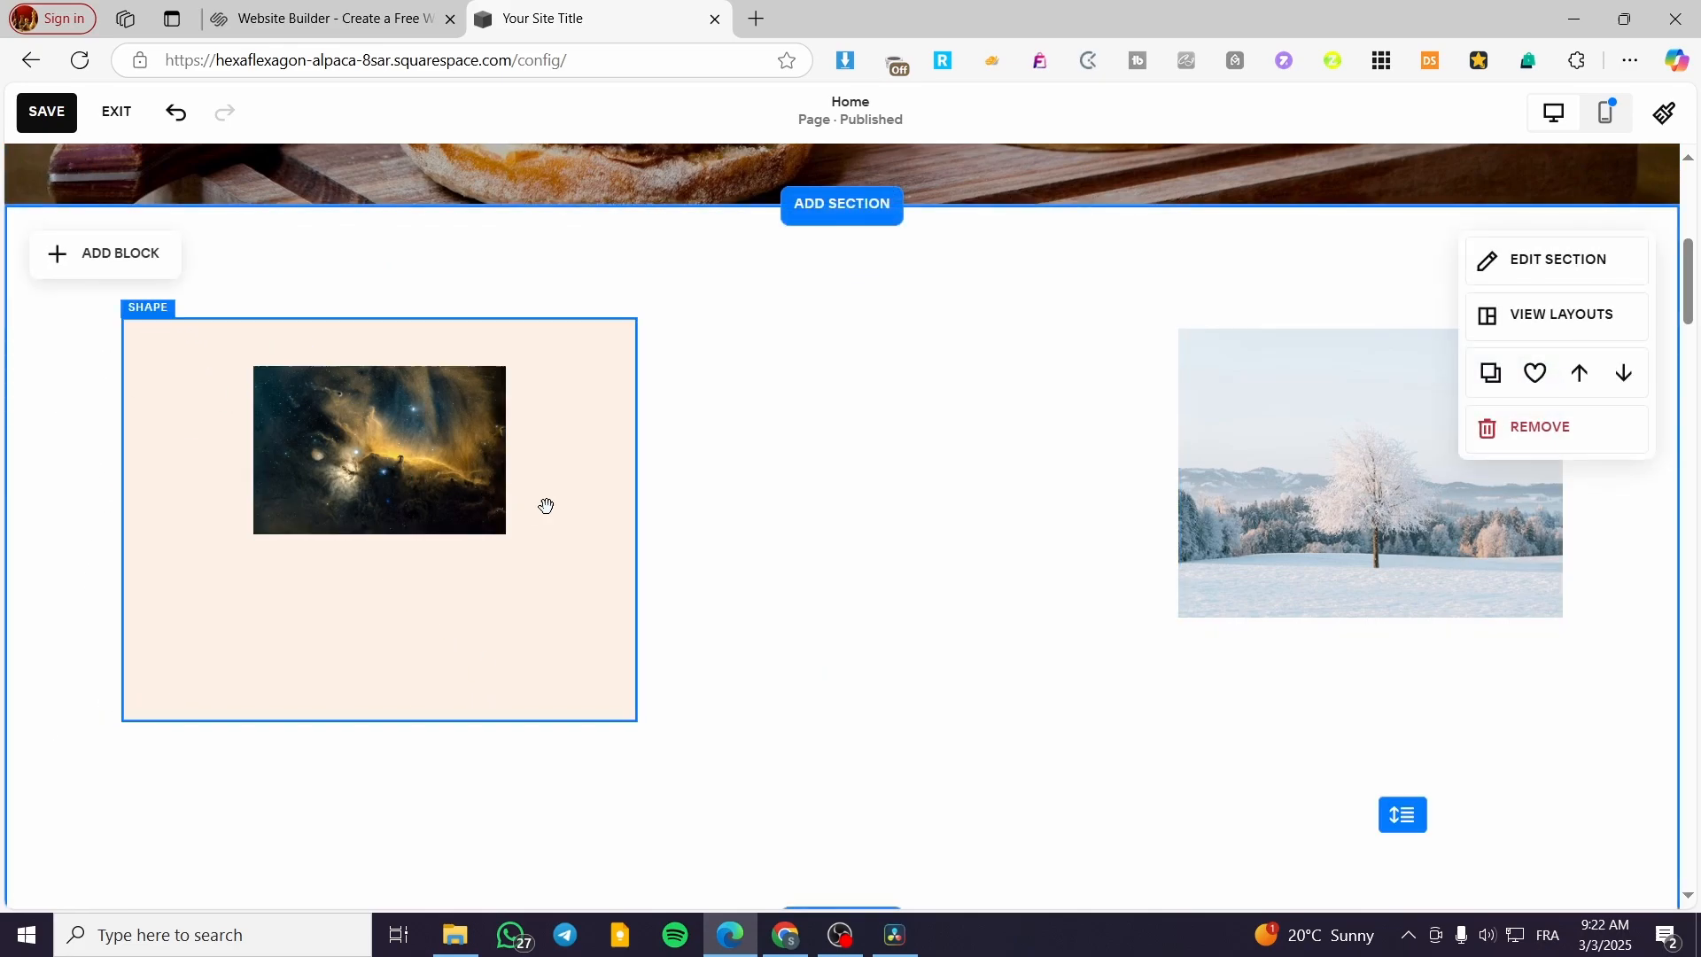
Step: Open the nebula image in the image editor and try a Custom crop by adjusting its corner handles
double_click(330, 435)
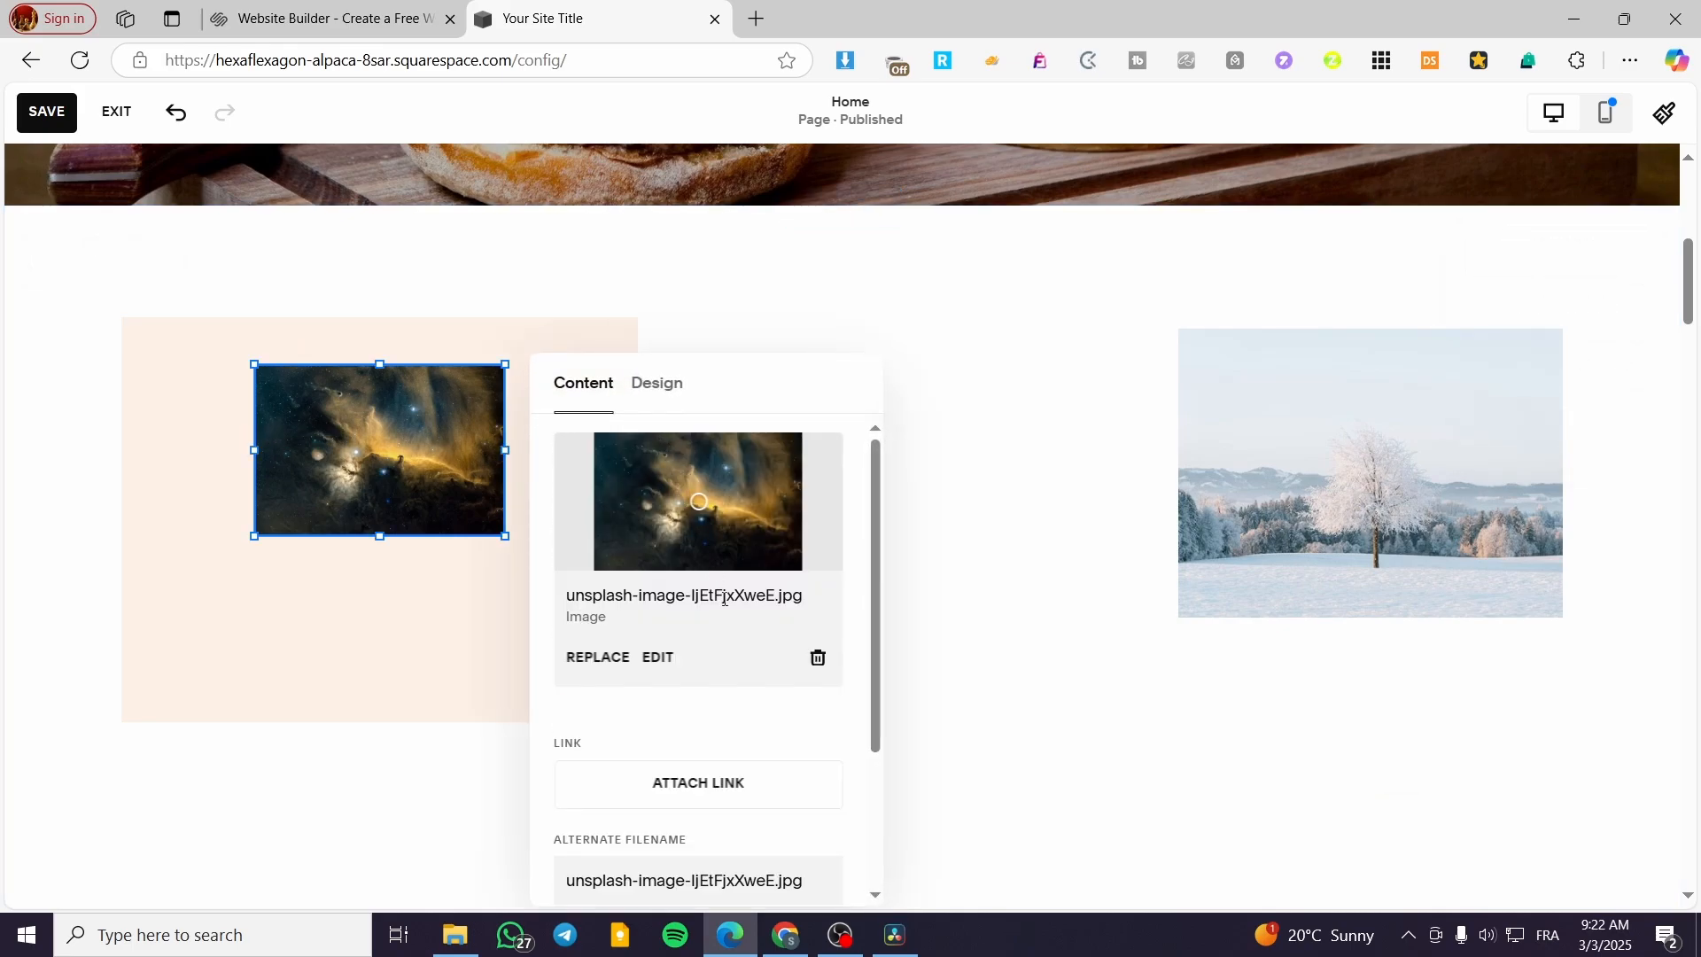
scroll(668, 671, down, 3)
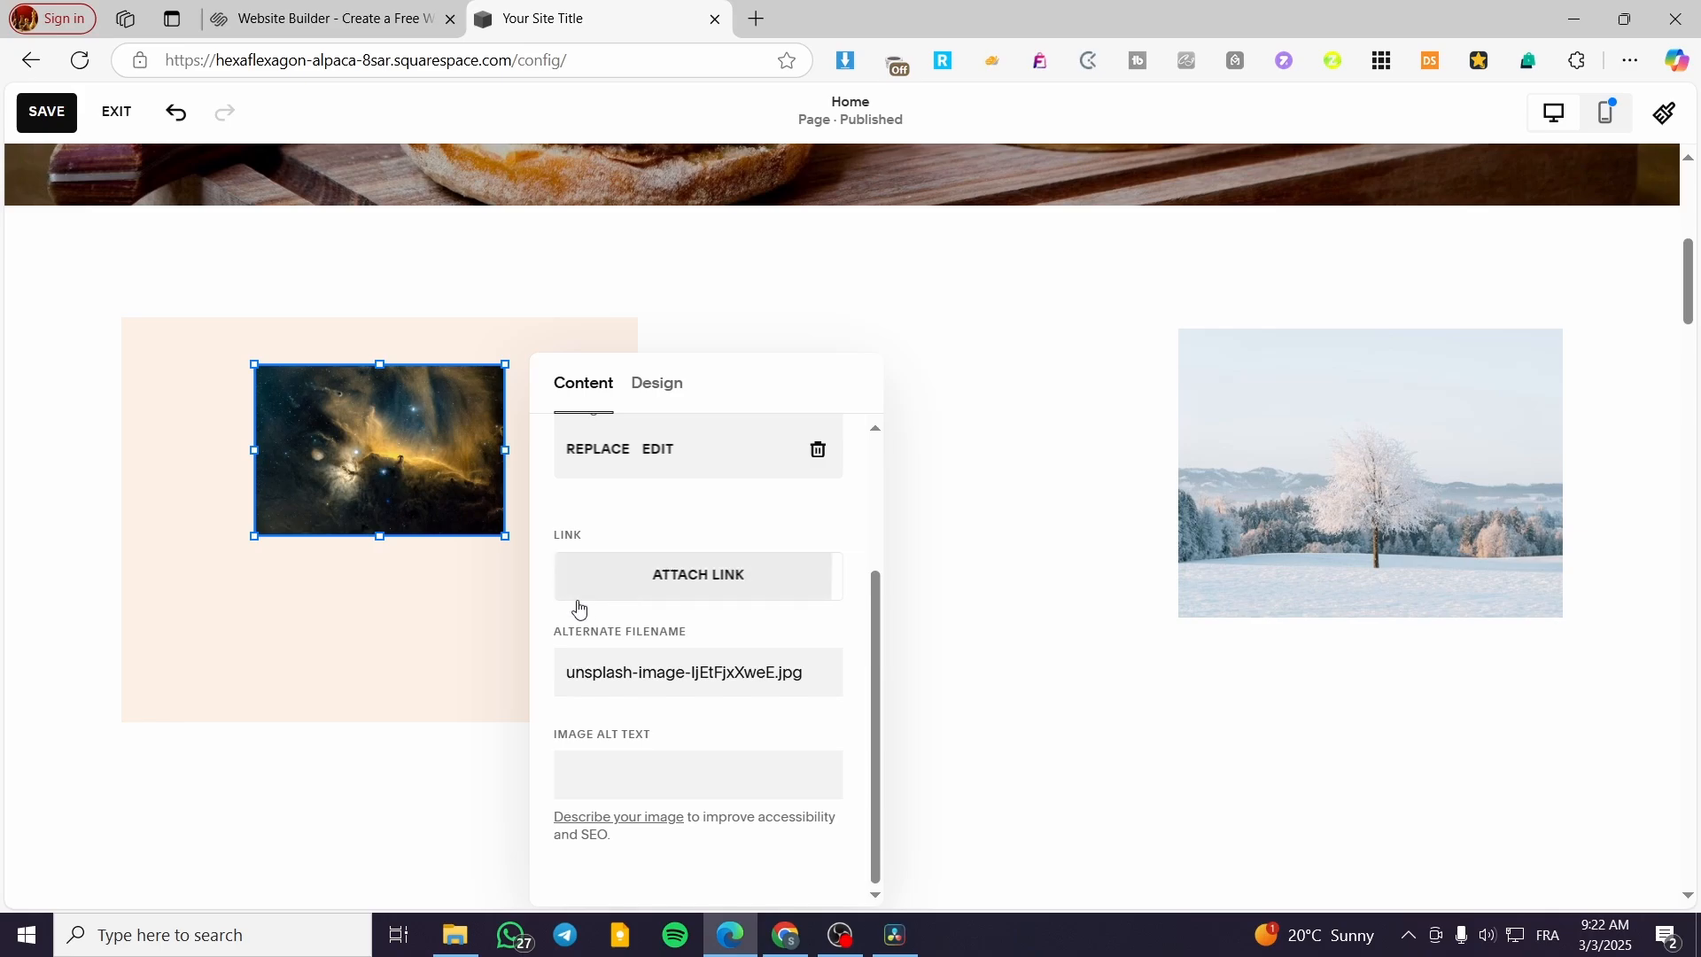
click(655, 449)
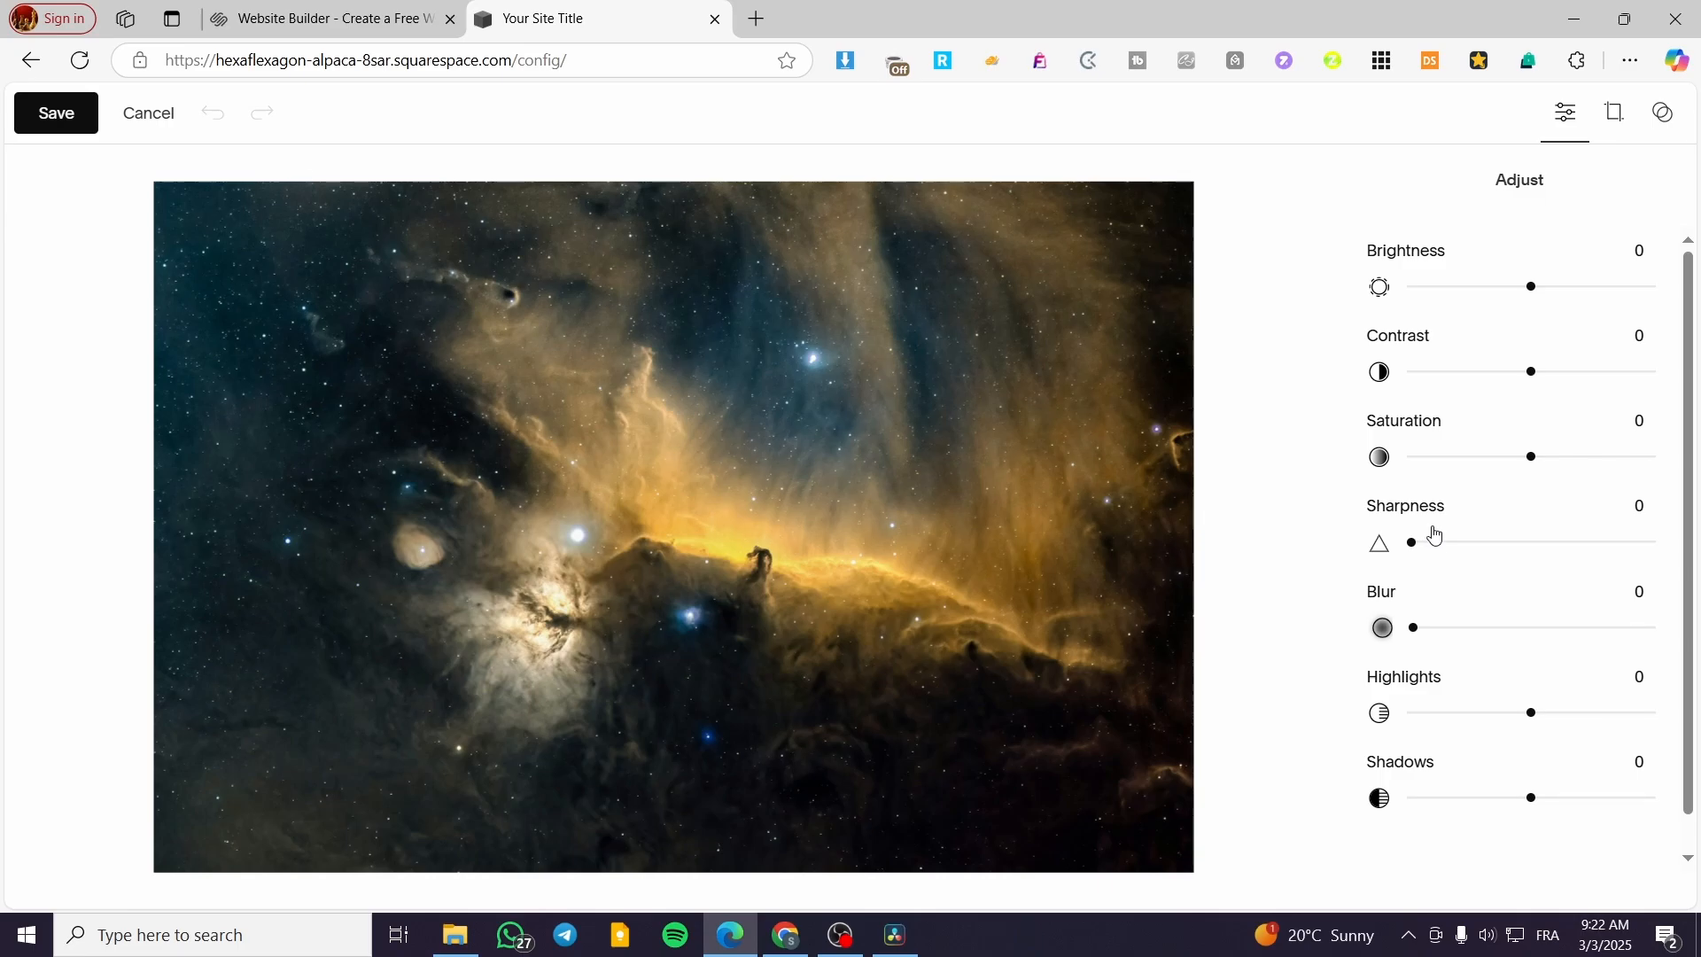
click(1621, 121)
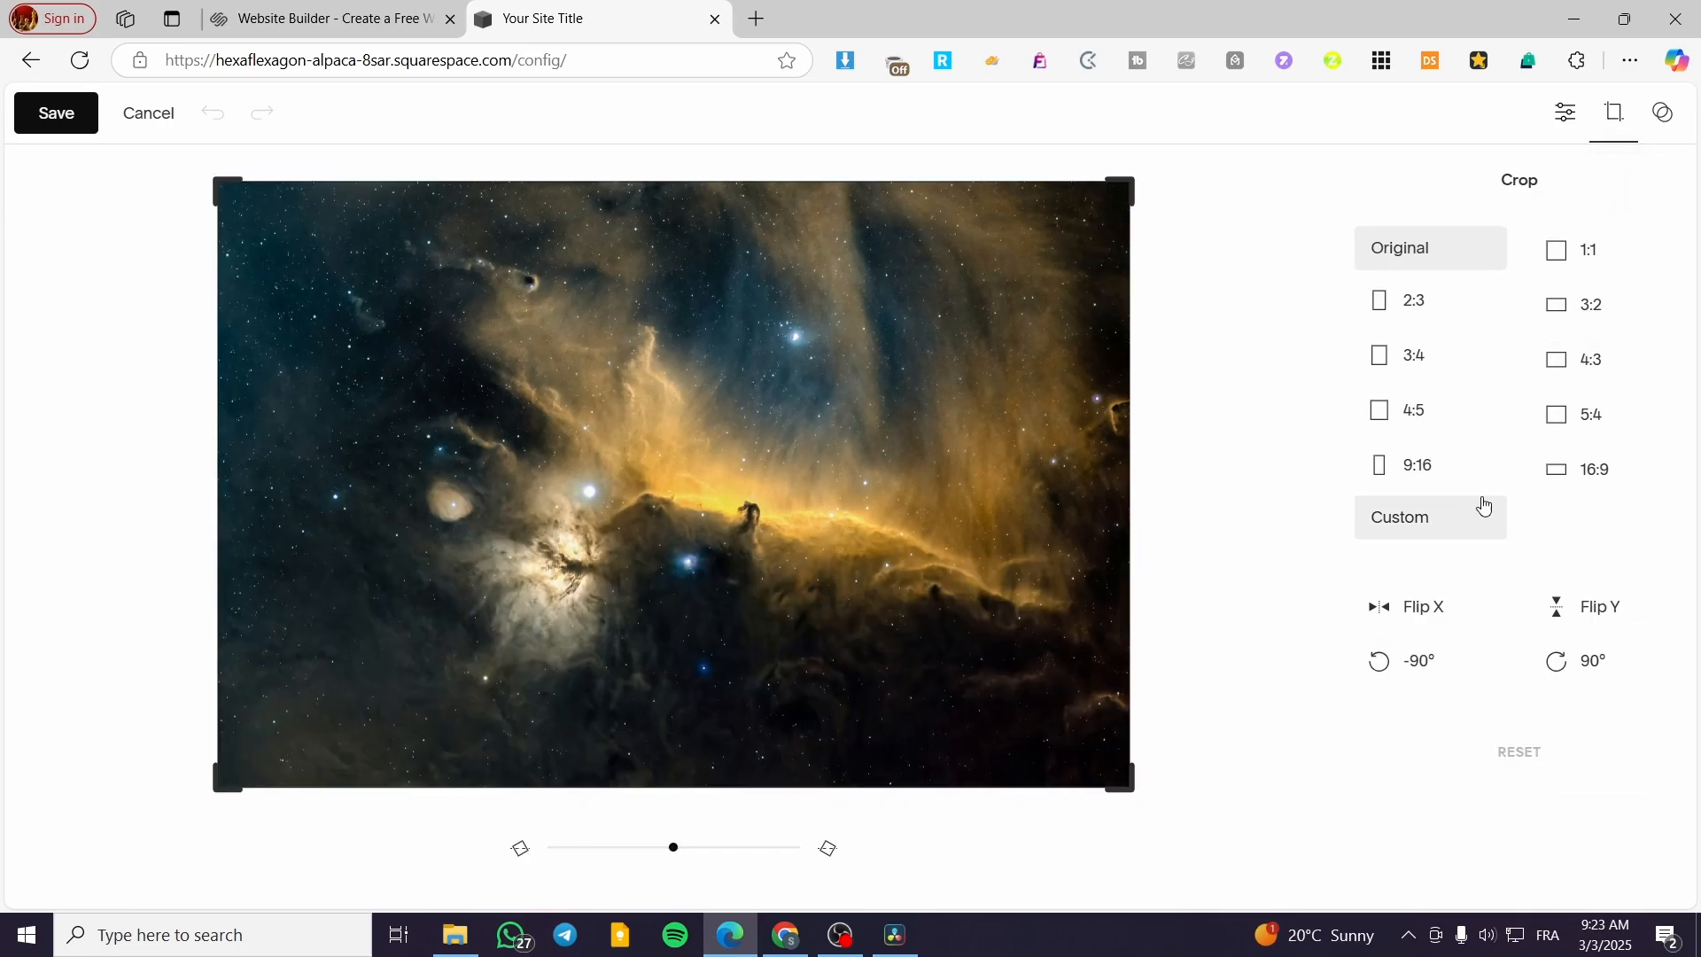
click(1437, 516)
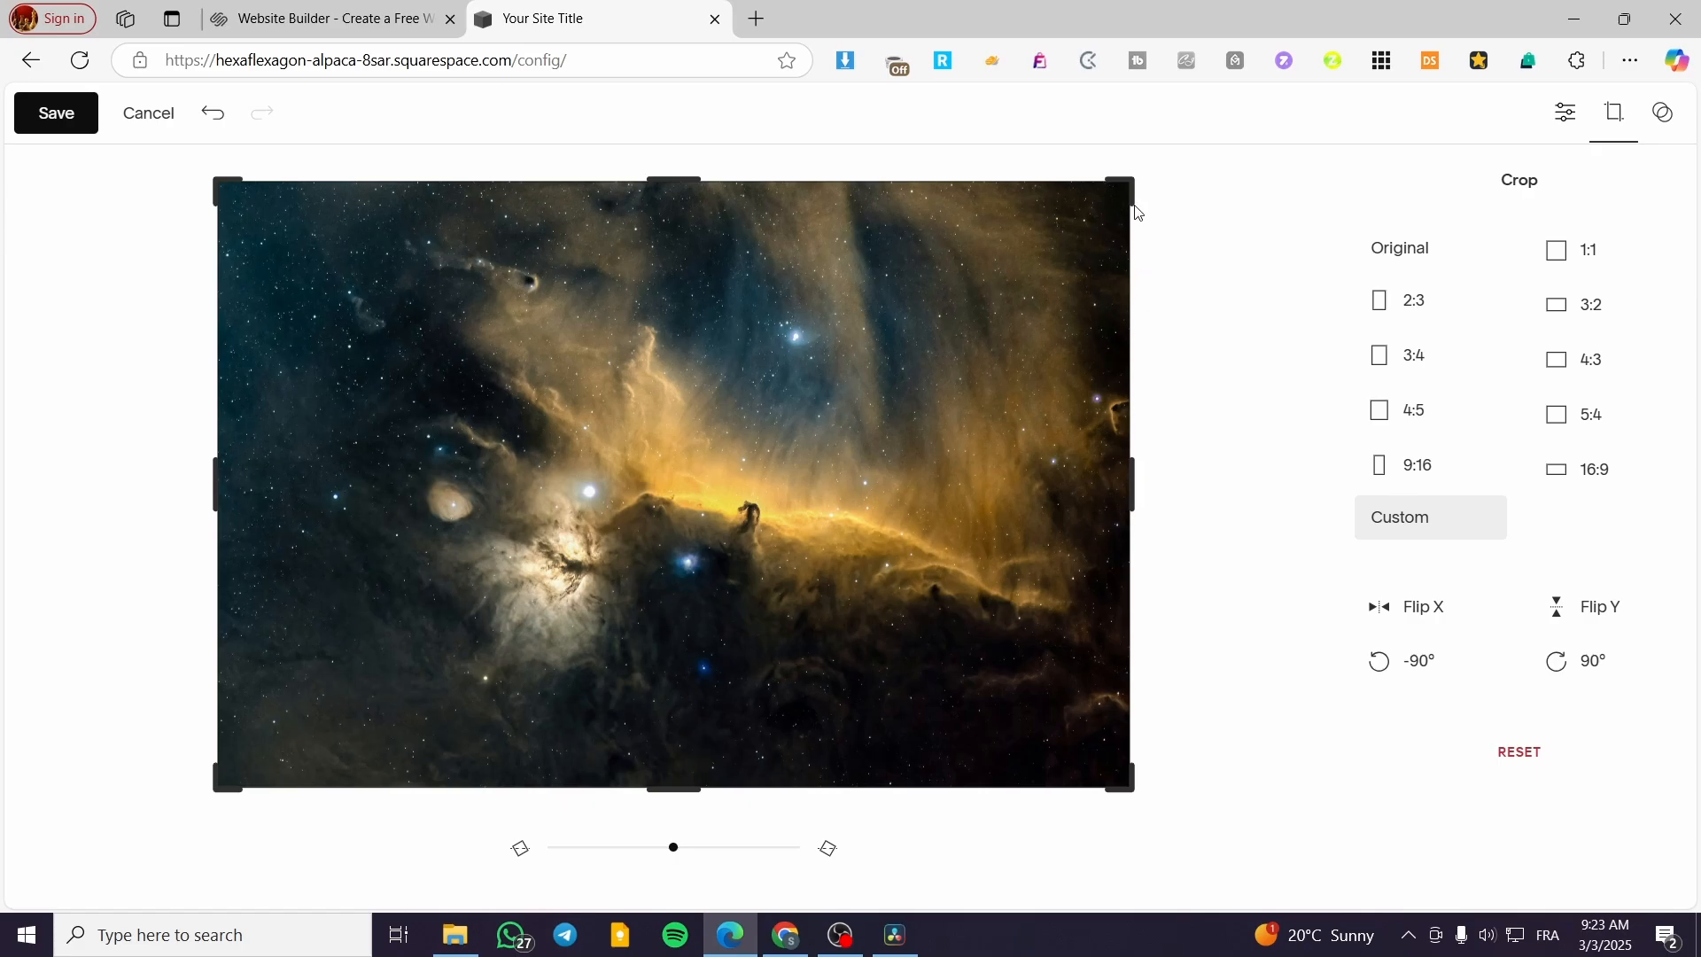
mouse_move(1124, 183)
mouse_down()
mouse_move(1090, 221)
mouse_move(1116, 206)
mouse_up()
mouse_move(1130, 183)
mouse_down()
mouse_move(1090, 234)
mouse_move(1127, 185)
mouse_up()
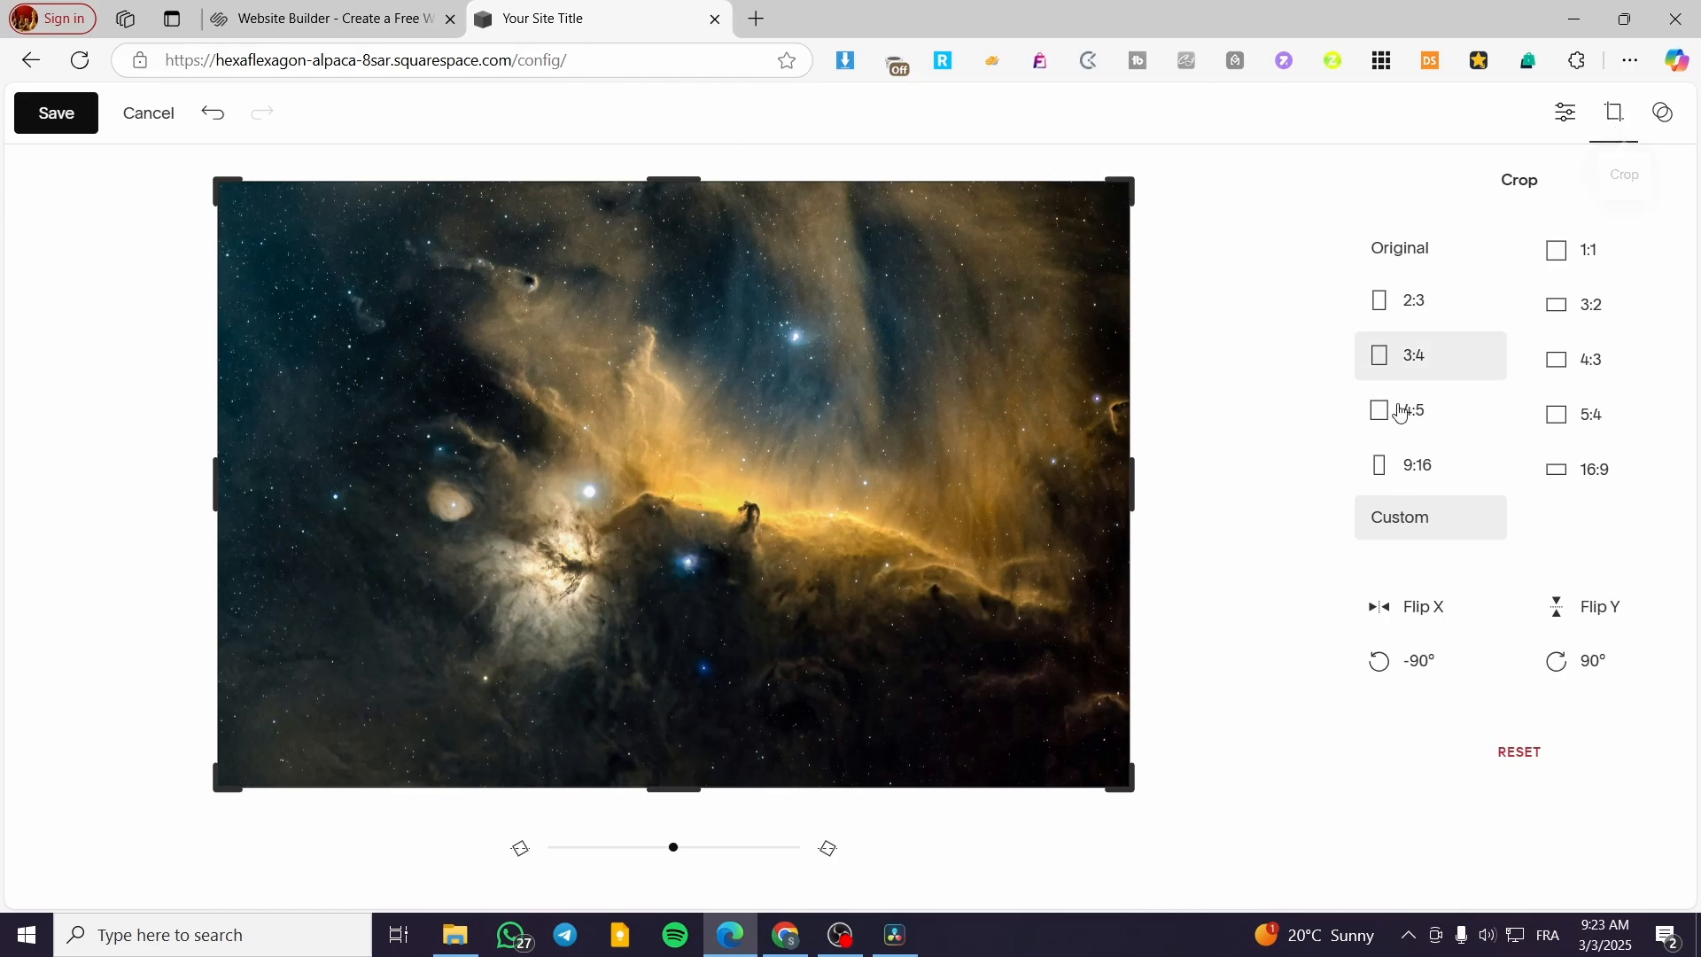
mouse_move(1121, 784)
mouse_down()
mouse_move(1075, 700)
mouse_move(1108, 767)
mouse_move(1053, 762)
mouse_move(1119, 780)
mouse_up()
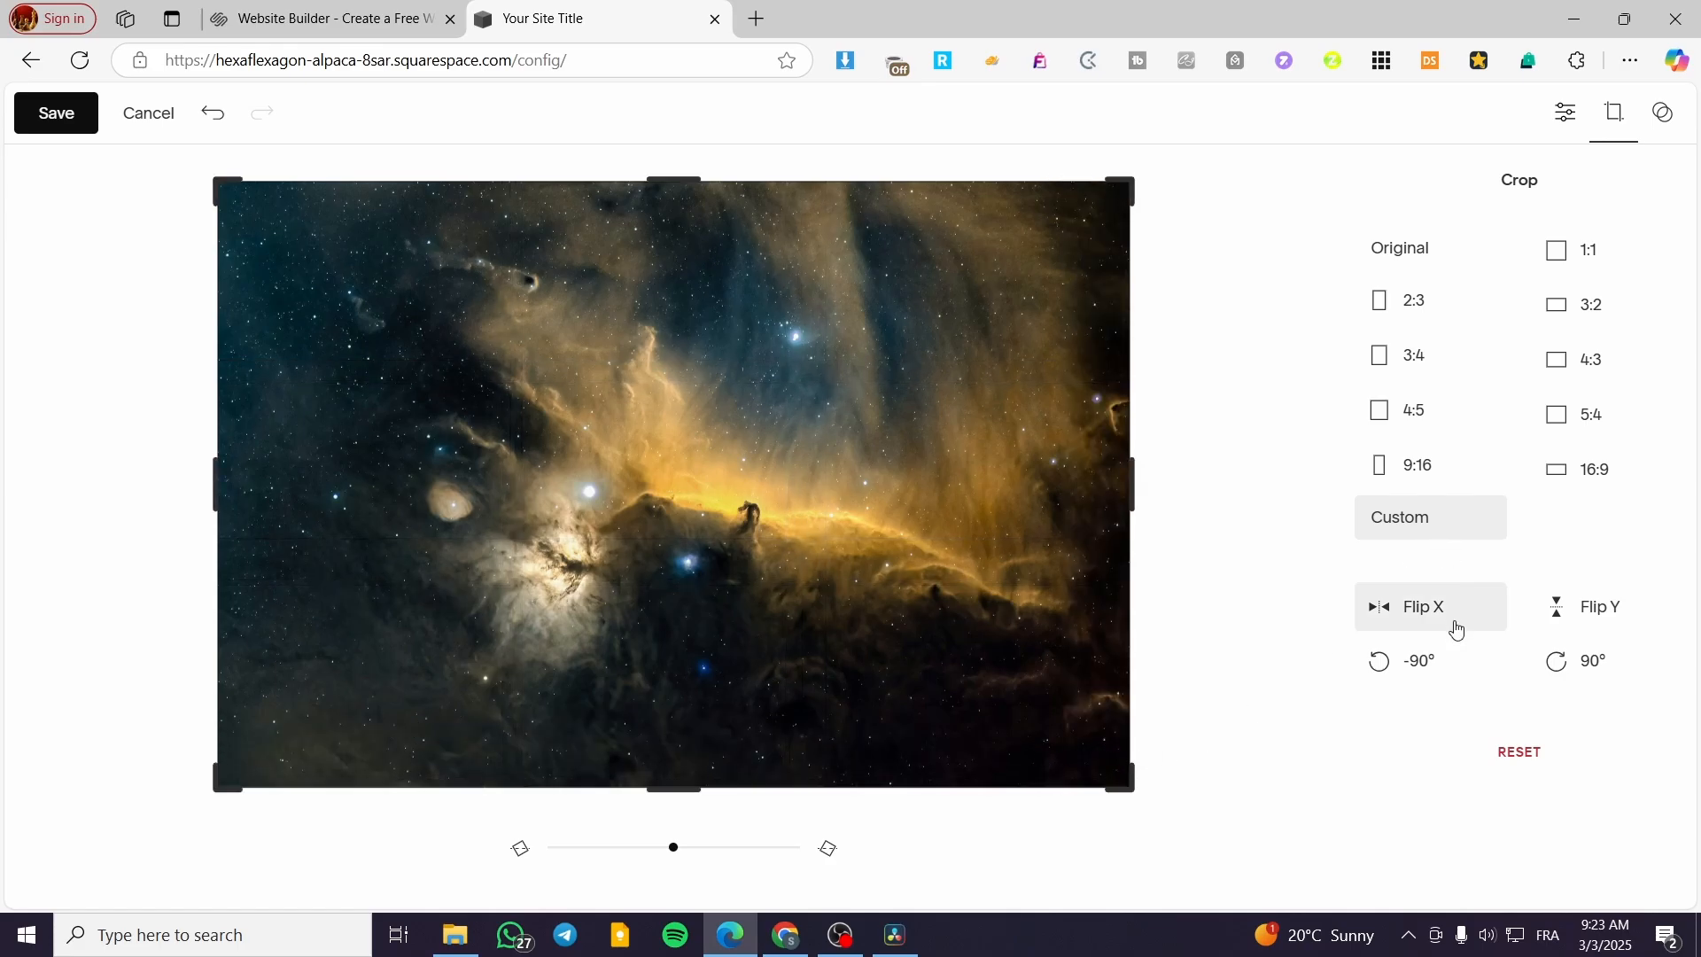
Step: Review the image adjustments from brightness to shadows, and save the nebula image permanently
click(1566, 112)
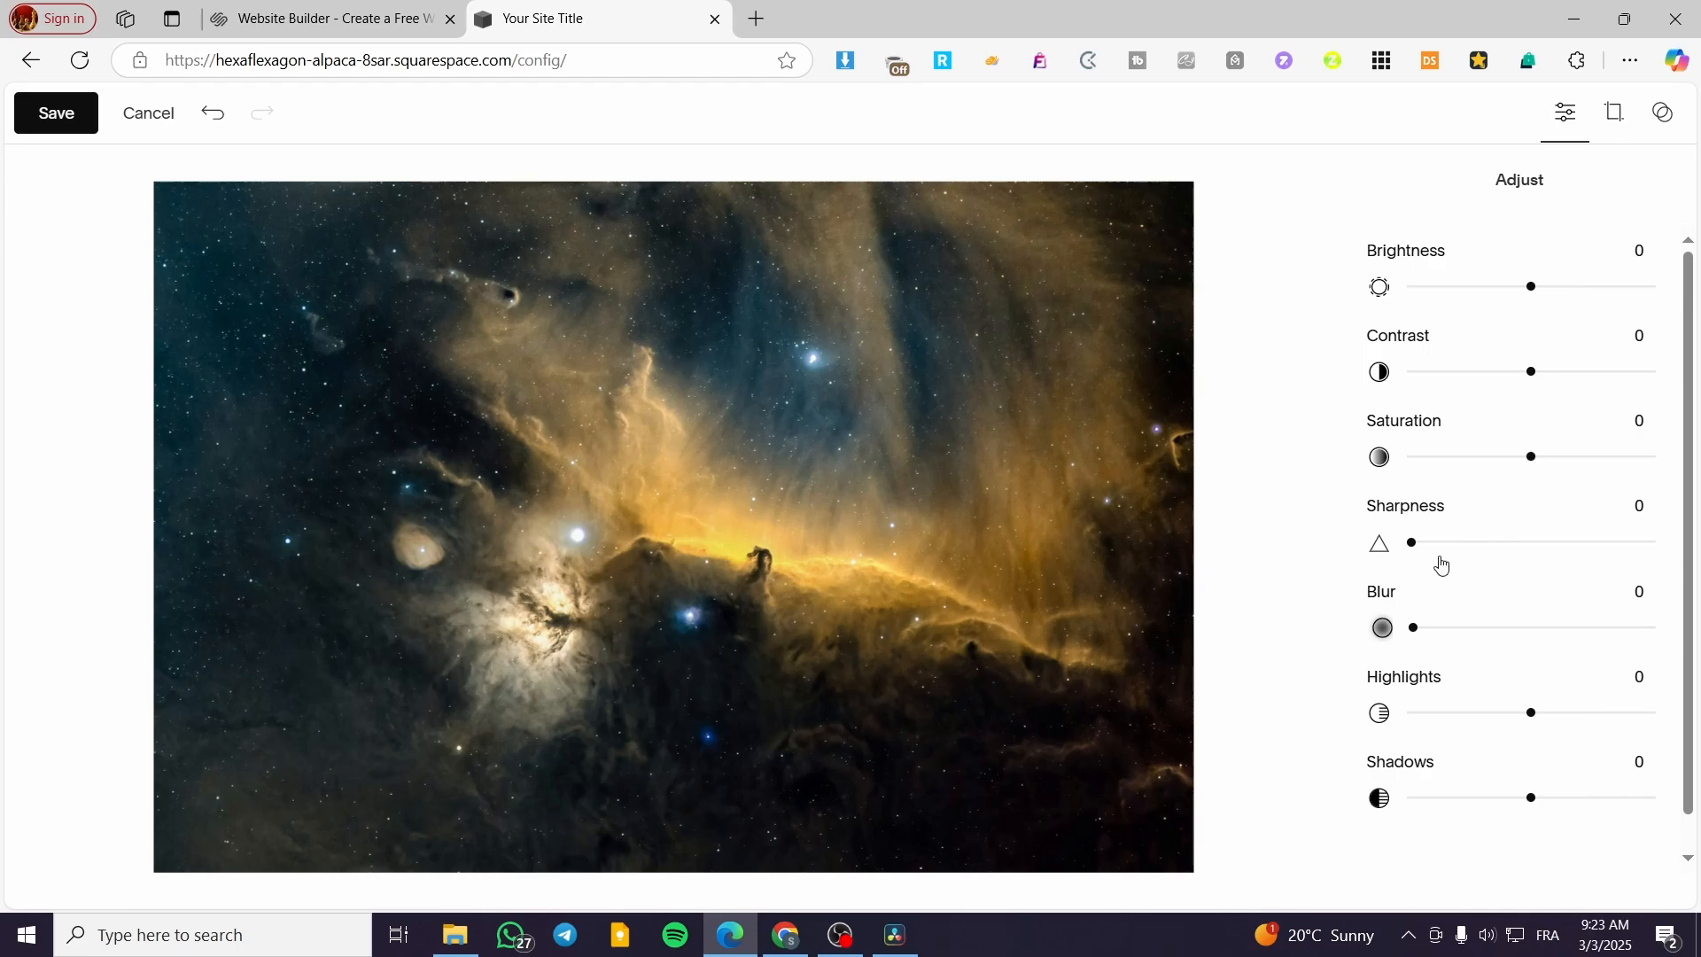
scroll(1416, 559, down, 1)
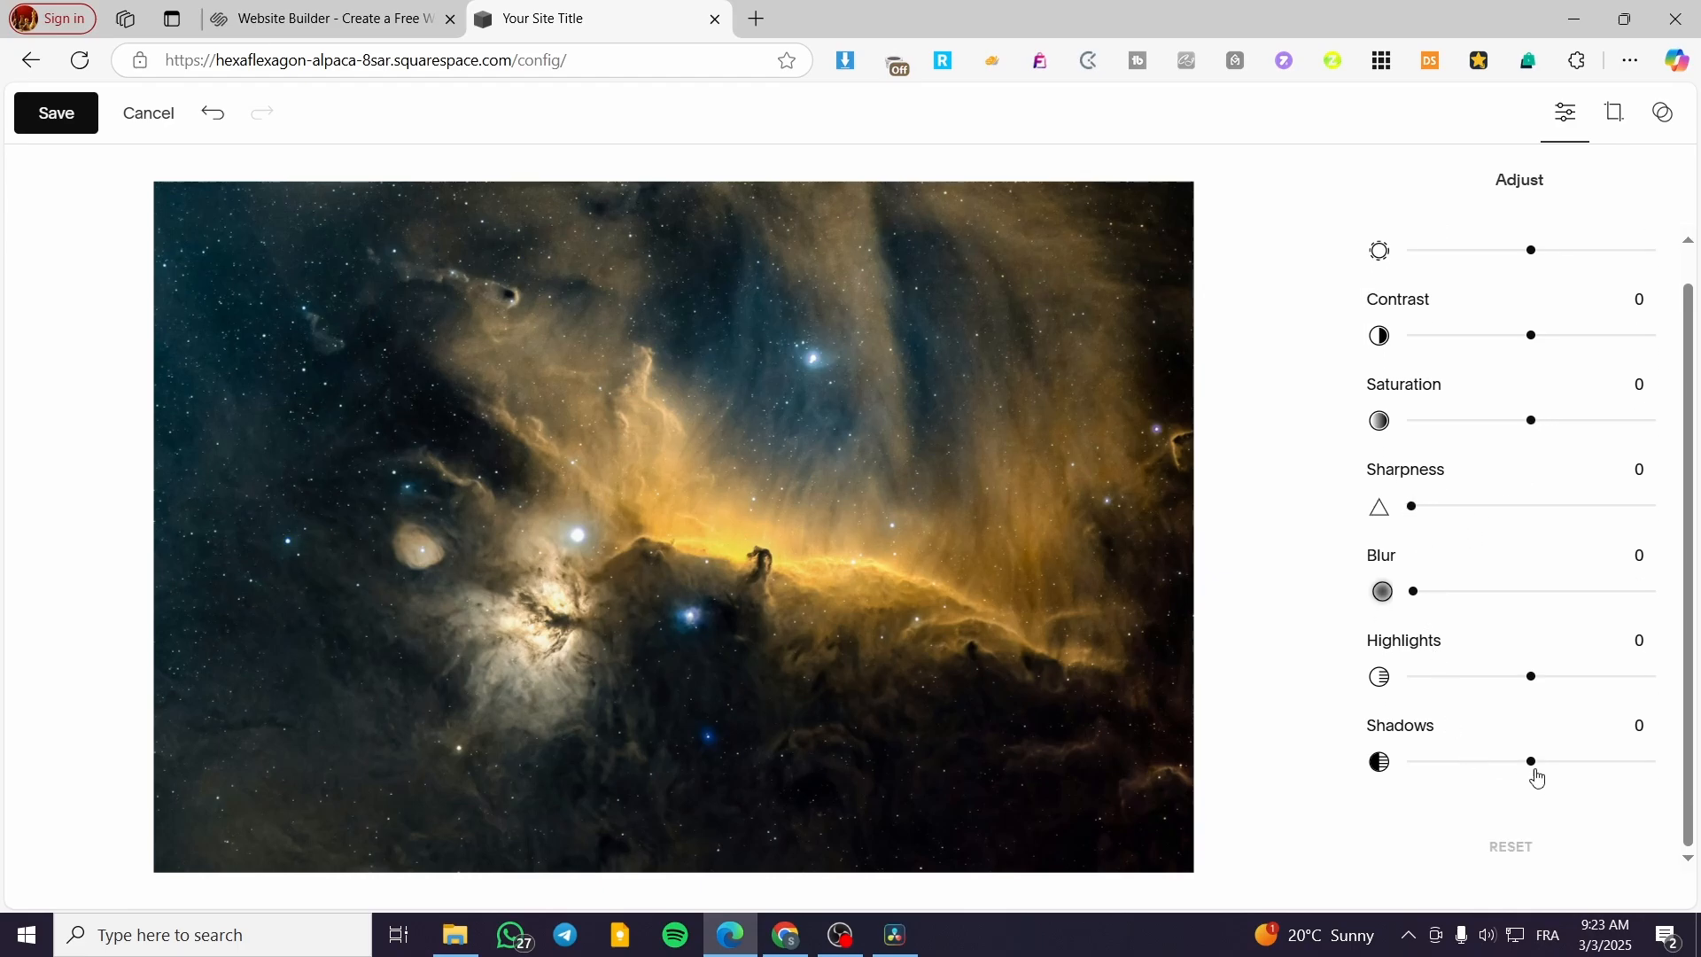
drag(1507, 512, 1565, 523)
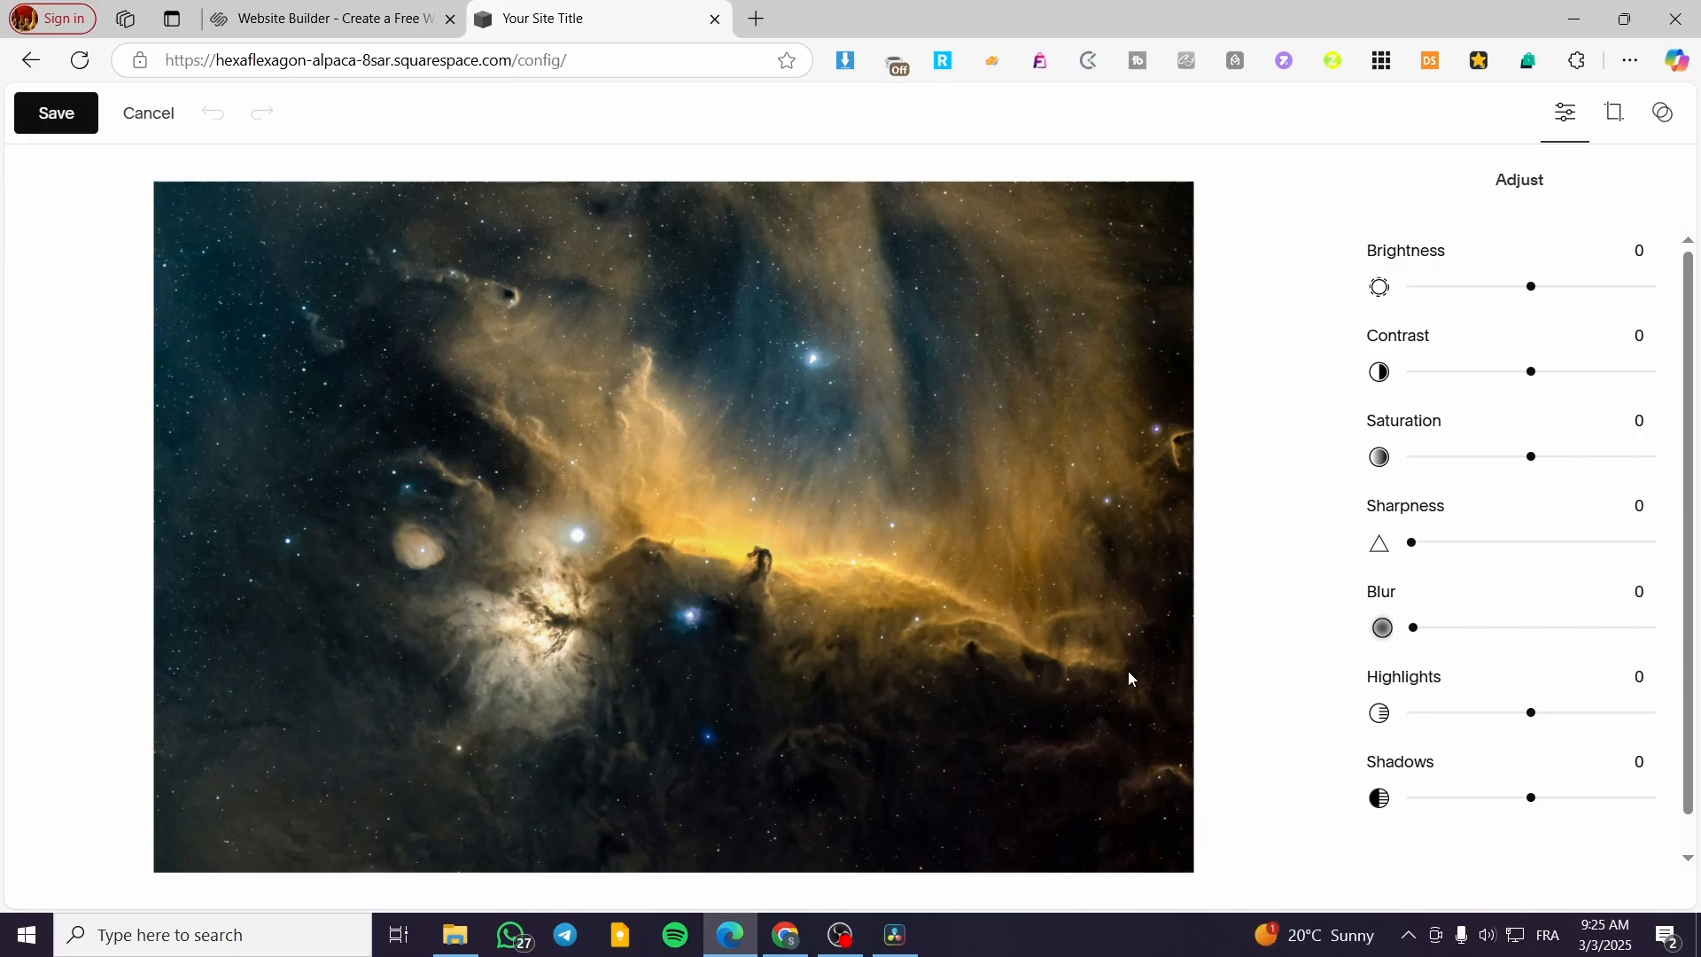
click(76, 118)
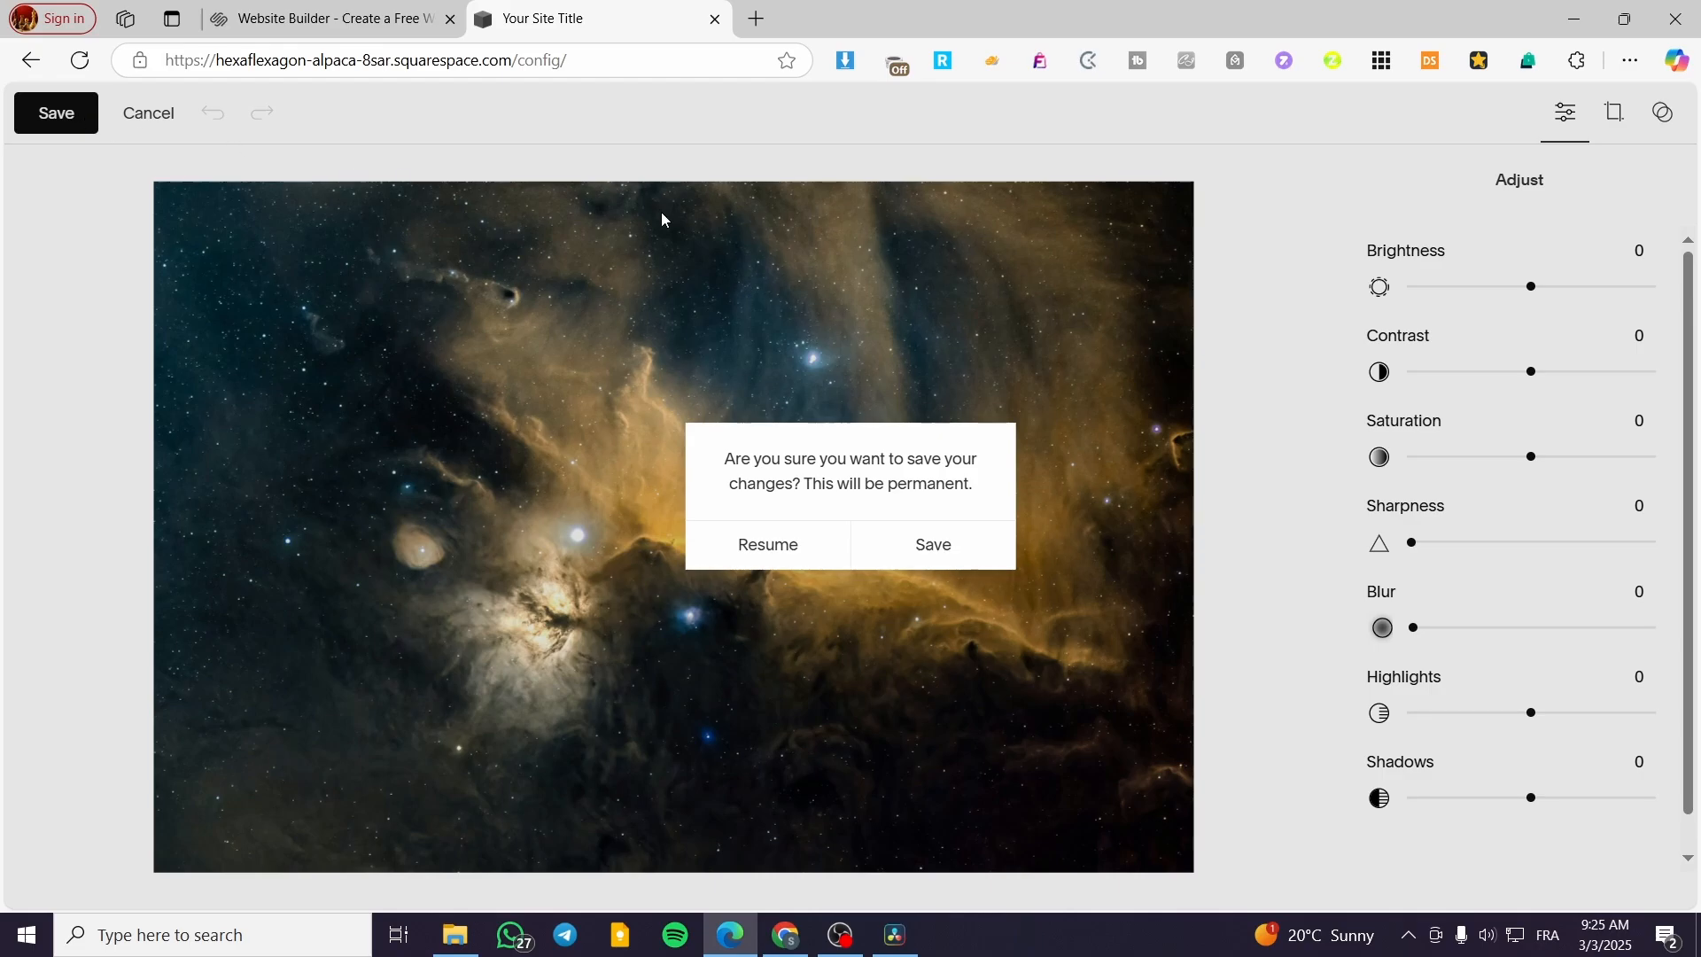
click(921, 554)
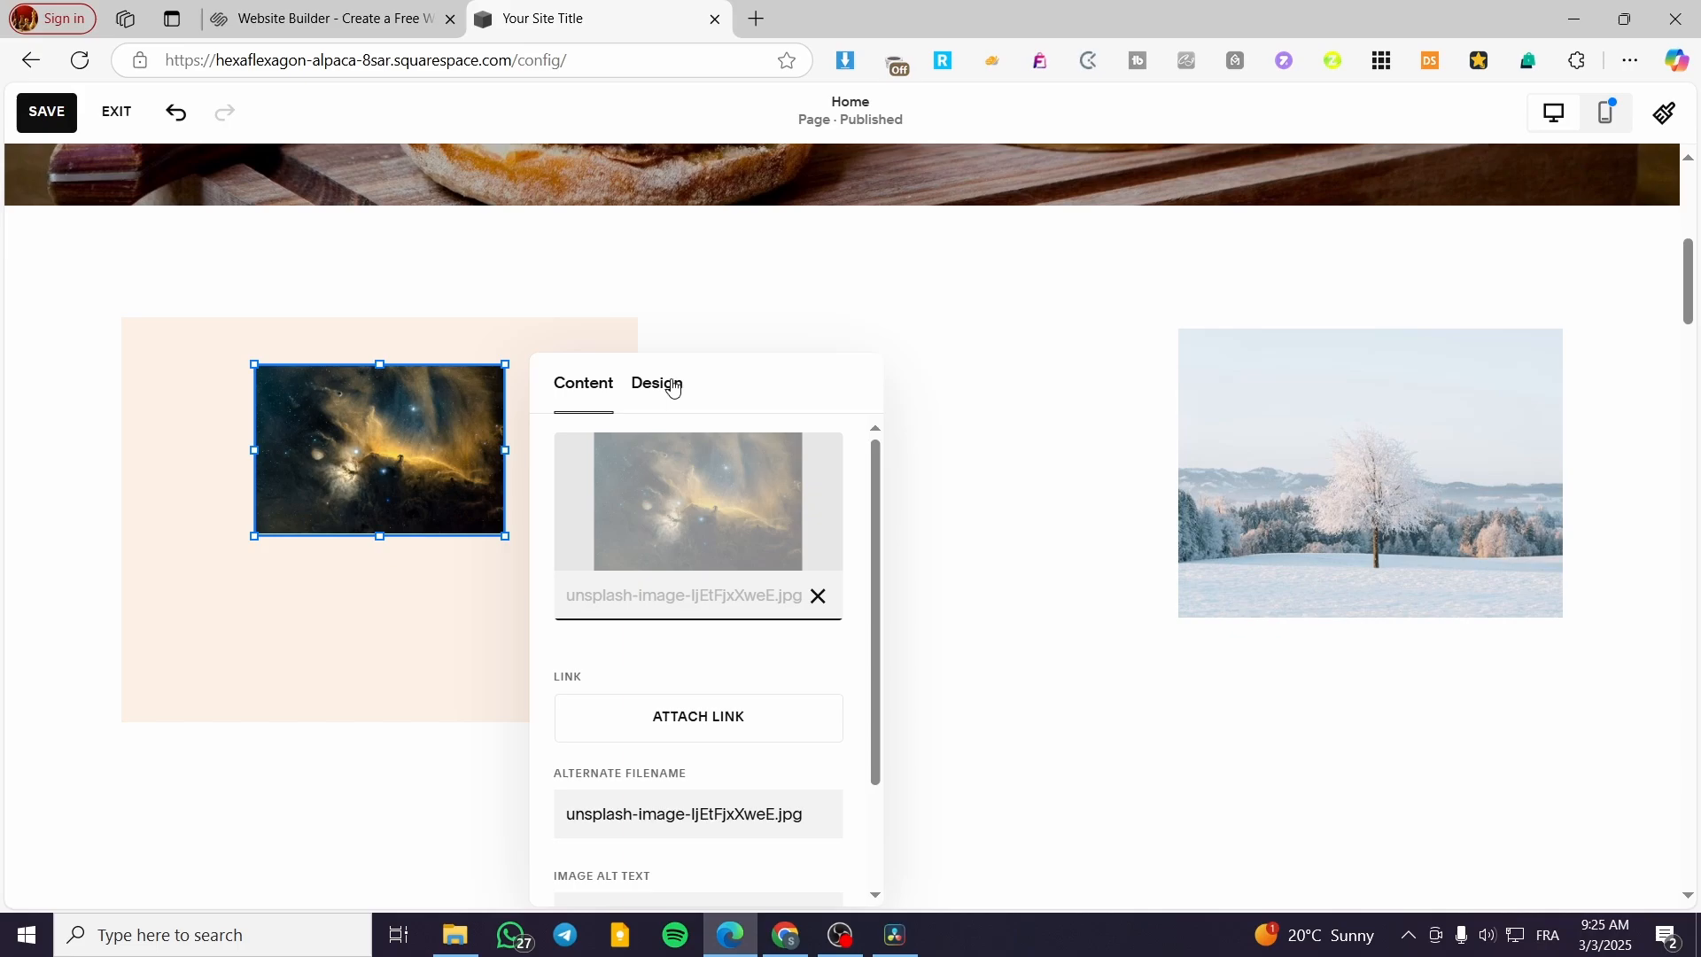
Step: Switch the nebula image's design to Shape and try several 1:1 shapes, including the notched square, octagon, rounded square and rounded pentagon
click(668, 386)
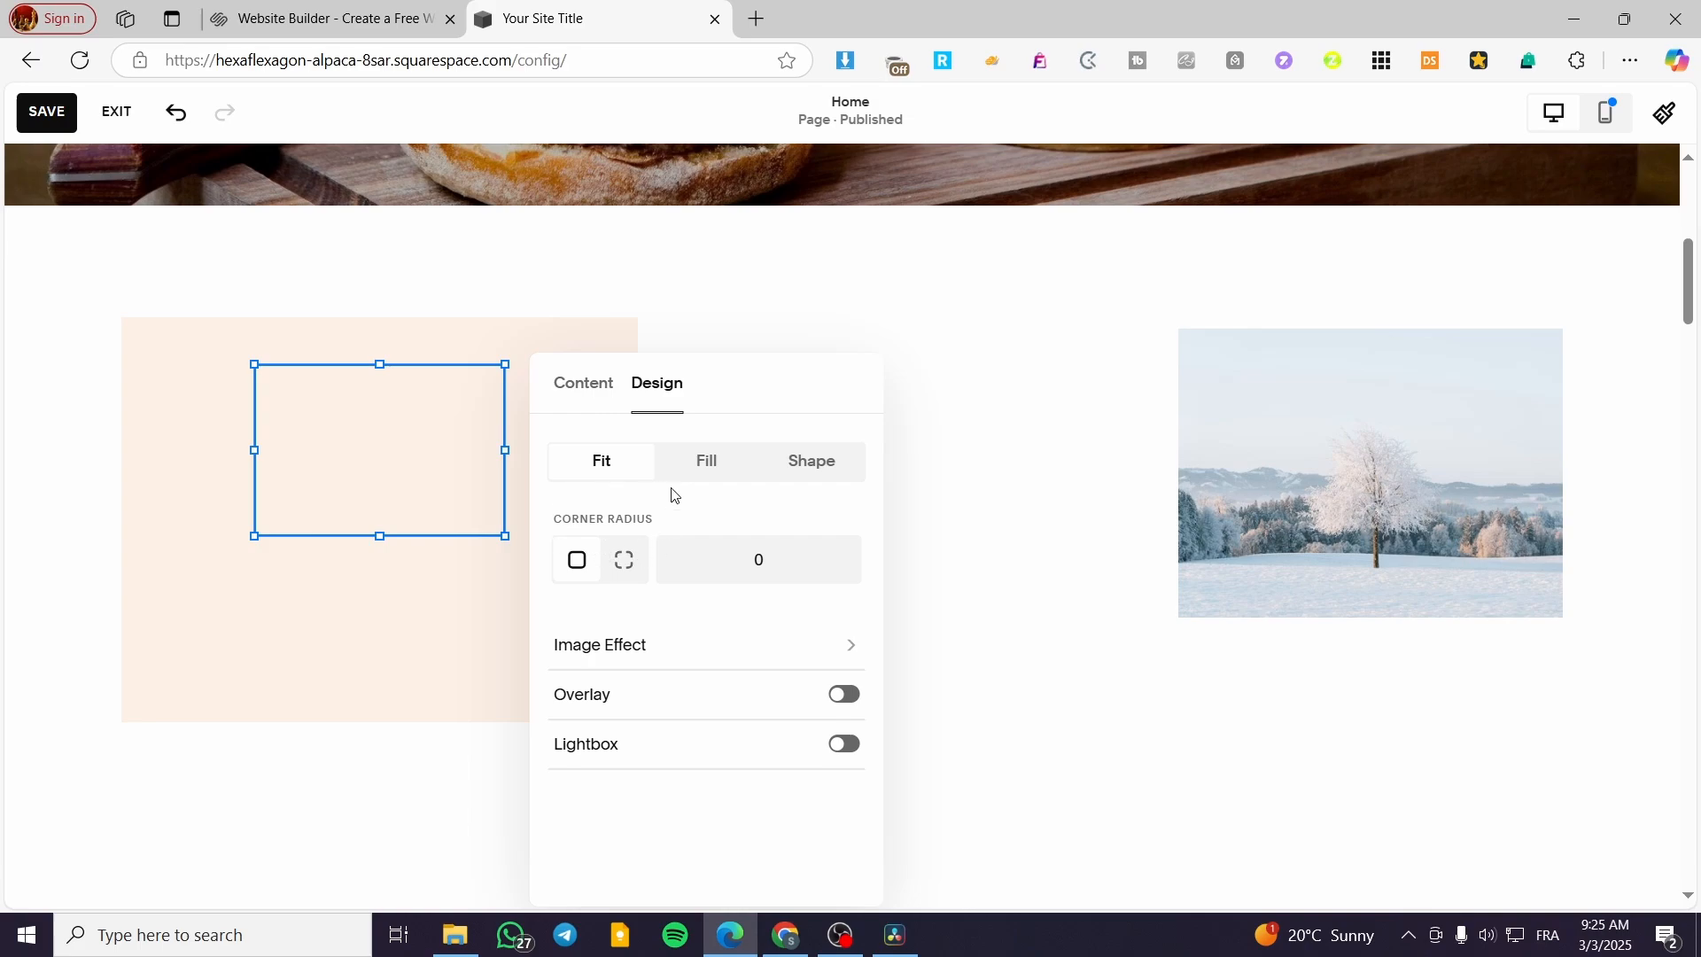
click(791, 475)
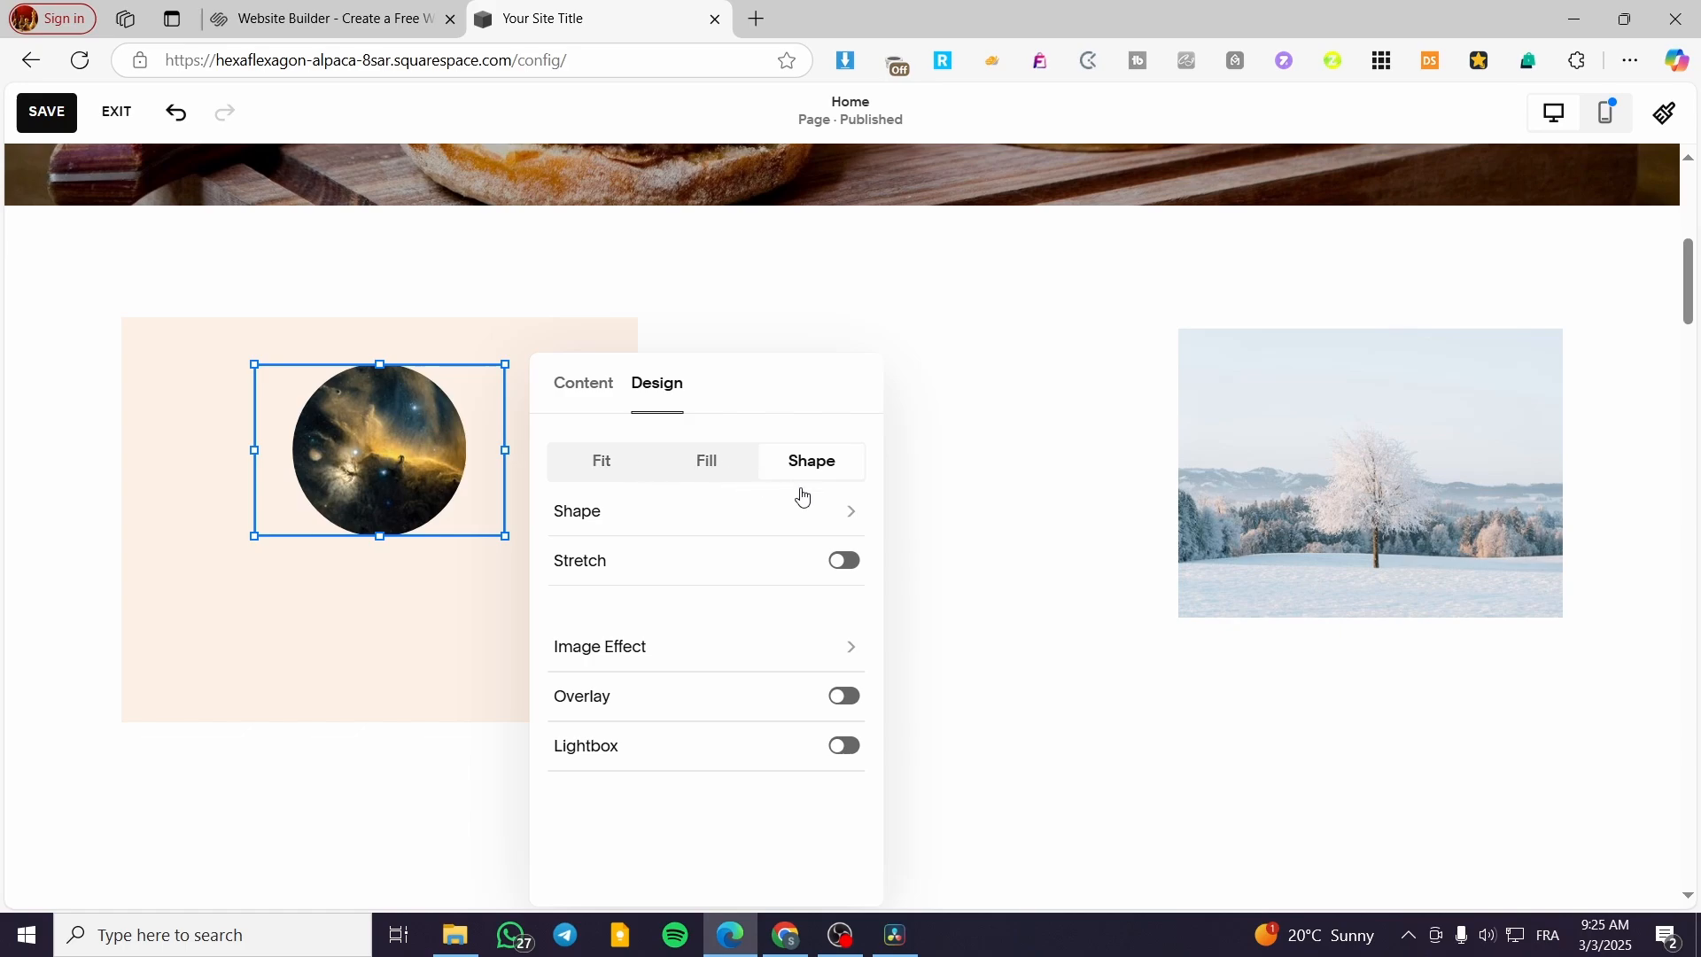
click(842, 511)
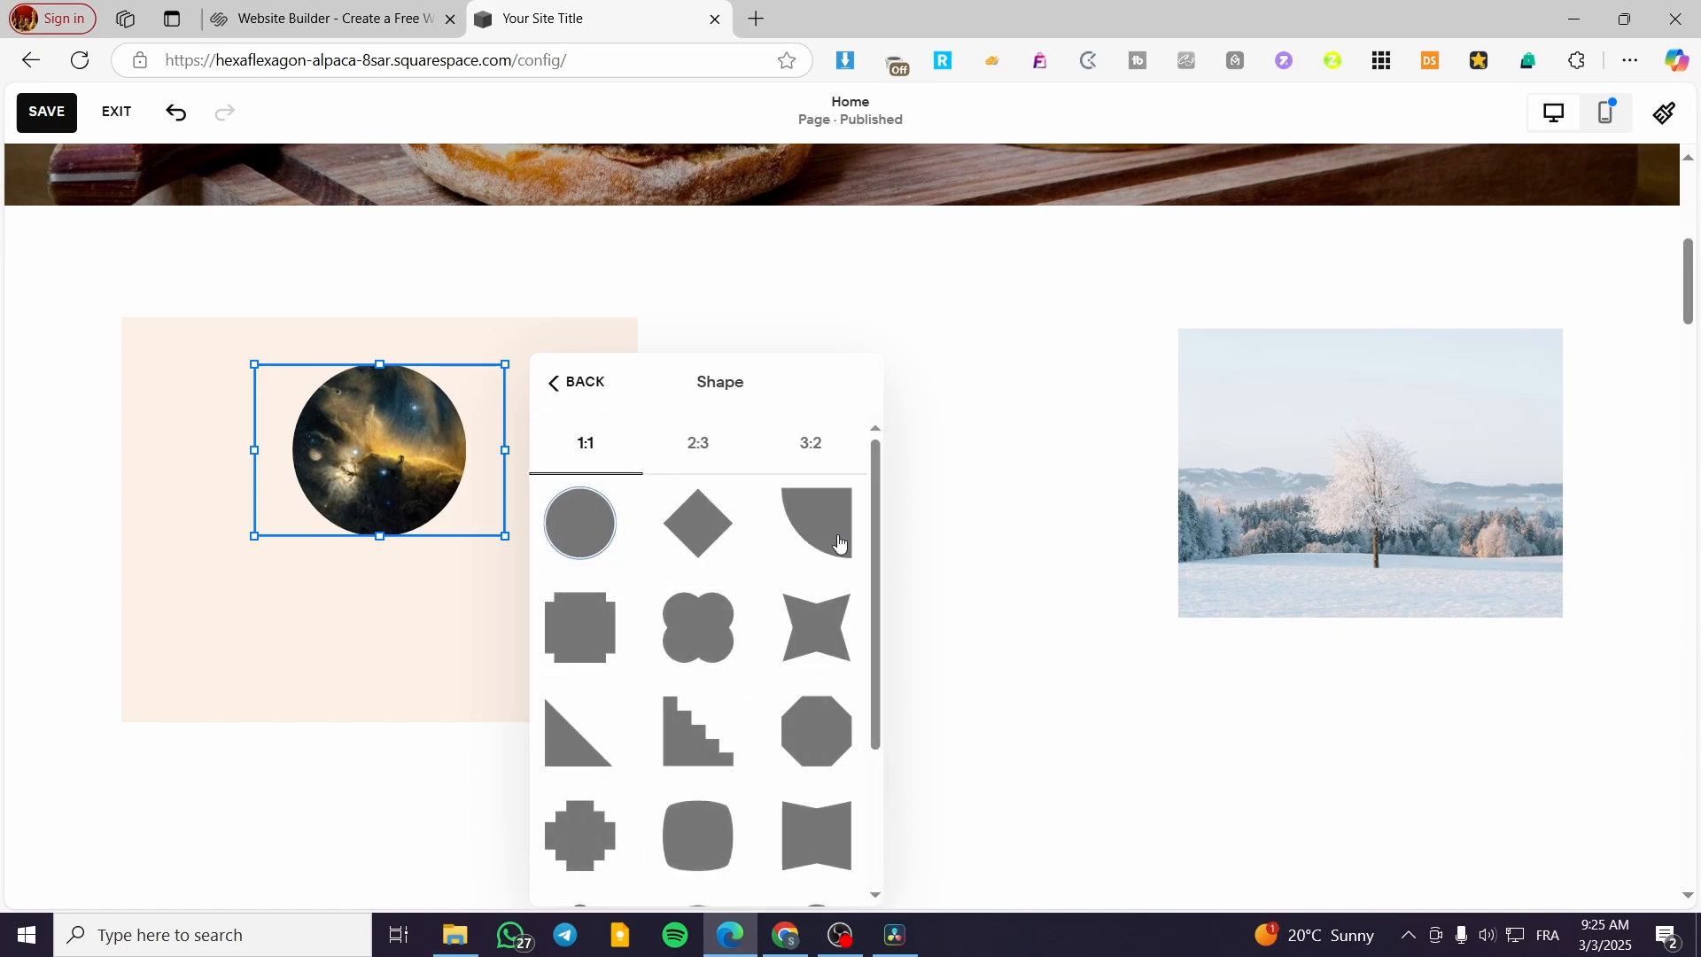
click(837, 540)
click(576, 521)
click(599, 653)
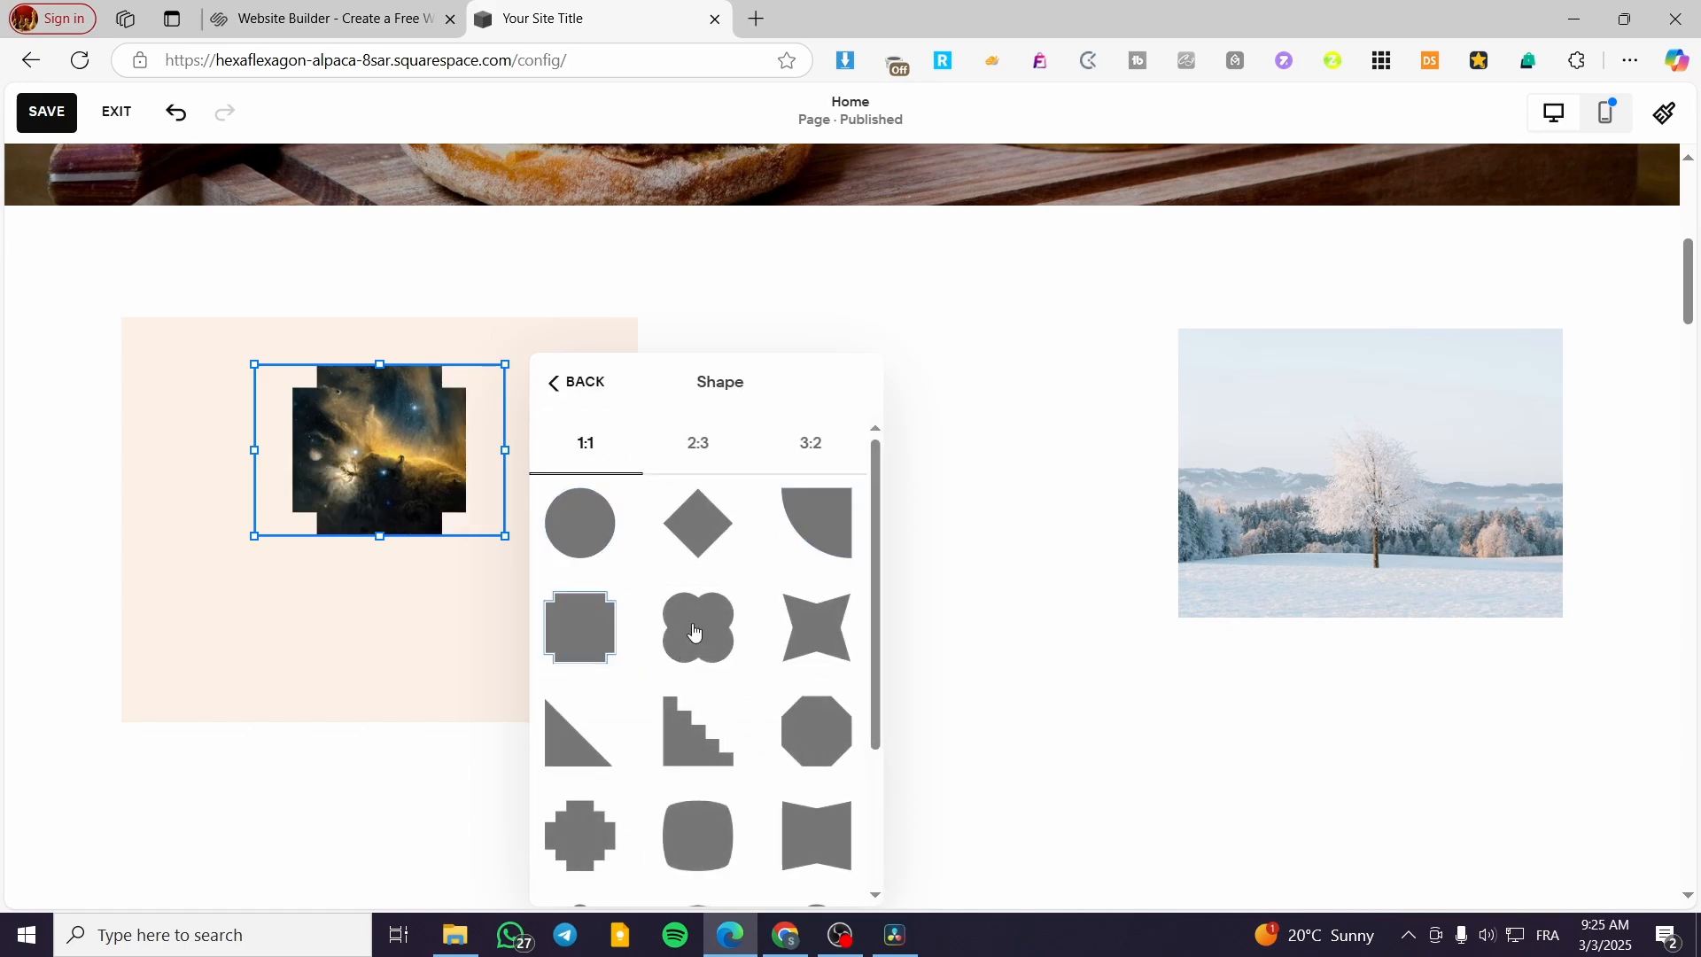
click(693, 631)
click(702, 734)
click(819, 741)
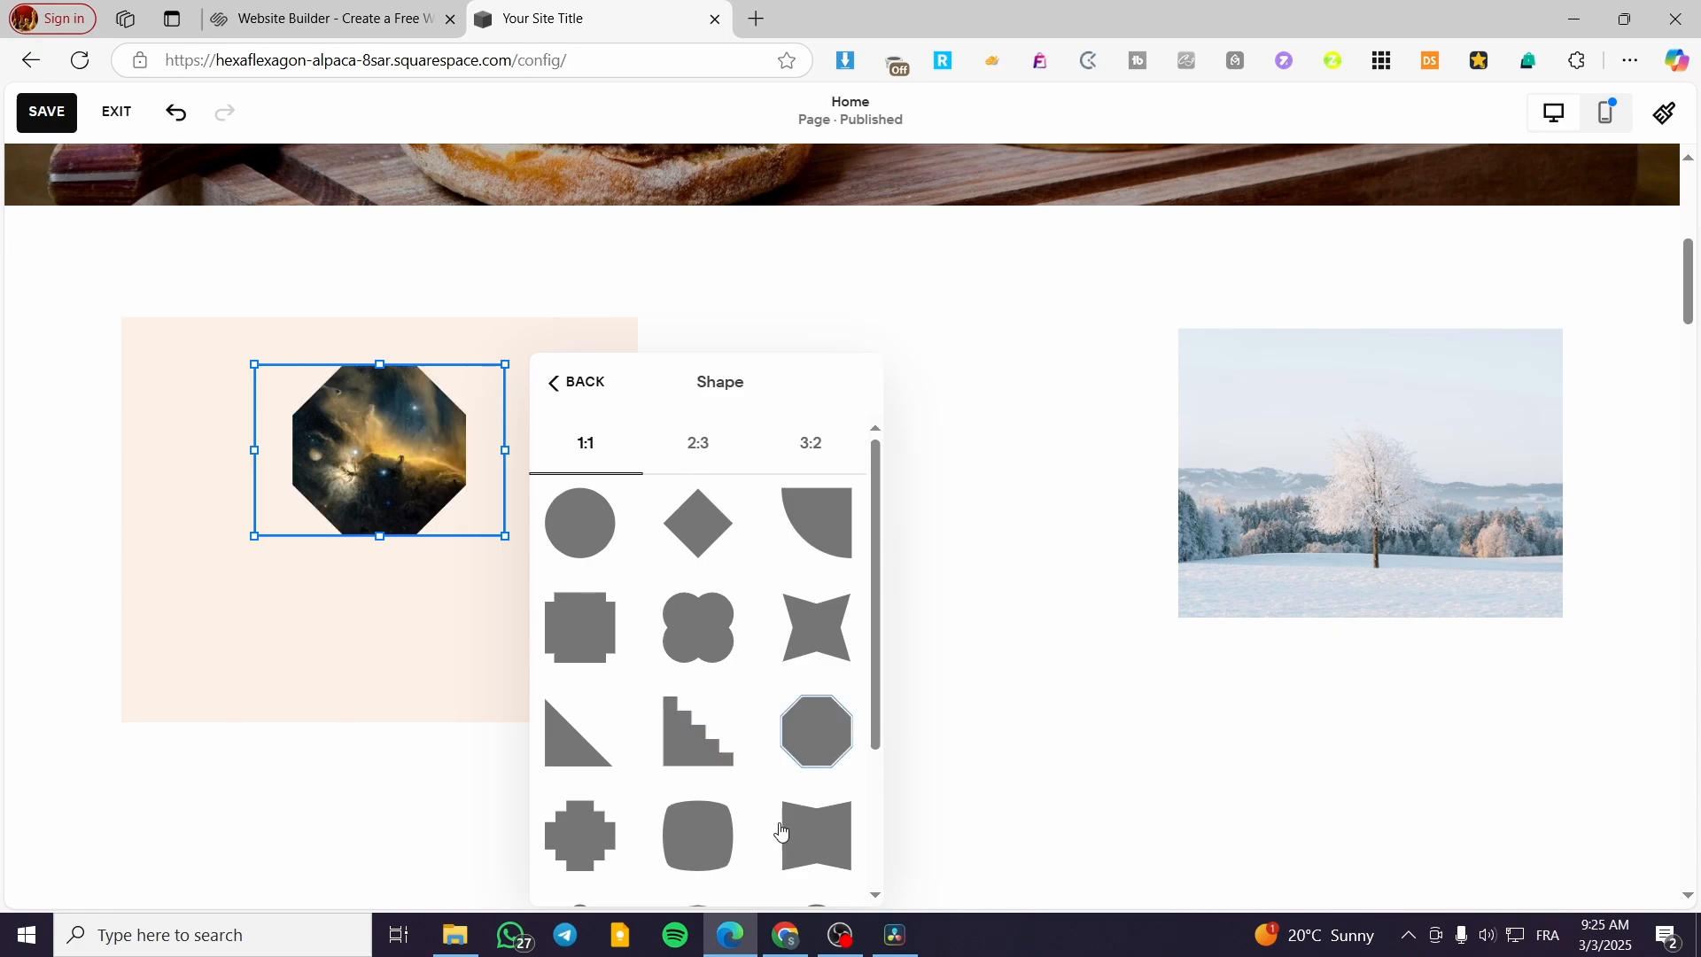
click(780, 831)
click(675, 842)
scroll(682, 745, down, 3)
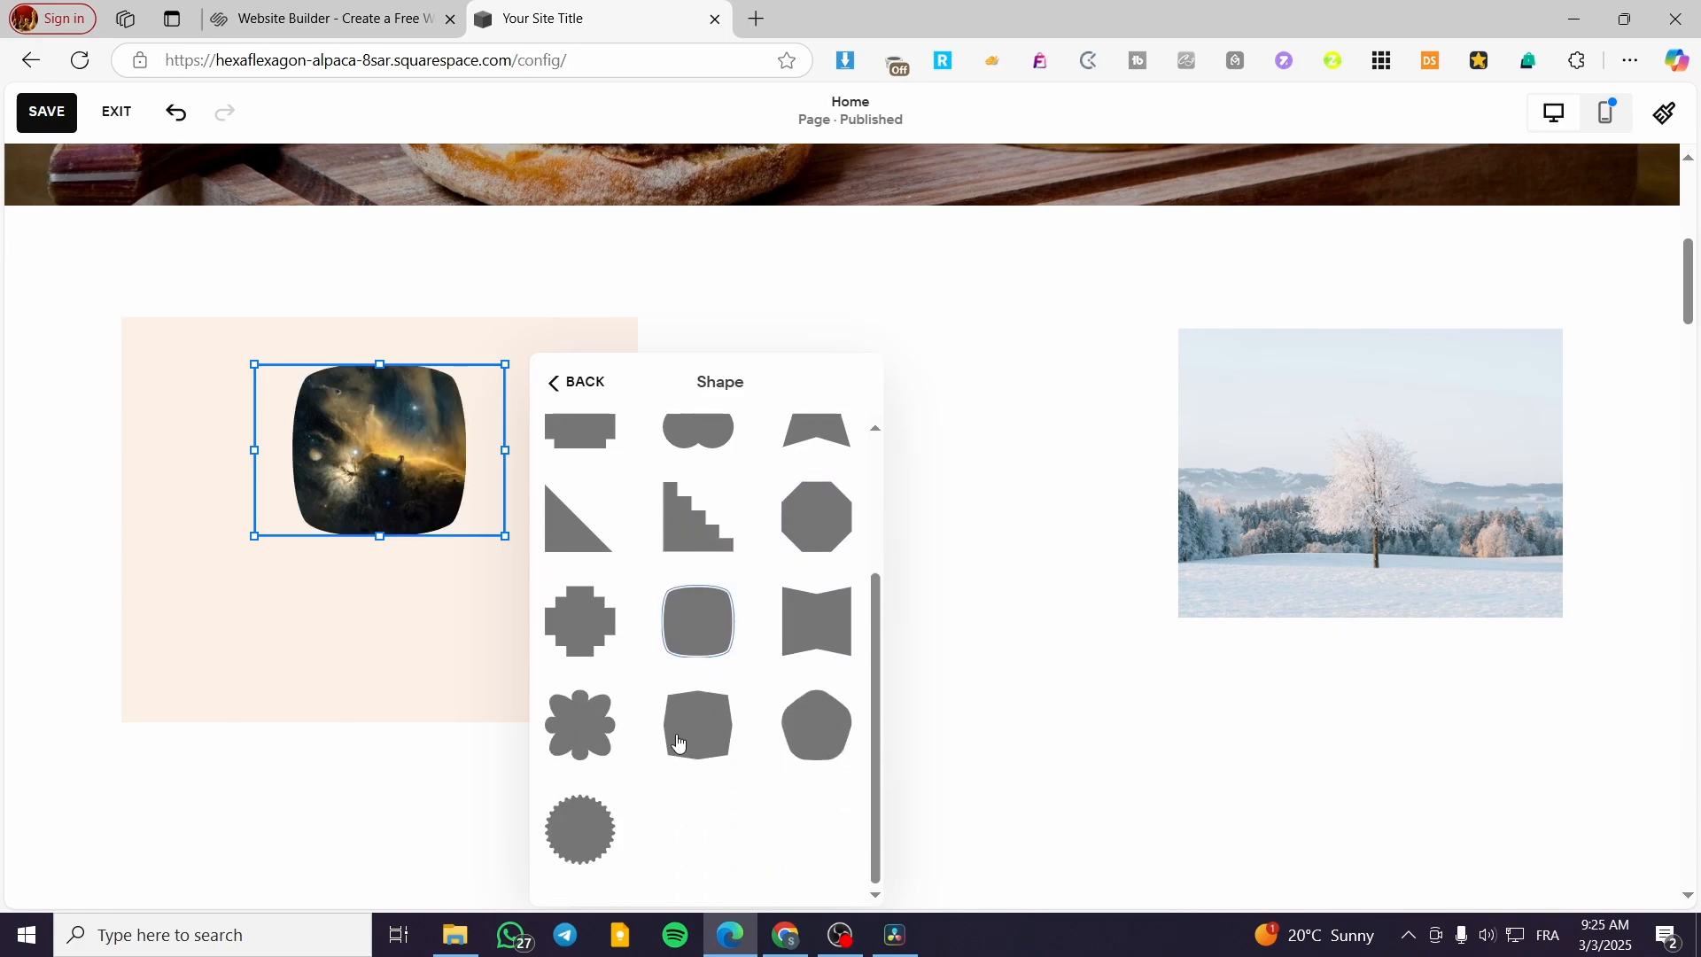
click(699, 749)
click(797, 749)
scroll(628, 494, up, 3)
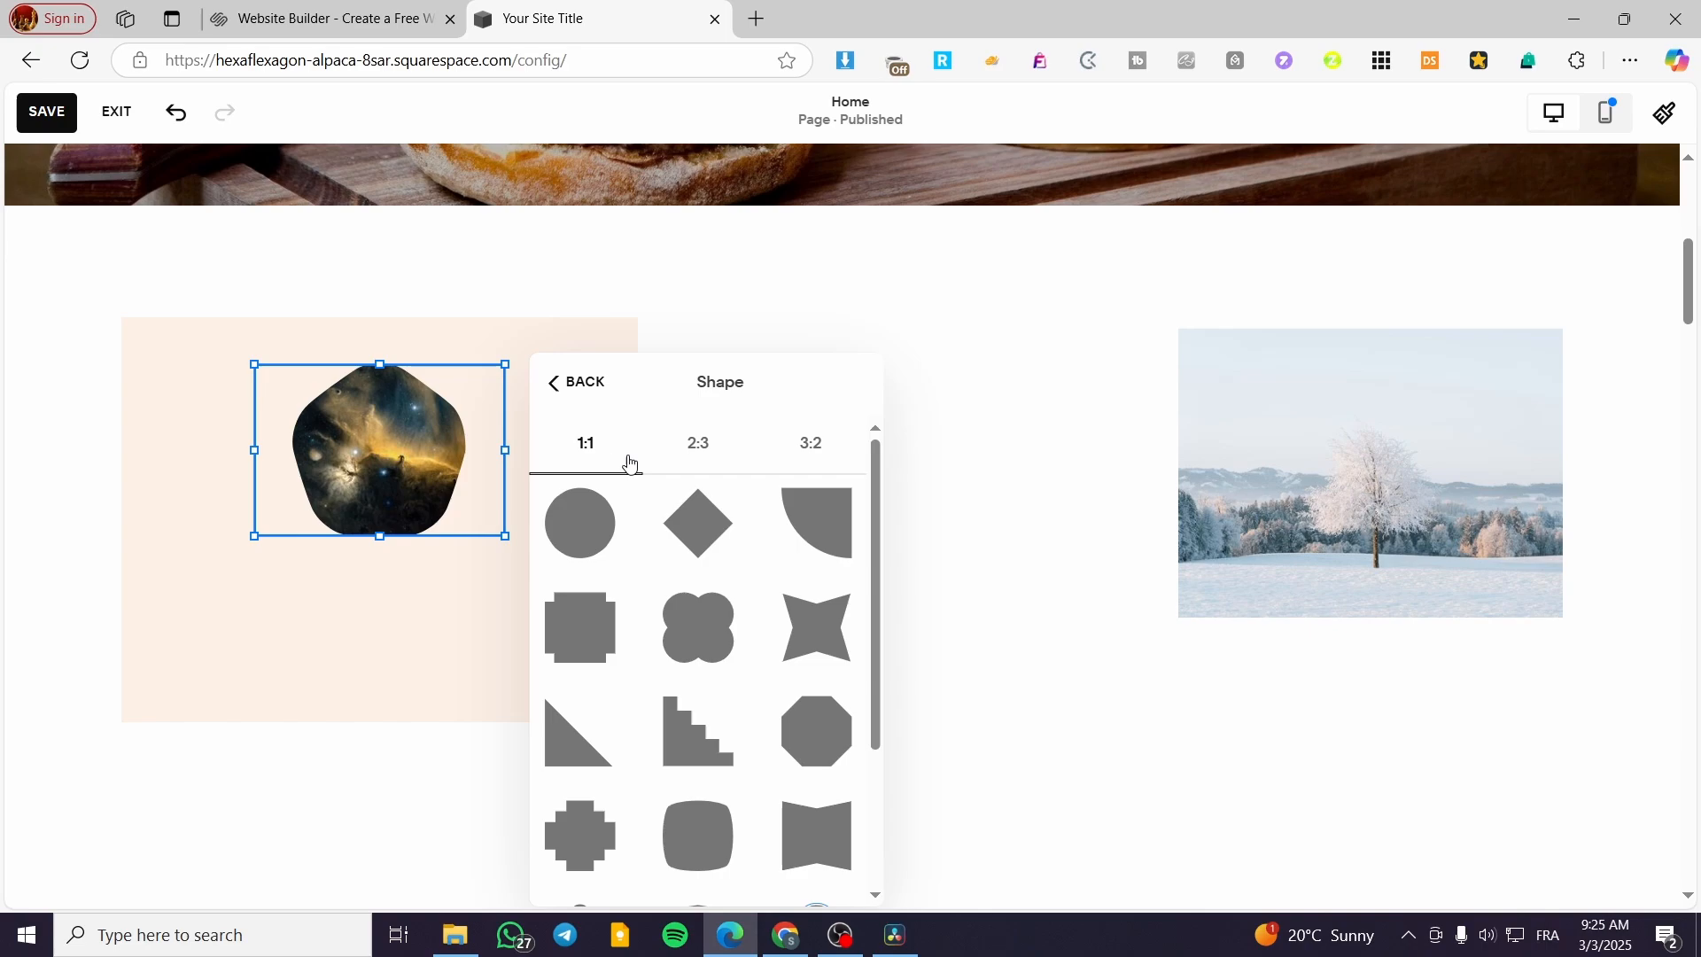
Step: Browse the 2:3 and 3:2 shape sets for the nebula image and try the double-circle 3:2 shape
click(706, 455)
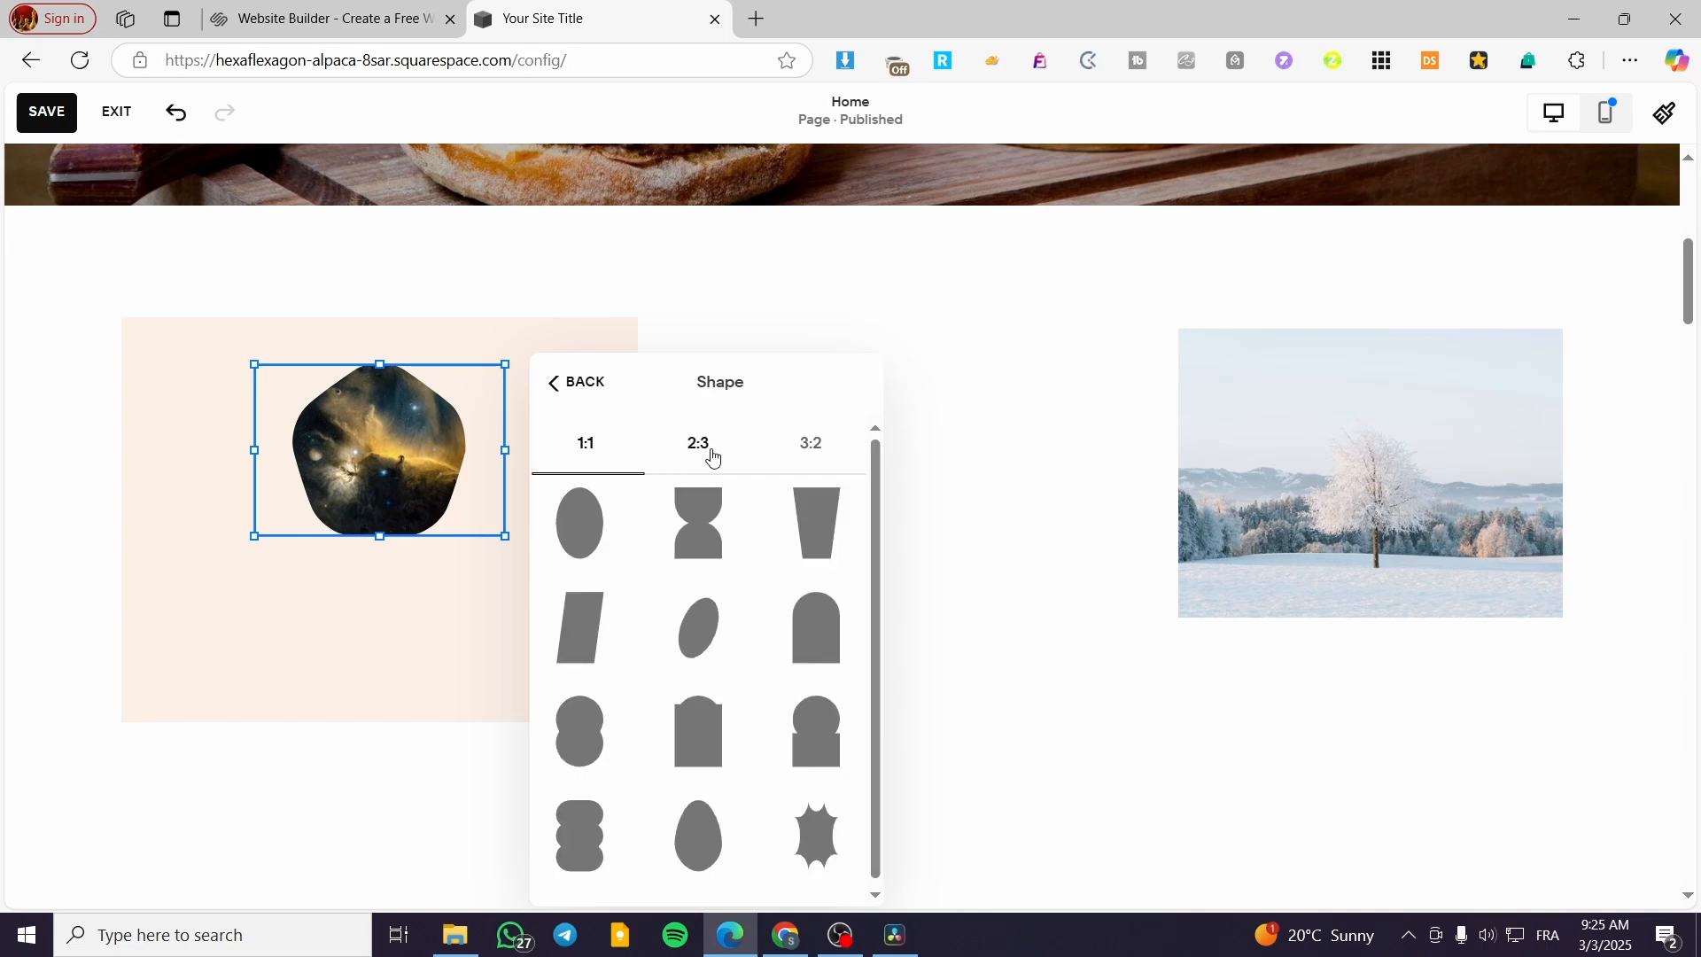
click(824, 447)
click(843, 543)
click(609, 526)
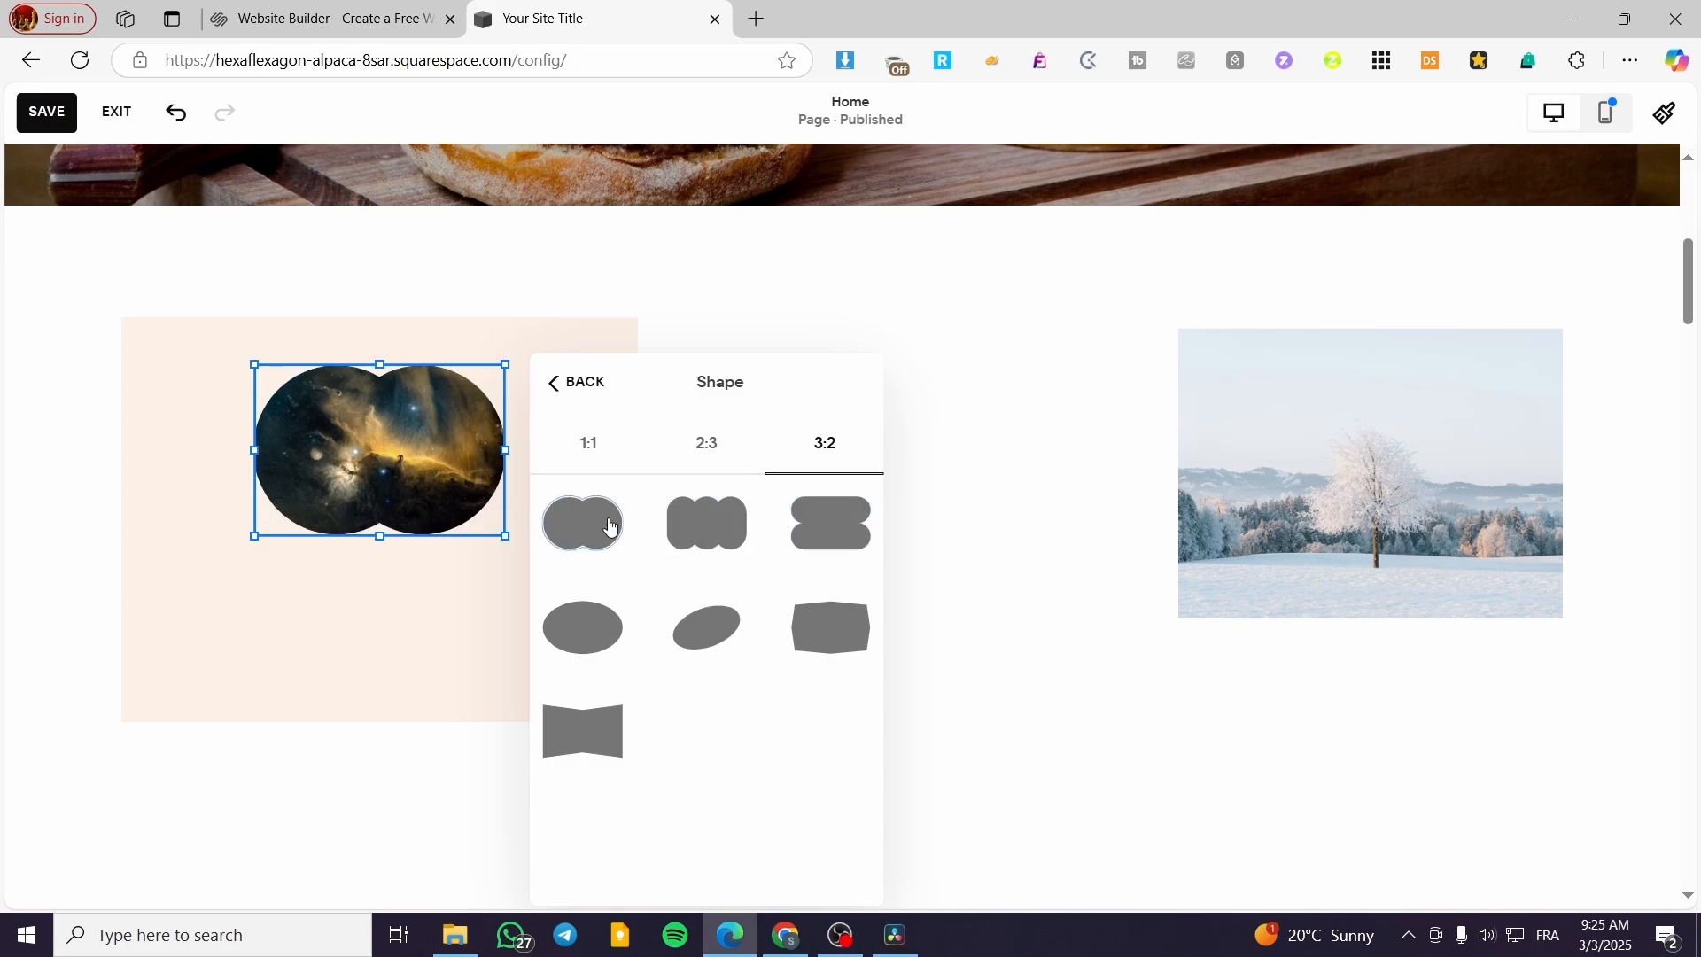
click(592, 443)
click(590, 381)
Step: Set the nebula image's design to Fill with a corner radius of 20
click(679, 474)
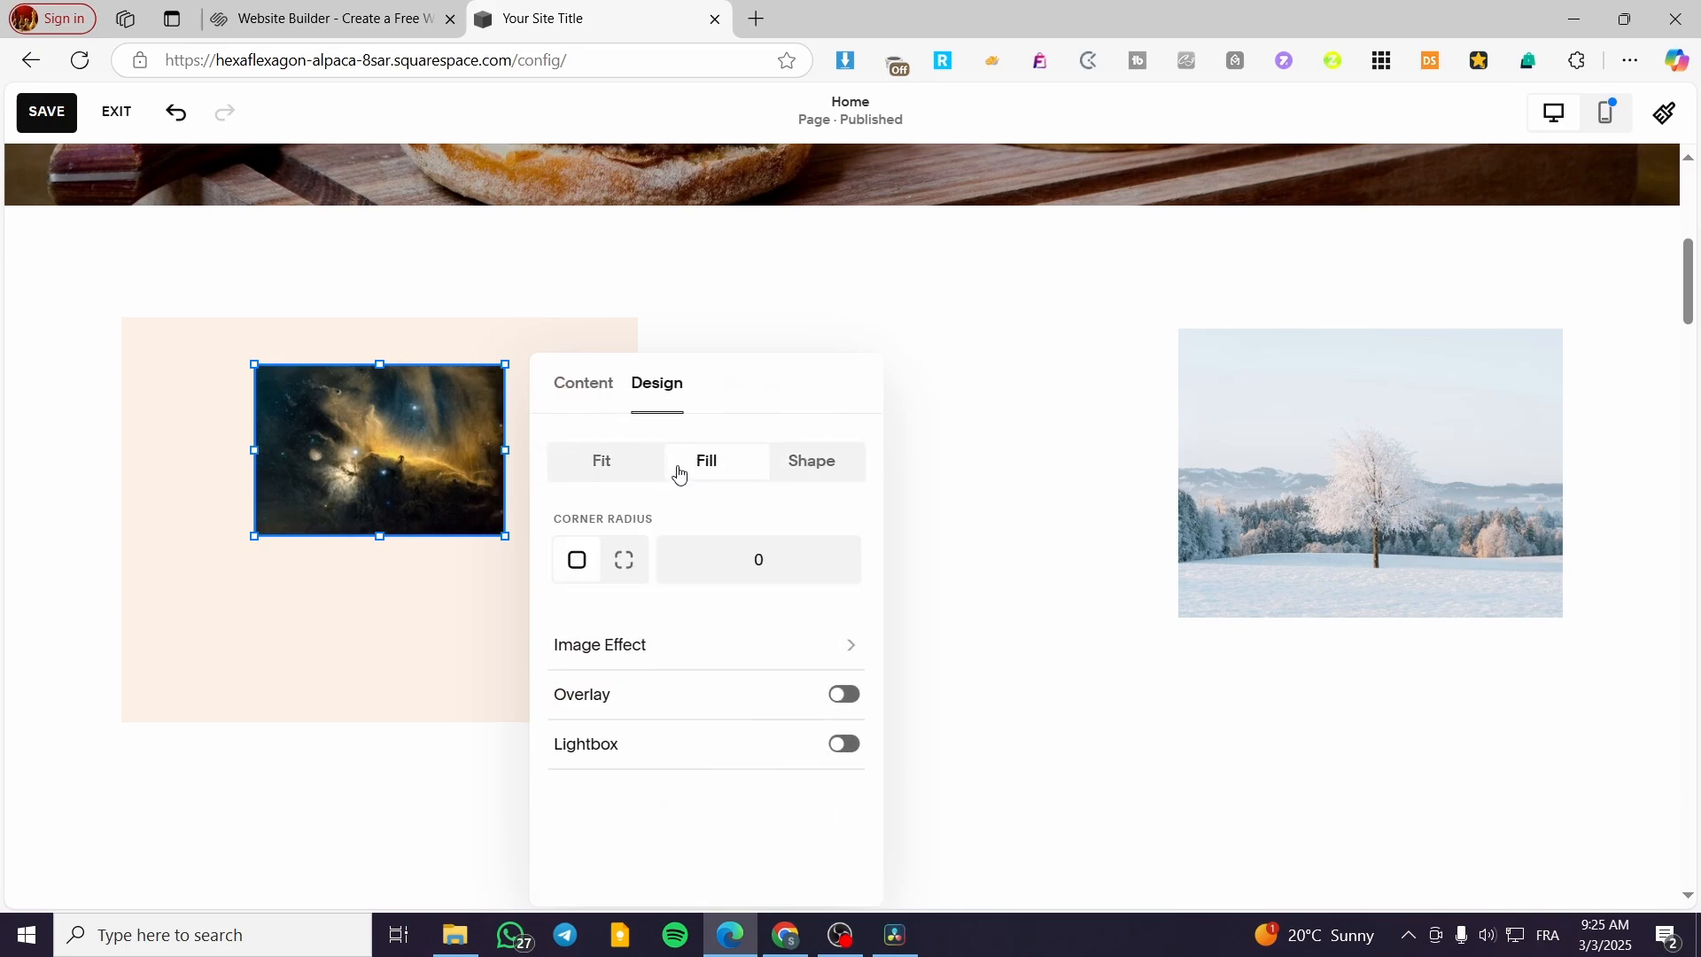
double_click(760, 565)
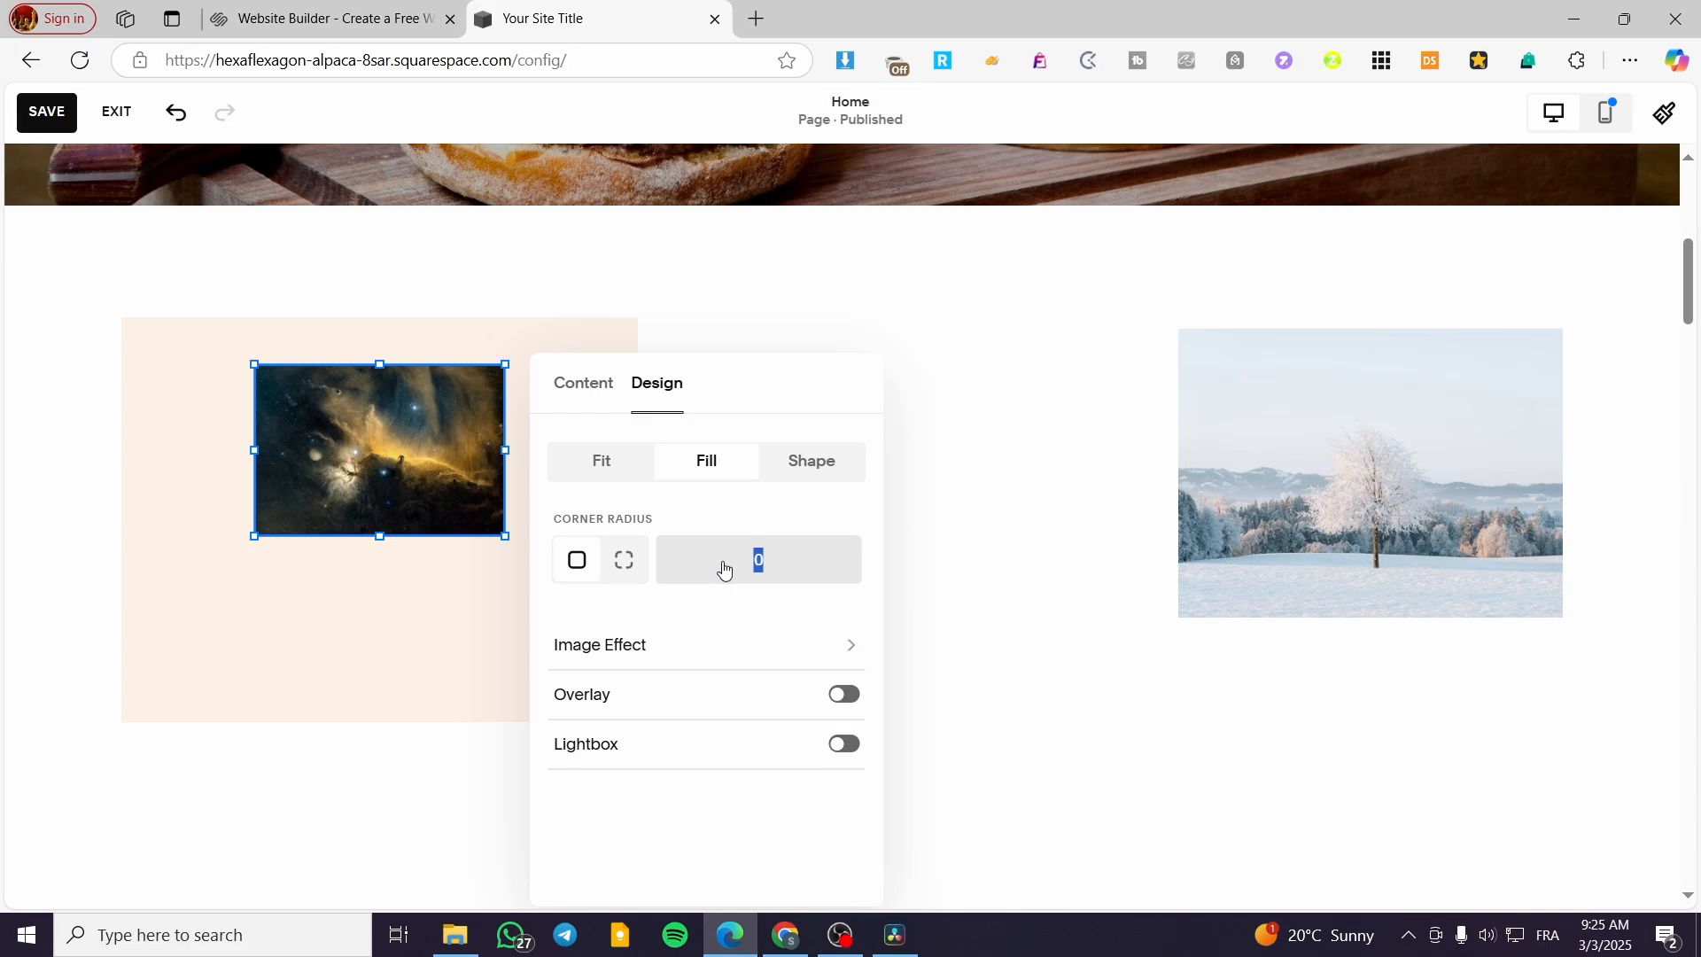
text(20)
click(461, 618)
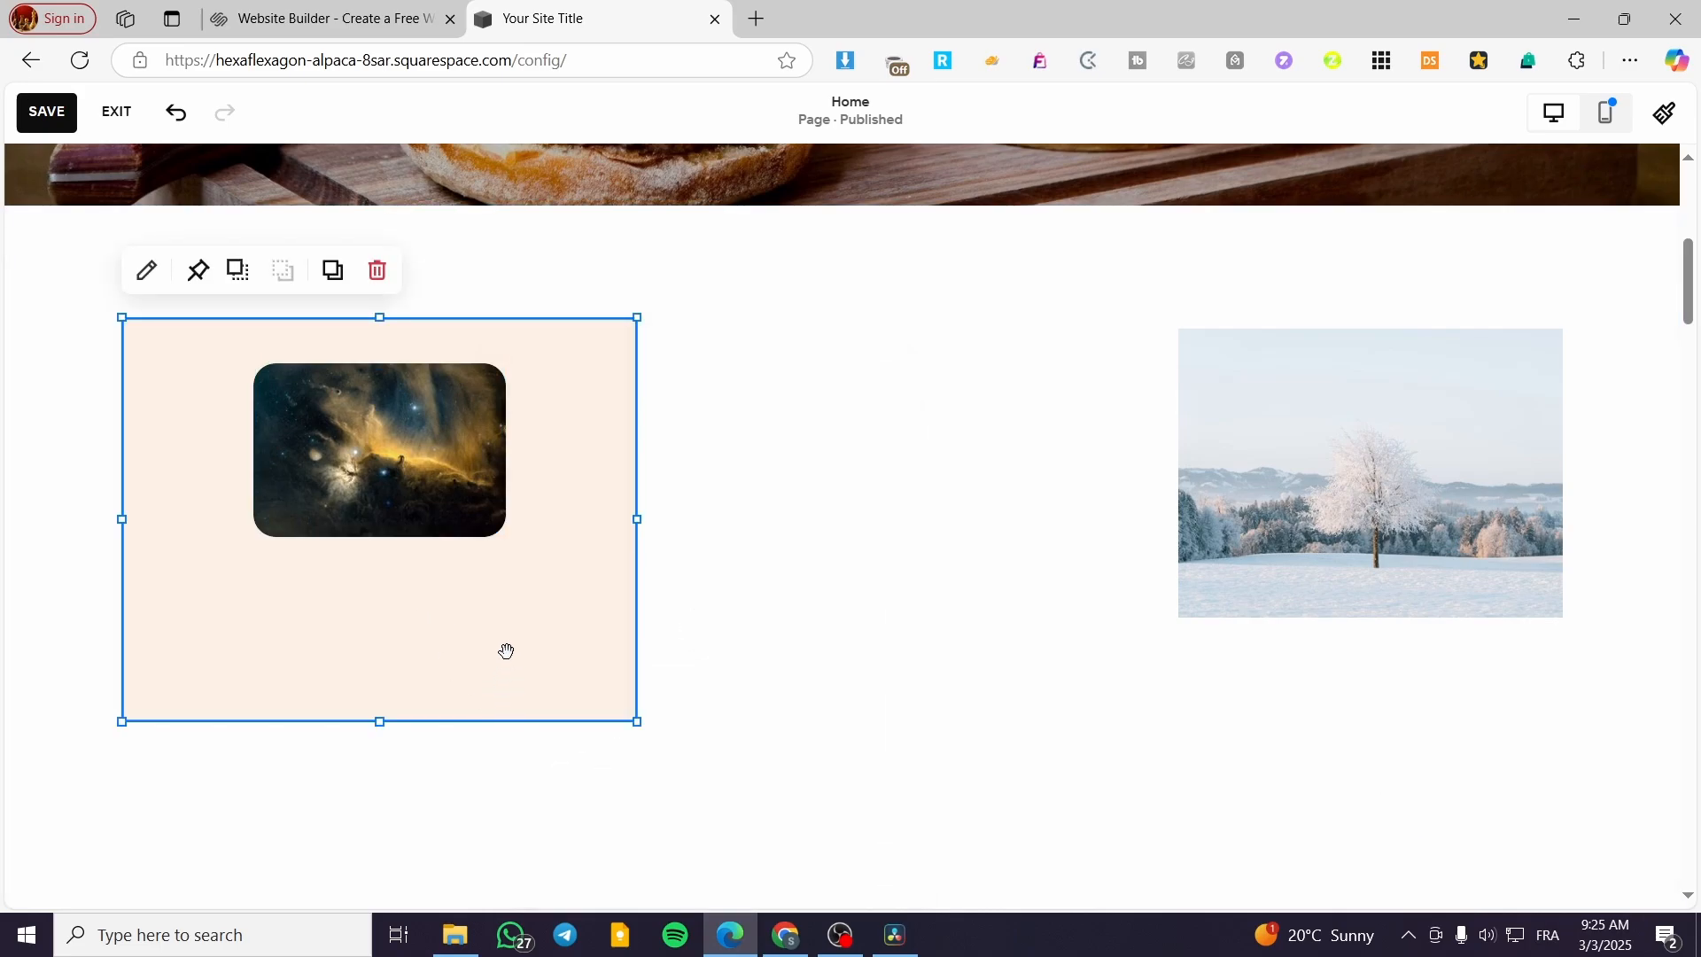
click(502, 372)
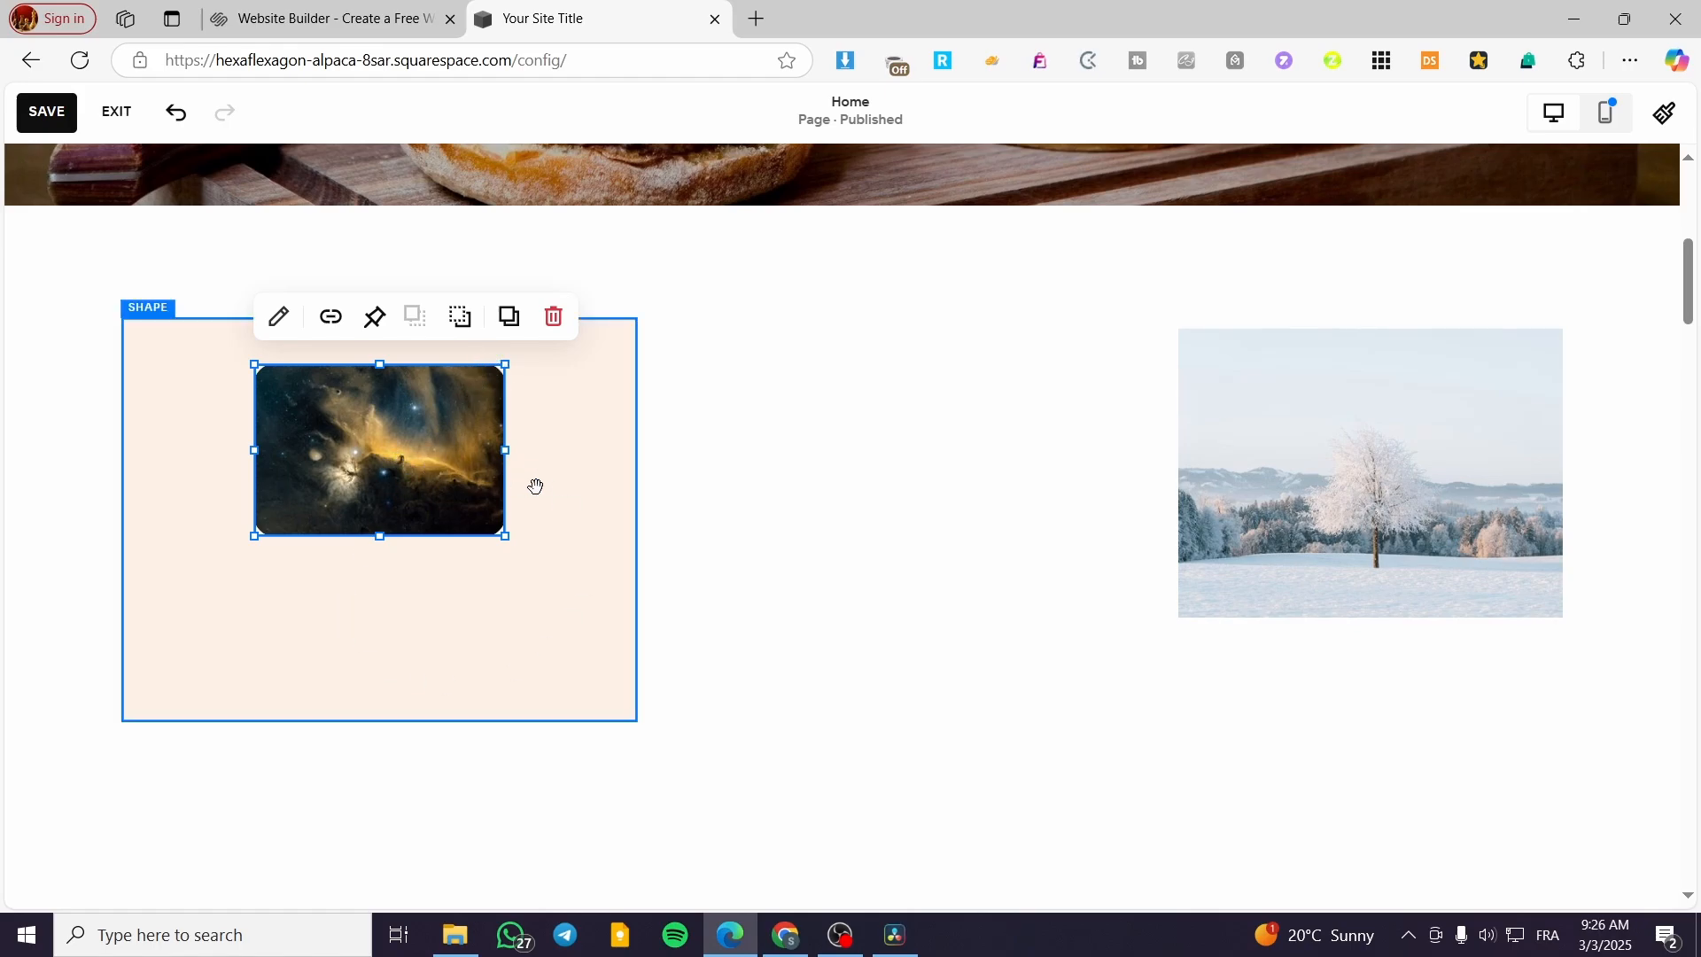
mouse_move(401, 429)
mouse_down()
mouse_move(341, 426)
mouse_move(397, 431)
mouse_up()
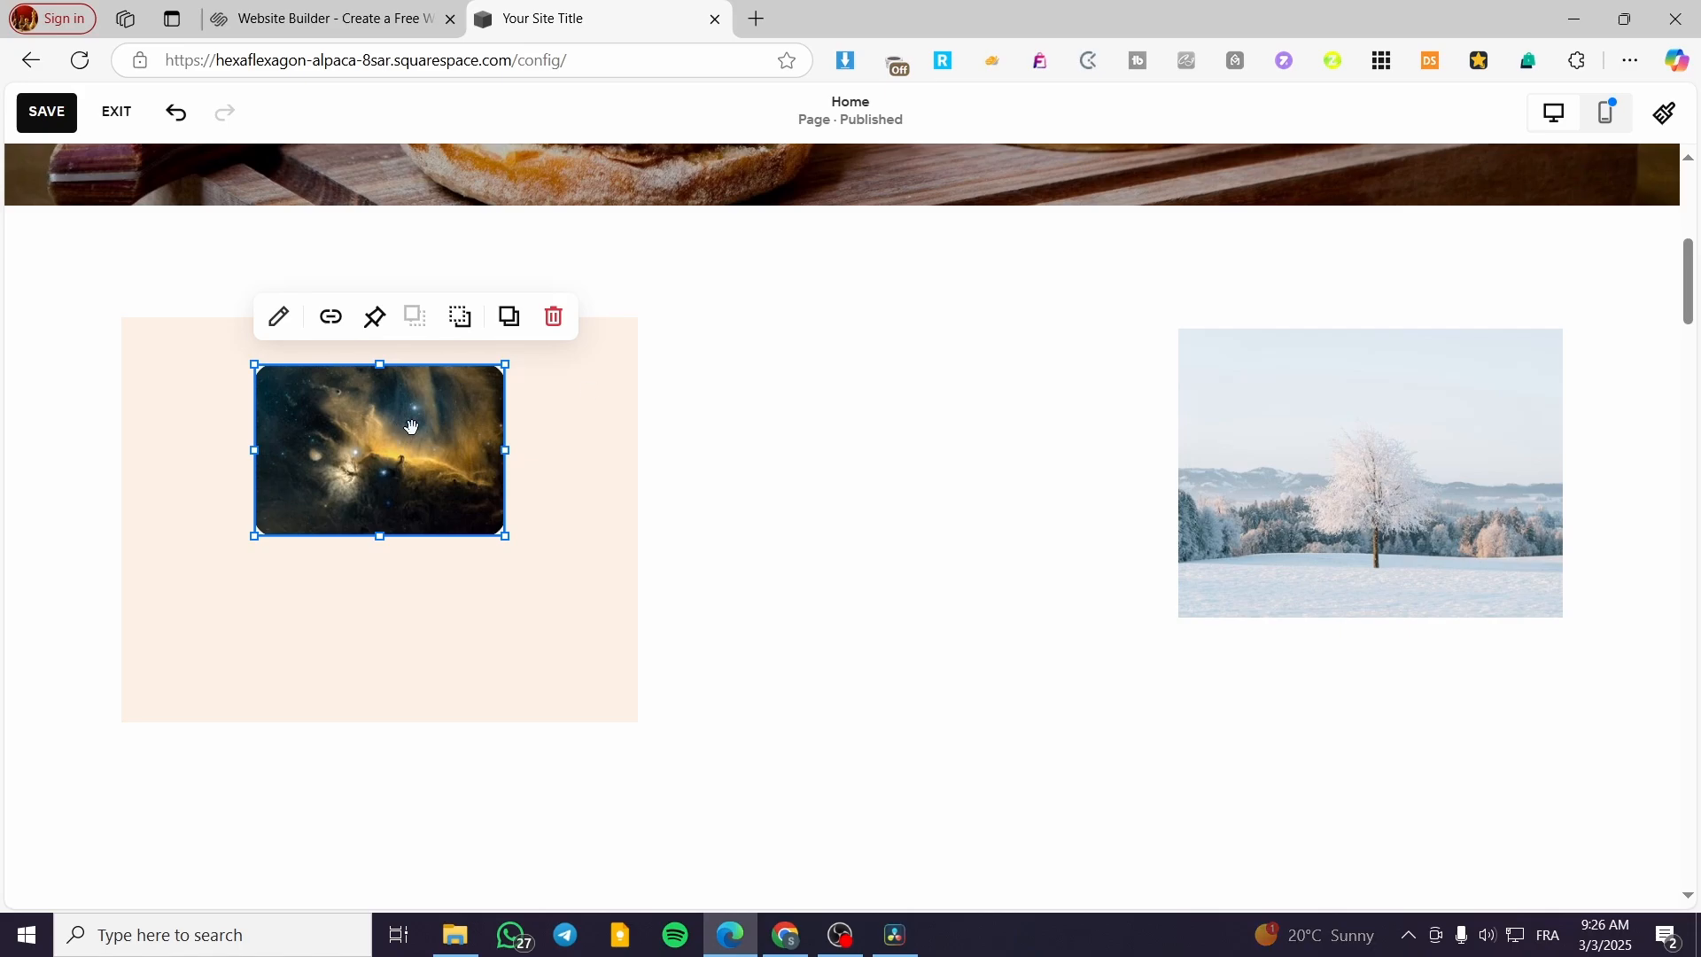
Step: Move the winter tree image closer to the background shape, compare its Shape, Fill and Fit designs, and choose Fill
click(1305, 437)
drag(1306, 437, 1073, 441)
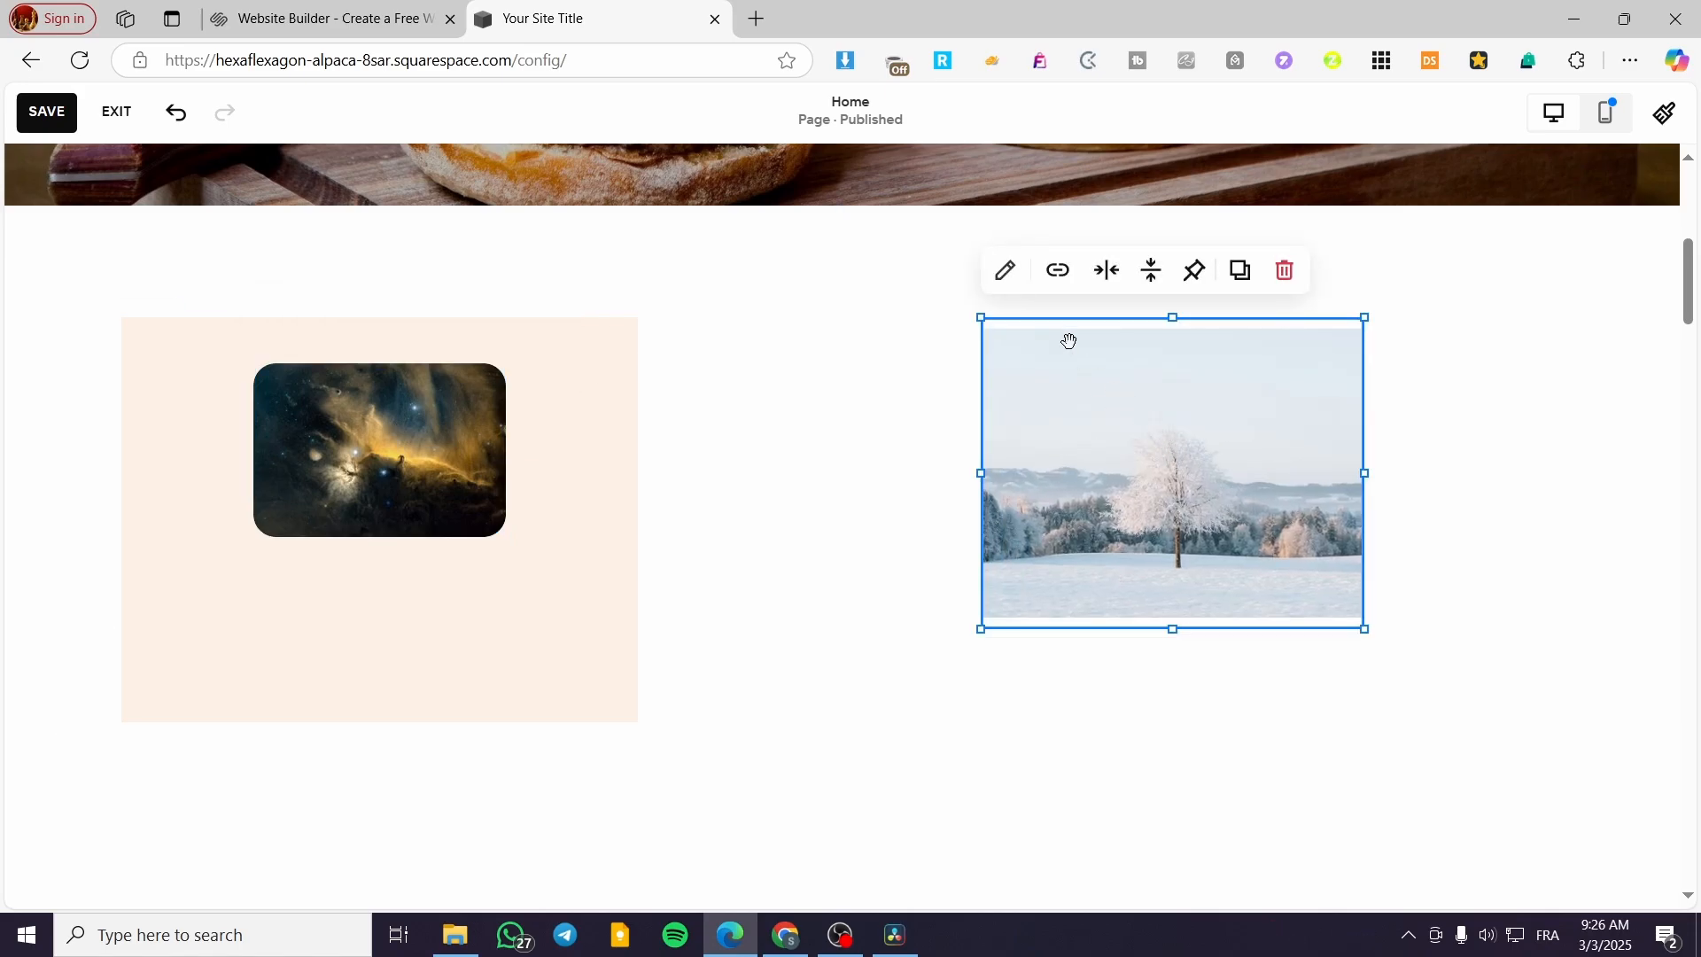
click(1004, 271)
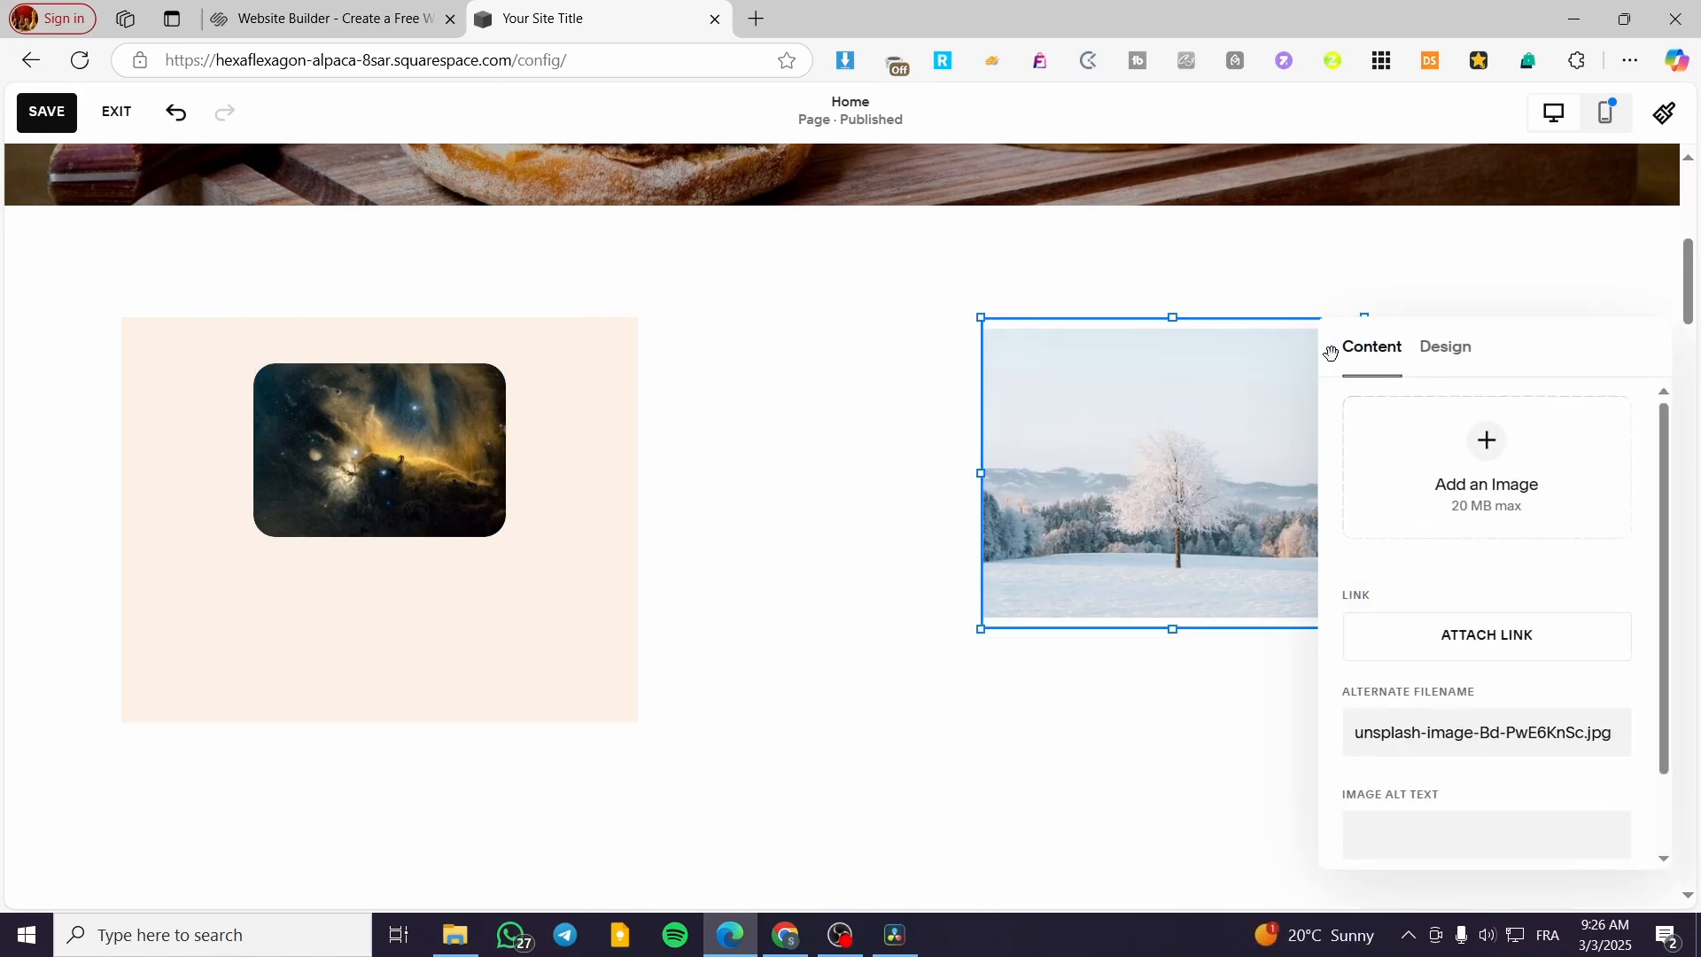
click(1436, 354)
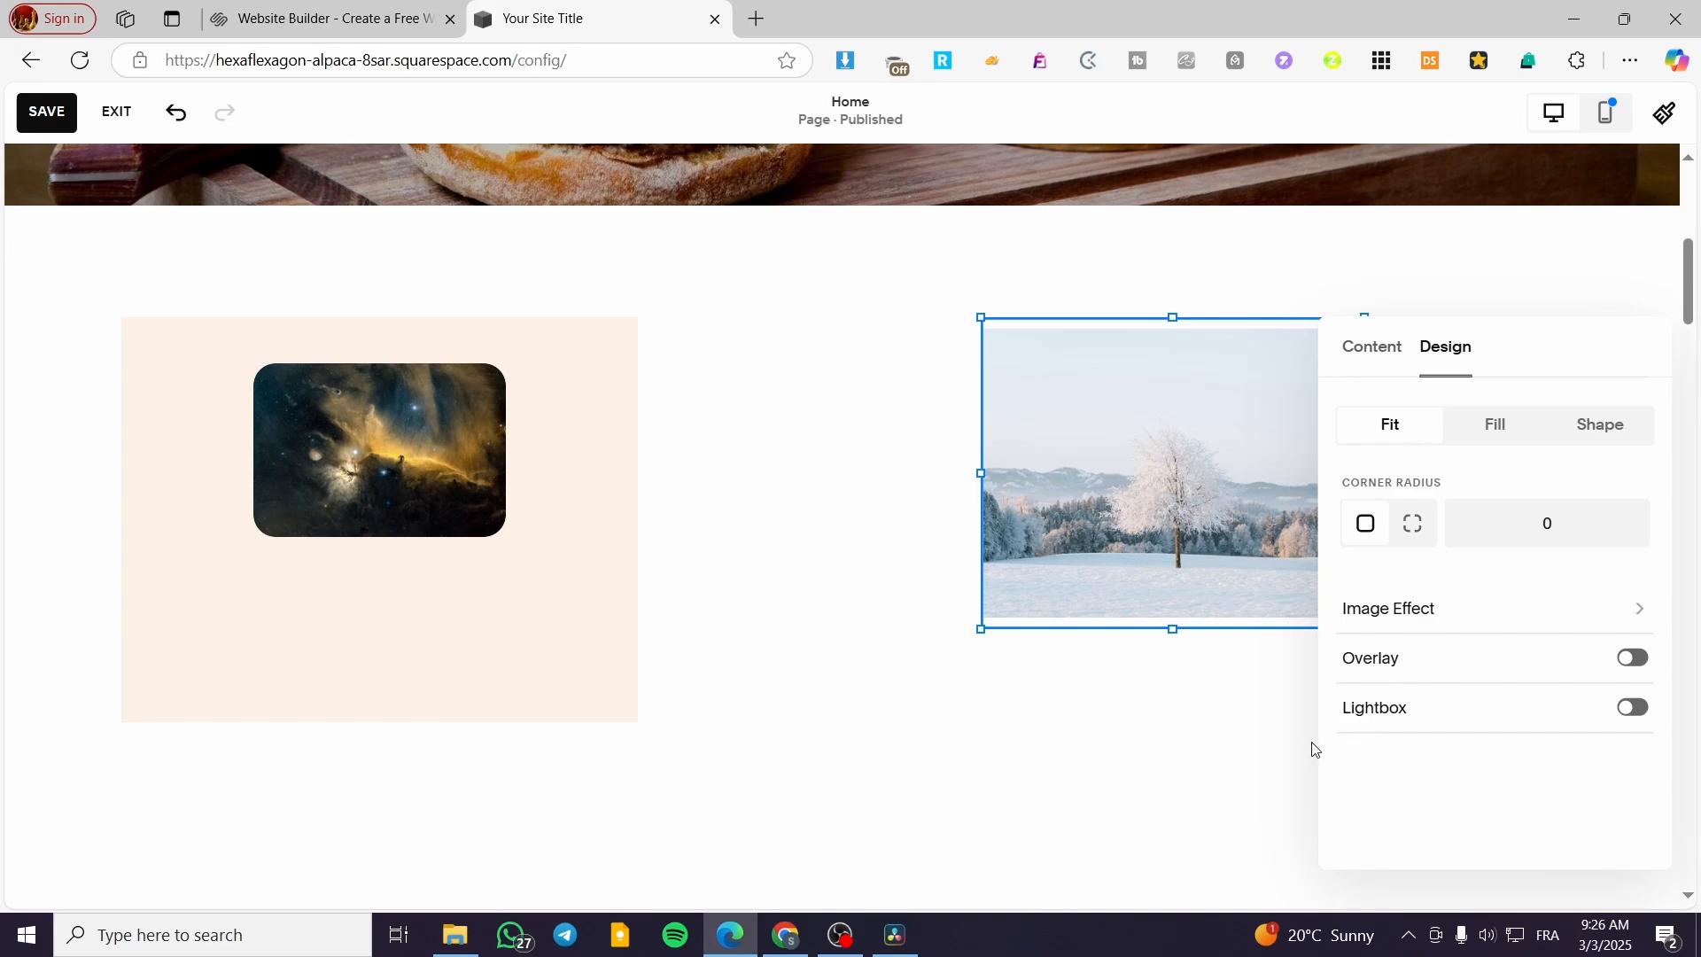
click(1625, 445)
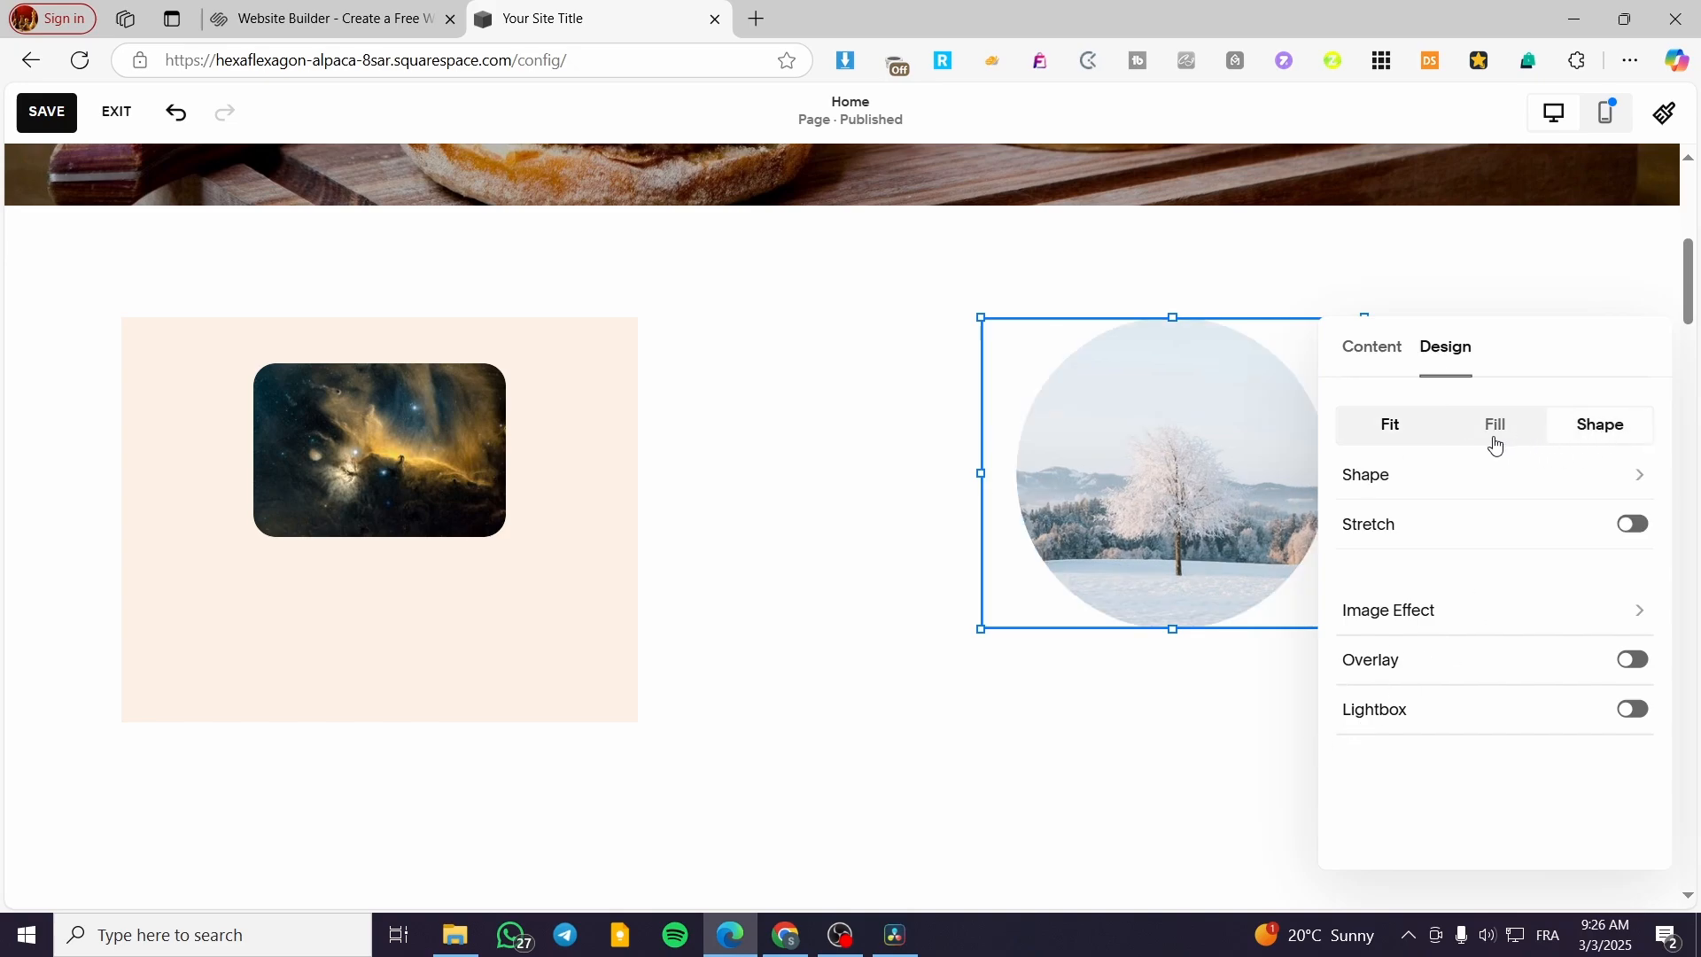
click(1493, 439)
click(1402, 431)
click(1486, 433)
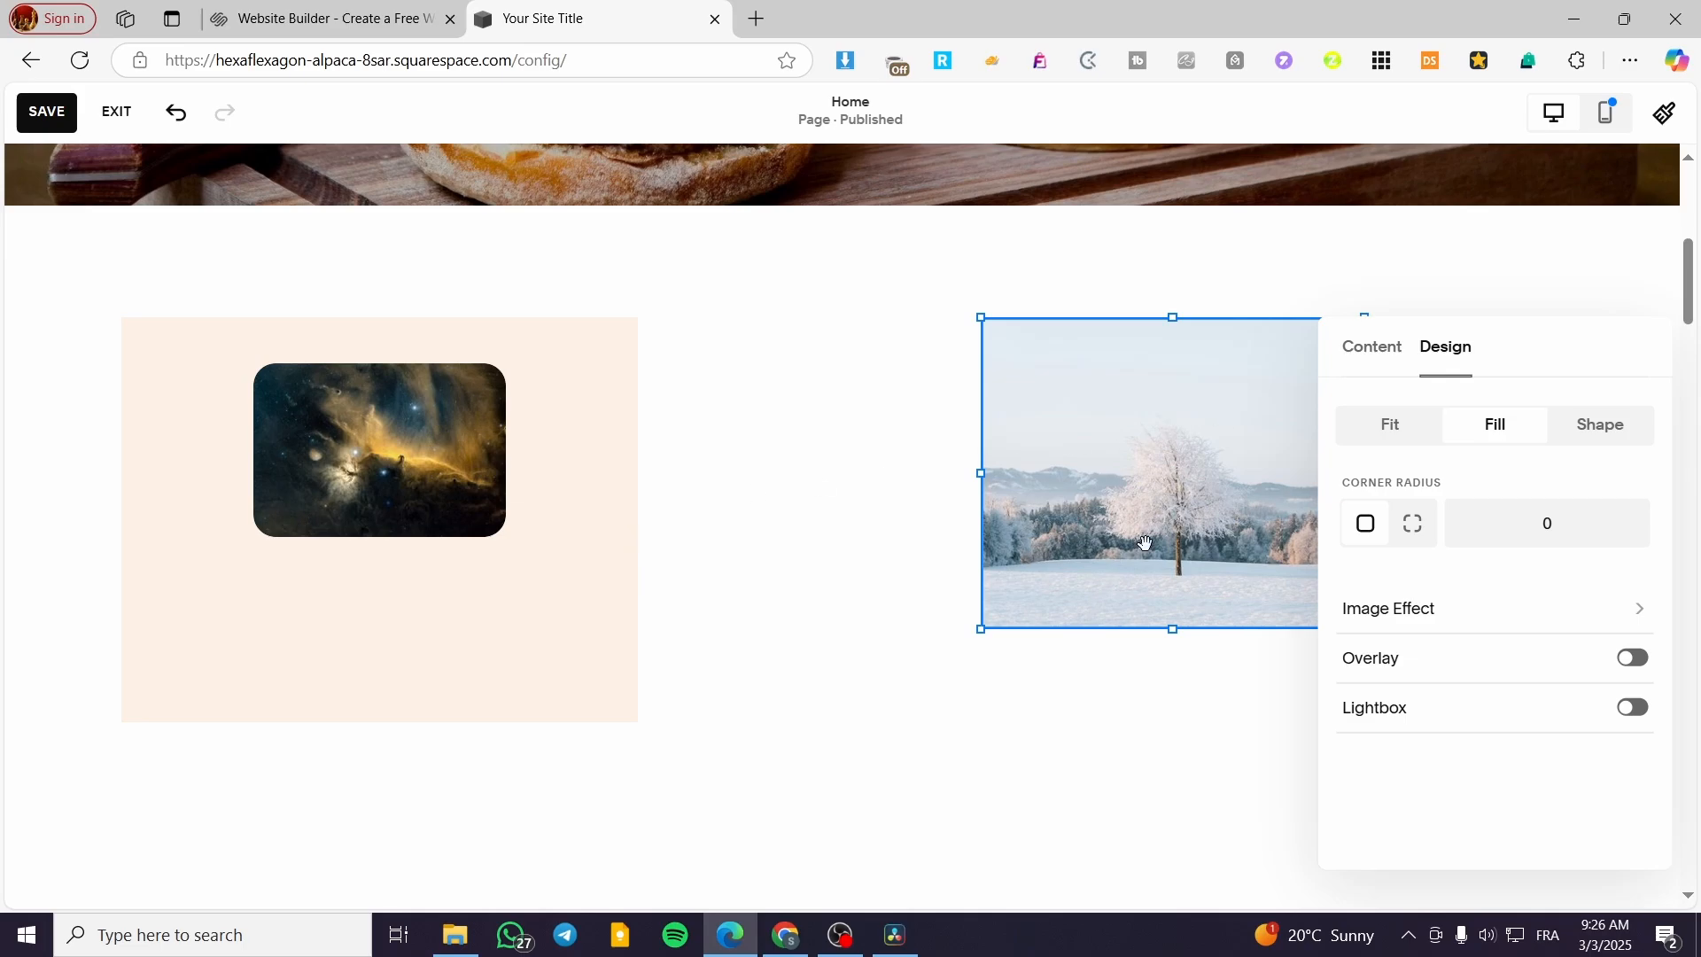
click(1008, 753)
Step: Move the winter tree image further towards the background shape and shorten its block from the lower edge
drag(1189, 501, 990, 502)
drag(1172, 635, 1167, 588)
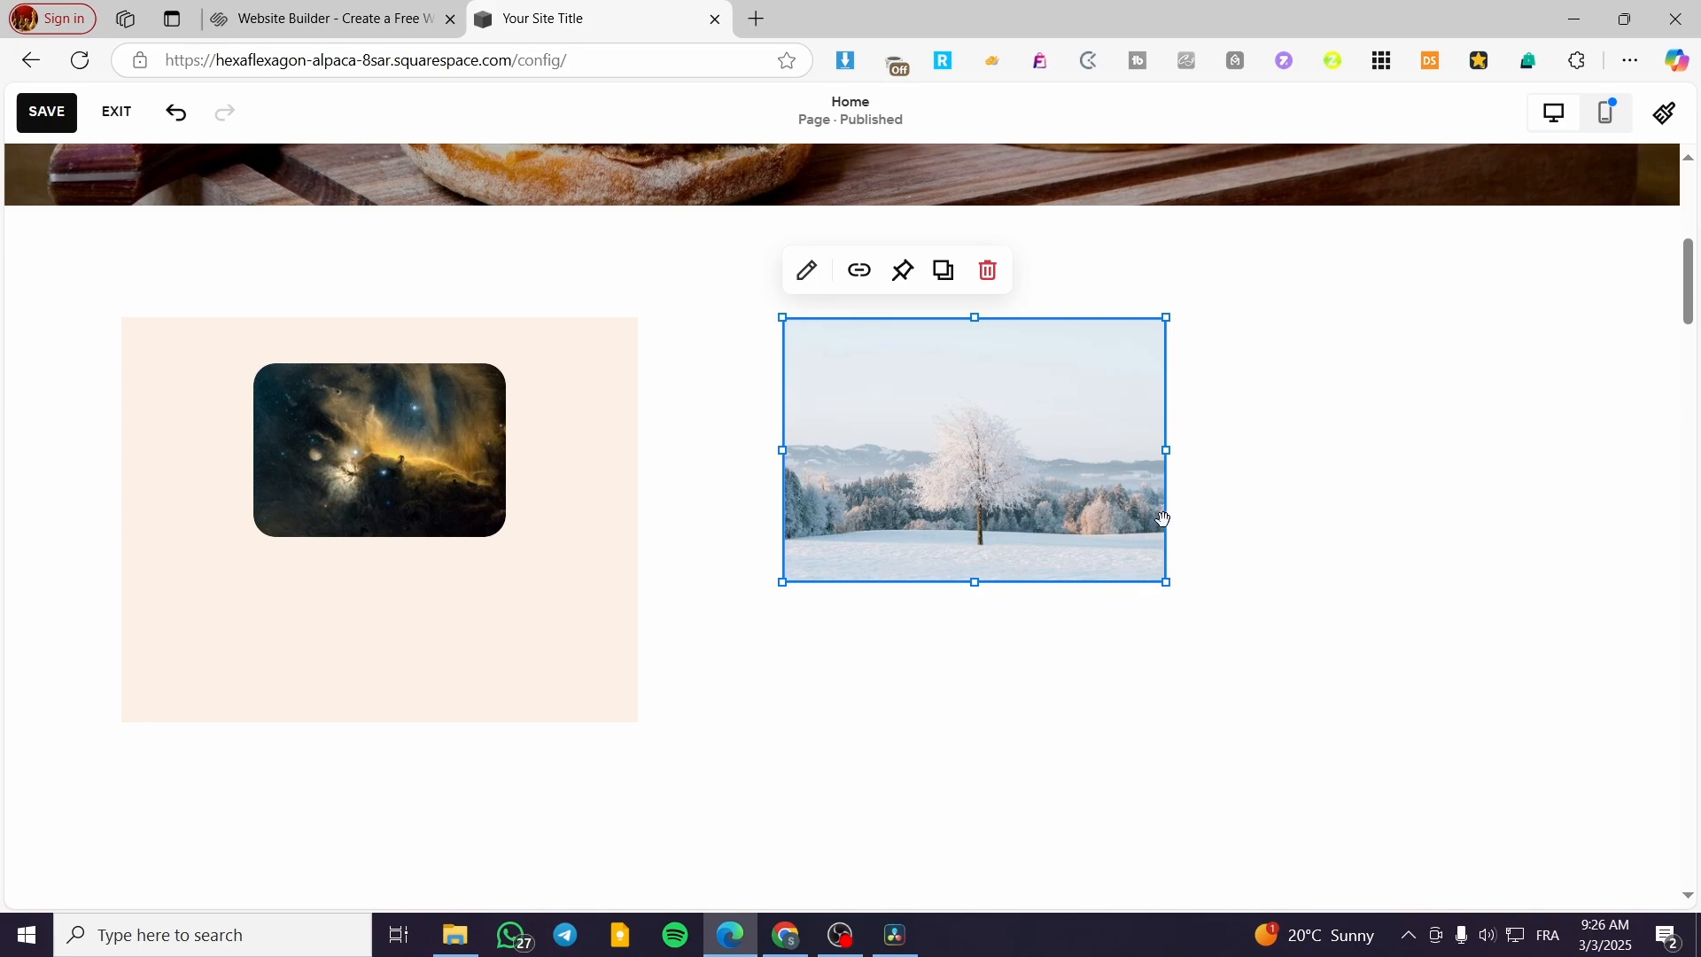
click(399, 428)
Step: Try the Fit design on the winter tree image
click(993, 403)
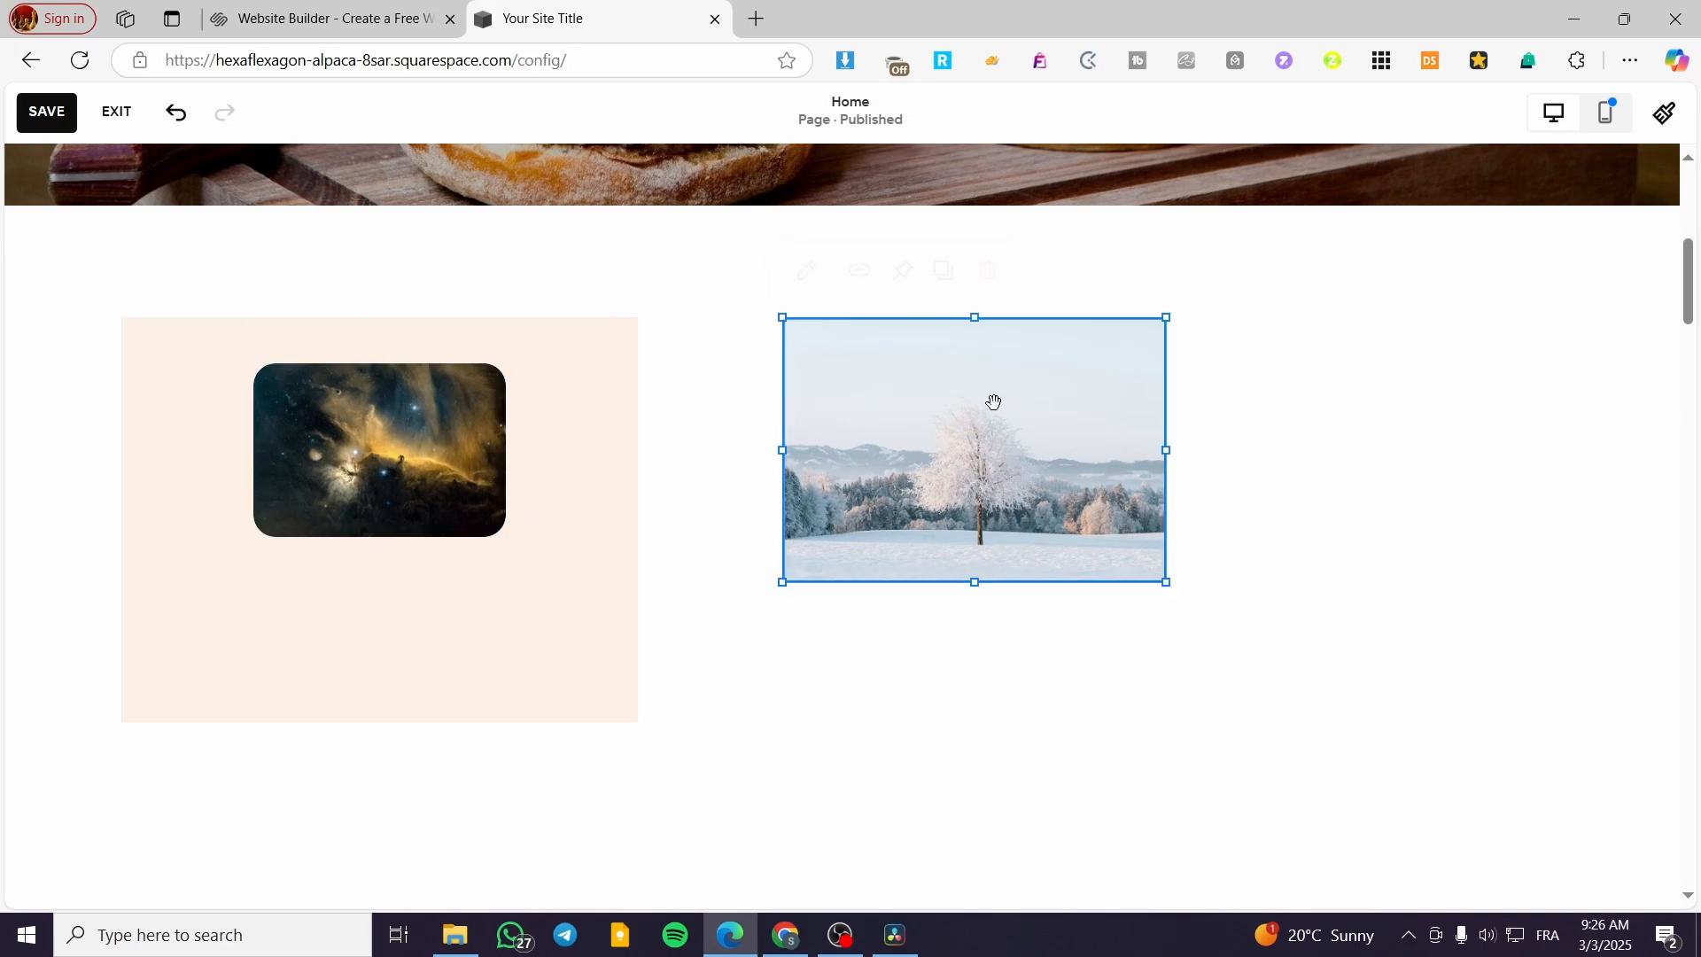
click(993, 403)
click(1296, 350)
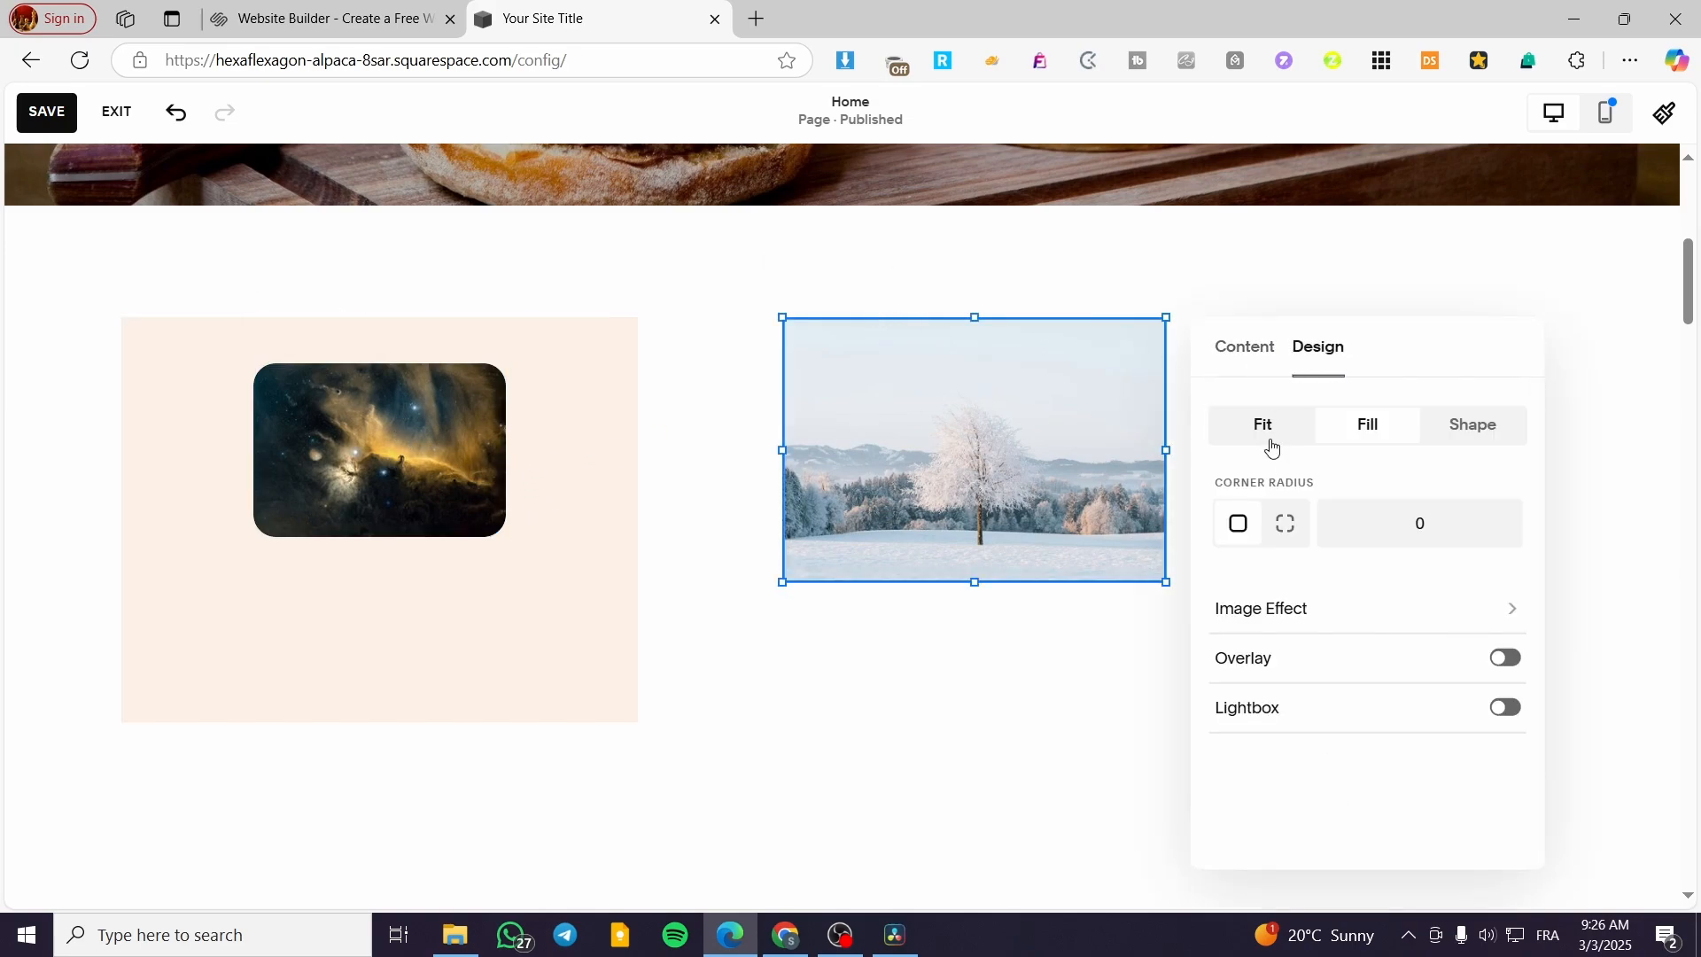
click(1272, 447)
click(1671, 589)
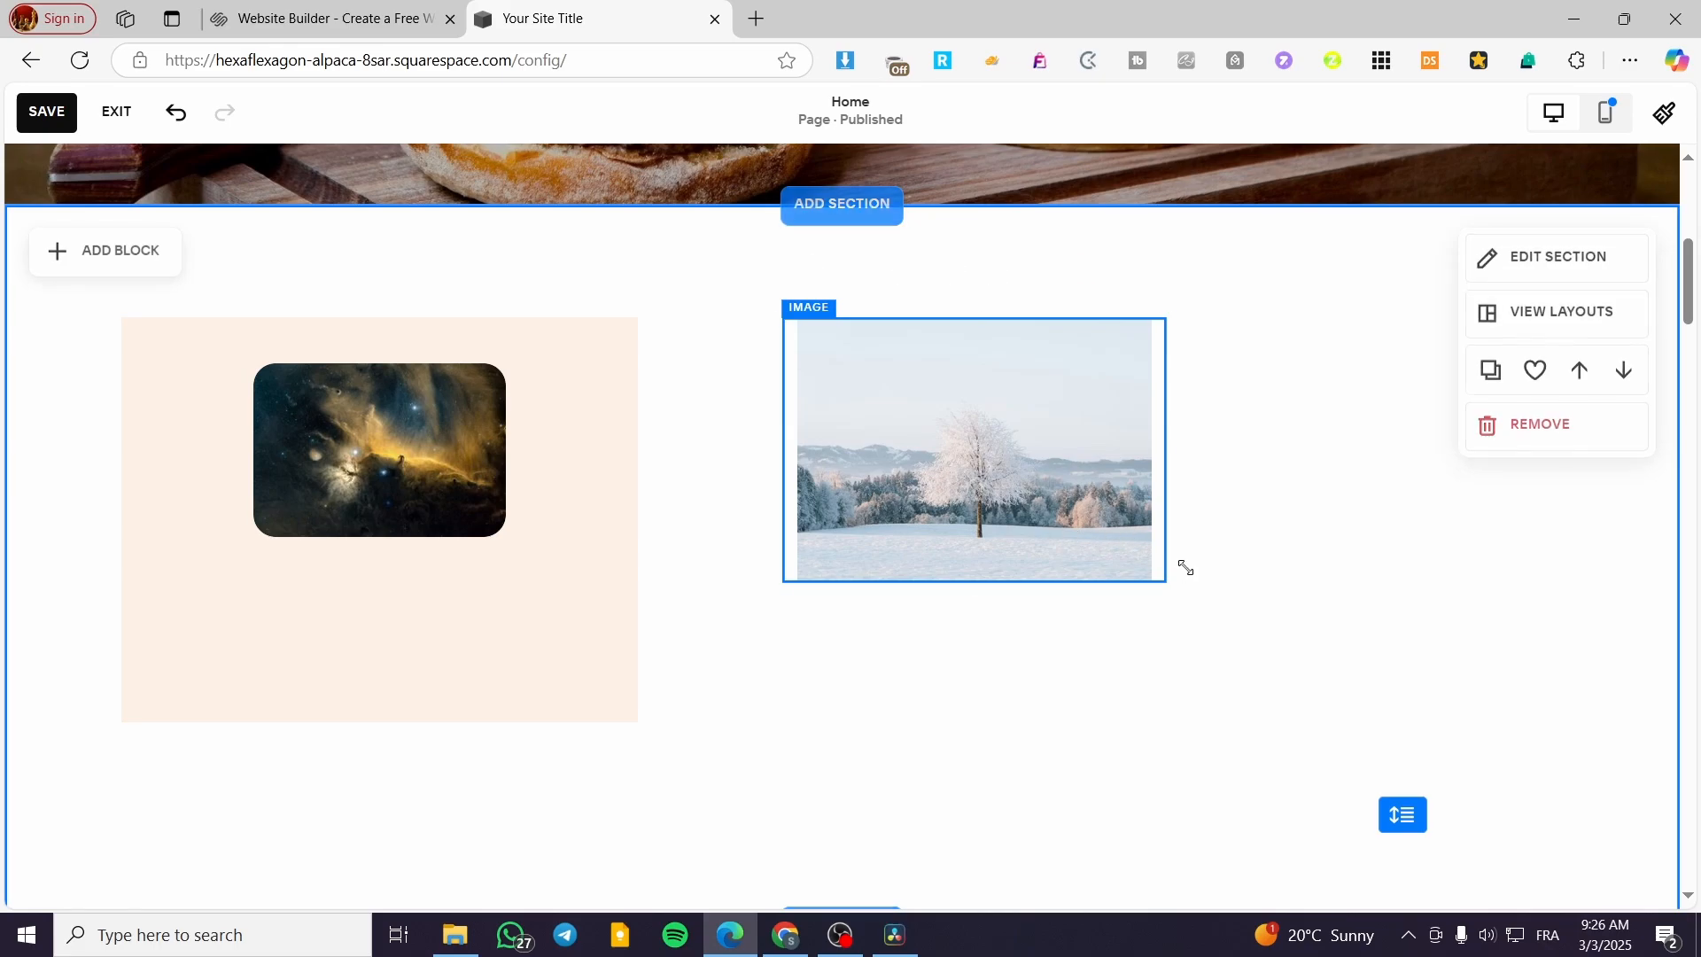
Step: Enlarge the winter tree image block from its lower outer corner and set its design to Fill
drag(1165, 582, 1453, 775)
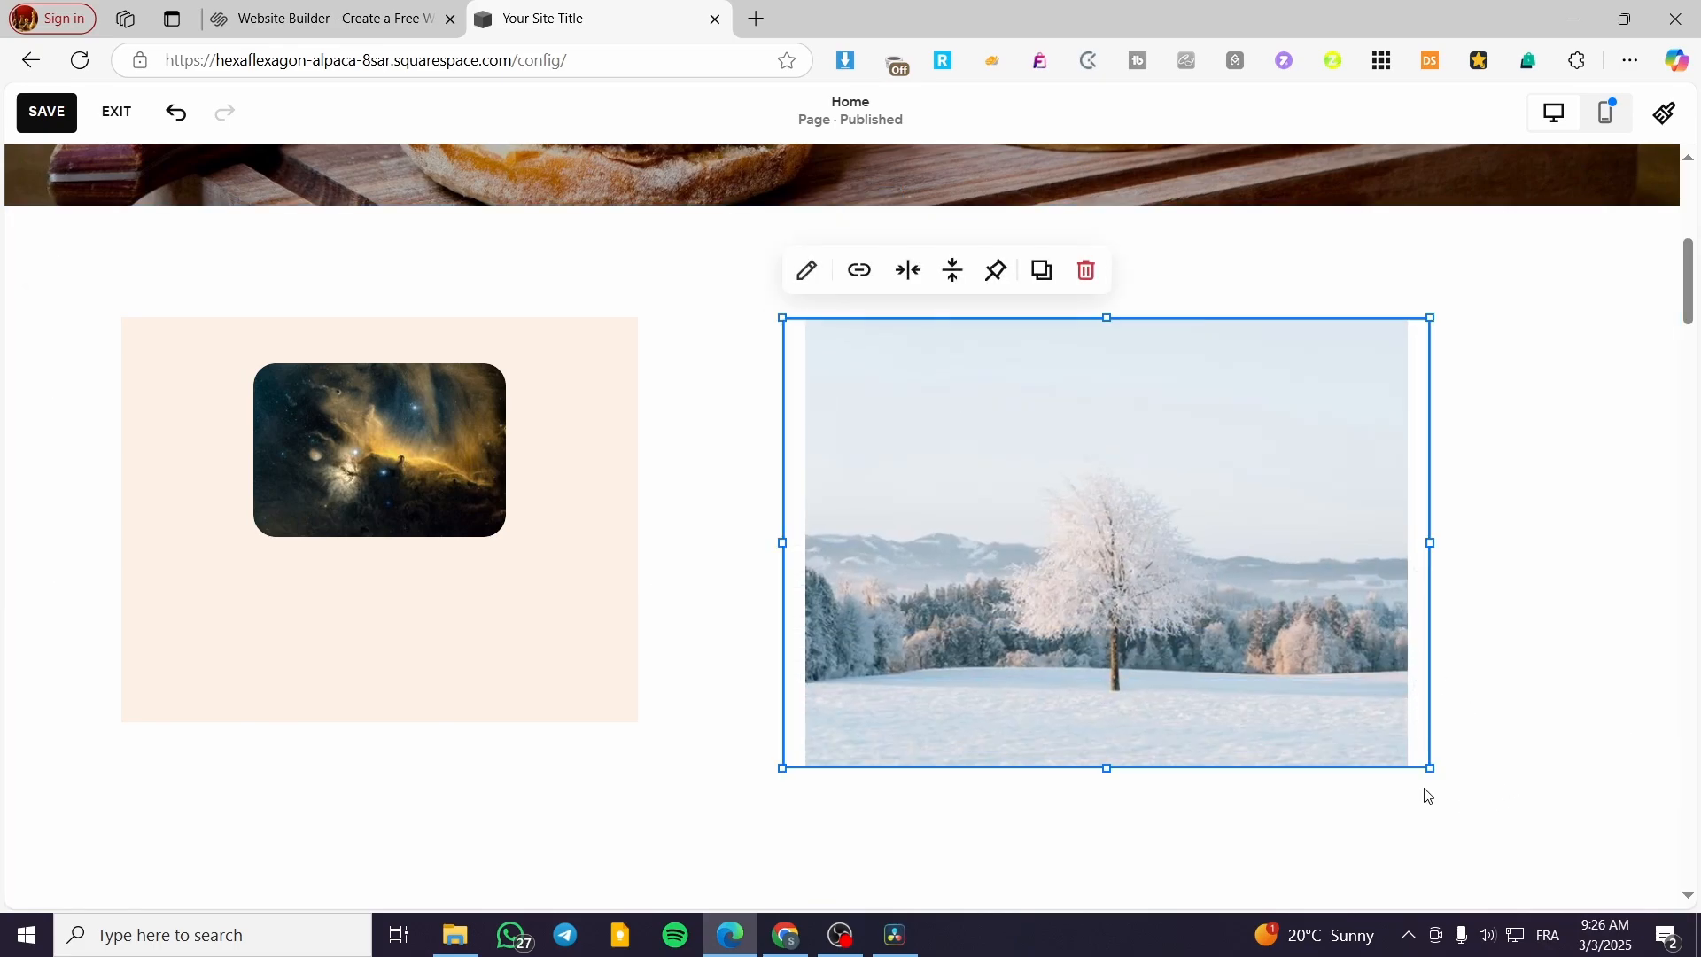
click(807, 271)
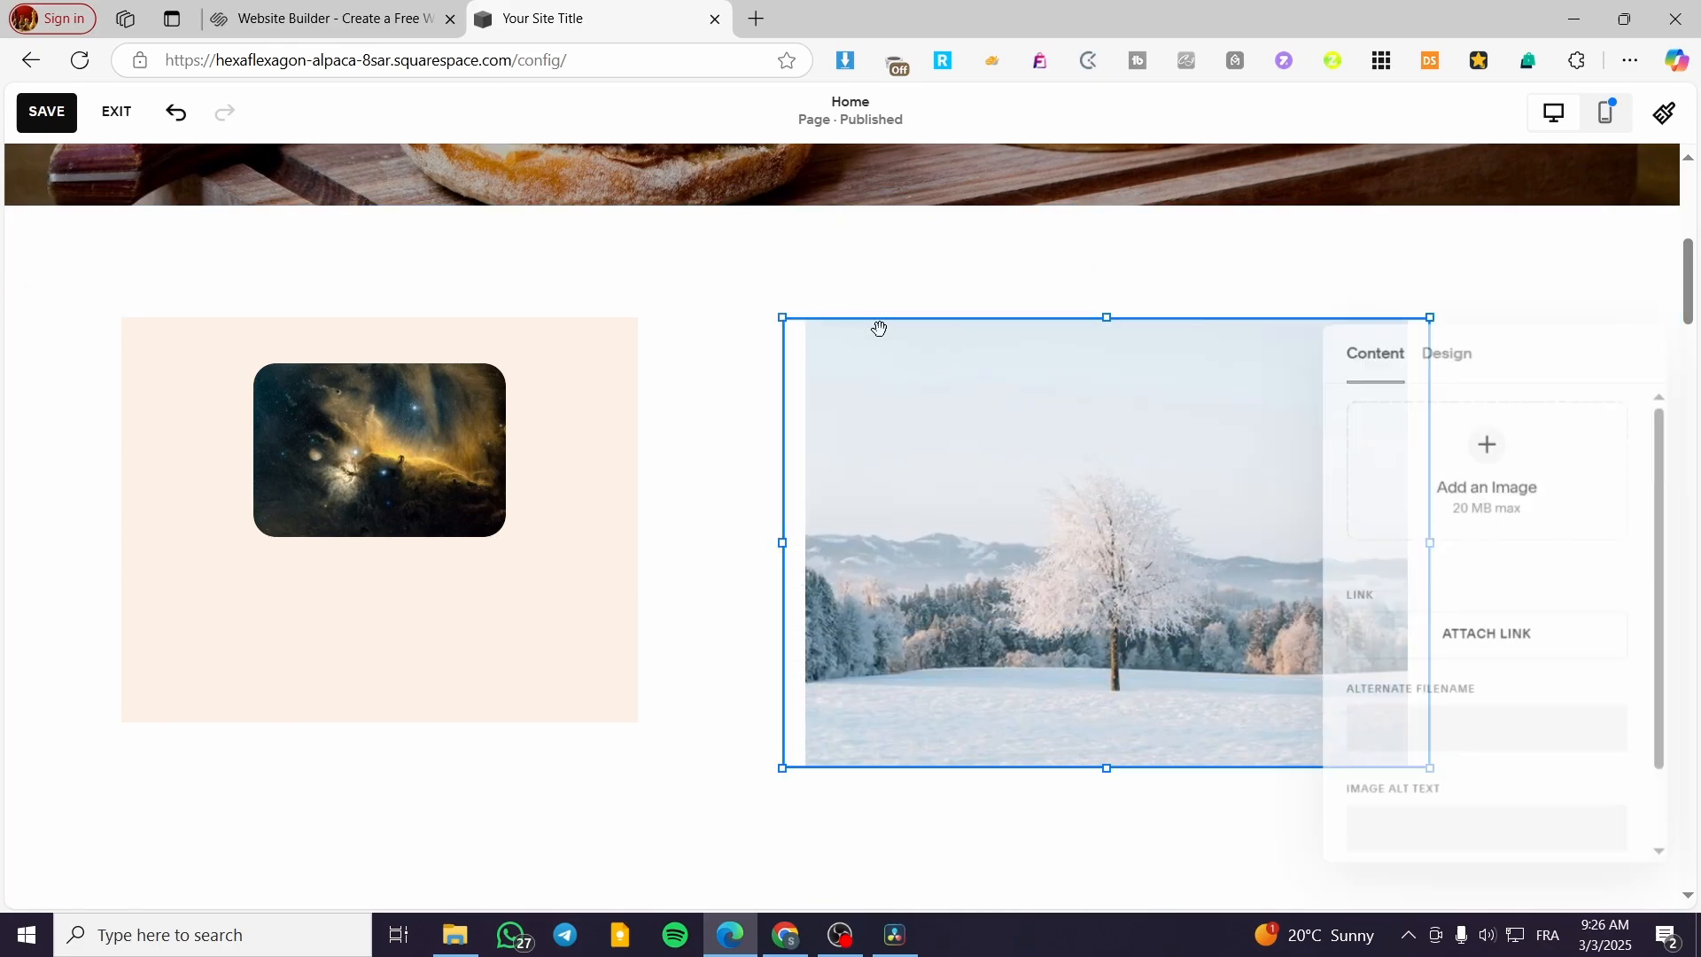
click(1444, 348)
click(1466, 432)
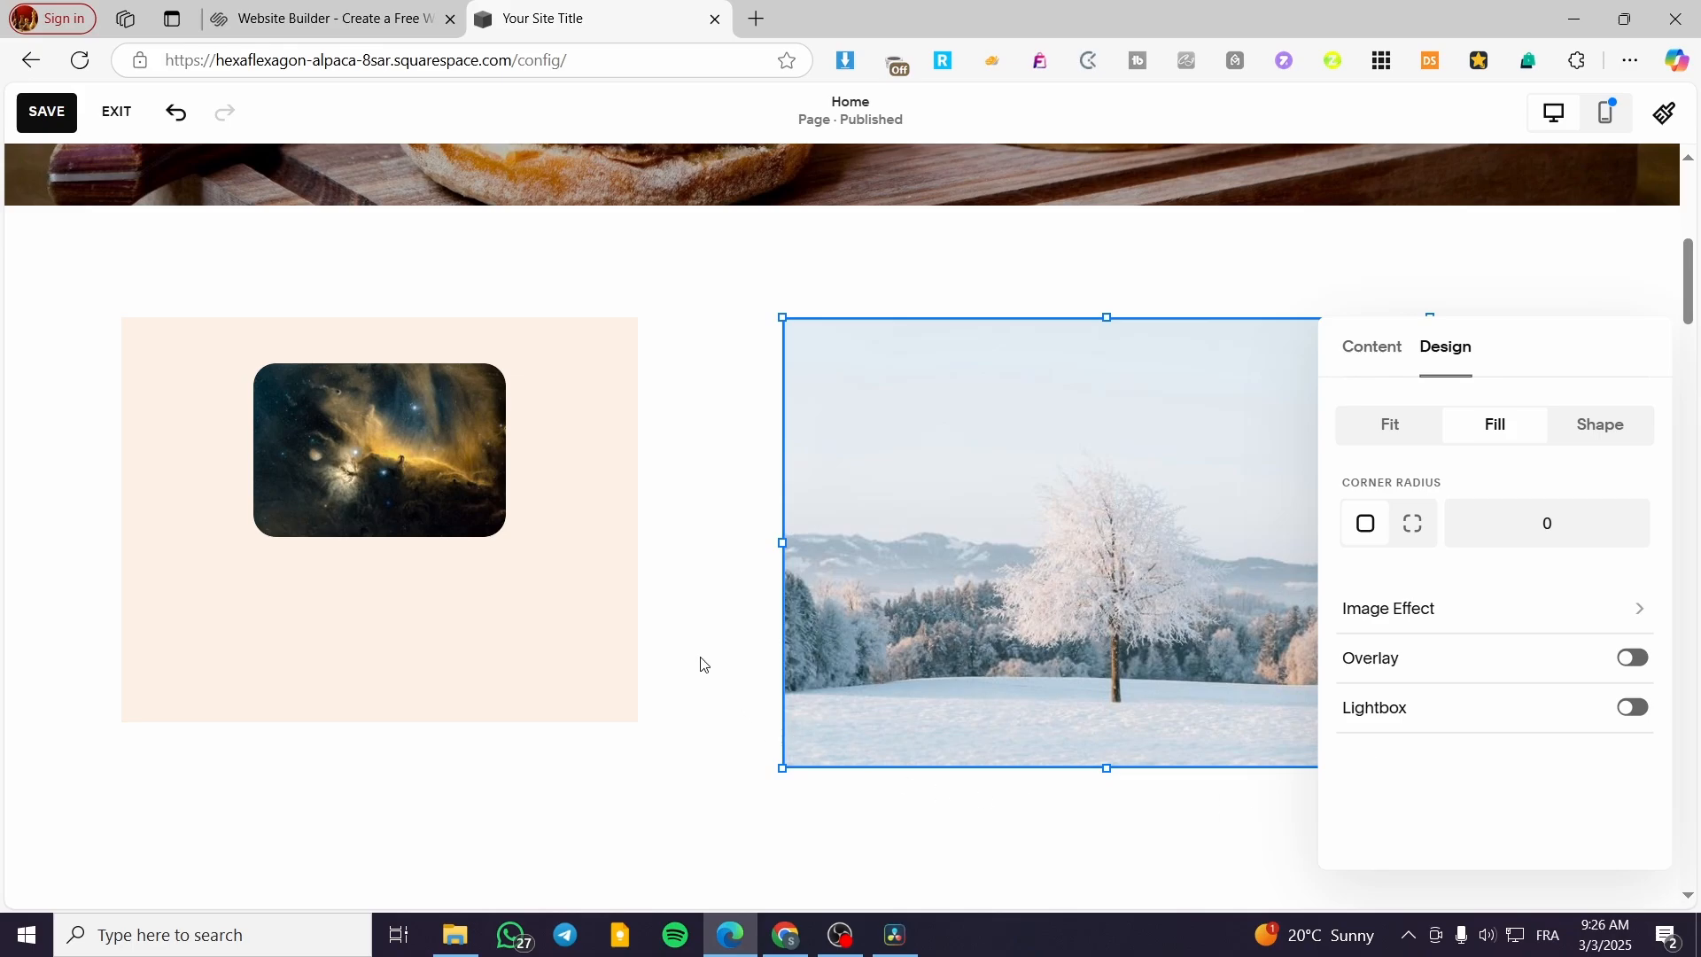
click(1155, 518)
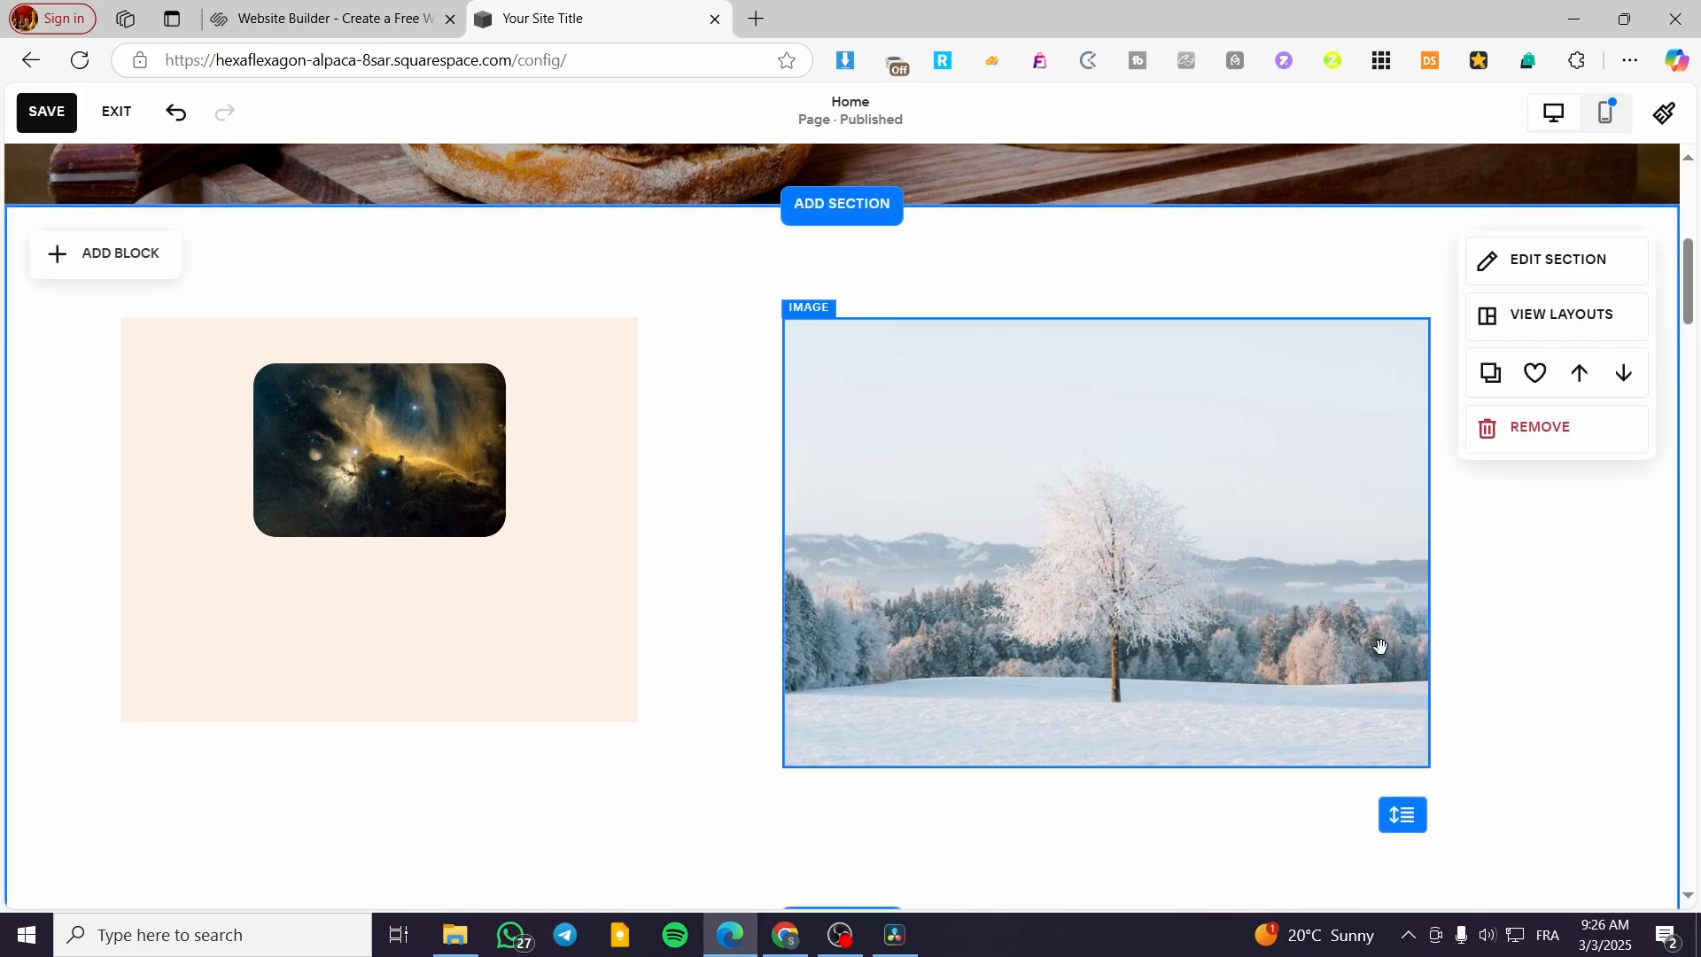